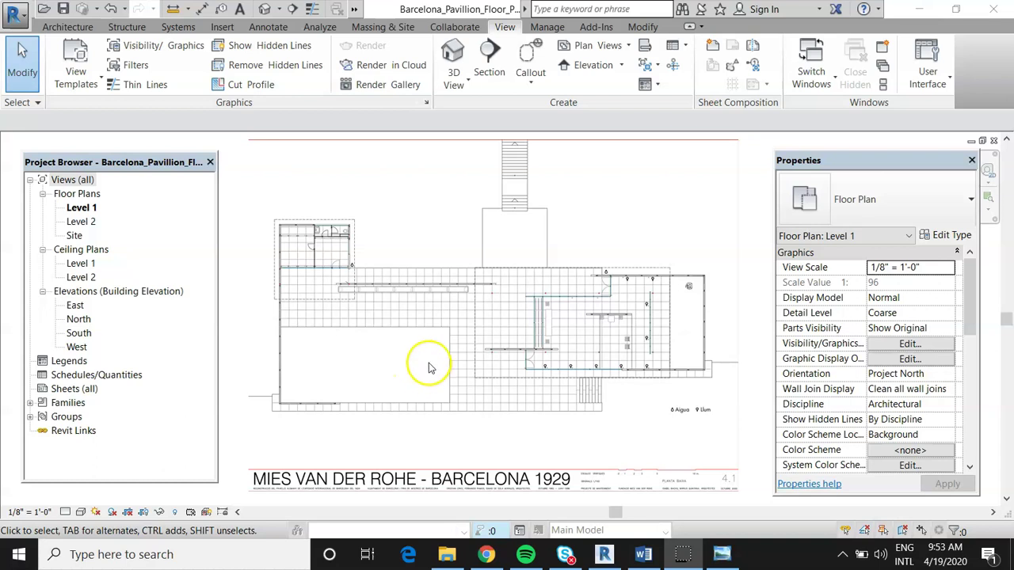
# Step: Switch to the Revit_Review_Floors_Flat_Roofs document in Word and read the B.O. and T.O. abbreviation definitions
pyautogui.scroll(-1, 435, 345)
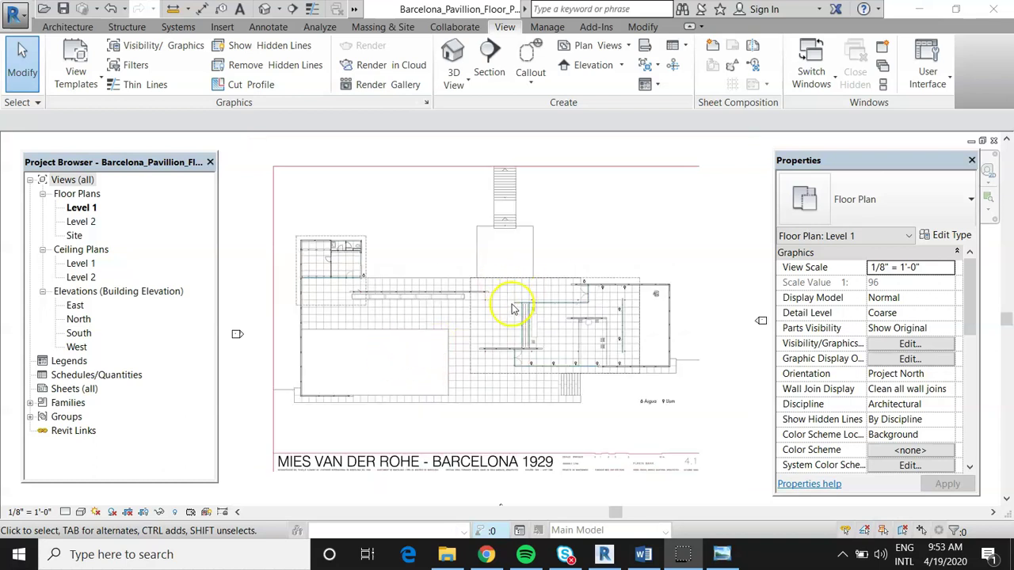
pyautogui.scroll(1, 498, 322)
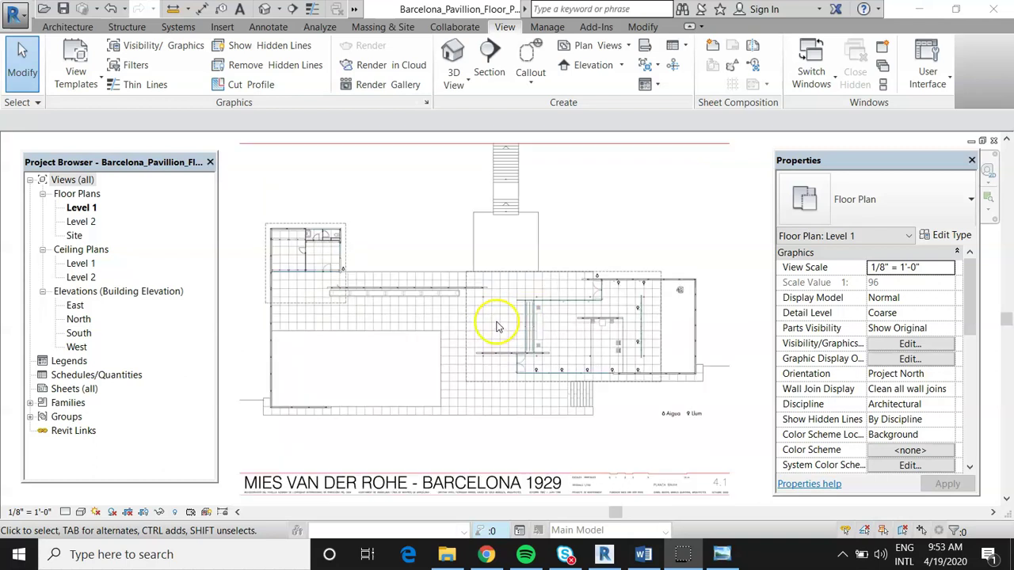
pyautogui.click(643, 554)
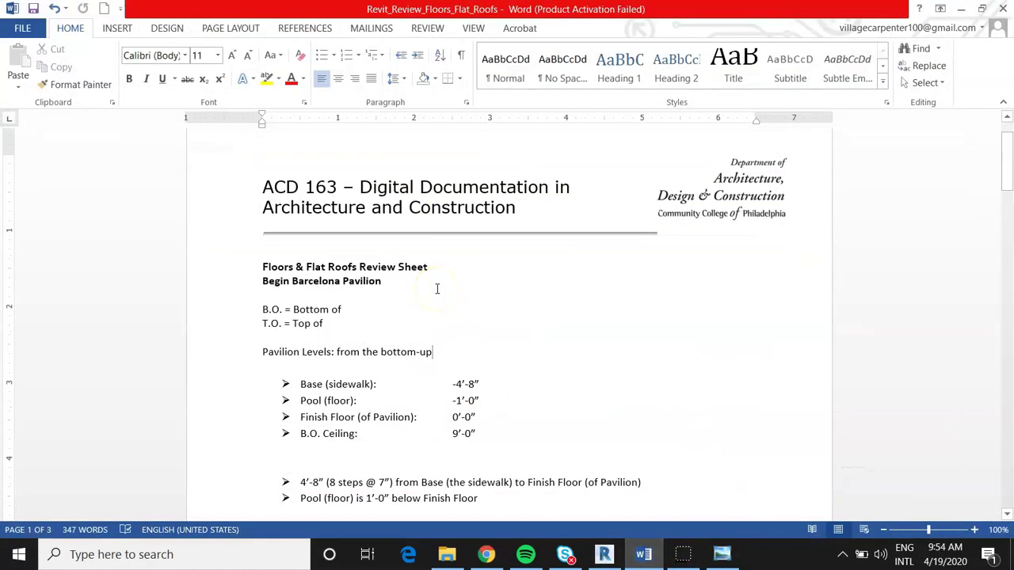
pyautogui.scroll(-2, 373, 238)
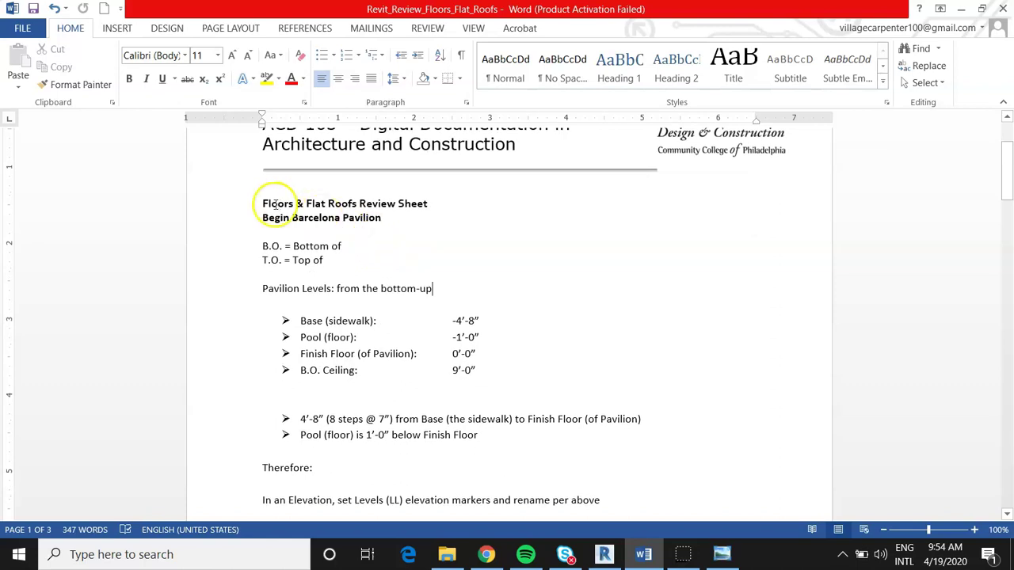
pyautogui.click(266, 246)
pyautogui.moveTo(266, 246); pyautogui.dragTo(334, 260)
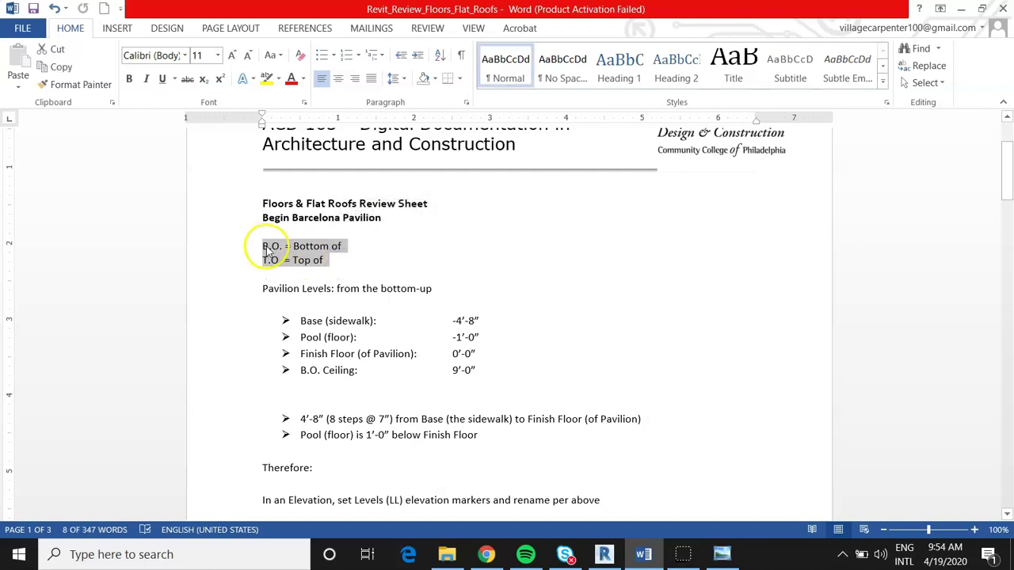
pyautogui.click(328, 268)
pyautogui.click(328, 260)
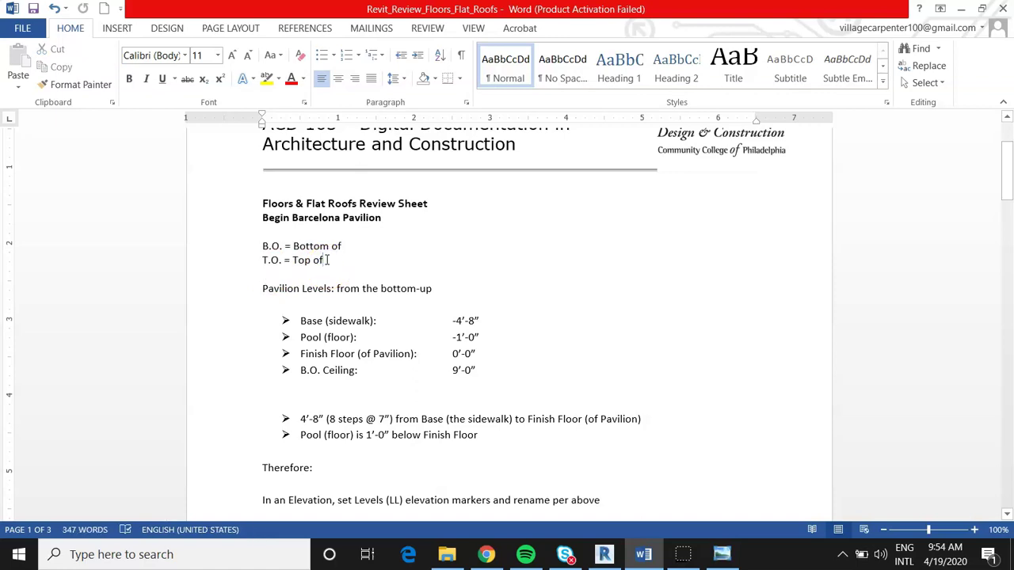
pyautogui.click(448, 256)
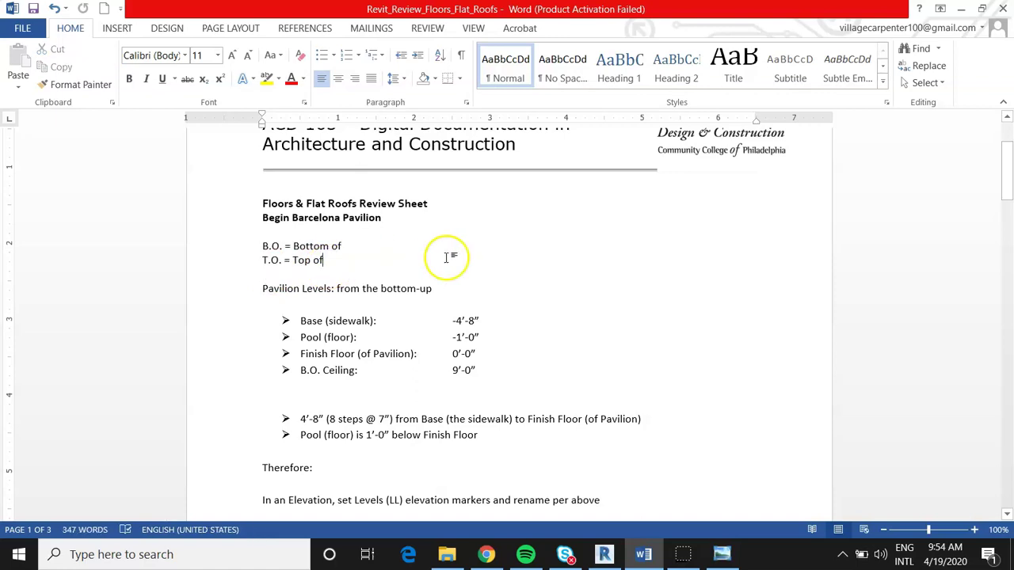
# Step: Read through the pavilion level list, covering the Base, Pool, Finish Floor and B.O. Ceiling elevations
pyautogui.scroll(-2, 448, 257)
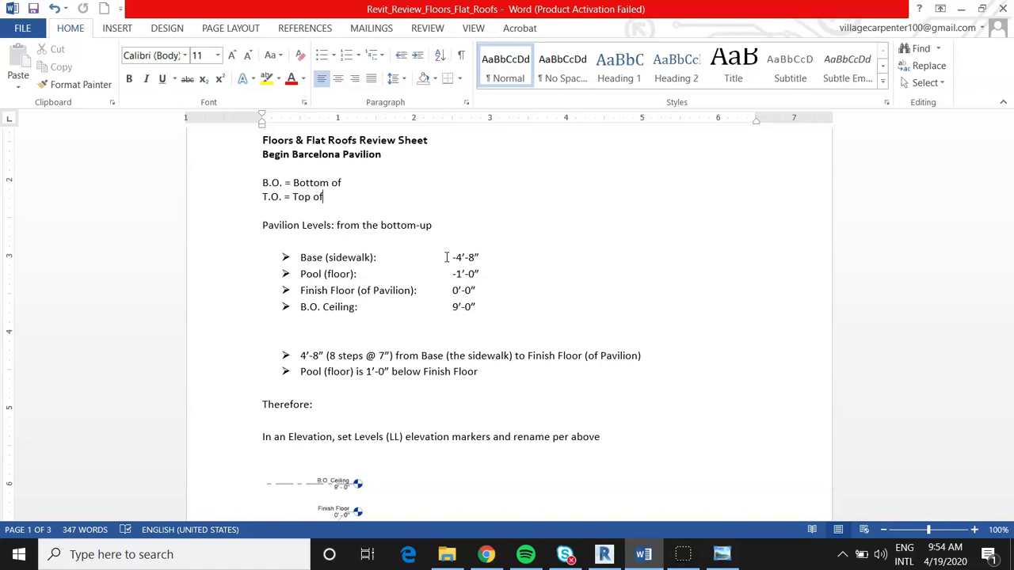
pyautogui.click(301, 257)
pyautogui.moveTo(312, 257); pyautogui.dragTo(503, 259)
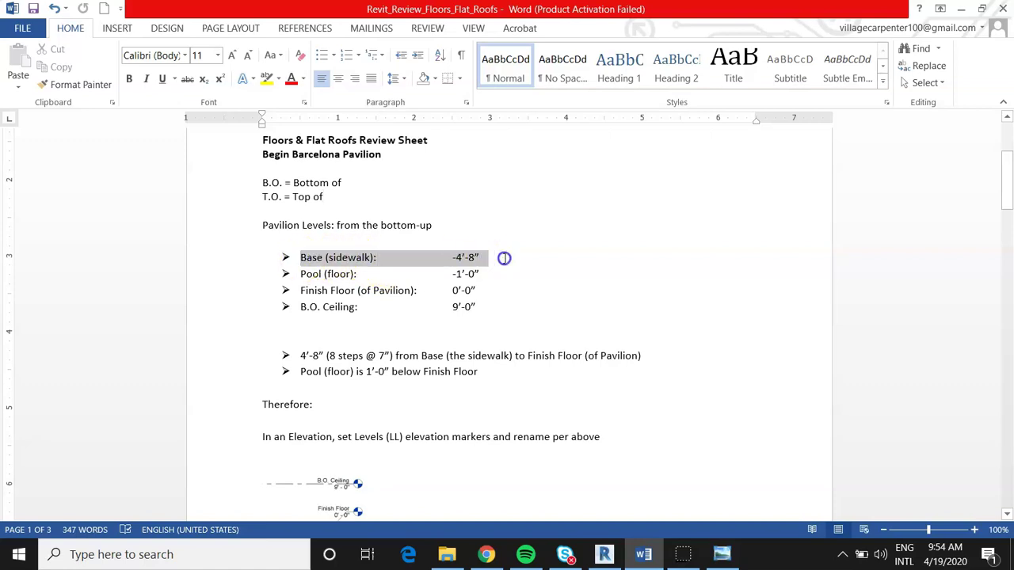
pyautogui.click(483, 290)
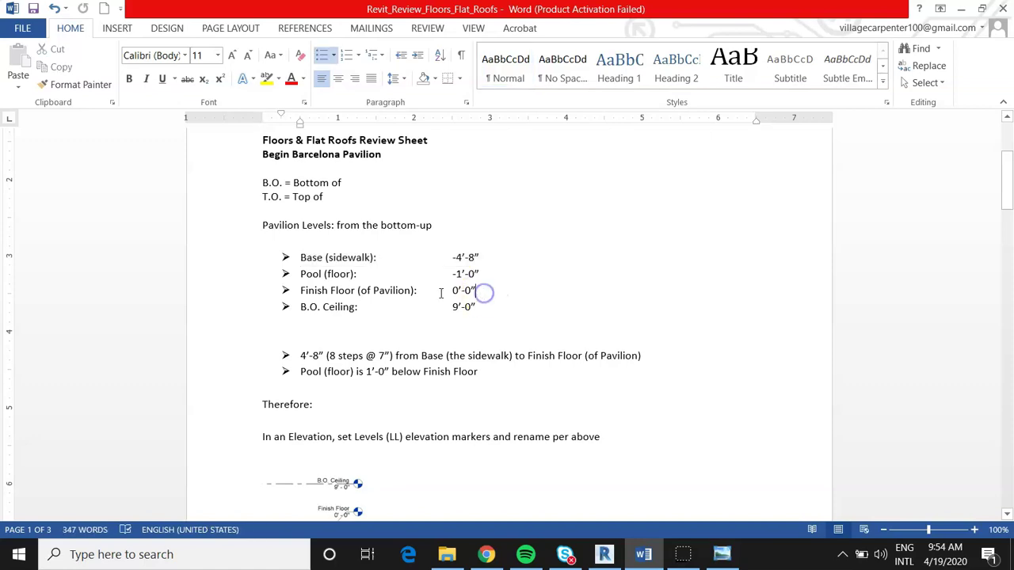
pyautogui.moveTo(301, 291); pyautogui.dragTo(502, 290)
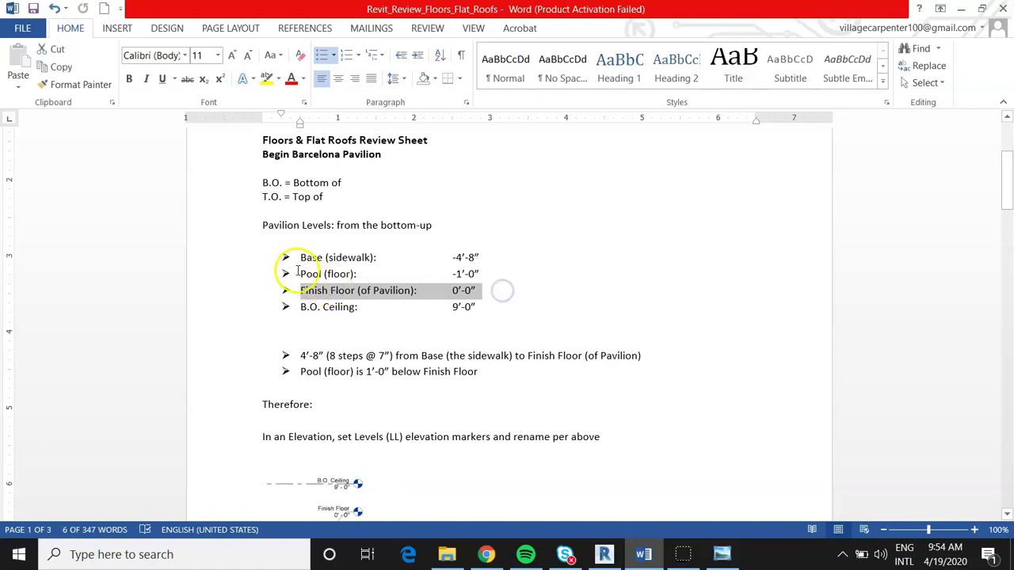
pyautogui.moveTo(301, 273); pyautogui.dragTo(499, 274)
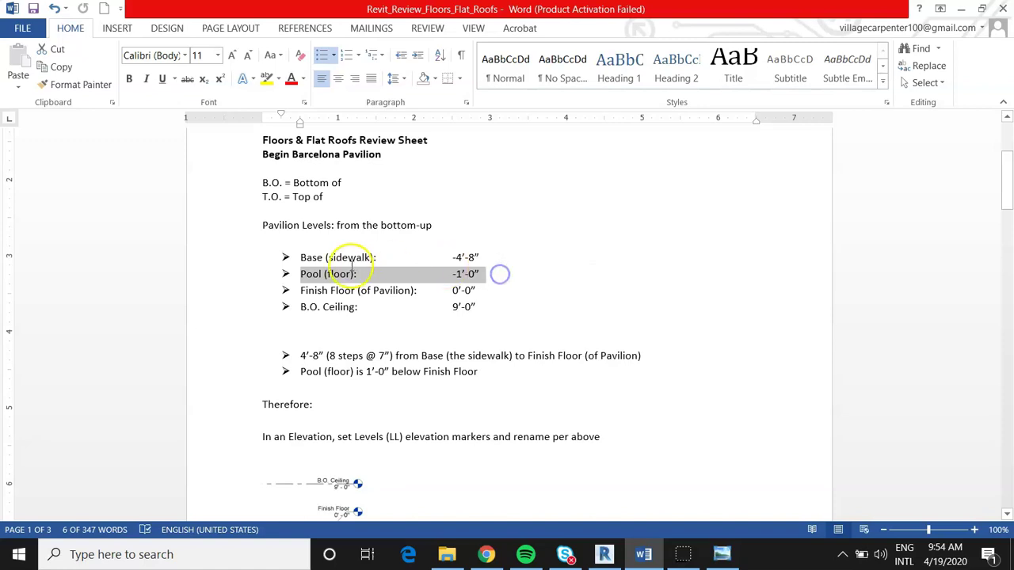
pyautogui.moveTo(300, 258); pyautogui.dragTo(513, 257)
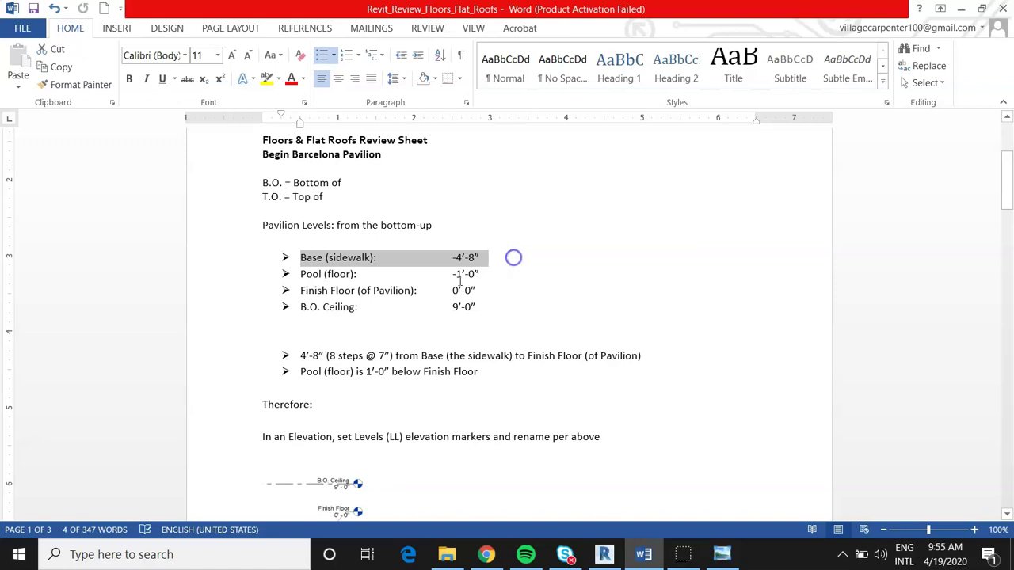
pyautogui.moveTo(301, 307); pyautogui.dragTo(521, 305)
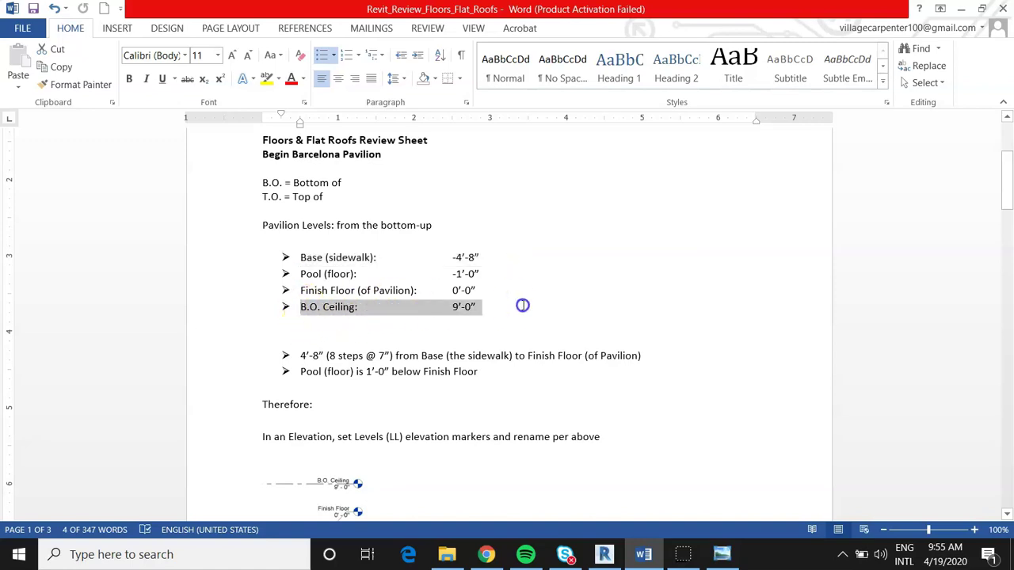
pyautogui.click(586, 314)
# Step: Examine the wooden pavilion model photo in Windows Photo Viewer, and return to the Word review sheet
pyautogui.moveTo(723, 557)
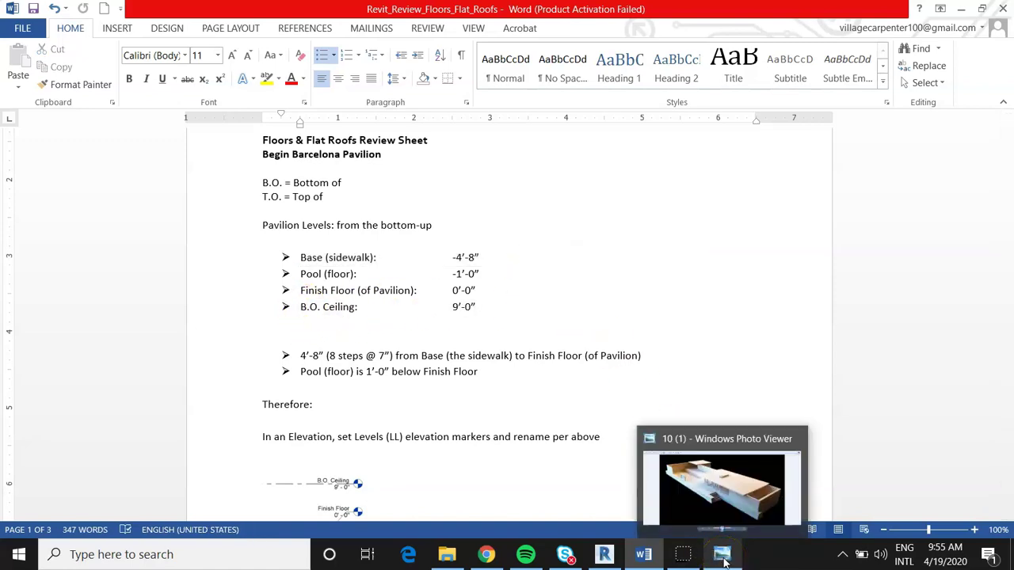
pyautogui.click(479, 274)
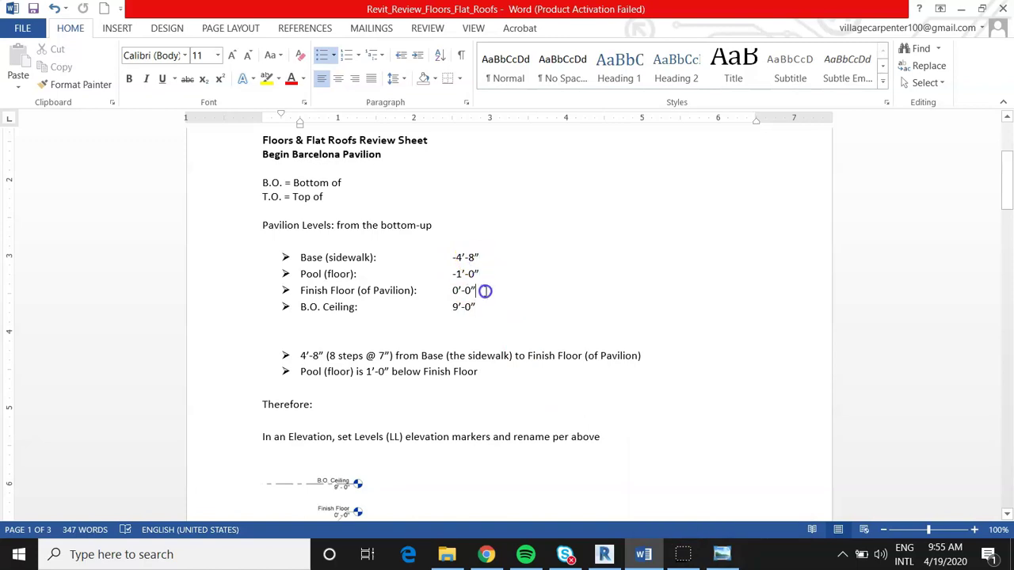
pyautogui.click(722, 554)
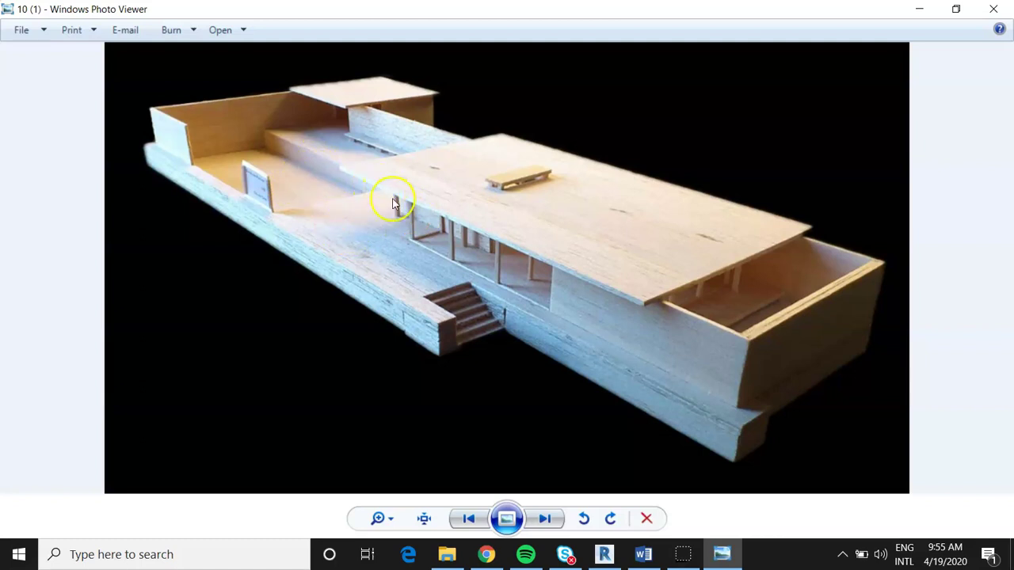
pyautogui.click(920, 8)
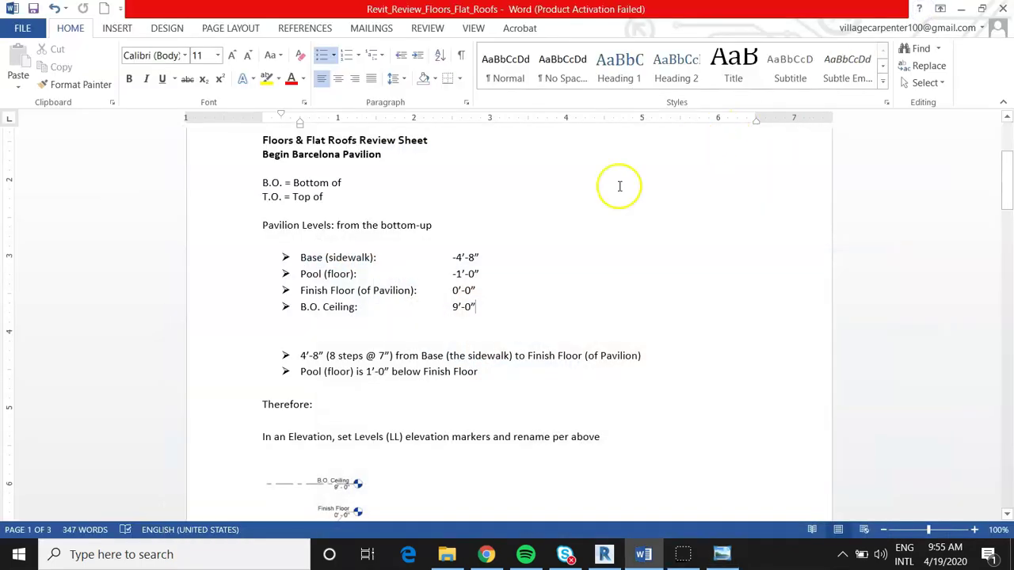
# Step: Review the B.O. Ceiling entry in the pavilion level list, including its abbreviation
pyautogui.moveTo(305, 308); pyautogui.dragTo(481, 308)
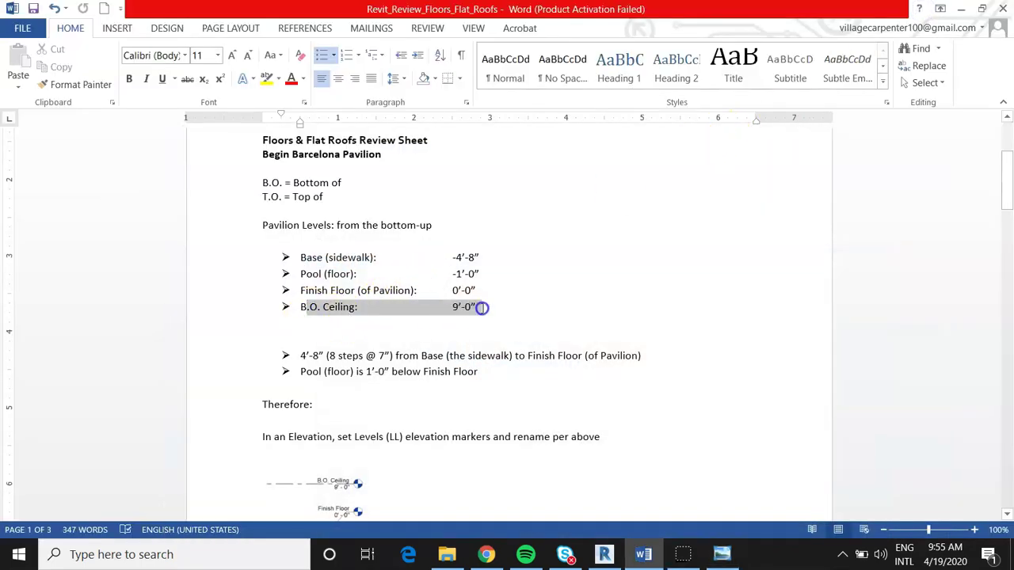
pyautogui.click(317, 309)
pyautogui.moveTo(317, 308); pyautogui.dragTo(302, 309)
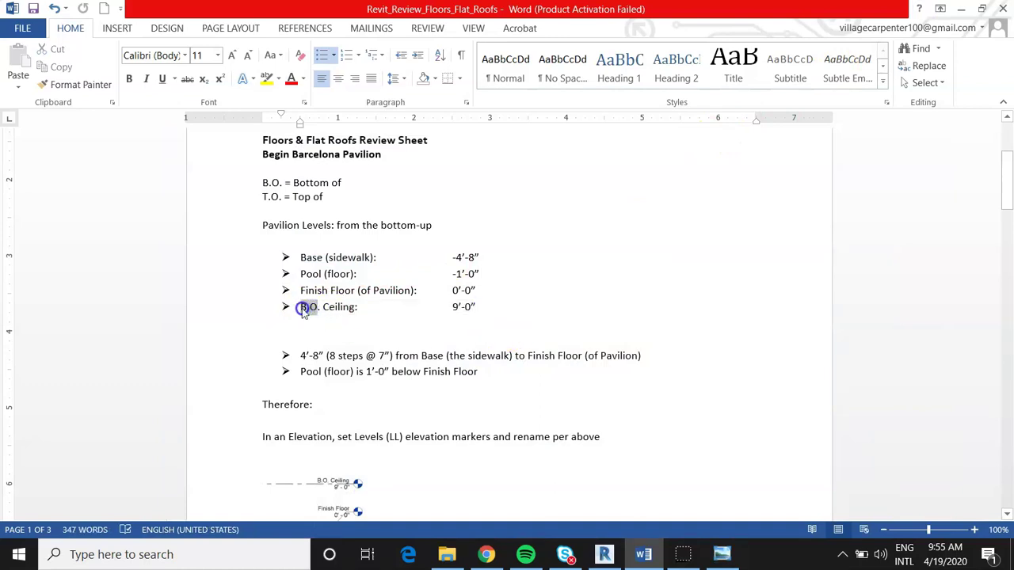
pyautogui.click(408, 340)
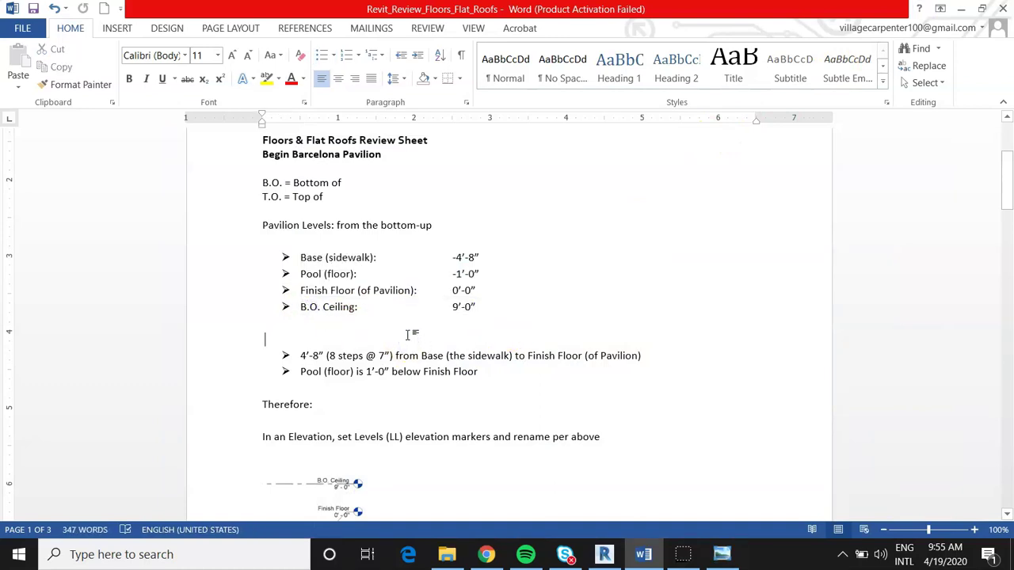
# Step: Read the notes on the steps from Base to Finish Floor and the pool's depth, comparing them with the Base elevation
pyautogui.moveTo(300, 356); pyautogui.dragTo(363, 356)
pyautogui.moveTo(482, 258); pyautogui.dragTo(452, 257)
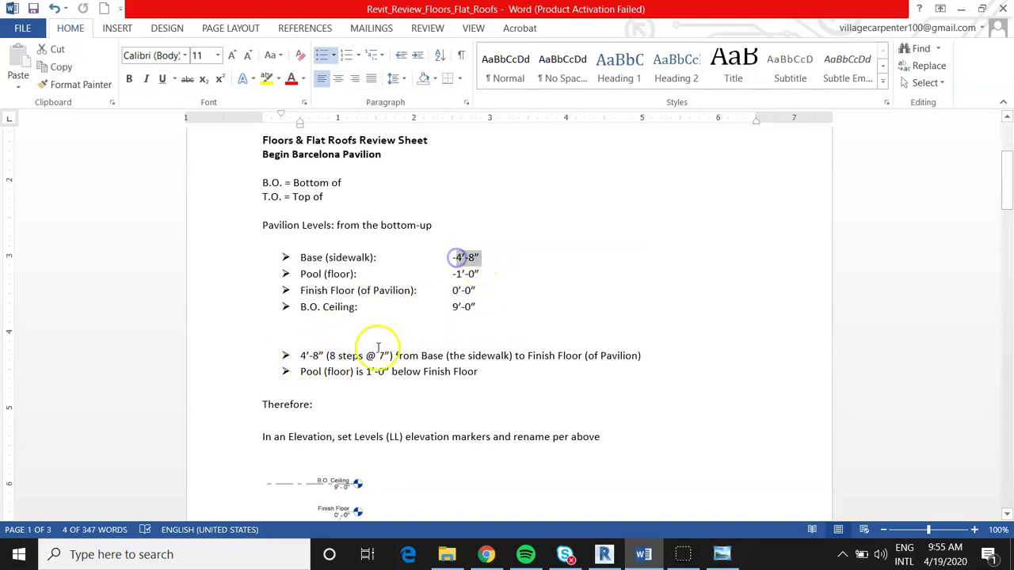
pyautogui.moveTo(329, 356); pyautogui.dragTo(394, 357)
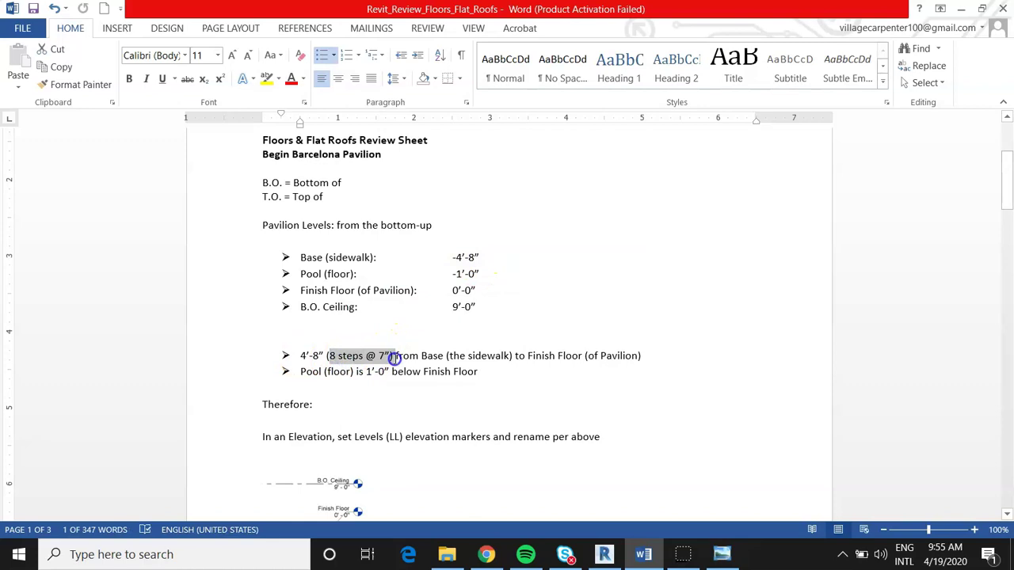
pyautogui.moveTo(421, 355); pyautogui.dragTo(625, 356)
pyautogui.click(595, 401)
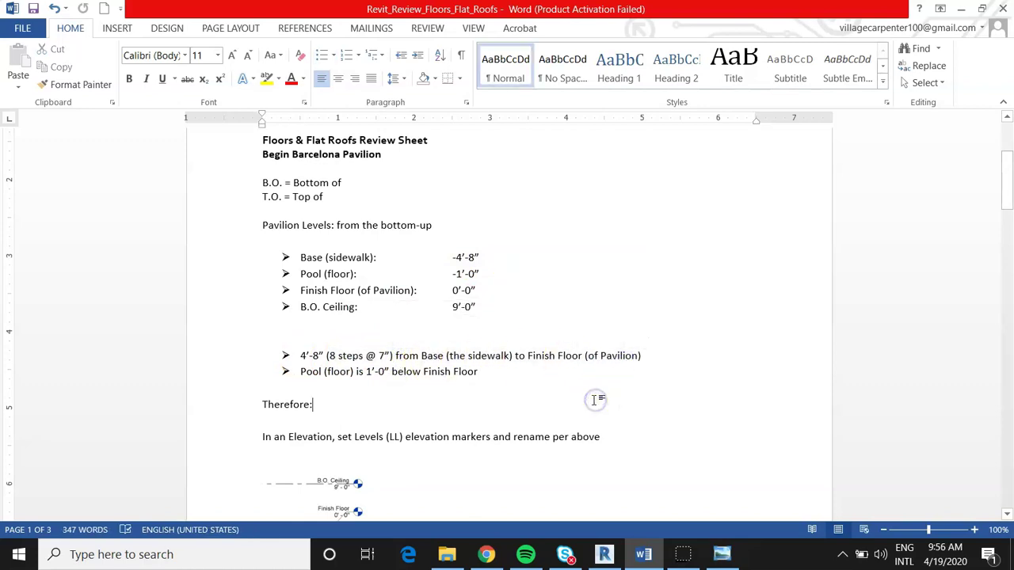
pyautogui.moveTo(351, 374); pyautogui.dragTo(441, 378)
# Step: Enlarge the level markers picture below the elevation instruction to about 4.5 inches wide
pyautogui.scroll(-5, 576, 398)
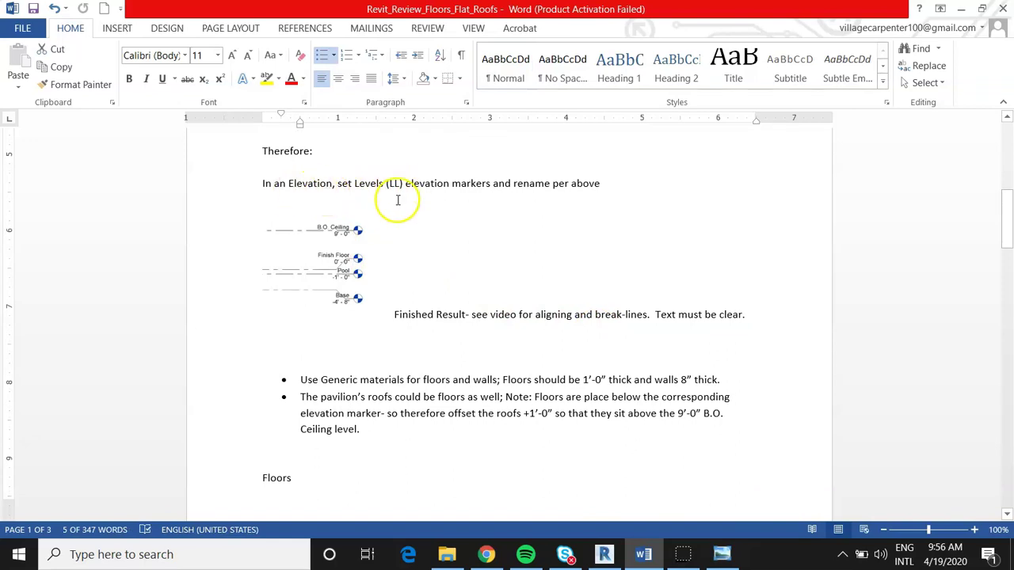
pyautogui.click(335, 294)
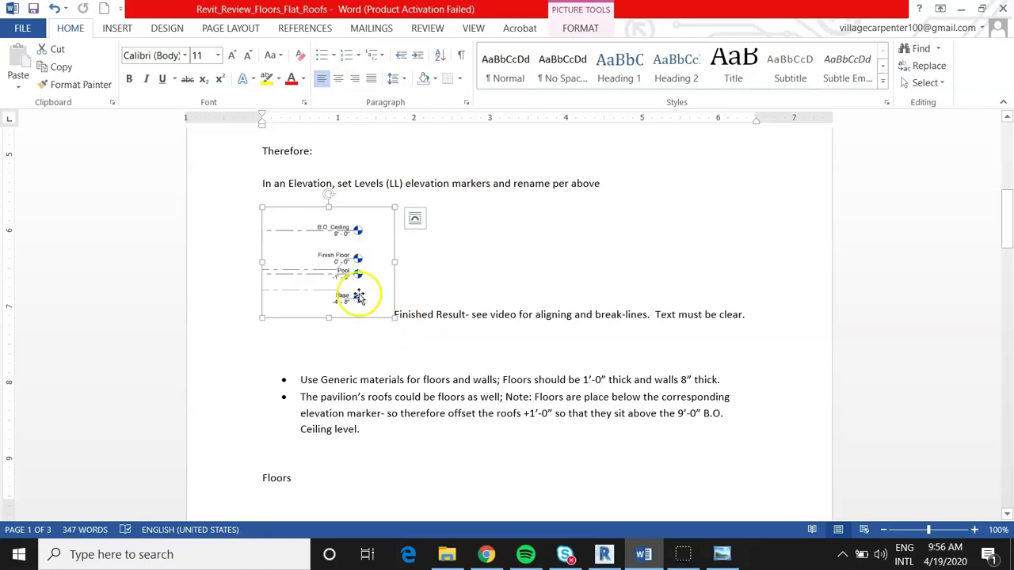
pyautogui.moveTo(392, 319); pyautogui.dragTo(607, 414)
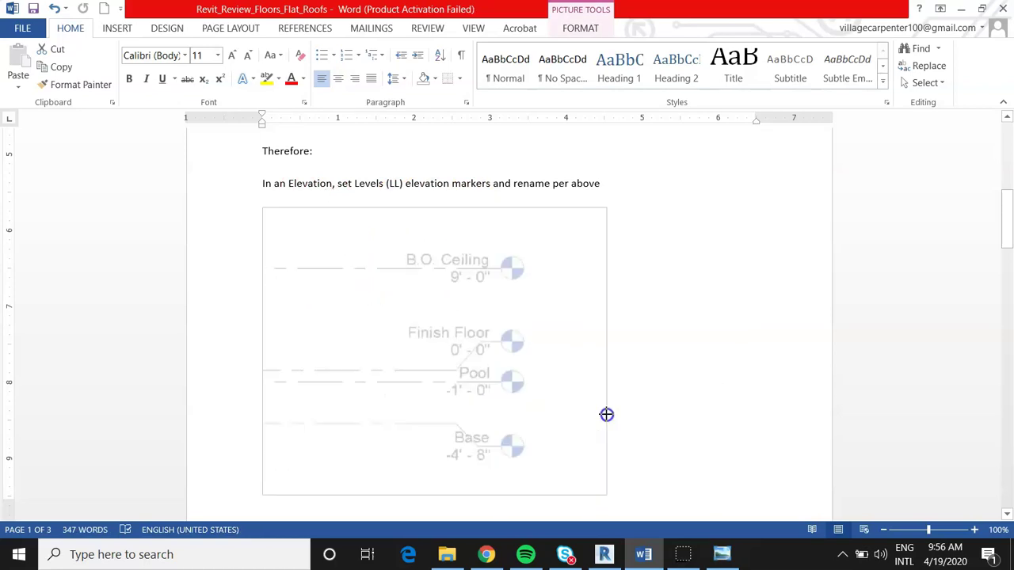
pyautogui.click(680, 333)
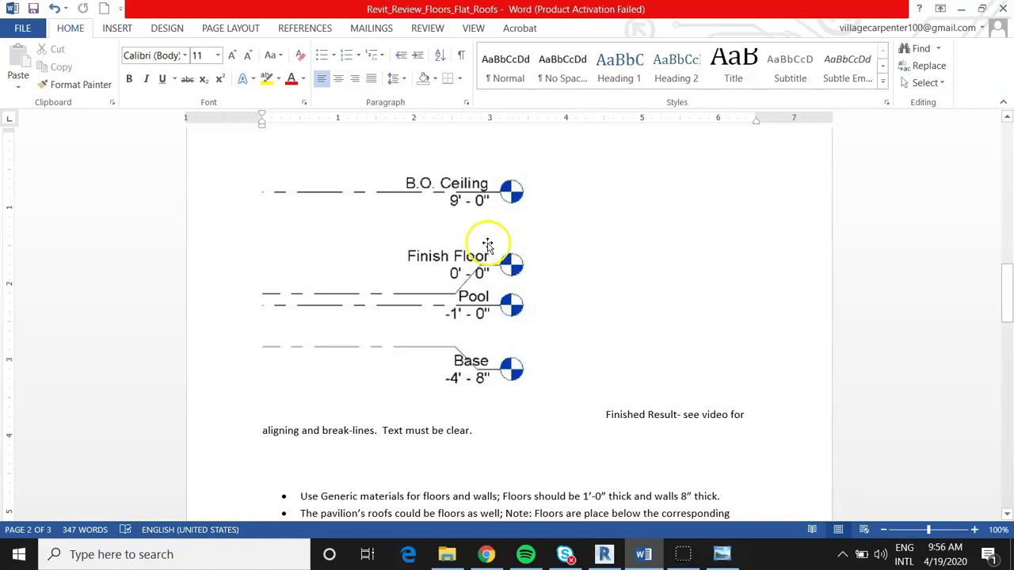
# Step: Examine the enlarged level markers diagram and the notes on floor and wall thickness and roof offset
pyautogui.scroll(-3, 492, 267)
pyautogui.scroll(2, 493, 272)
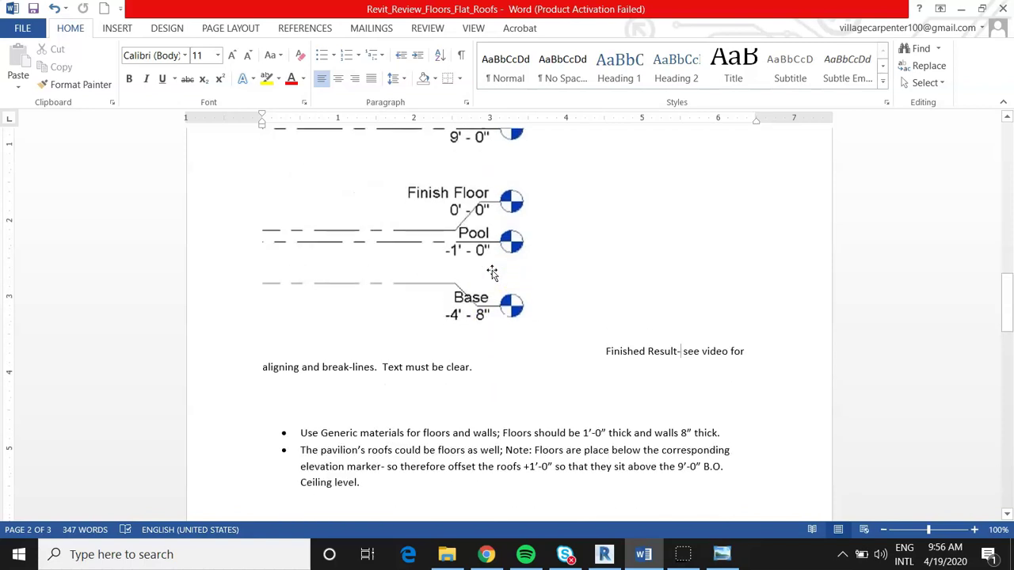
pyautogui.scroll(2, 483, 158)
pyautogui.scroll(-2, 487, 170)
pyautogui.scroll(-3, 485, 182)
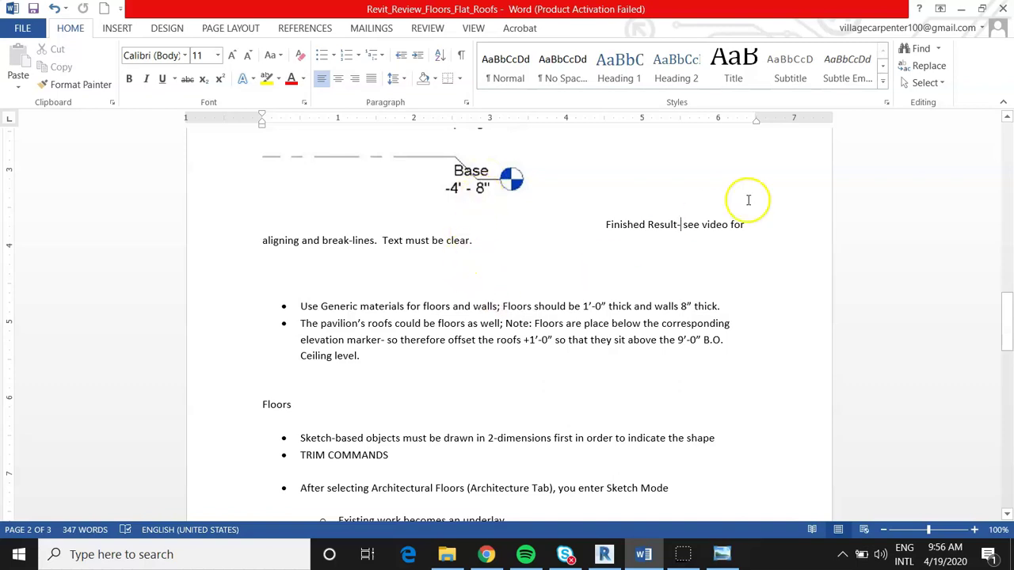
# Step: Switch back to Revit and view the Level 1 floor plan together with its four surrounding elevation markers
pyautogui.click(962, 13)
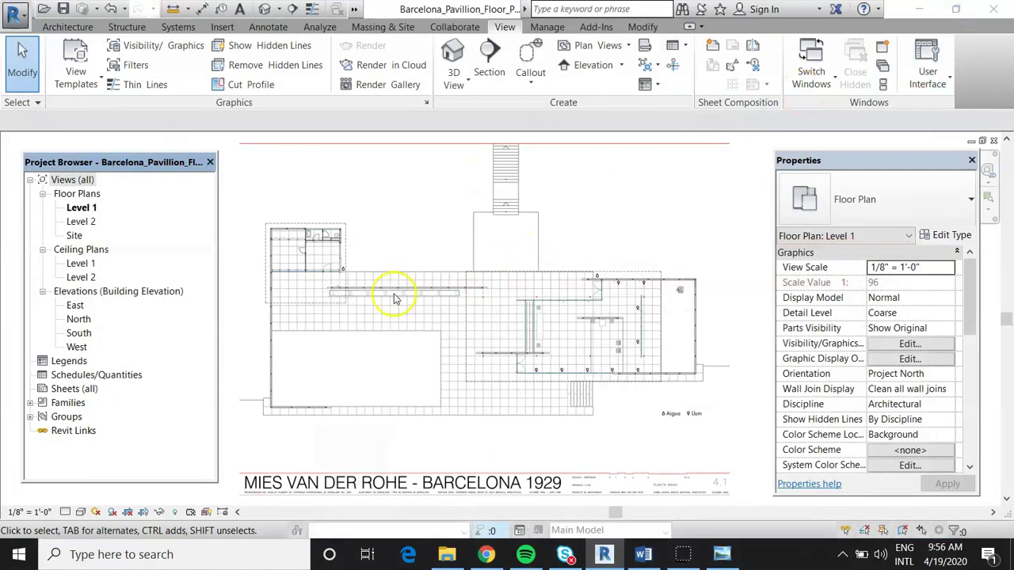
pyautogui.scroll(-2, 400, 293)
pyautogui.scroll(1, 412, 309)
pyautogui.scroll(-1, 412, 314)
pyautogui.scroll(1, 412, 314)
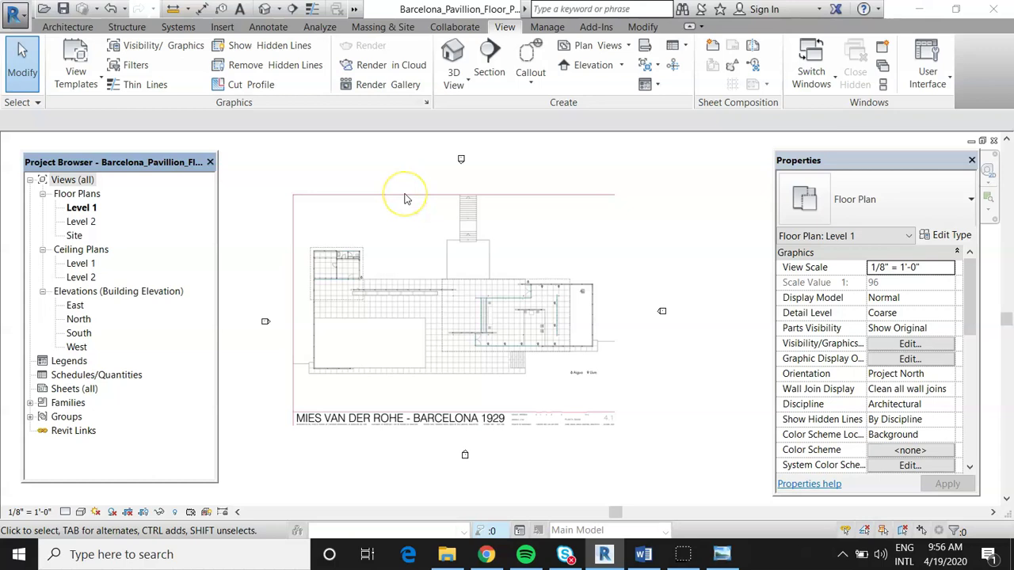
pyautogui.click(354, 8)
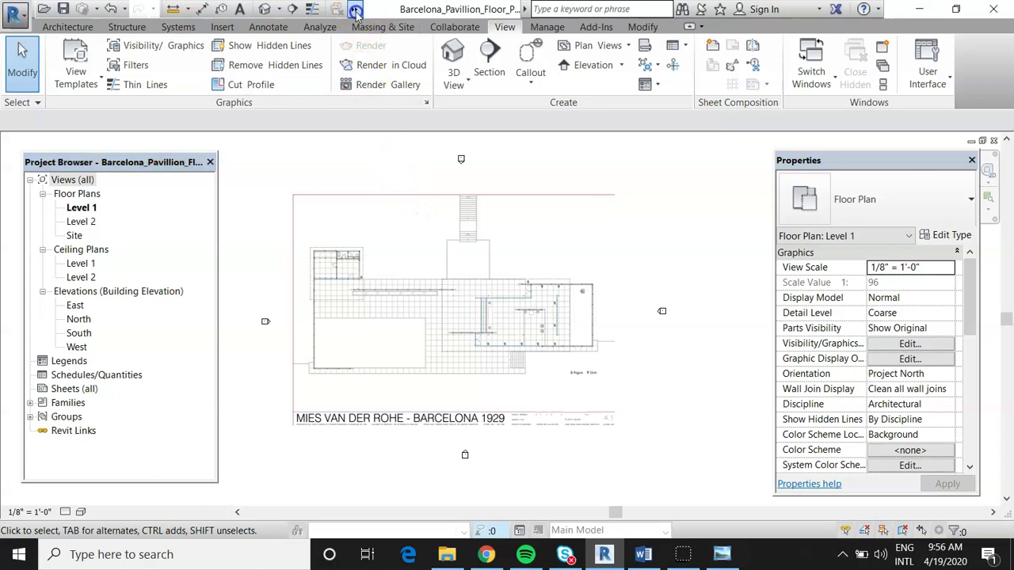
pyautogui.click(370, 31)
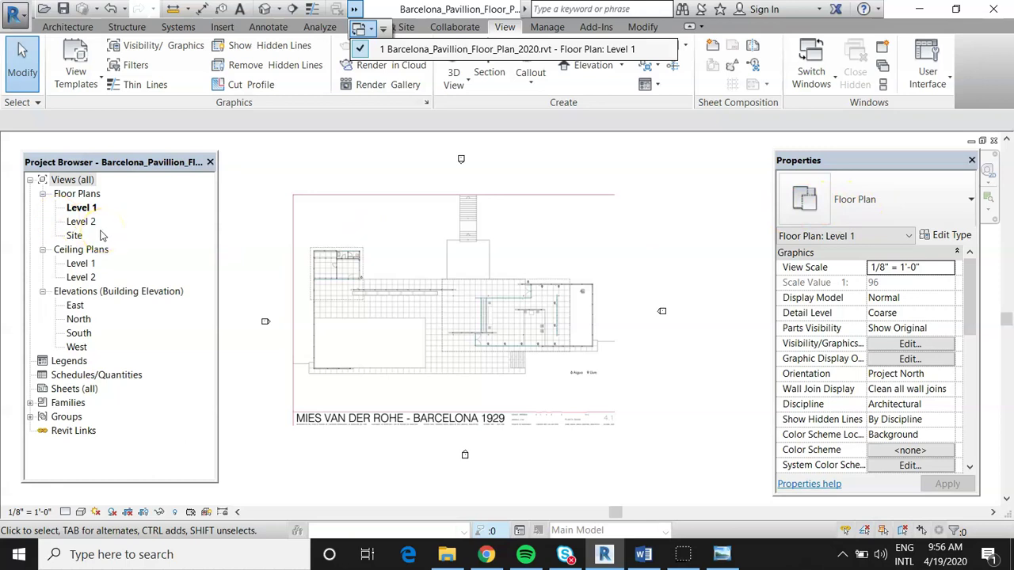
# Step: Open the South building elevation view showing the Level 1 and Level 2 markers
pyautogui.click(75, 306)
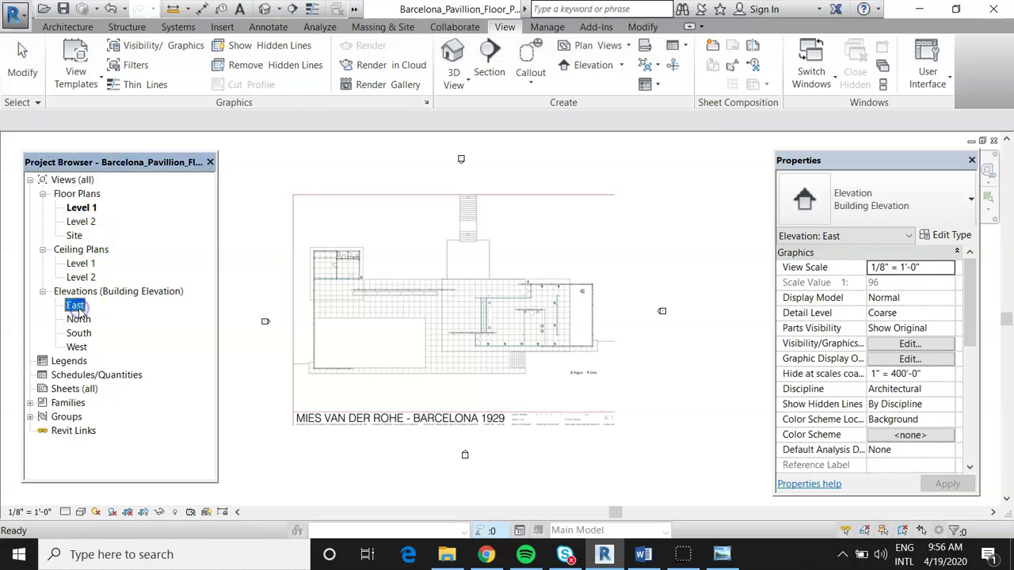
pyautogui.click(80, 320)
pyautogui.scroll(-2, 418, 310)
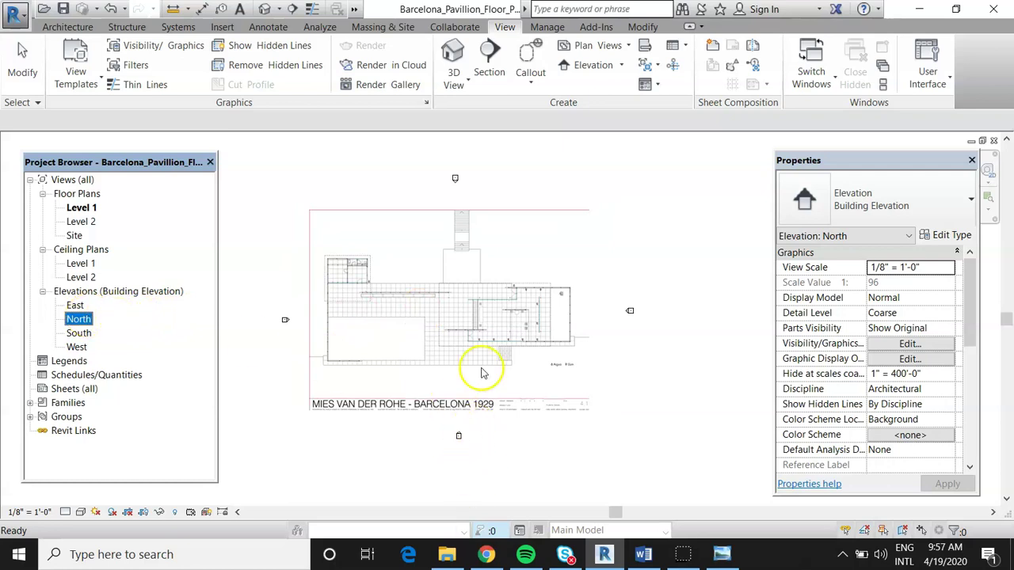
pyautogui.doubleClick(78, 333)
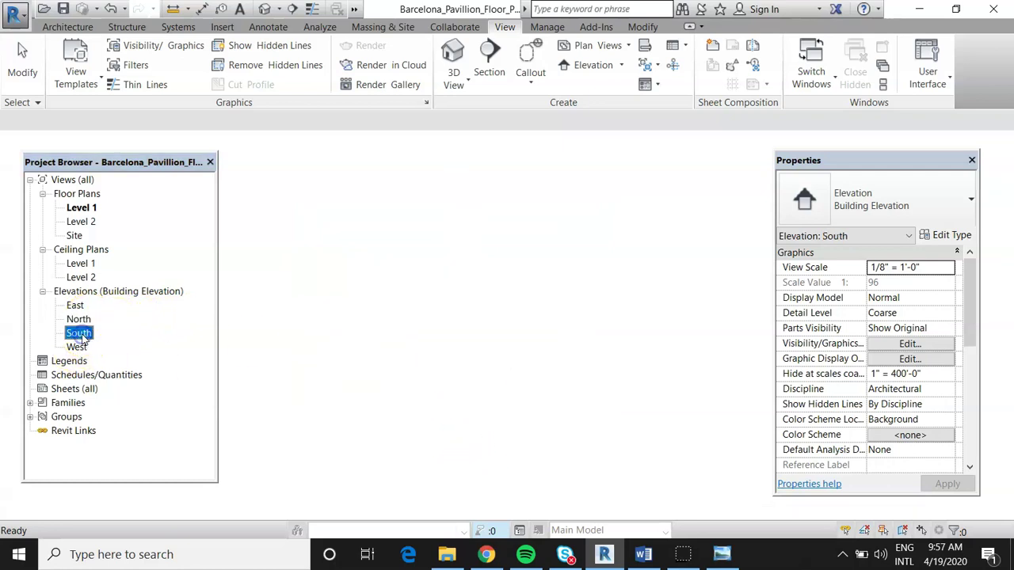
pyautogui.scroll(5, 583, 332)
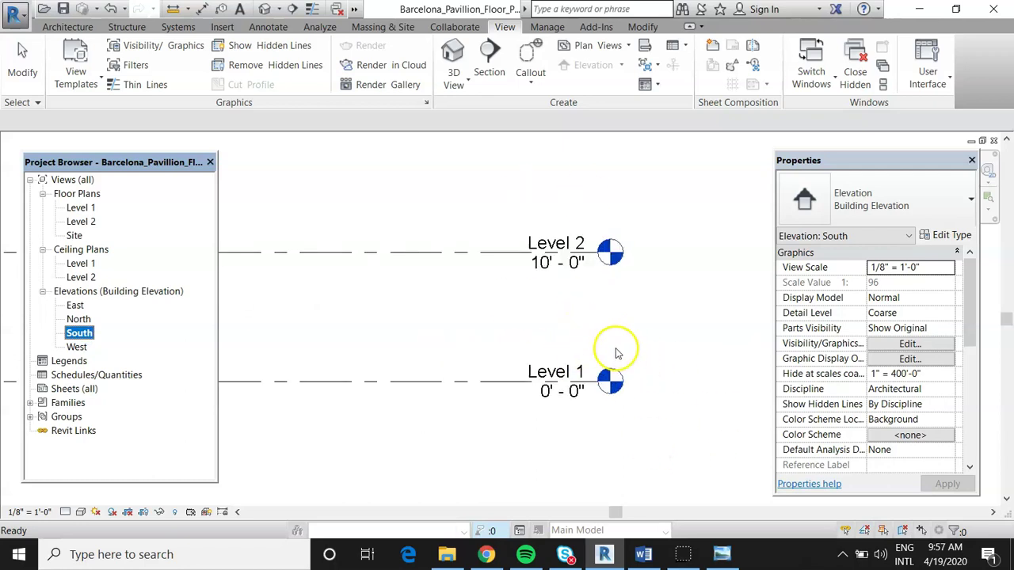
pyautogui.scroll(1, 613, 357)
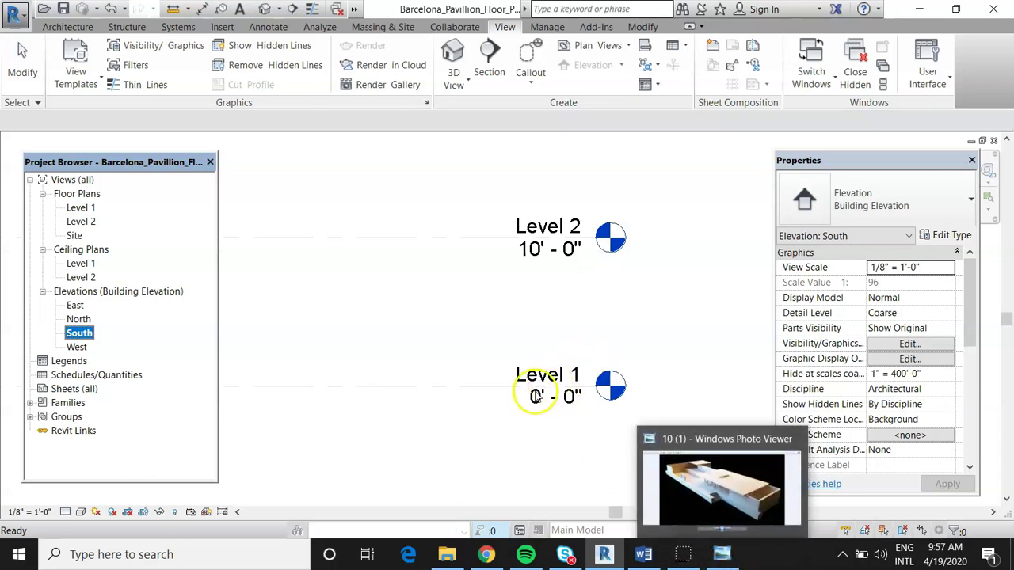
# Step: Switch to the Word notes and check the level names and elevations in the level markers diagram, returning to Revit when done
pyautogui.click(654, 557)
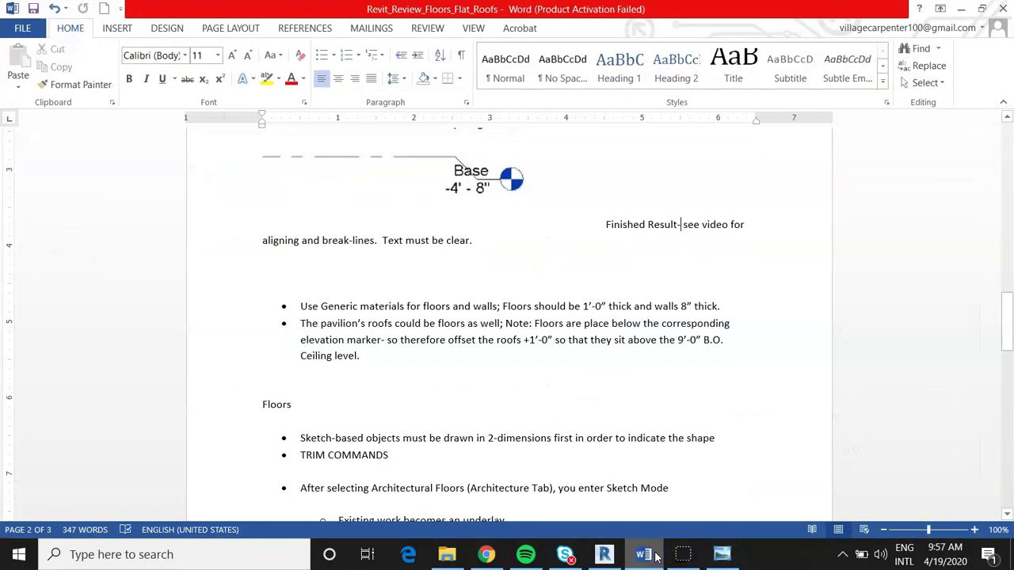
pyautogui.scroll(4, 491, 370)
pyautogui.scroll(1, 491, 371)
pyautogui.scroll(-1, 486, 385)
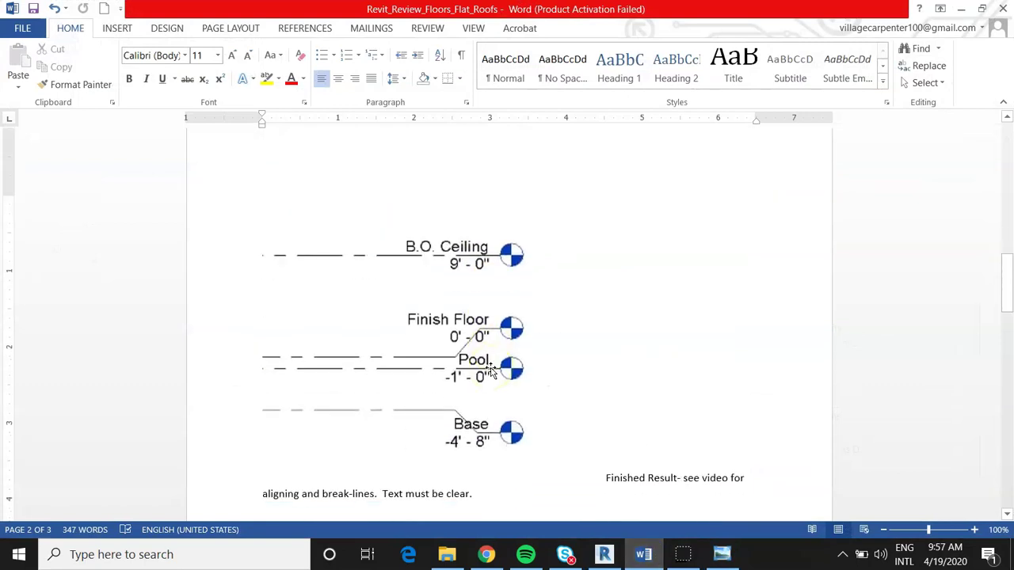
pyautogui.click(961, 9)
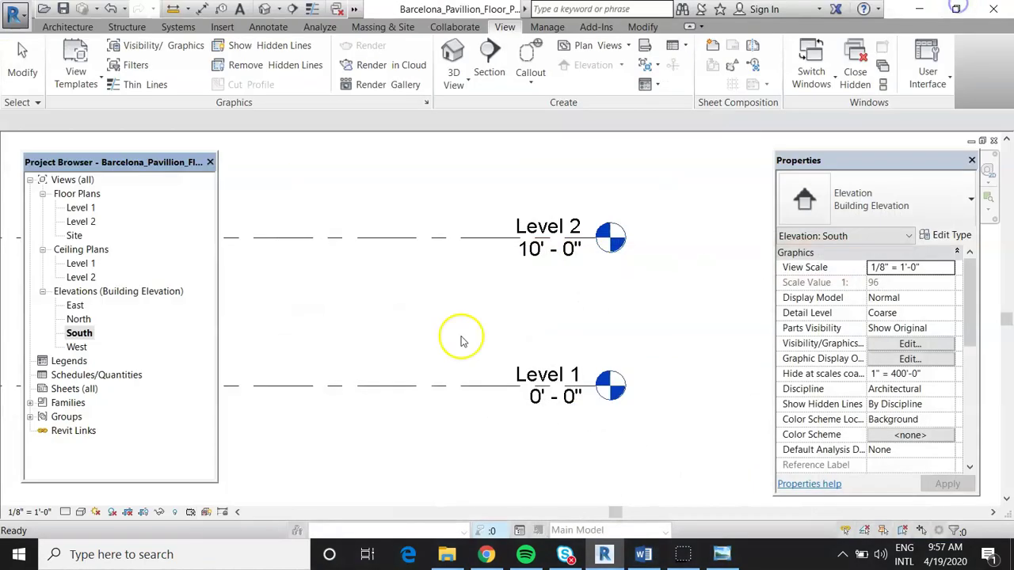
# Step: Rename Level 1 as Finish Floor and rename its corresponding views as well
pyautogui.doubleClick(539, 376)
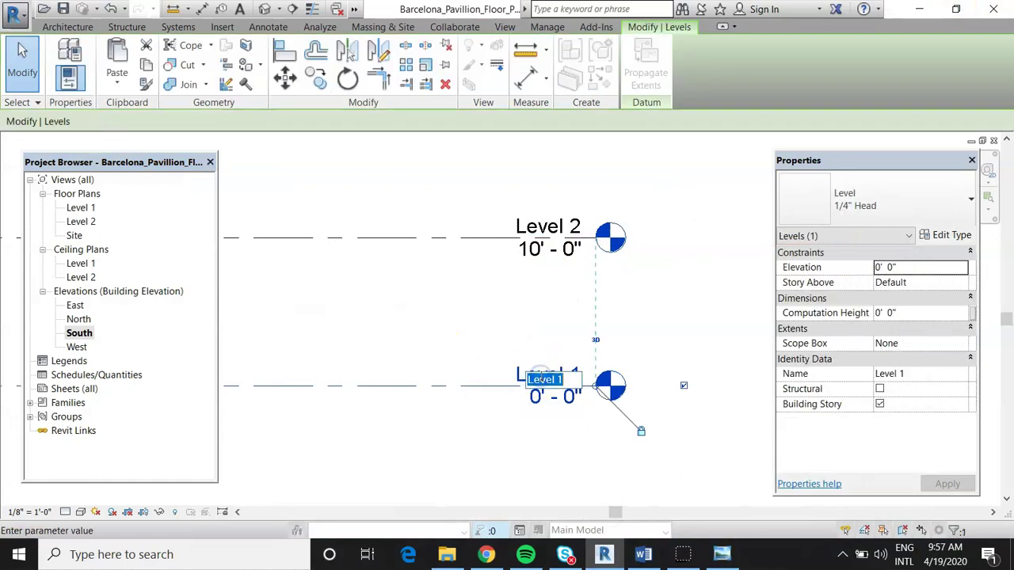
pyautogui.write('Fin')
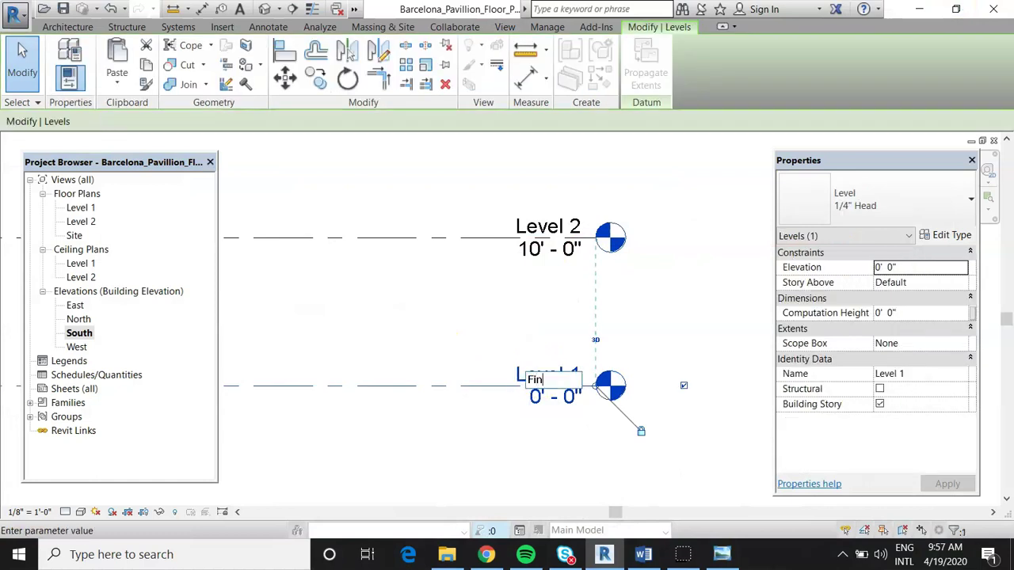
pyautogui.write('ish Slo')
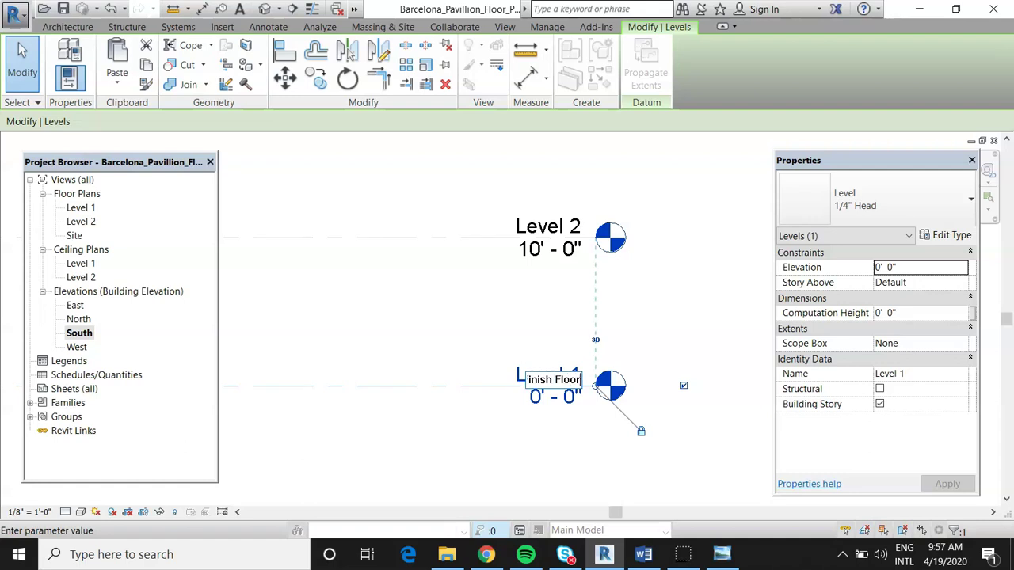
pyautogui.click(715, 290)
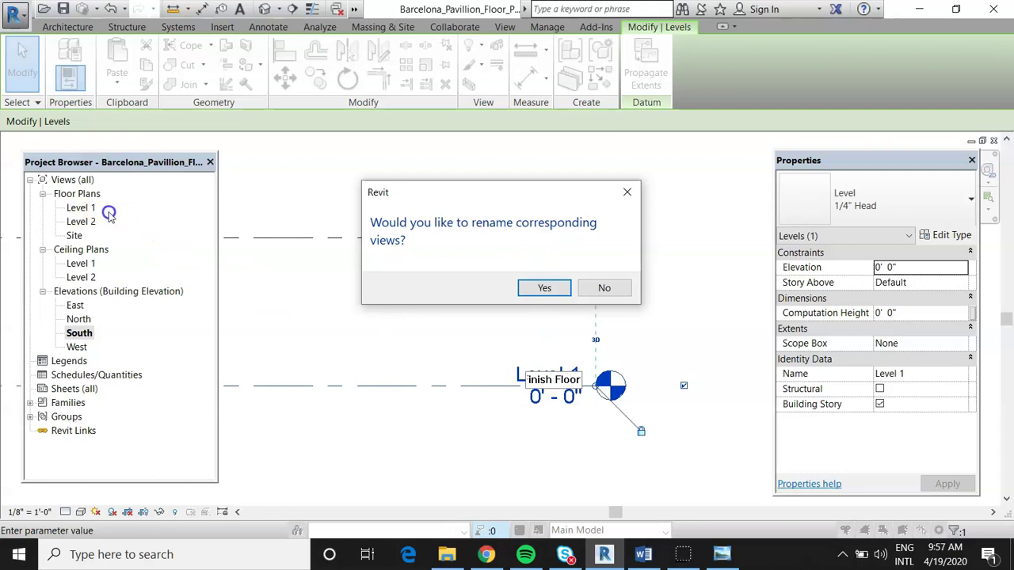
pyautogui.click(546, 289)
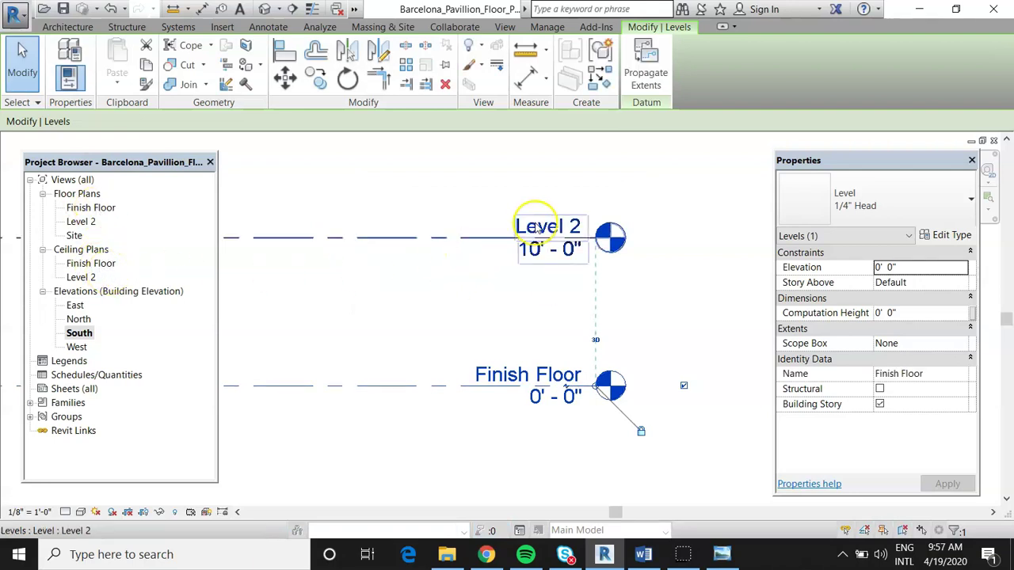
# Step: Check the ceiling level's name in the Word notes and rename Level 2 as B.O. Ceiling, including its corresponding views
pyautogui.click(645, 554)
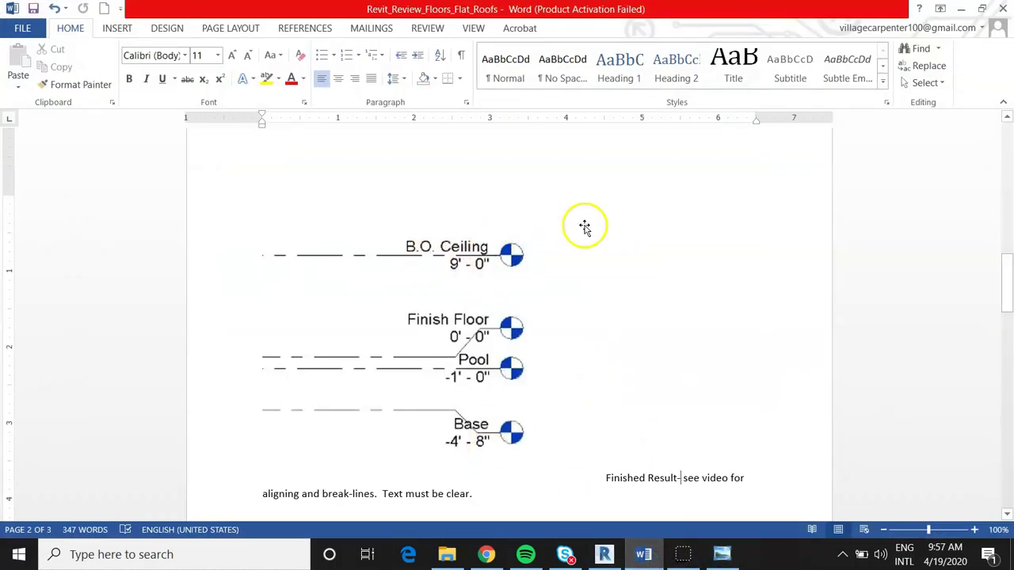
pyautogui.click(962, 10)
pyautogui.click(560, 237)
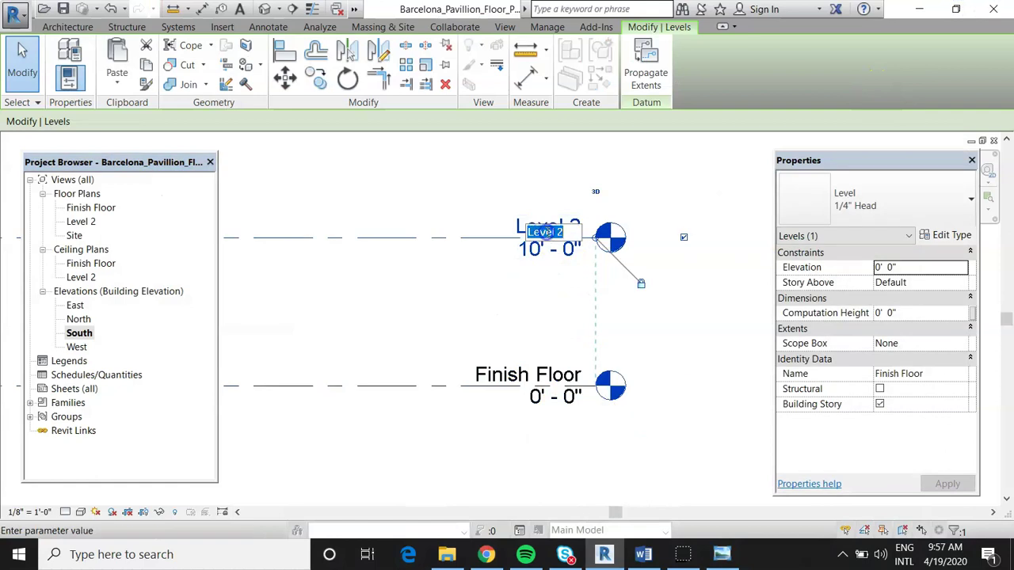
pyautogui.click(547, 231)
pyautogui.write('B.')
pyautogui.write('Bo')
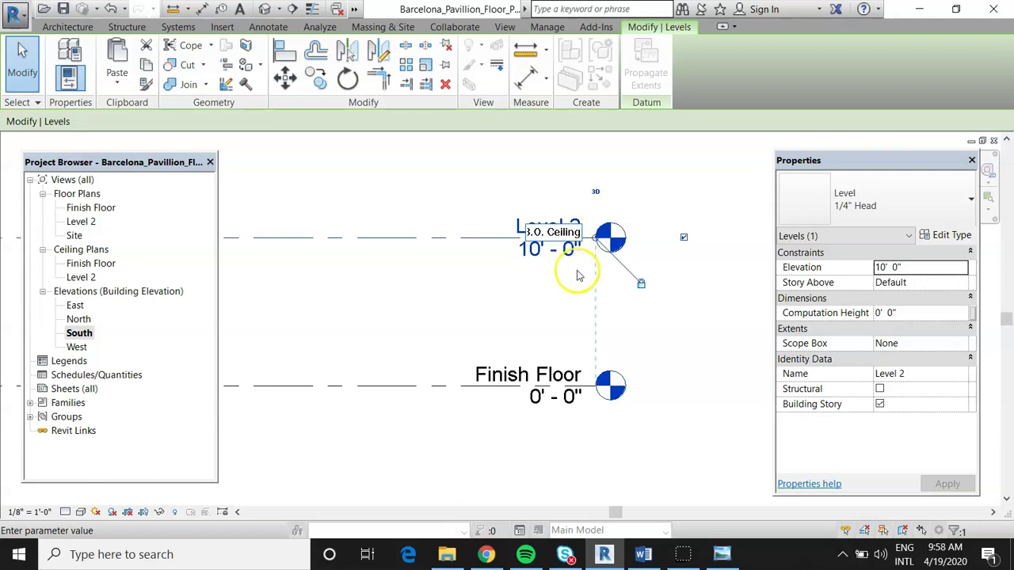
pyautogui.press('Return')
pyautogui.click(543, 288)
# Step: Set the elevation of the B.O. Ceiling level to 9' 0"
pyautogui.click(541, 249)
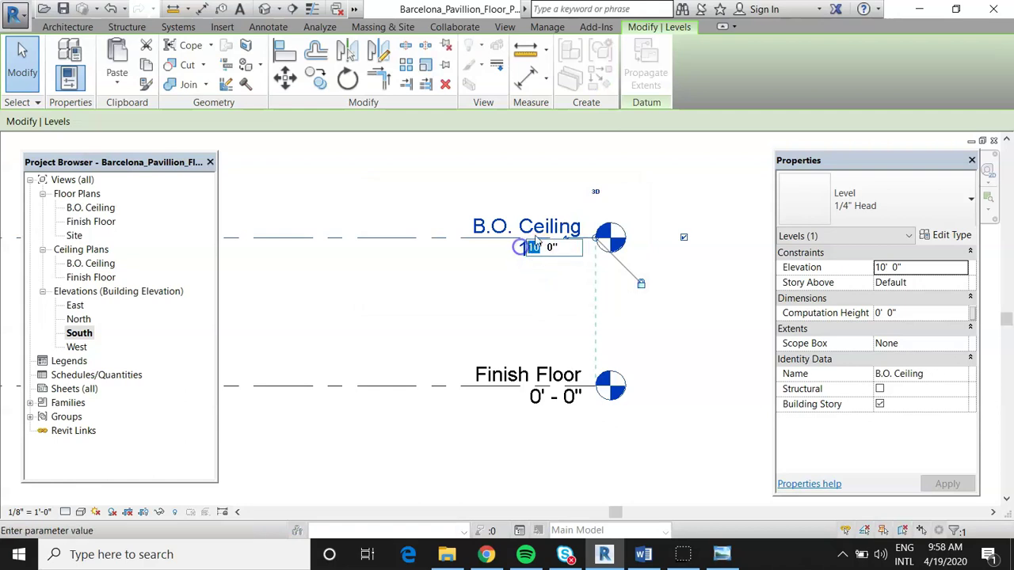
pyautogui.write('9\' 0"')
pyautogui.press('Return')
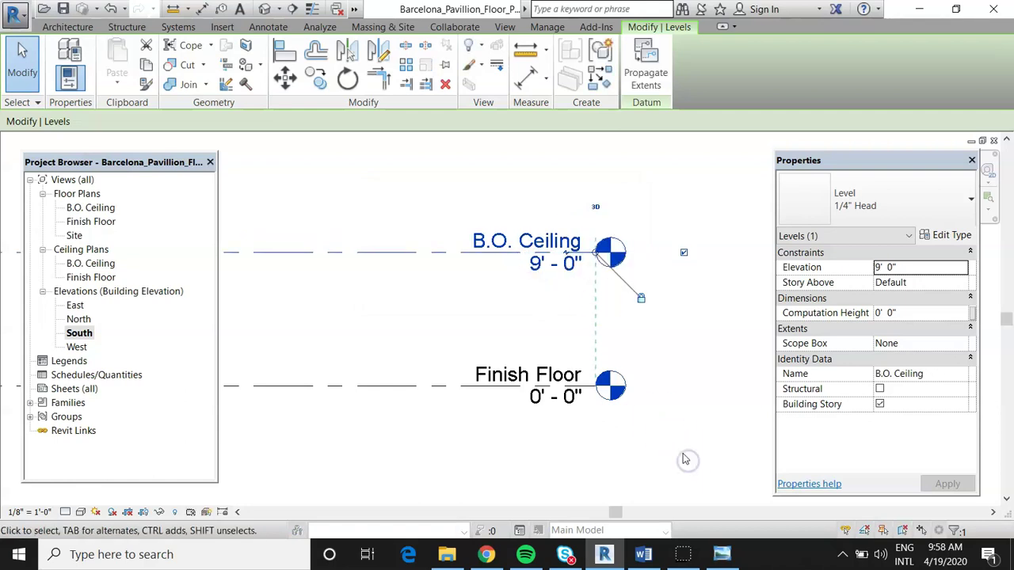
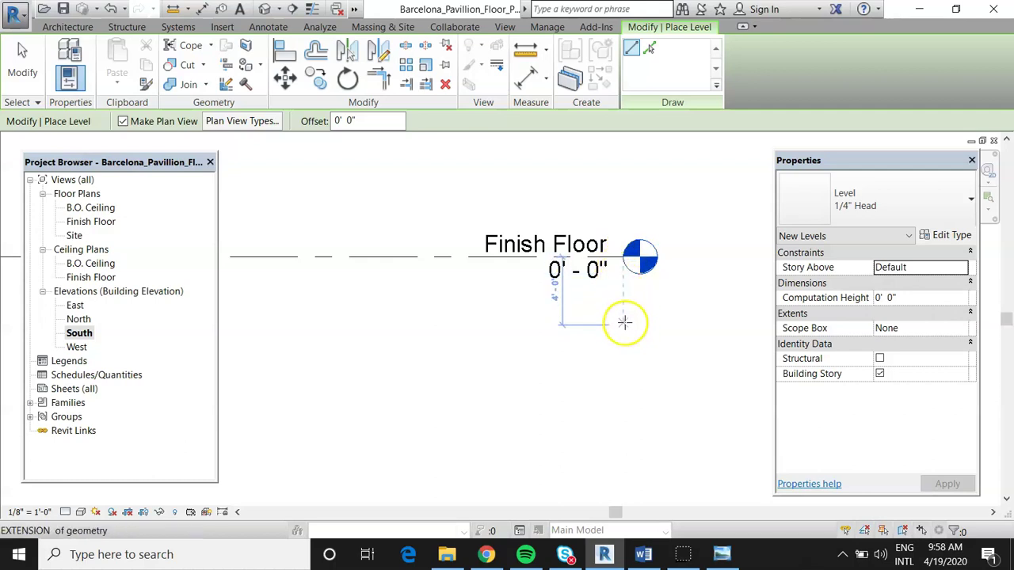
# Step: Draw a new level about 13' below Finish Floor, with its ends aligned to the existing level lines
pyautogui.scroll(-5, 669, 316)
pyautogui.scroll(2, 510, 338)
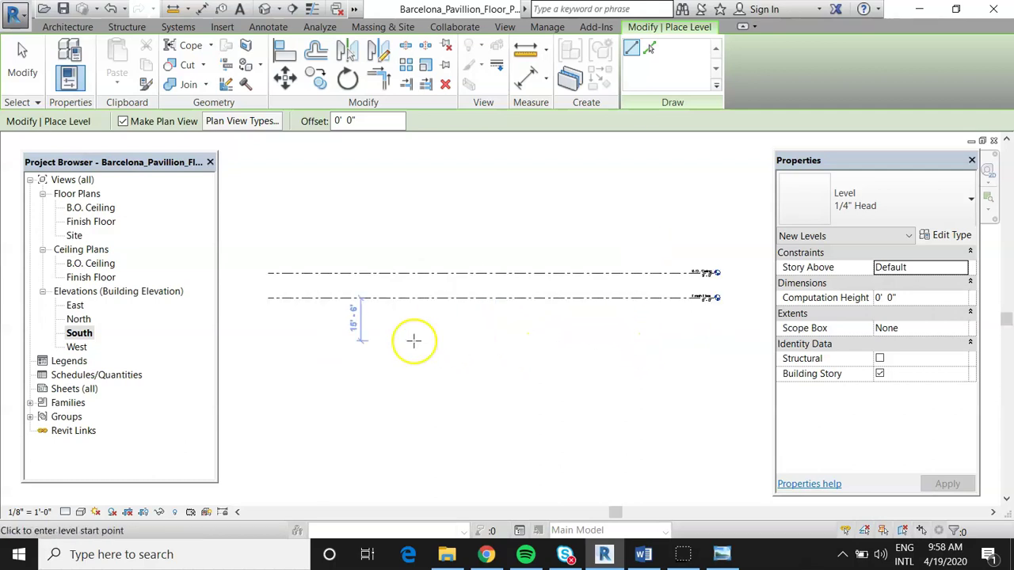
pyautogui.click(269, 333)
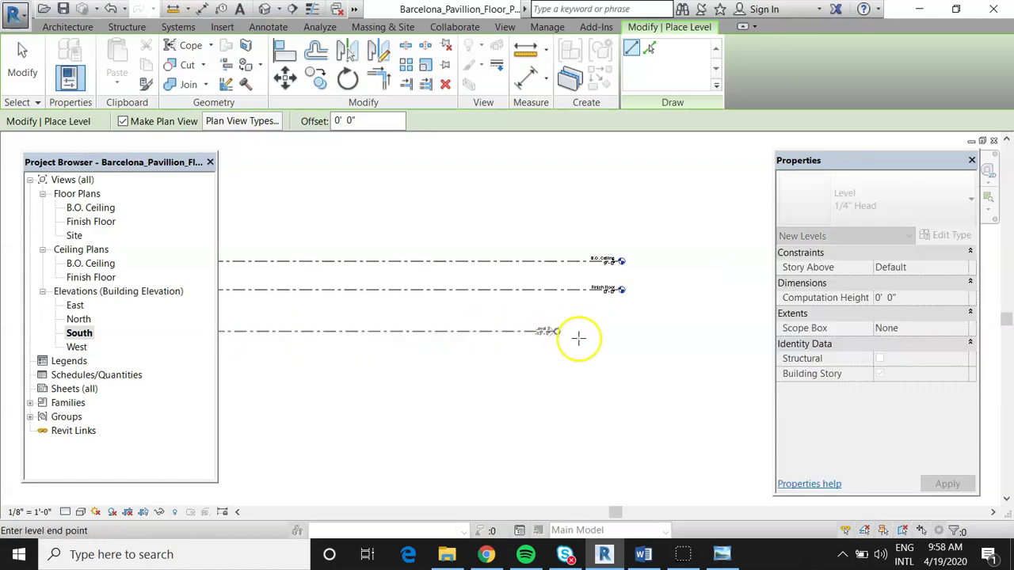
pyautogui.scroll(5, 546, 332)
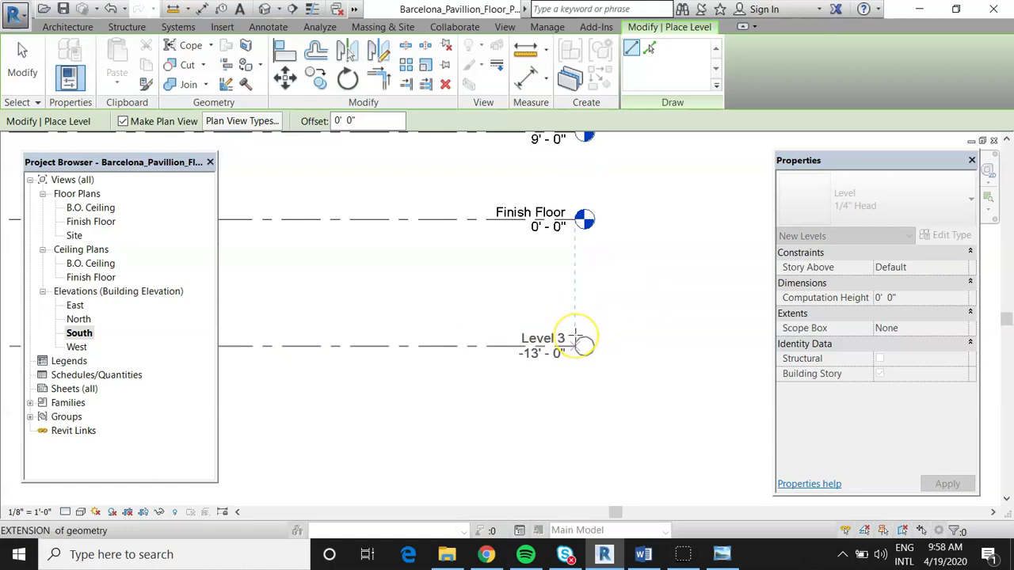
pyautogui.click(576, 337)
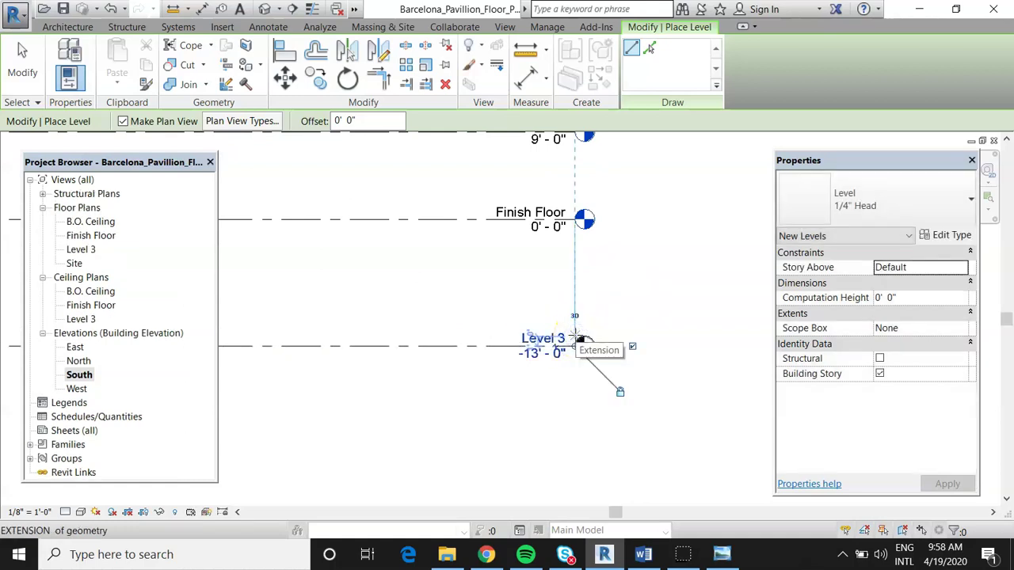
pyautogui.press('Escape')
pyautogui.press('Escape')
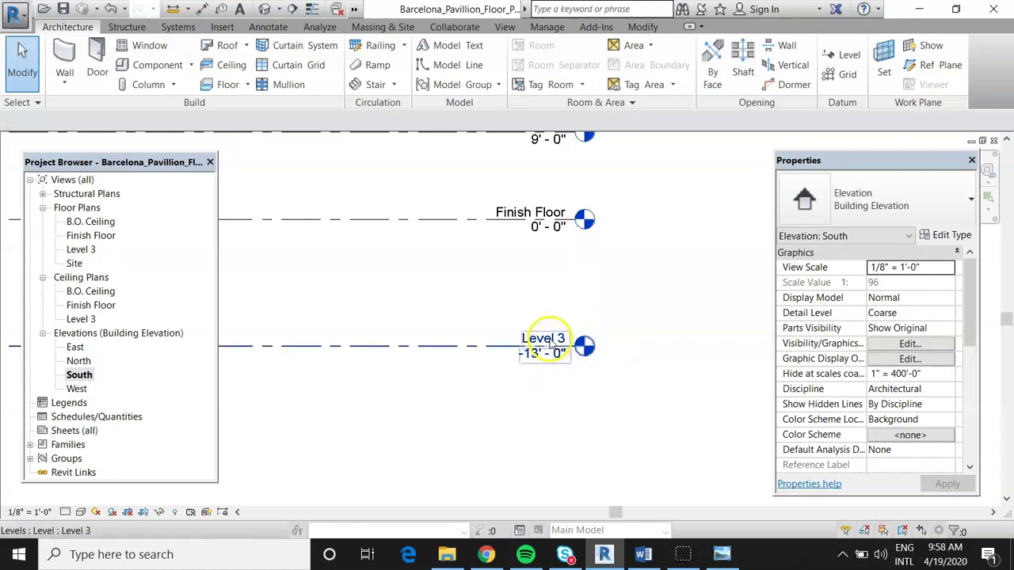
# Step: Rename the new lowest level and its corresponding views as Pool, and set its elevation to -1' 0"
pyautogui.doubleClick(546, 339)
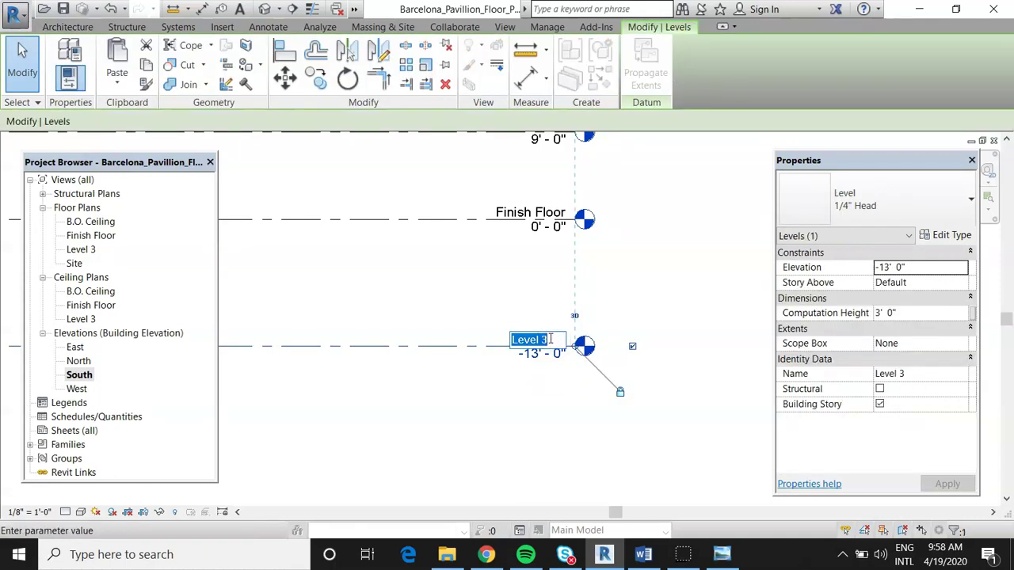
pyautogui.click(642, 556)
pyautogui.click(641, 558)
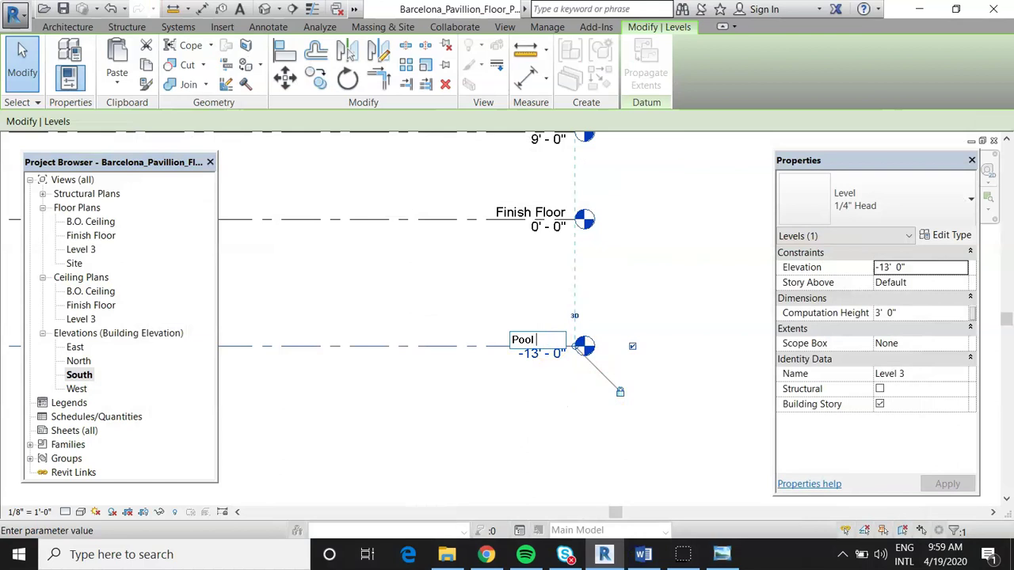
pyautogui.write('Pool')
pyautogui.press('Return')
pyautogui.click(543, 288)
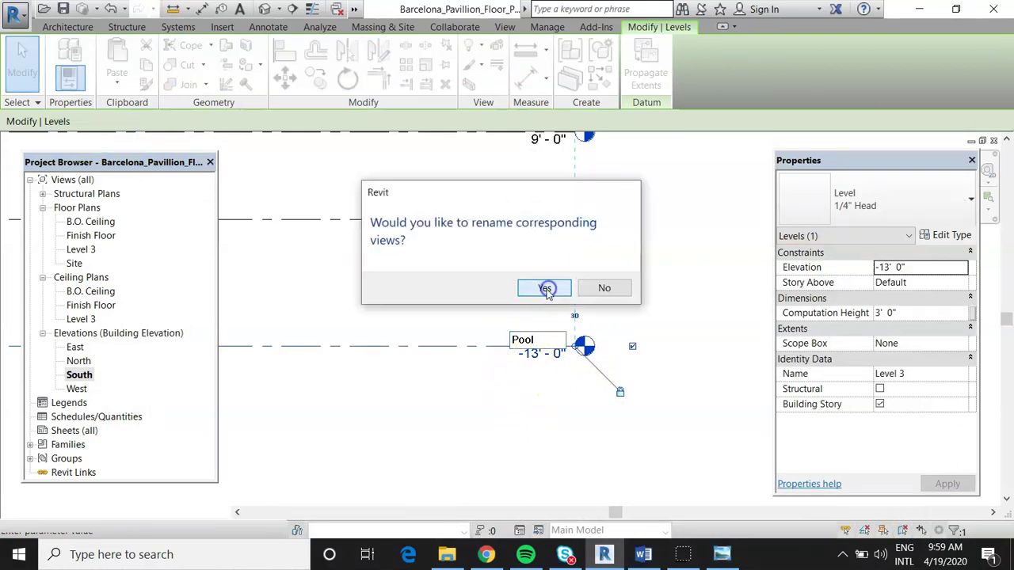
pyautogui.click(530, 357)
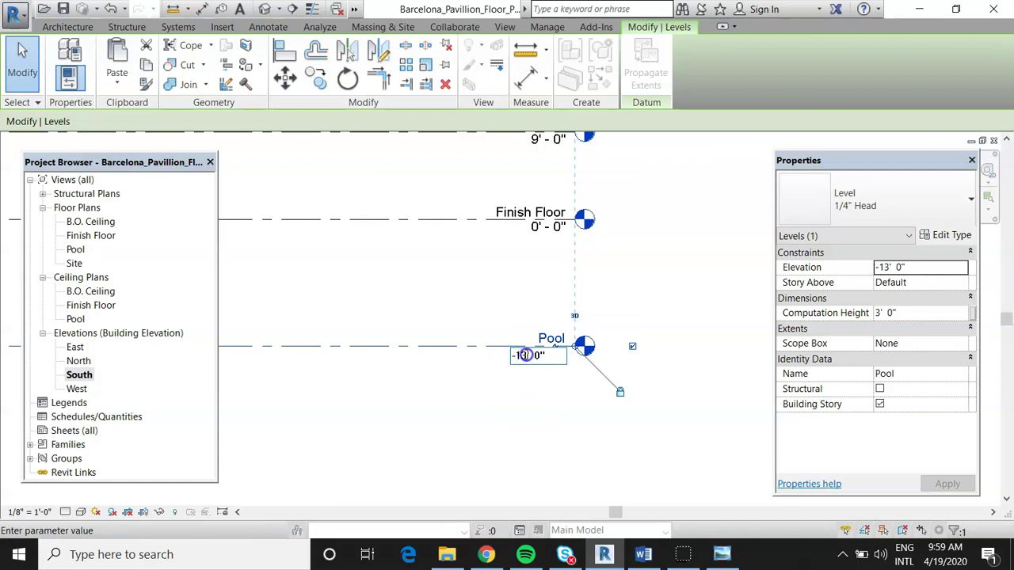
pyautogui.press('Return')
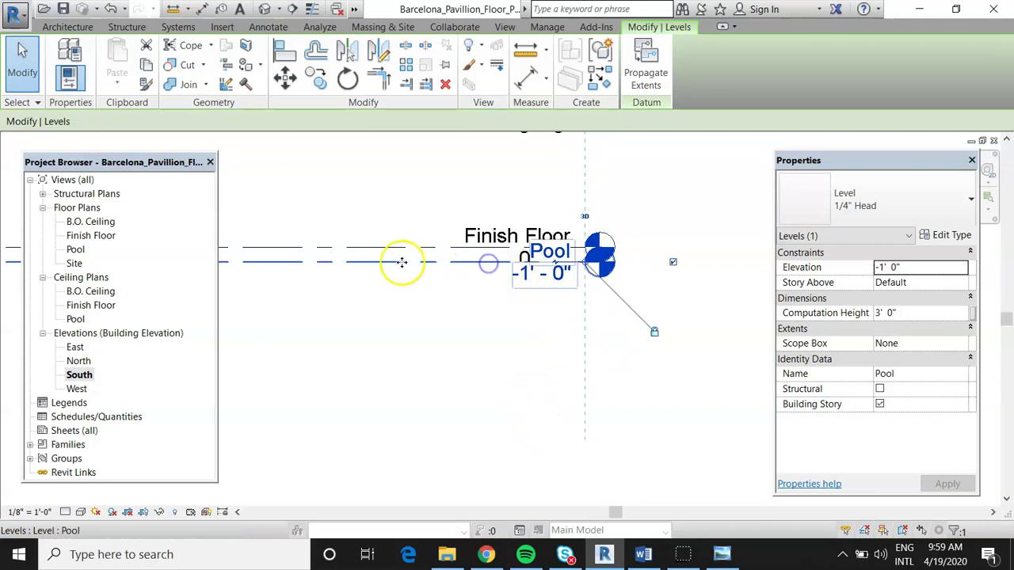
# Step: Add an elbow to the Pool level line so its marker sits lower, clear of the Finish Floor marker
pyautogui.click(339, 290)
pyautogui.click(344, 263)
pyautogui.scroll(2, 584, 285)
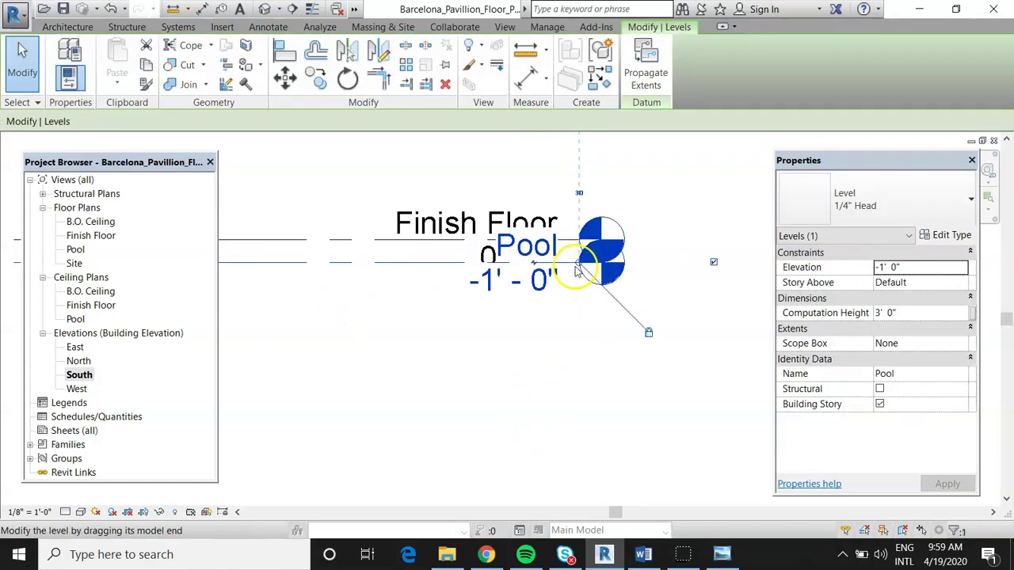
pyautogui.scroll(1, 471, 251)
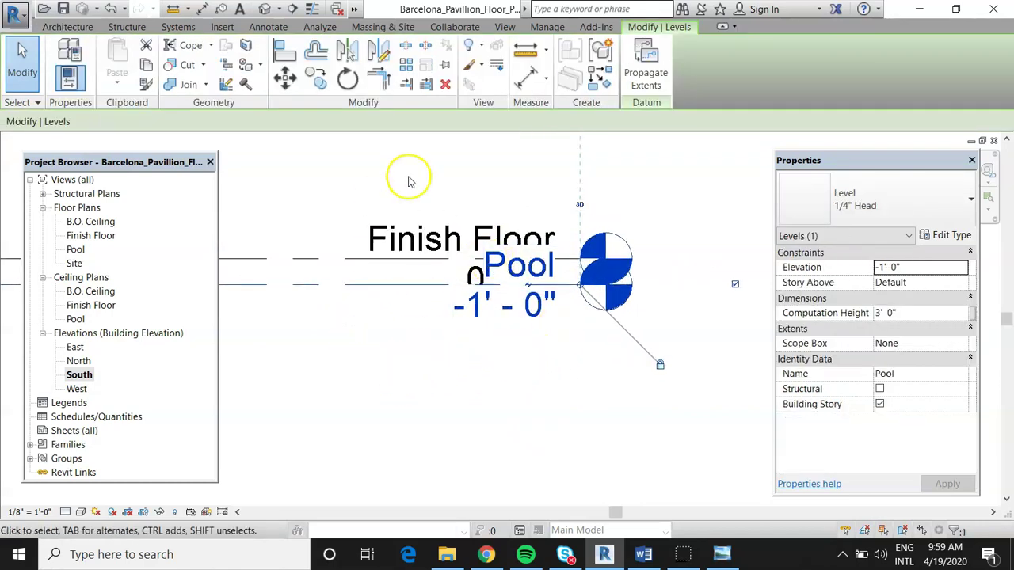
pyautogui.click(333, 358)
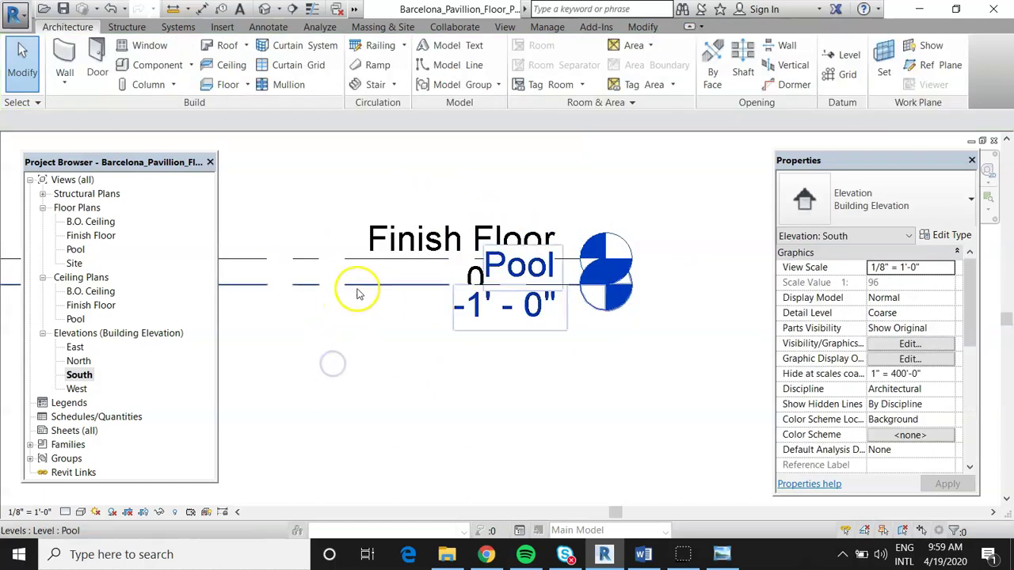
pyautogui.click(357, 286)
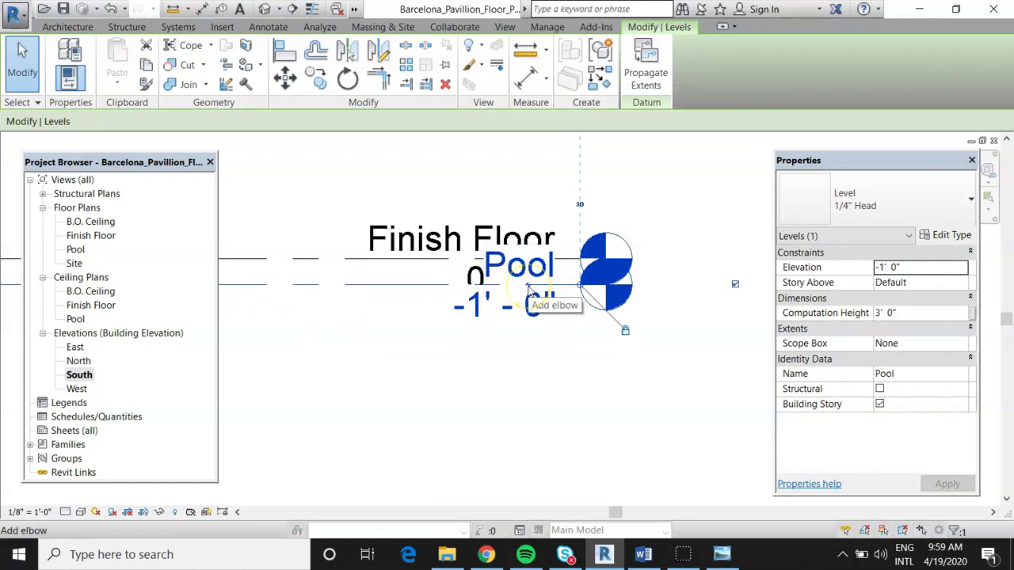
pyautogui.scroll(2, 527, 291)
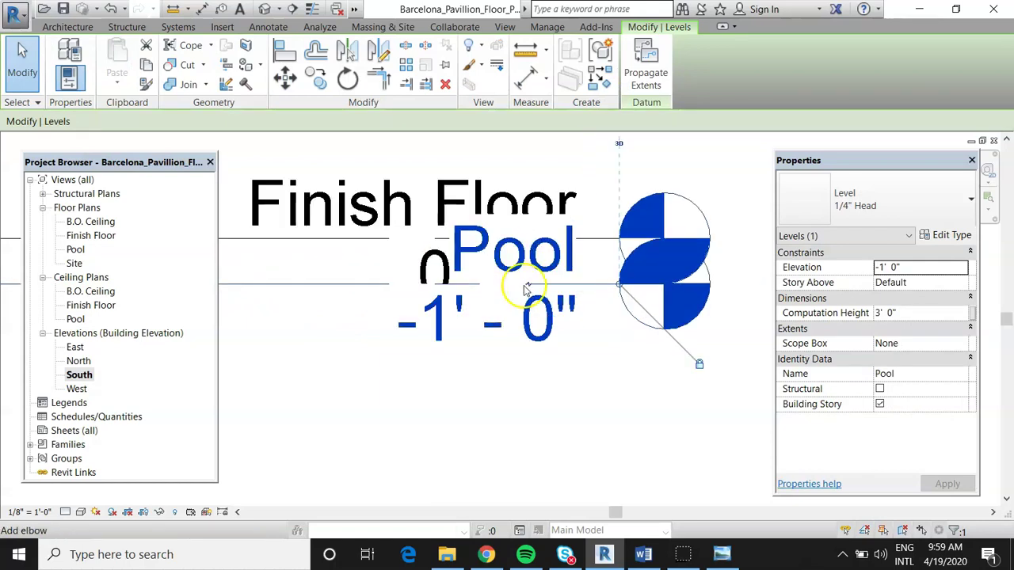
pyautogui.scroll(2, 524, 290)
pyautogui.scroll(-3, 533, 289)
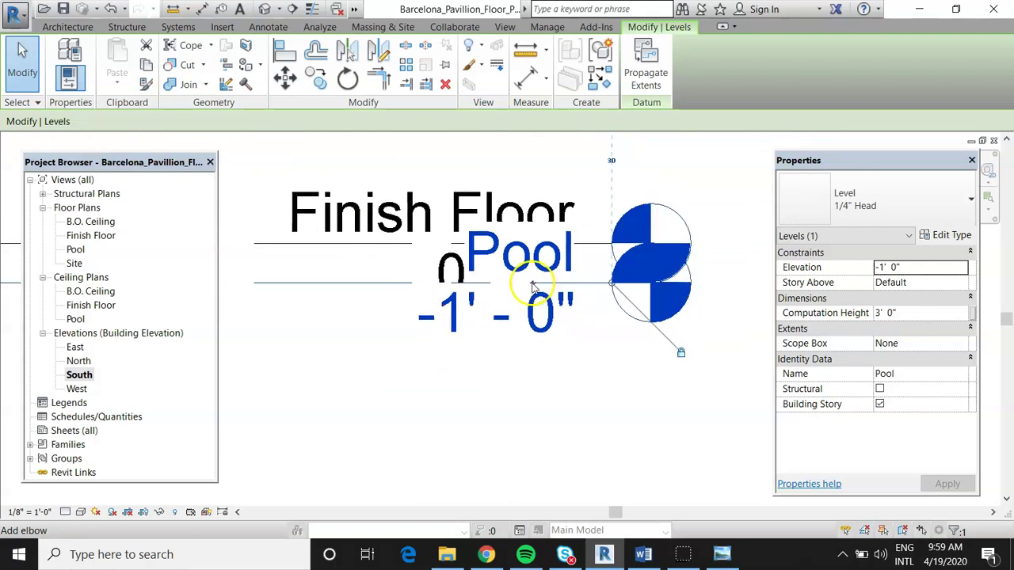
pyautogui.scroll(2, 532, 285)
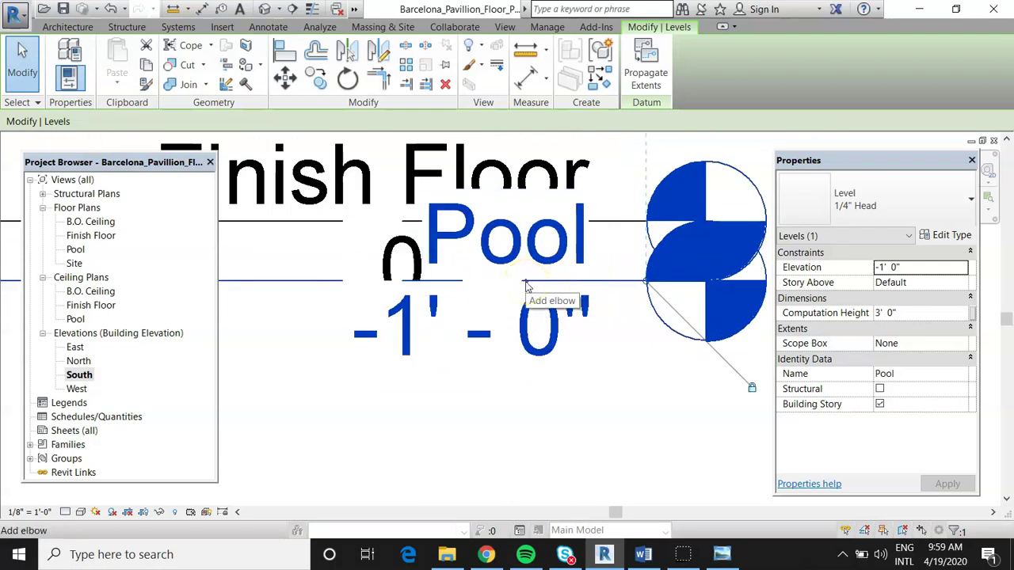
pyautogui.click(525, 283)
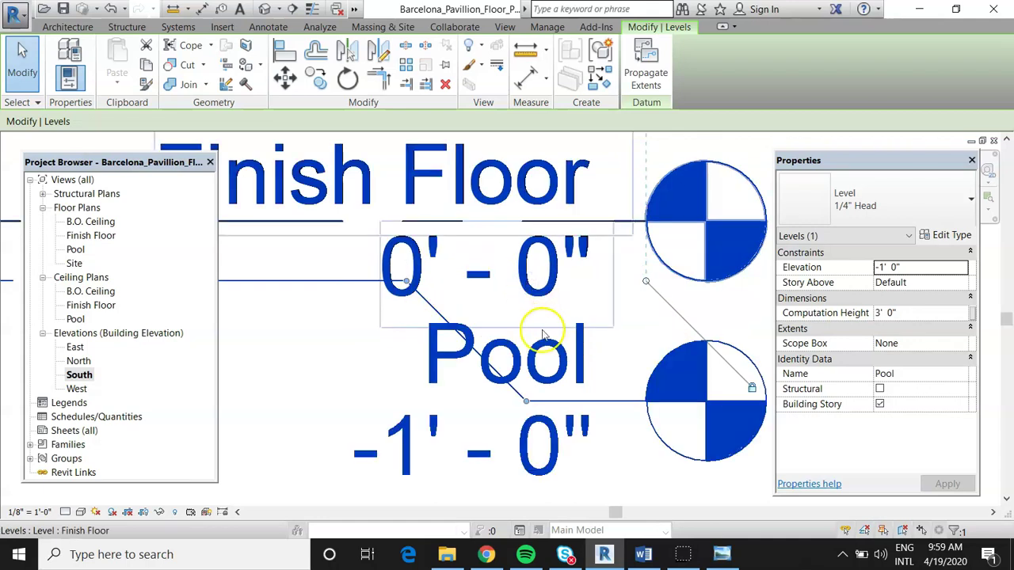
pyautogui.scroll(-4, 540, 328)
pyautogui.click(403, 379)
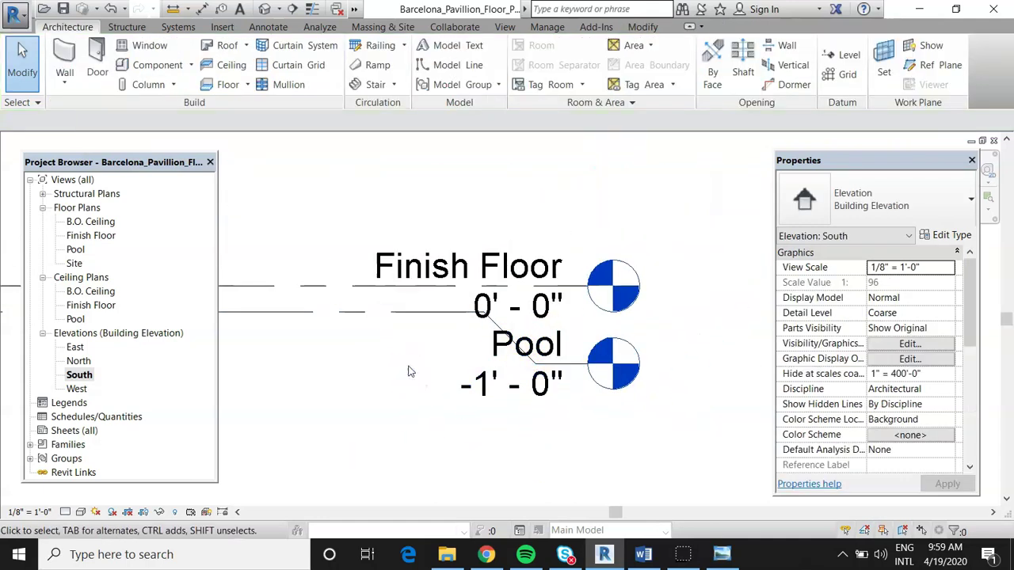
# Step: Add an elbow to the Finish Floor level line and move its marker above the line, clear of the Pool marker
pyautogui.click(324, 287)
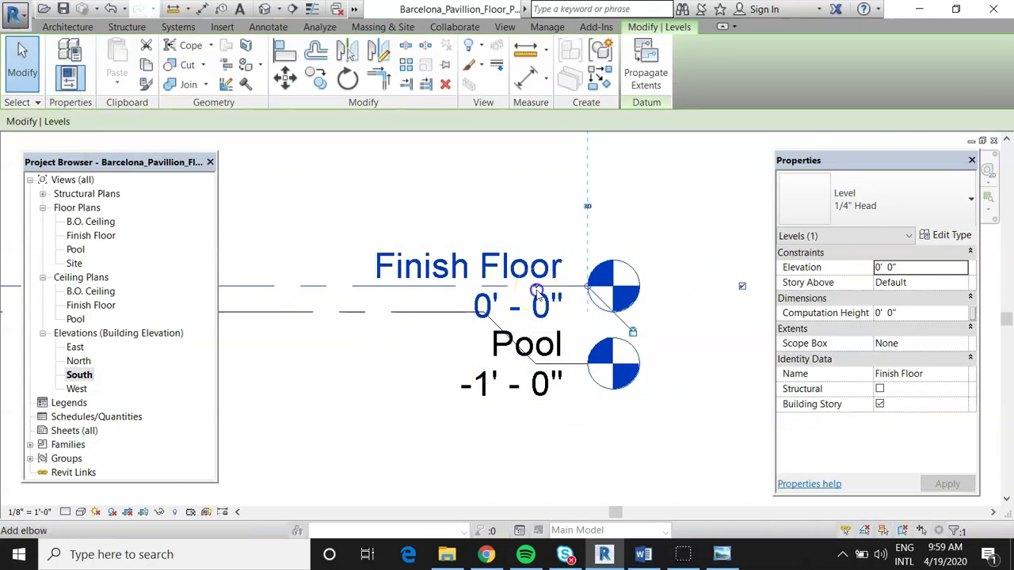
pyautogui.click(538, 295)
pyautogui.scroll(2, 565, 418)
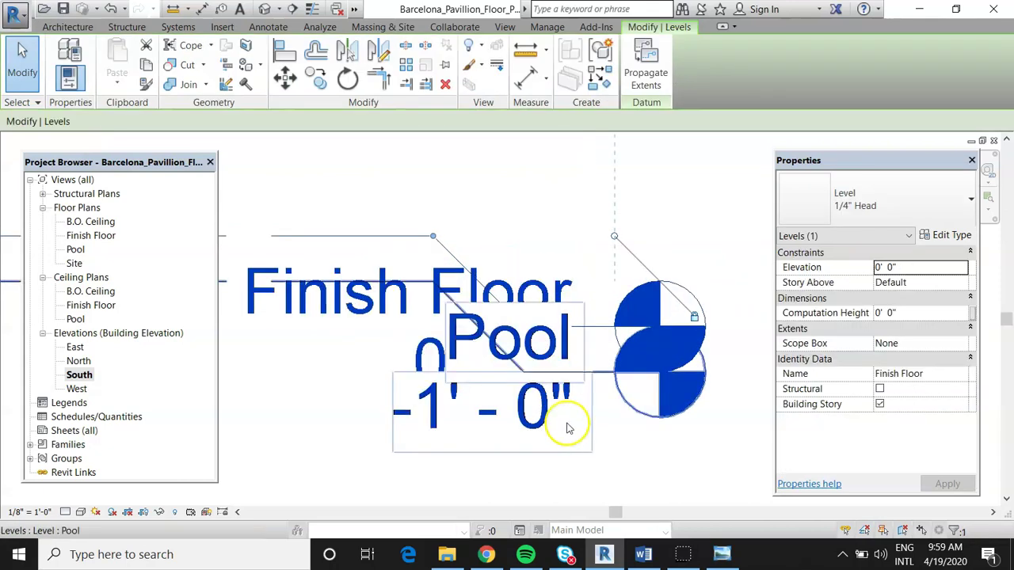
pyautogui.scroll(2, 558, 412)
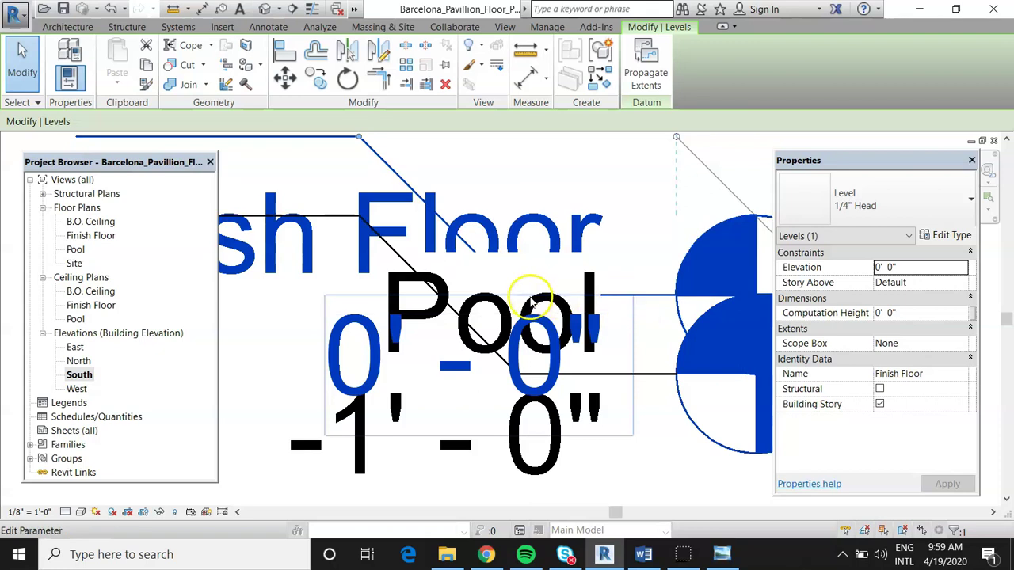
pyautogui.moveTo(532, 301)
pyautogui.mouseDown()
pyautogui.moveTo(519, 299)
pyautogui.moveTo(554, 316)
pyautogui.moveTo(526, 303)
pyautogui.mouseUp()
pyautogui.scroll(-3, 517, 297)
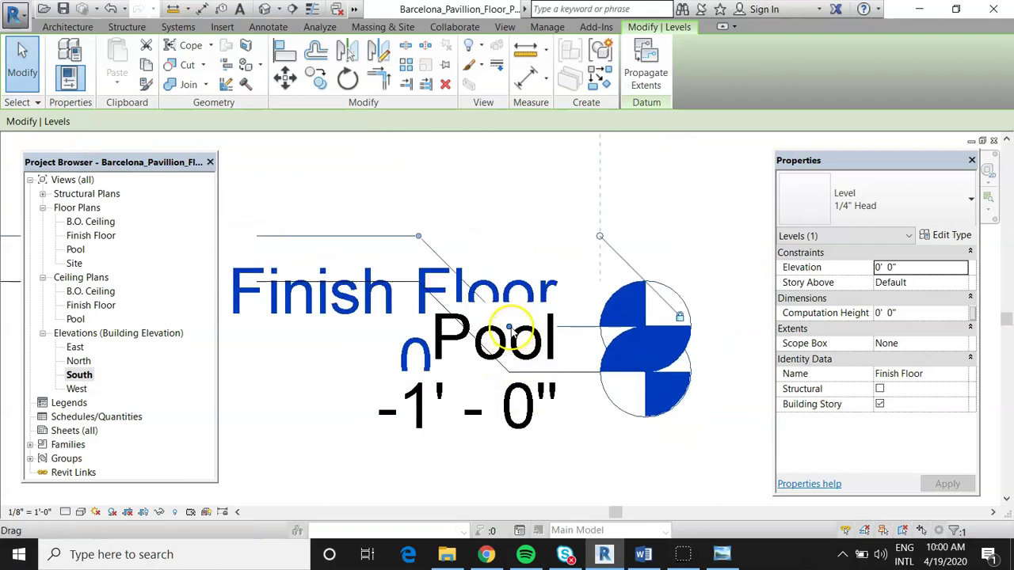
pyautogui.moveTo(509, 328); pyautogui.dragTo(520, 159)
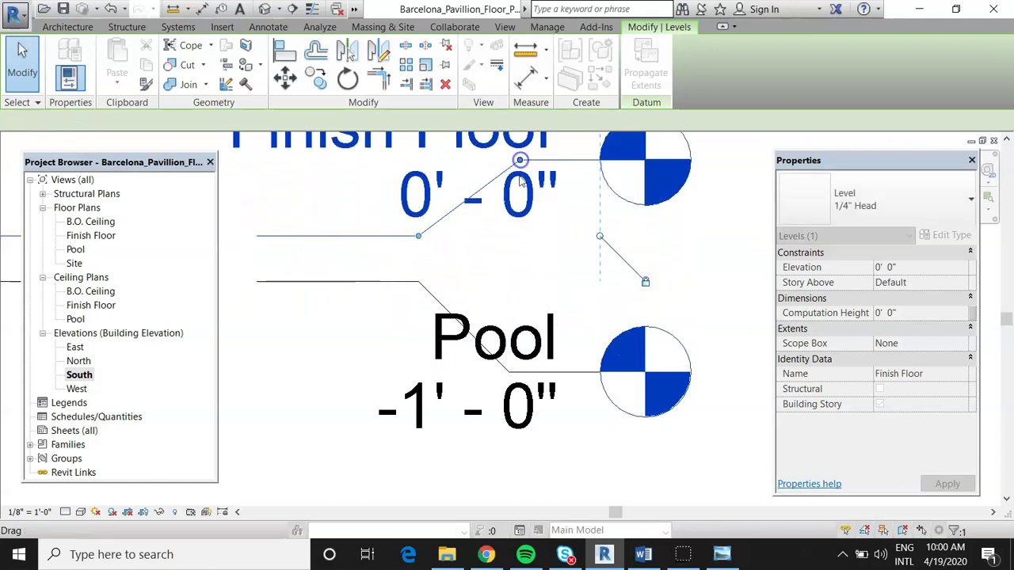
pyautogui.scroll(-2, 538, 368)
pyautogui.scroll(-1, 538, 368)
pyautogui.click(402, 431)
# Step: Draw a new level about 16' below Pool, with both ends aligned to the existing level lines
pyautogui.scroll(-4, 536, 421)
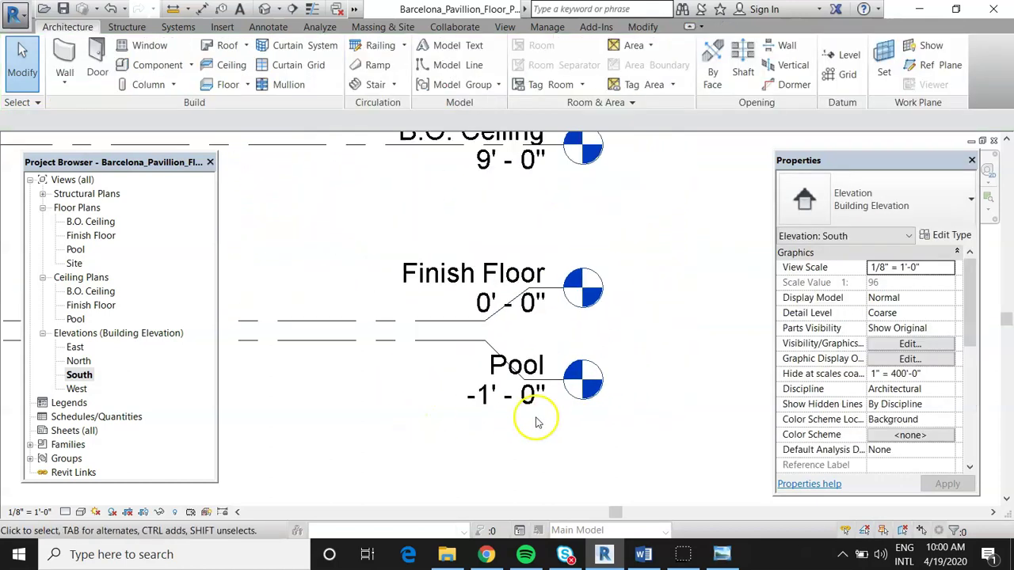
pyautogui.scroll(-3, 602, 372)
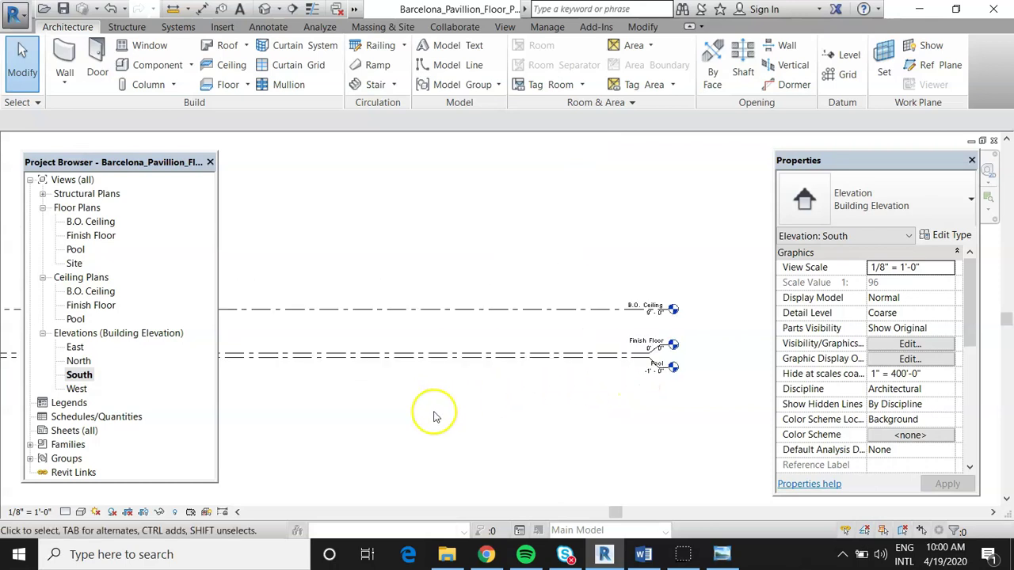
pyautogui.scroll(-2, 522, 408)
pyautogui.scroll(-2, 350, 419)
pyautogui.moveTo(459, 423); pyautogui.dragTo(586, 388, button='middle')
pyautogui.click(848, 56)
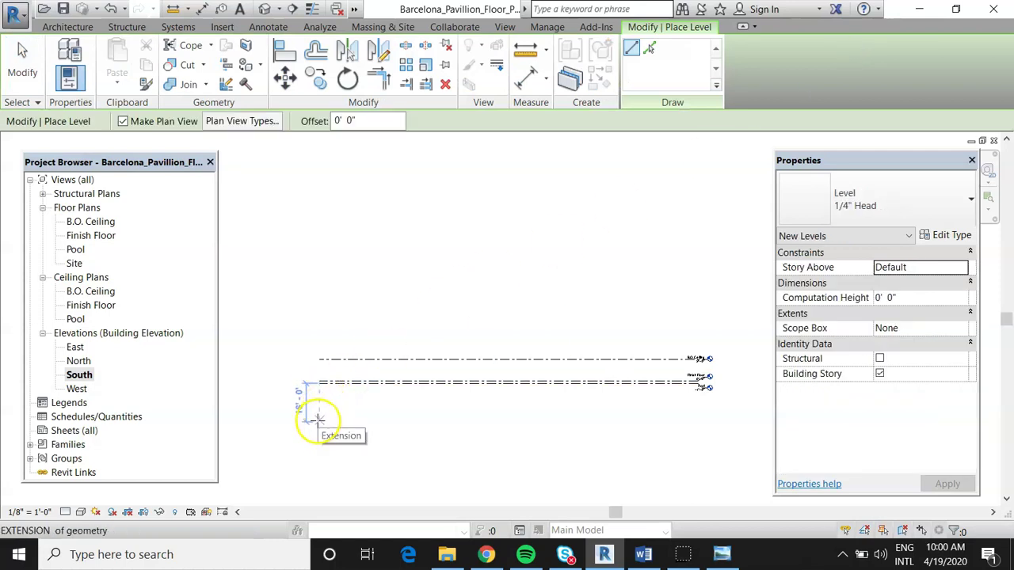
pyautogui.click(317, 420)
pyautogui.click(706, 432)
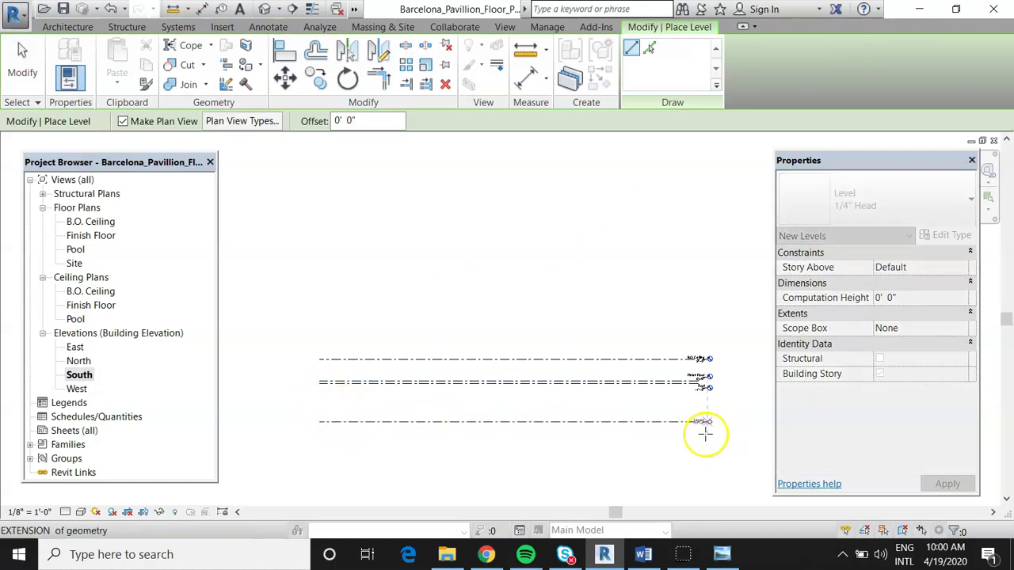
pyautogui.scroll(5, 711, 437)
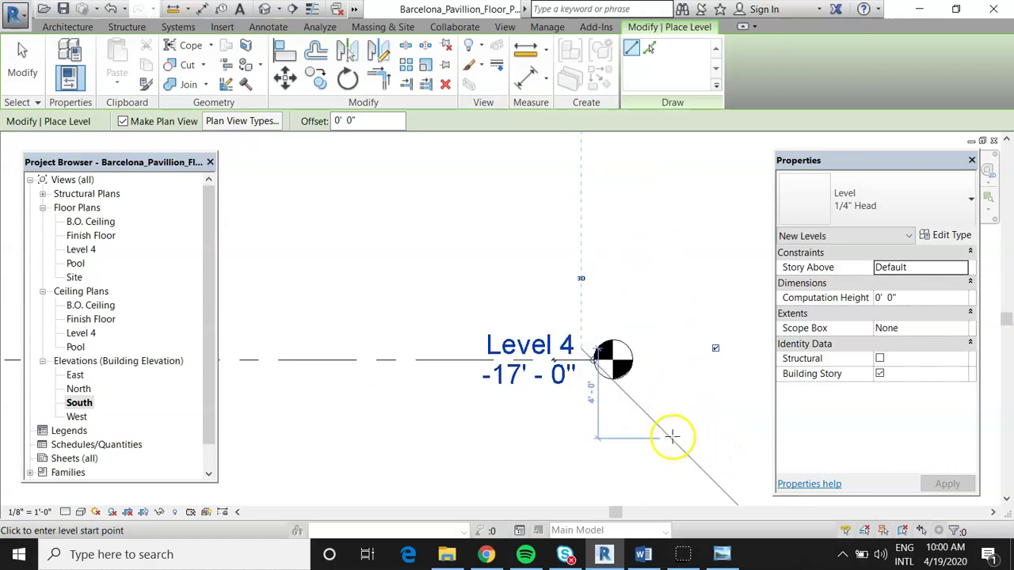
pyautogui.scroll(3, 671, 436)
pyautogui.press('Escape')
pyautogui.press('Escape')
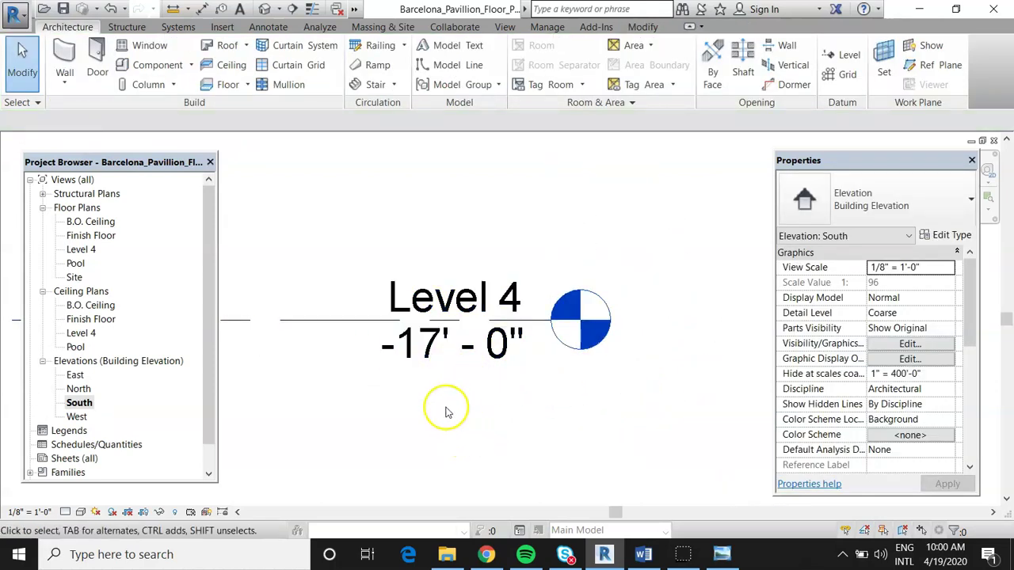
# Step: Set the elevation of the new lowest level to -4' 8"
pyautogui.doubleClick(434, 351)
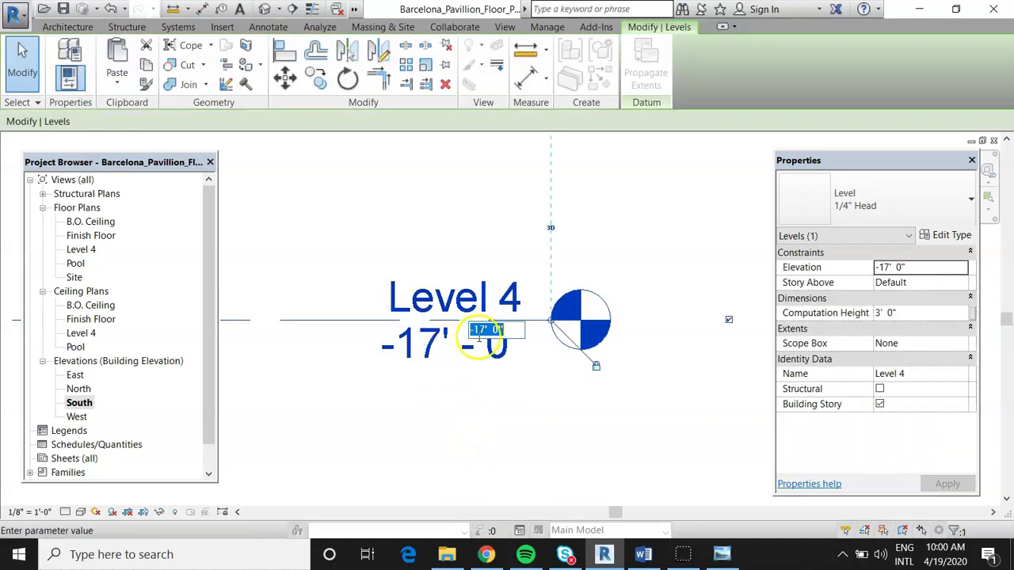
pyautogui.click(481, 329)
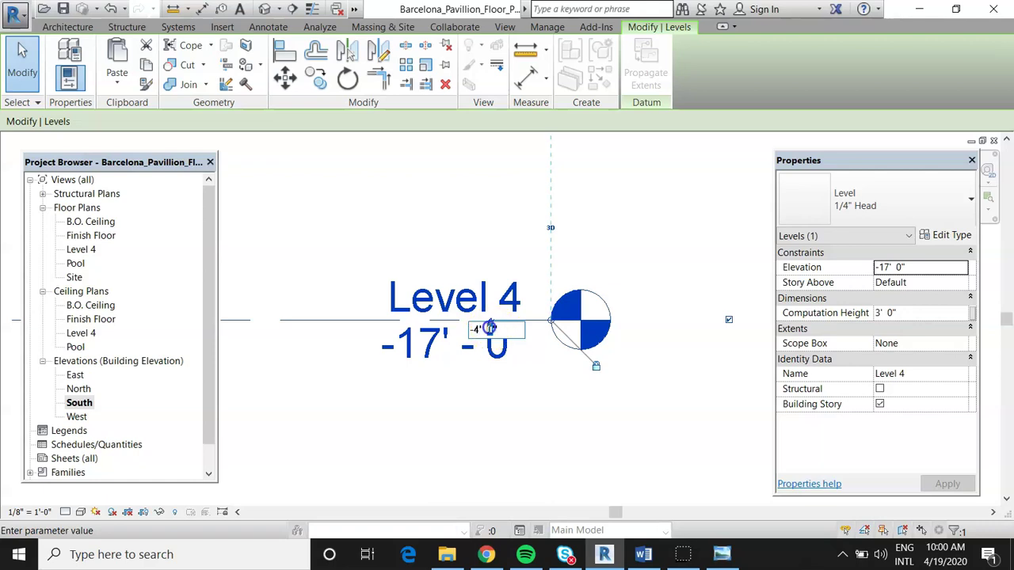
pyautogui.write('-4\' 8"')
pyautogui.click(485, 453)
pyautogui.scroll(-3, 484, 451)
pyautogui.scroll(2, 492, 319)
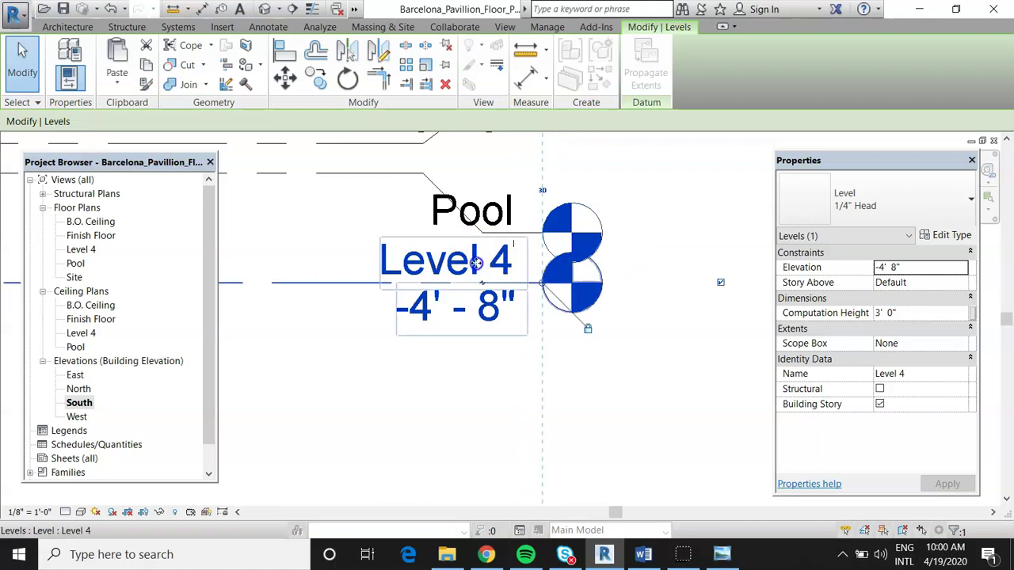
# Step: Rename the new lowest level as Base, including its corresponding views
pyautogui.click(478, 269)
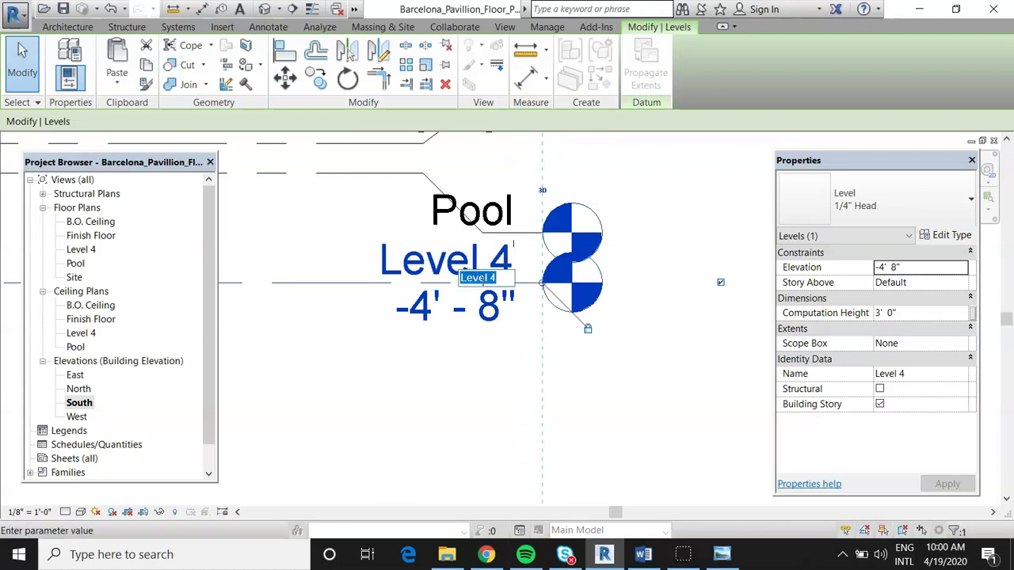
pyautogui.press('Return')
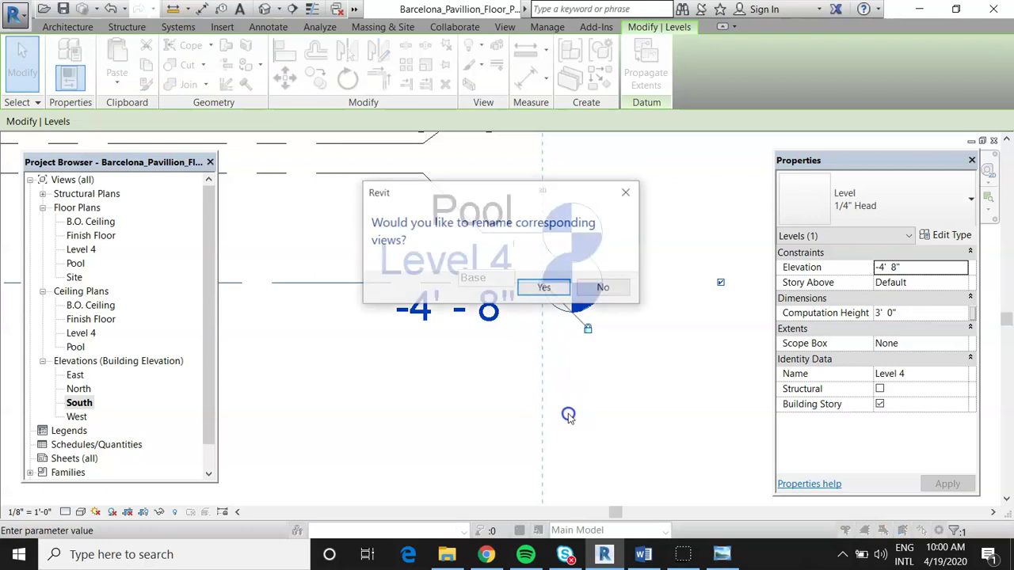
pyautogui.click(552, 287)
pyautogui.scroll(-3, 559, 396)
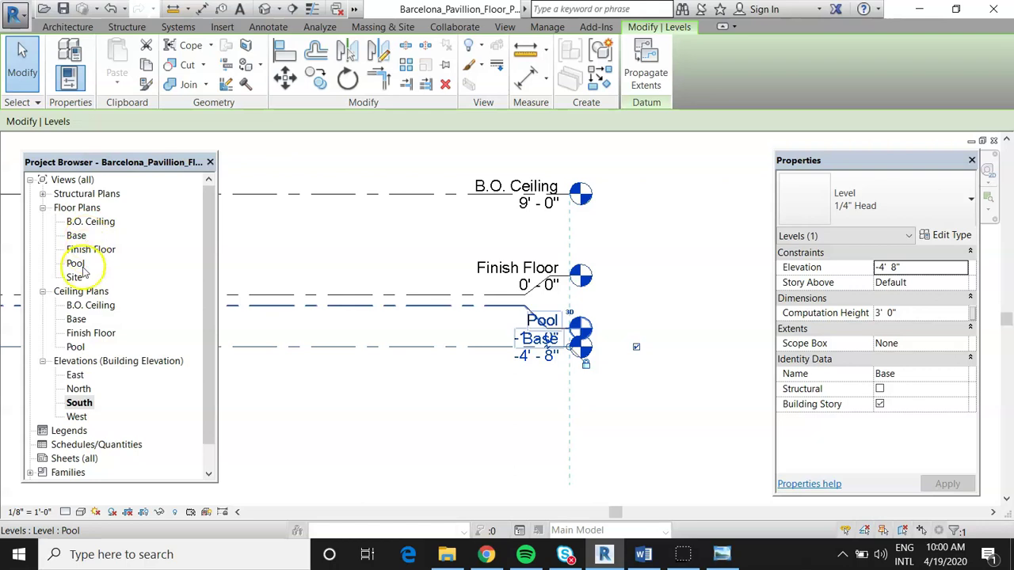
pyautogui.scroll(-5, 696, 372)
pyautogui.scroll(2, 633, 380)
pyautogui.click(477, 464)
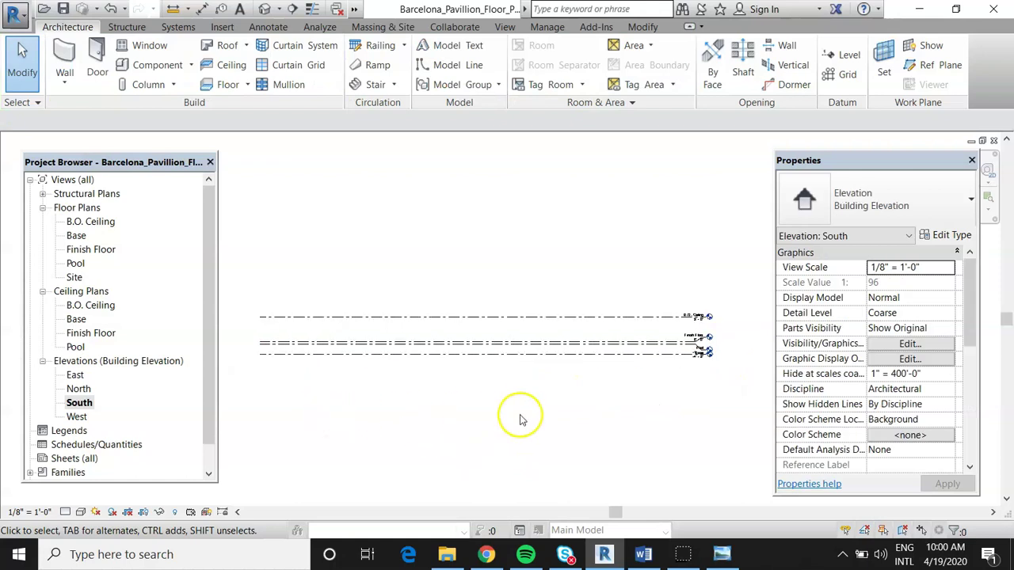
# Step: Check the Word notes for the finished level layout and the floor, wall and roof requirements, then return to Revit
pyautogui.click(643, 554)
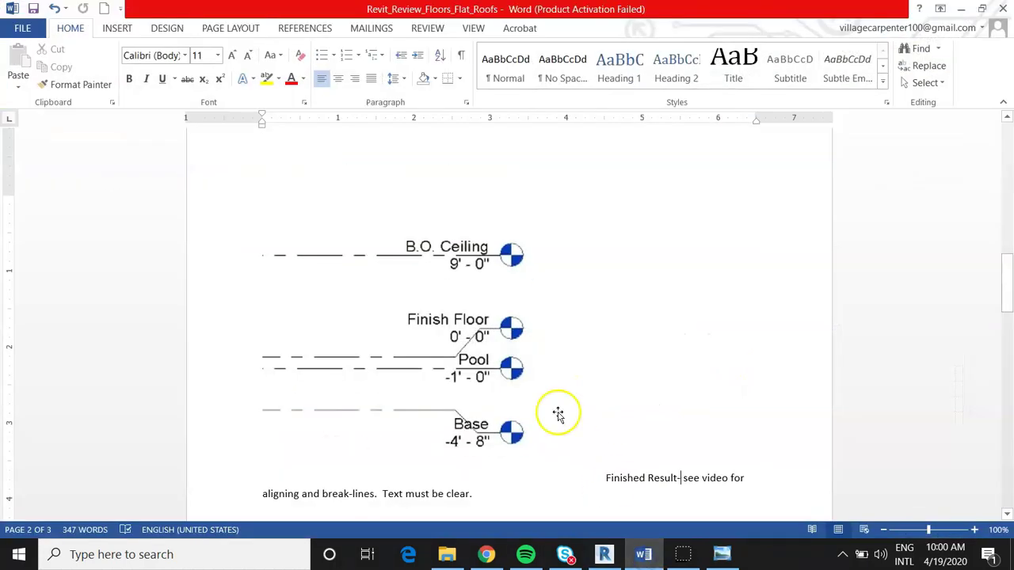
pyautogui.scroll(-4, 577, 290)
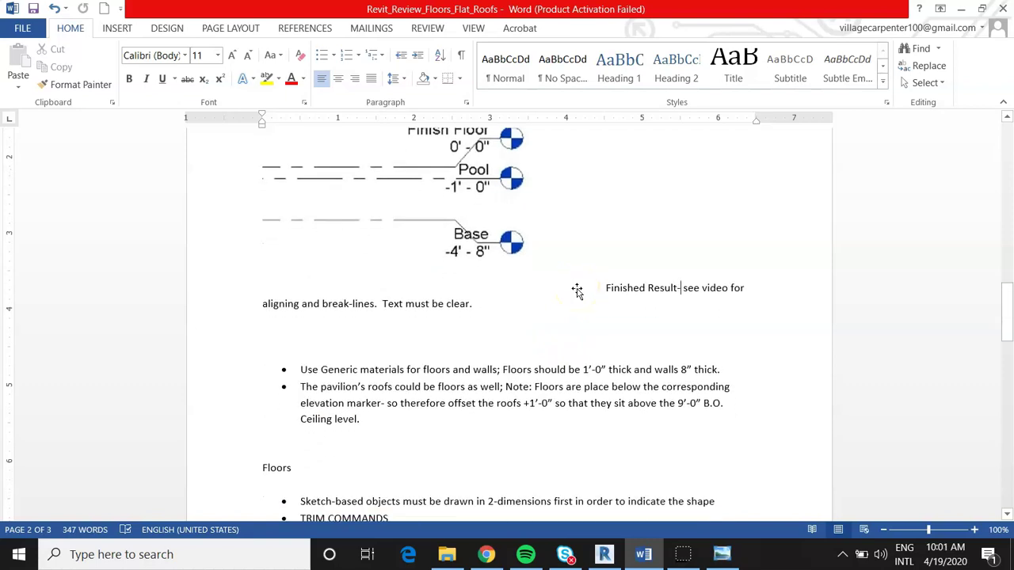
pyautogui.scroll(-4, 576, 290)
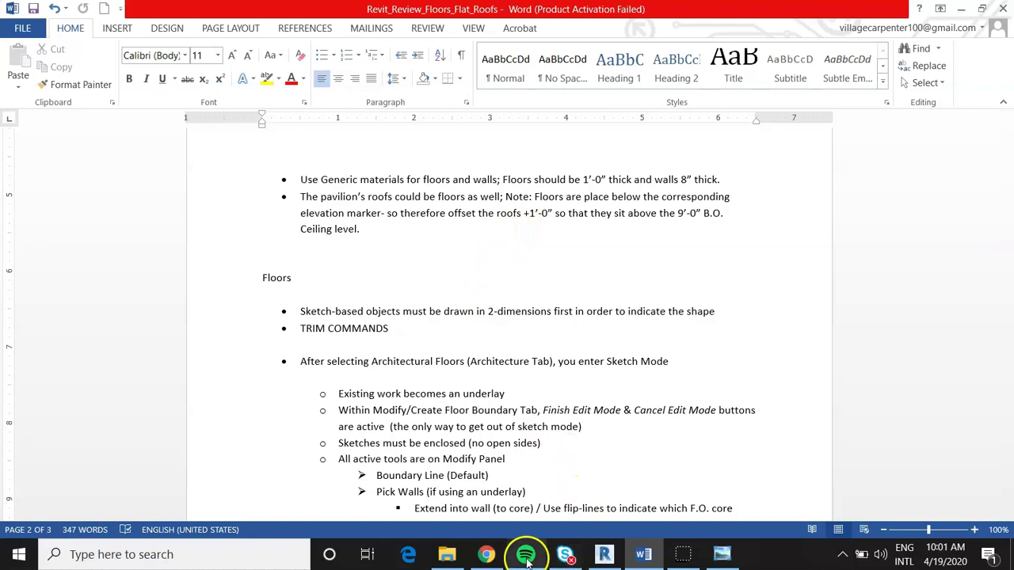
pyautogui.click(603, 555)
pyautogui.scroll(3, 738, 342)
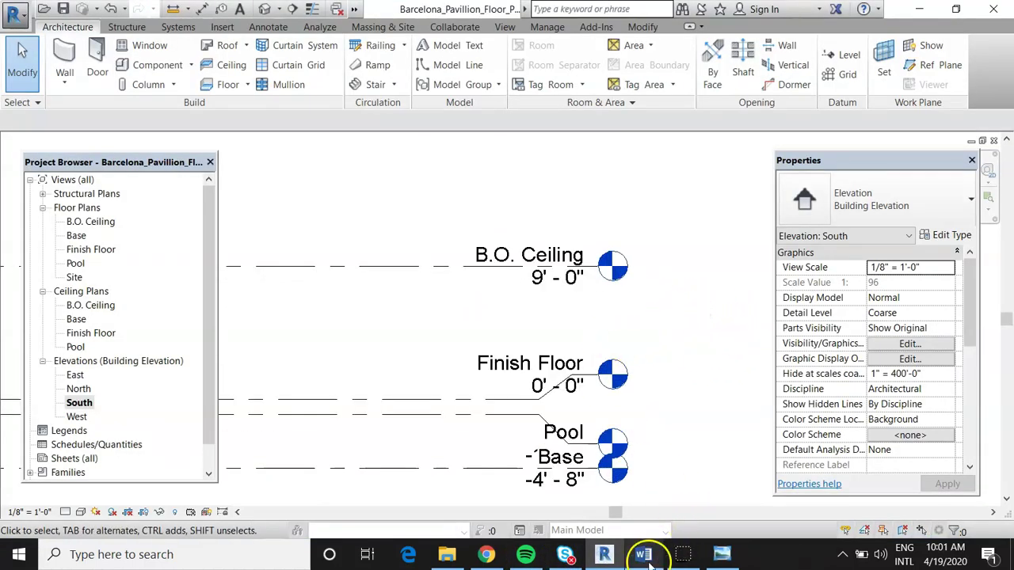
# Step: Review the Word note on floor placement relative to elevation markers and compare it with the B.O. Ceiling level in Revit
pyautogui.click(644, 556)
pyautogui.moveTo(340, 196); pyautogui.dragTo(425, 197)
pyautogui.click(536, 197)
pyautogui.moveTo(536, 197); pyautogui.dragTo(715, 197)
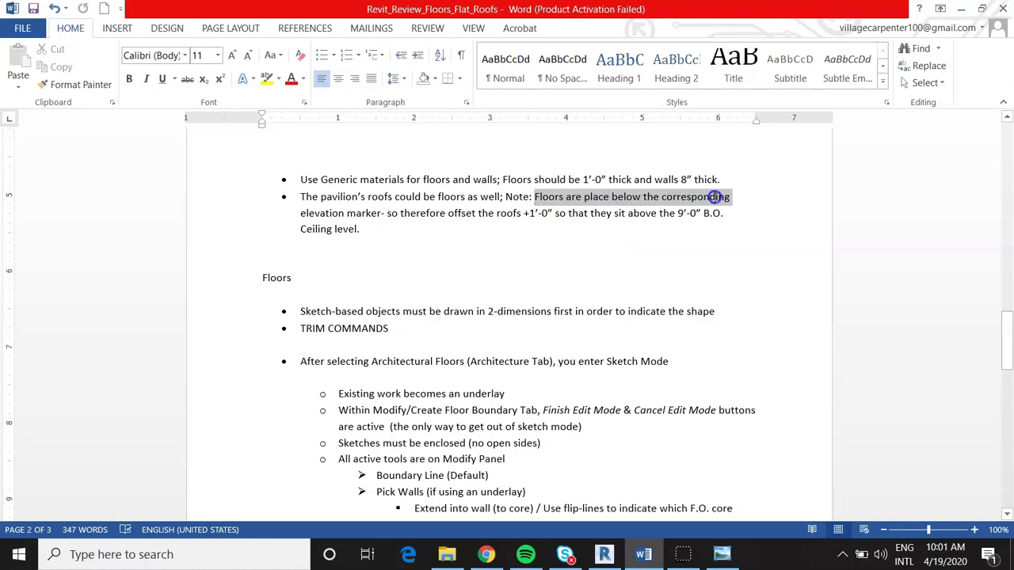
pyautogui.moveTo(335, 211); pyautogui.dragTo(382, 213)
pyautogui.click(603, 554)
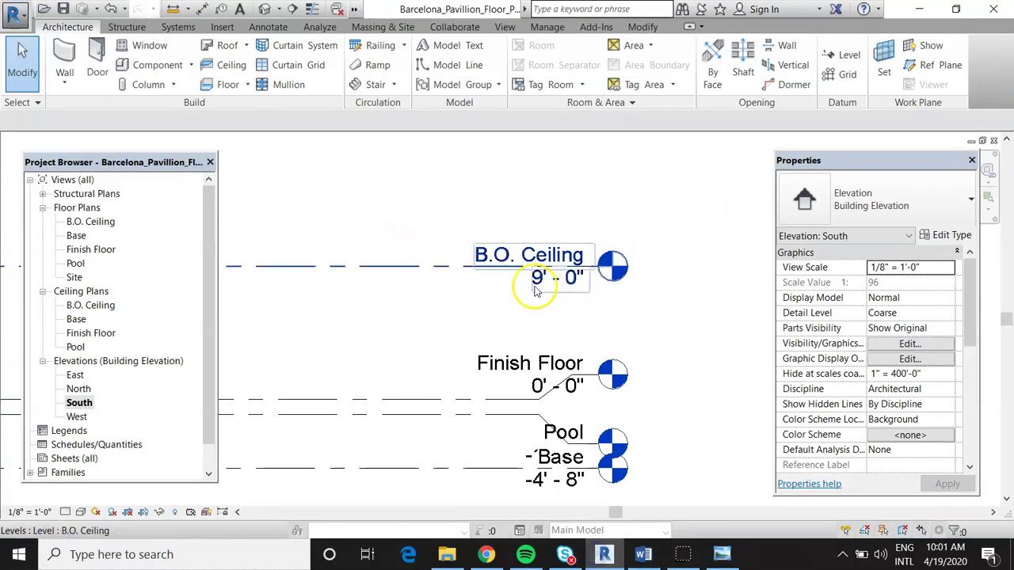
pyautogui.click(388, 282)
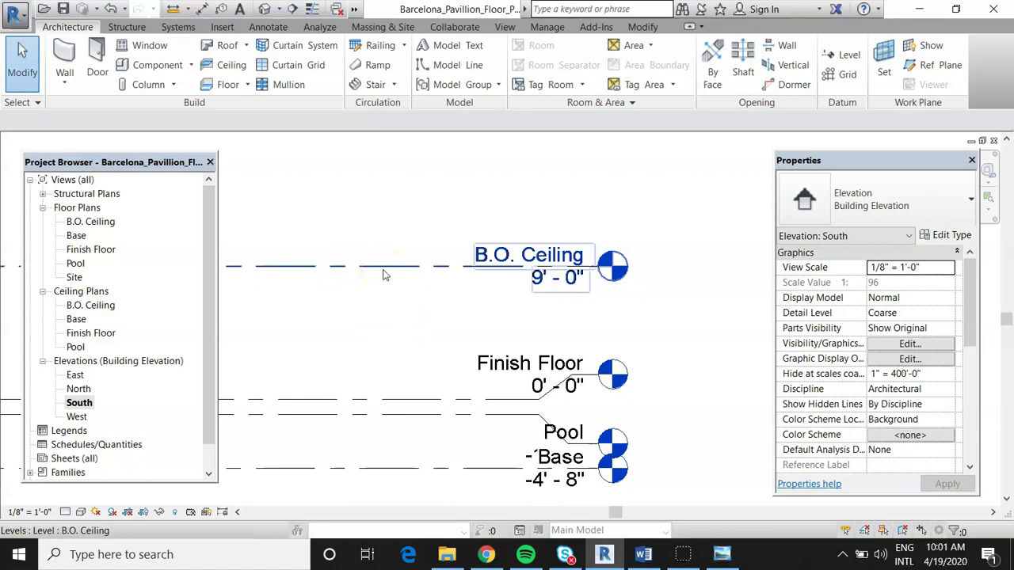
pyautogui.click(389, 259)
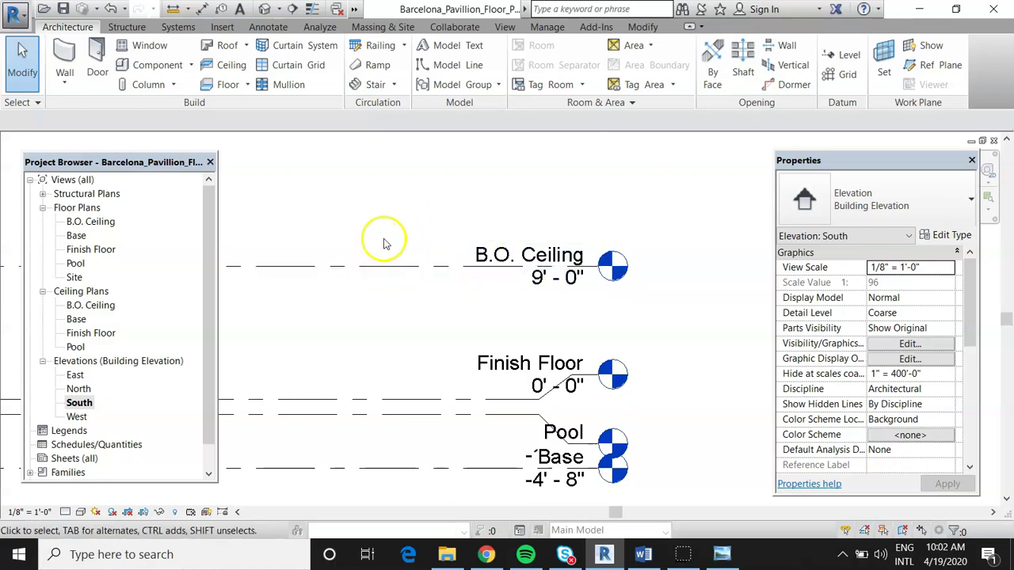
# Step: Switch to the Word notes, read the Floors section on sketch-based objects and trim commands, and return to Revit
pyautogui.scroll(-2, 631, 276)
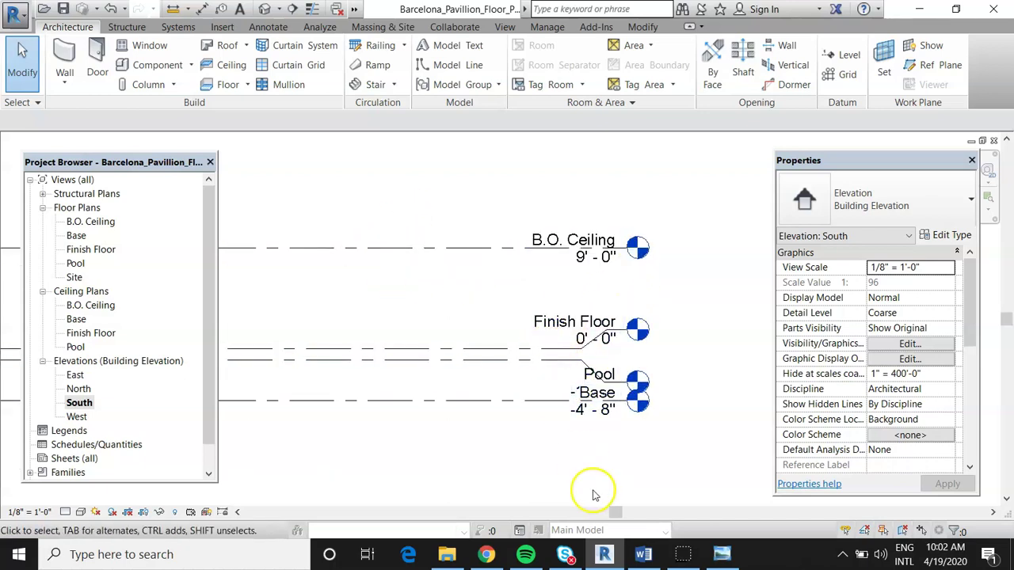
pyautogui.click(643, 554)
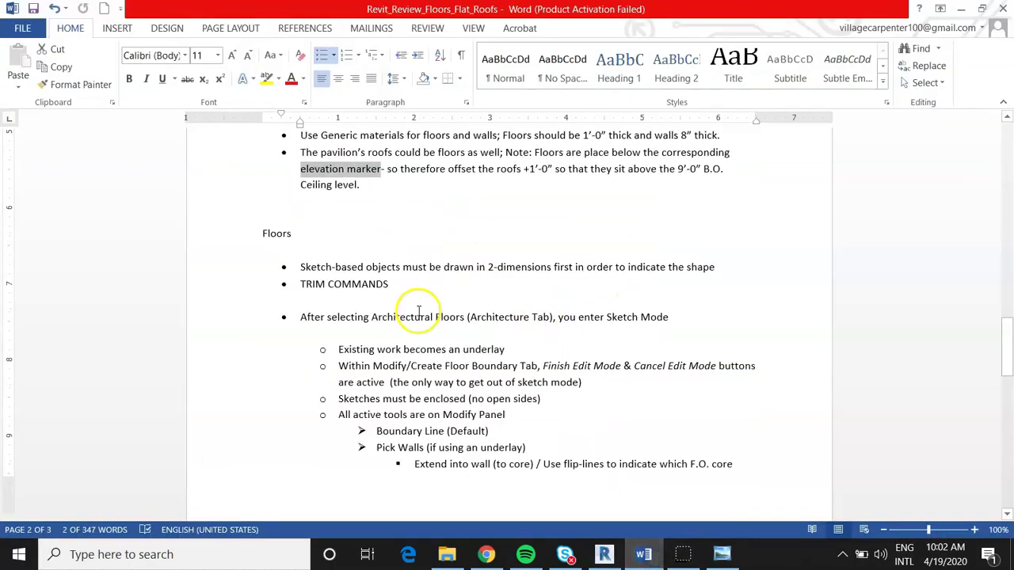
pyautogui.click(418, 279)
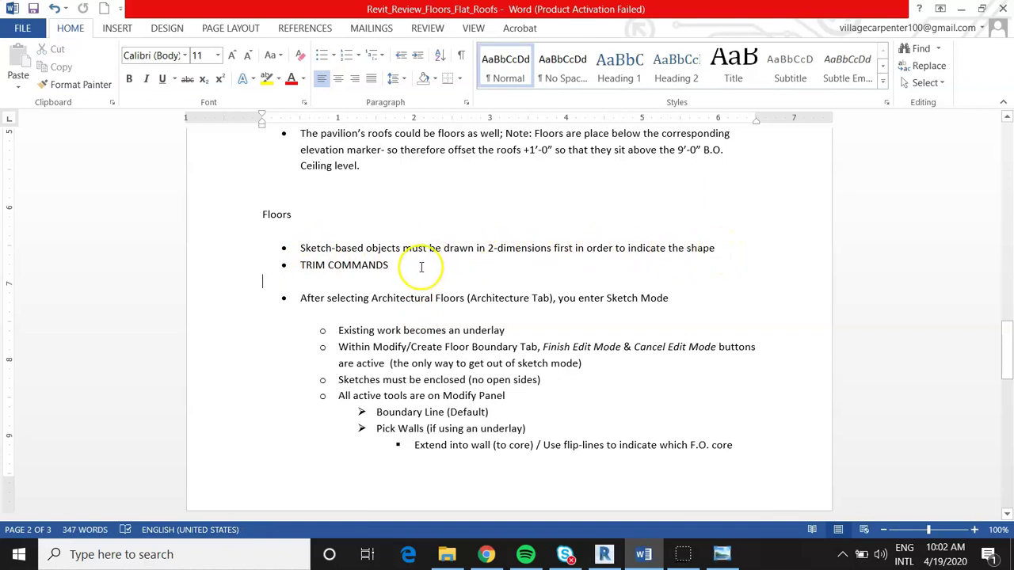
pyautogui.click(959, 8)
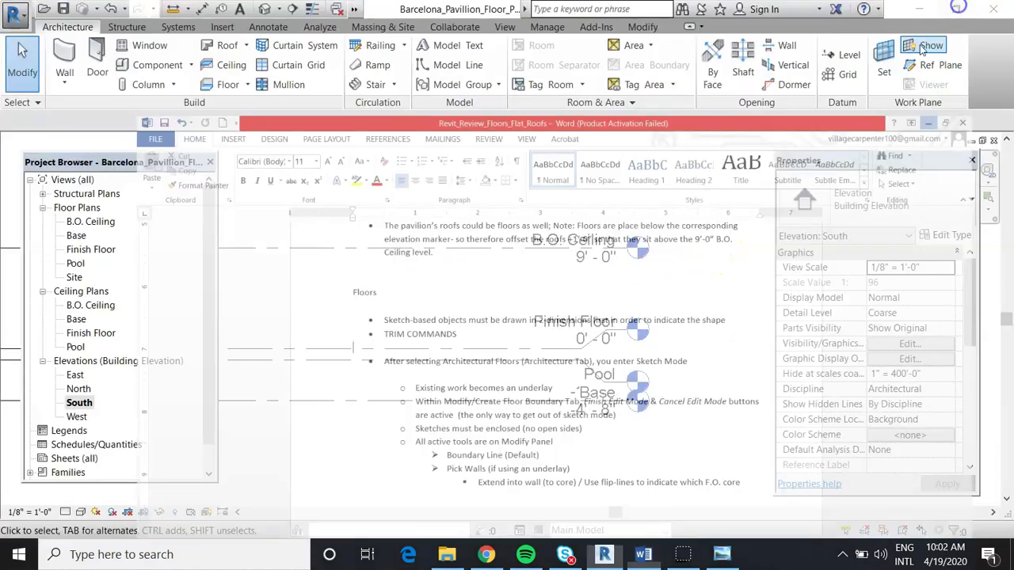
# Step: Open the Finish Floor plan view containing the Barcelona Pavilion plan image
pyautogui.scroll(-4, 715, 340)
pyautogui.scroll(-2, 672, 342)
pyautogui.scroll(2, 503, 356)
pyautogui.scroll(-1, 498, 357)
pyautogui.scroll(2, 697, 349)
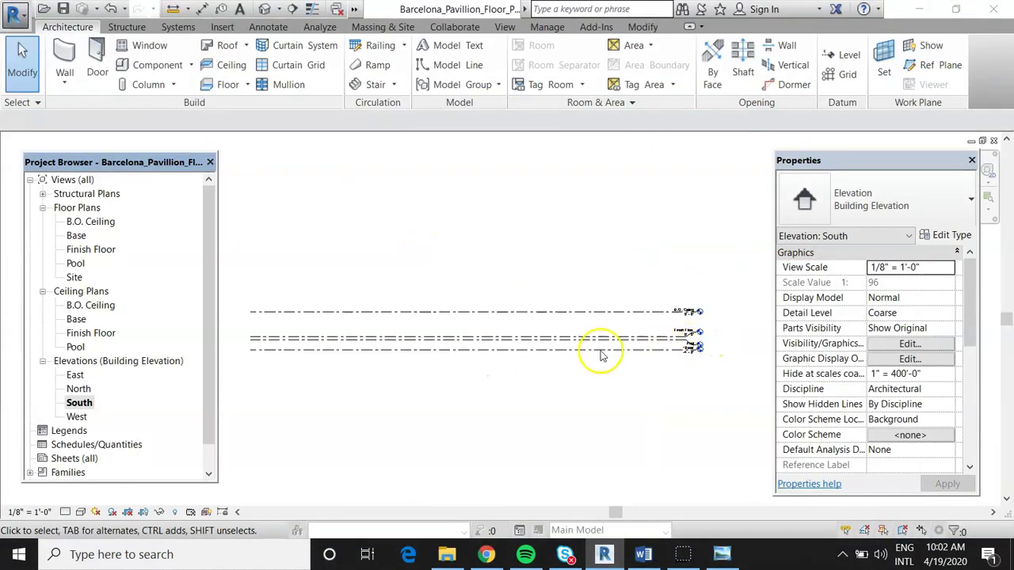
pyautogui.click(354, 9)
pyautogui.click(370, 30)
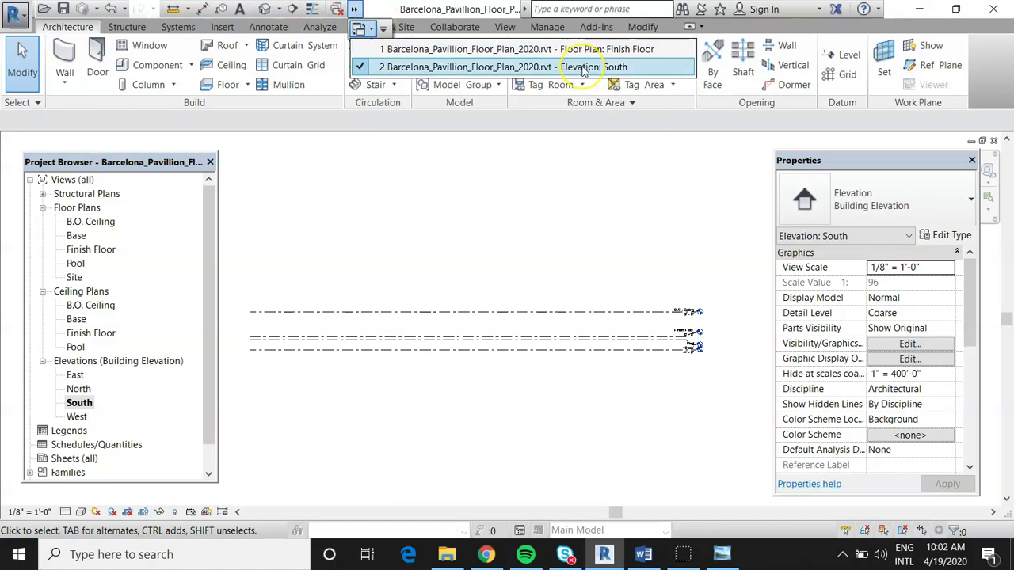
pyautogui.click(541, 192)
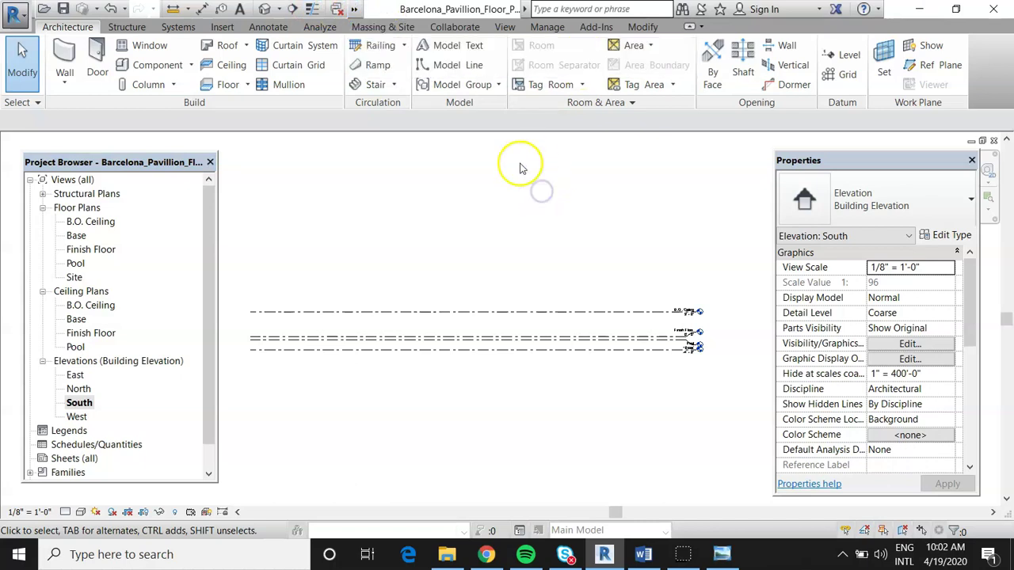
pyautogui.doubleClick(83, 249)
pyautogui.scroll(2, 430, 339)
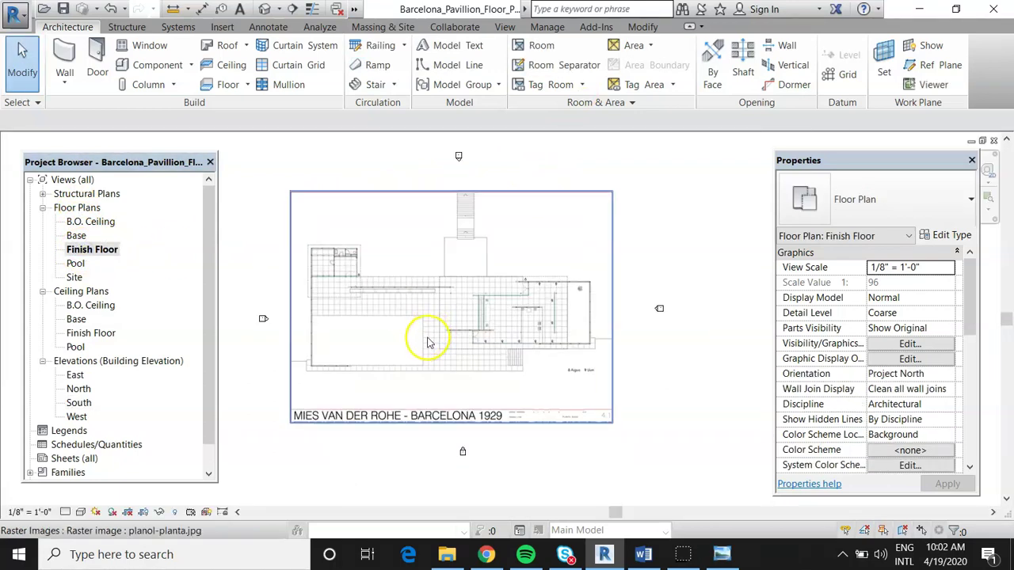
pyautogui.scroll(-1, 584, 384)
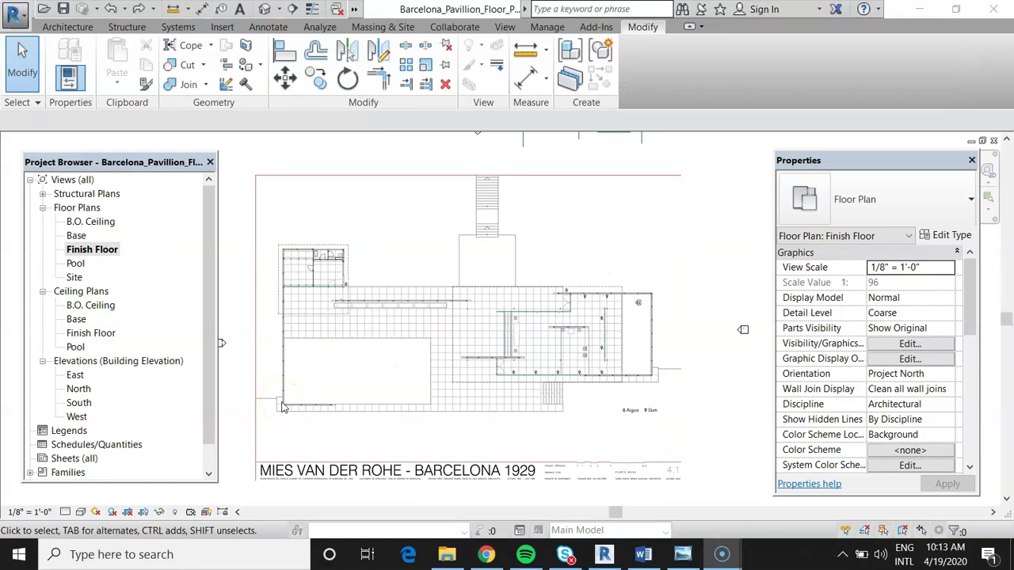
# Step: Draw a horizontal model line above the right-hand group of practice lines north of the plan image
pyautogui.scroll(-1, 480, 297)
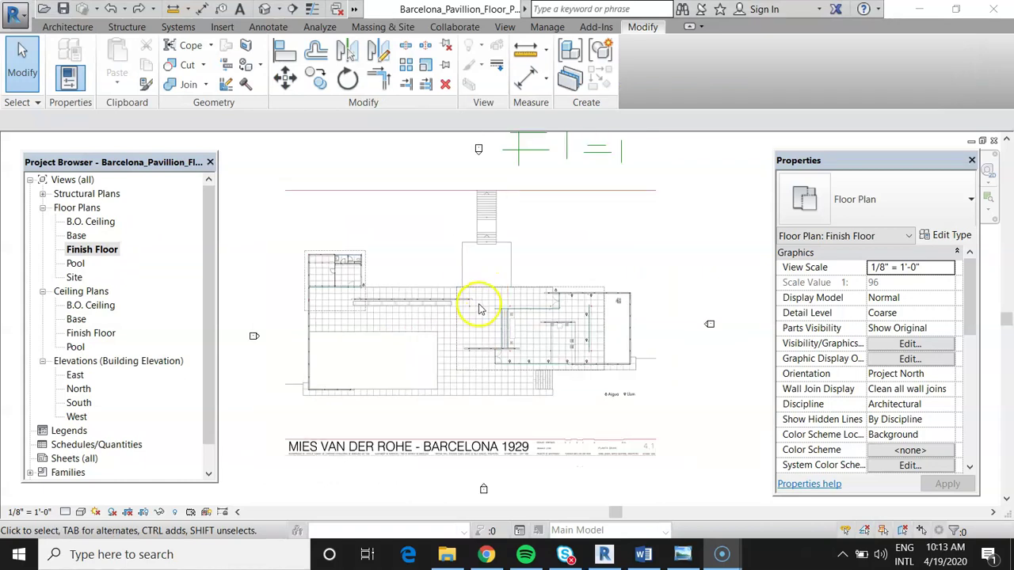
pyautogui.scroll(-1, 461, 385)
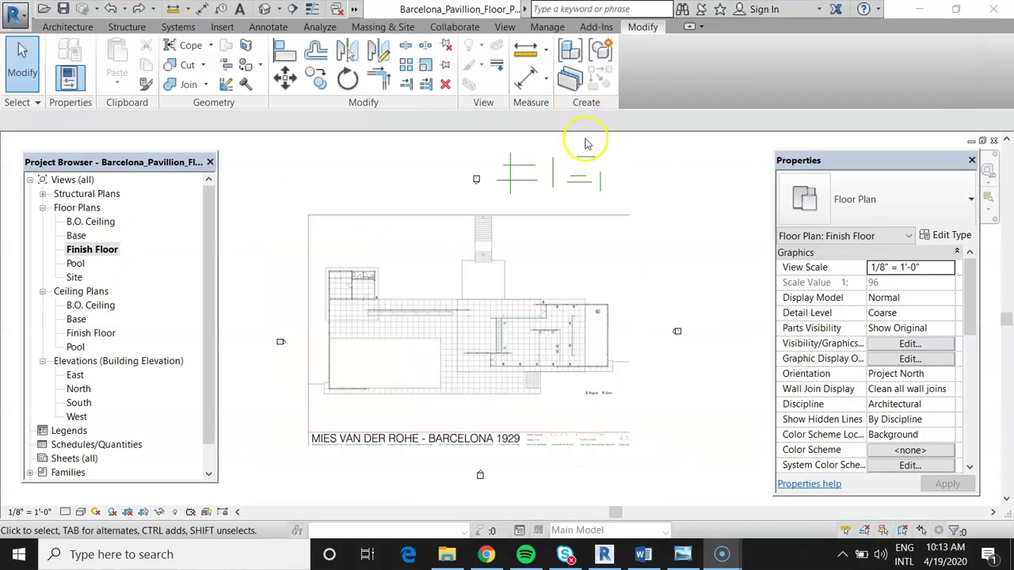
pyautogui.scroll(4, 586, 143)
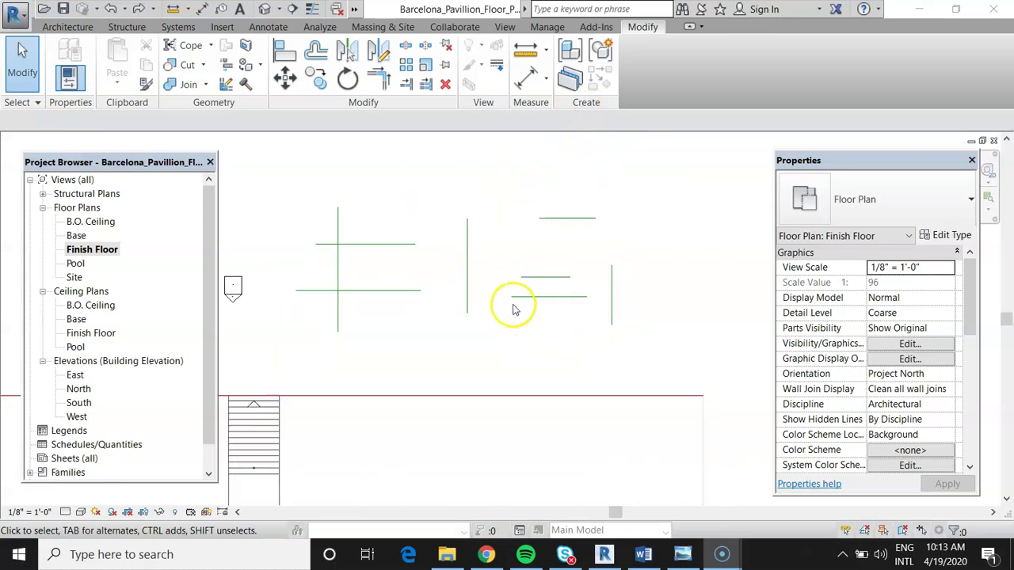
pyautogui.click(67, 28)
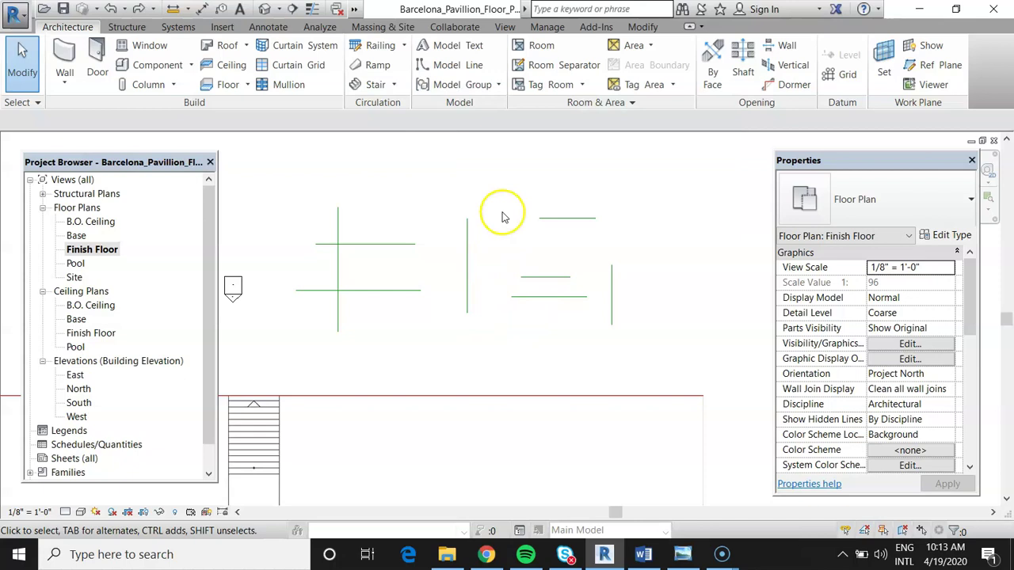
pyautogui.click(468, 65)
pyautogui.click(468, 168)
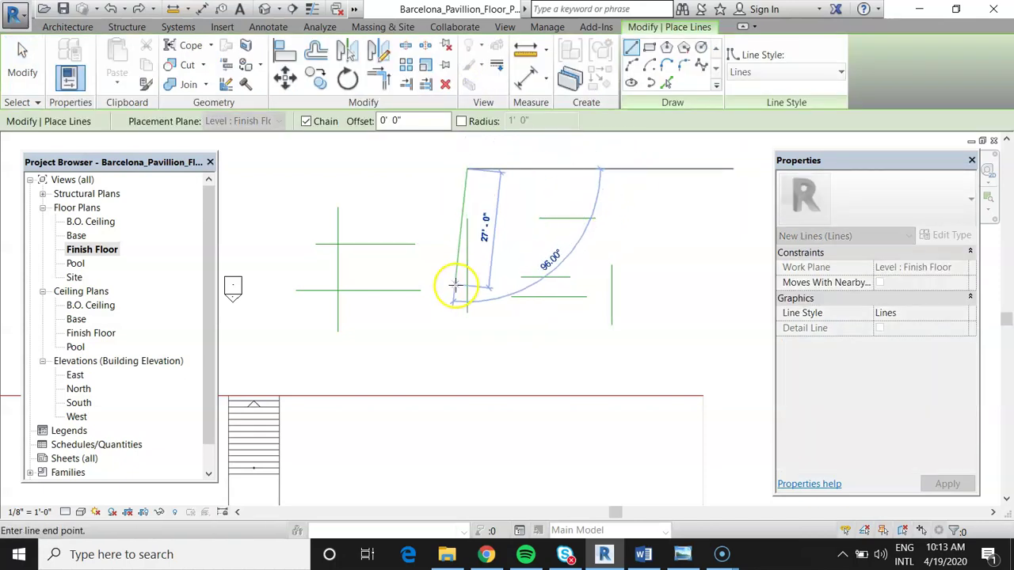
pyautogui.click(640, 167)
pyautogui.press('Escape')
pyautogui.press('Escape')
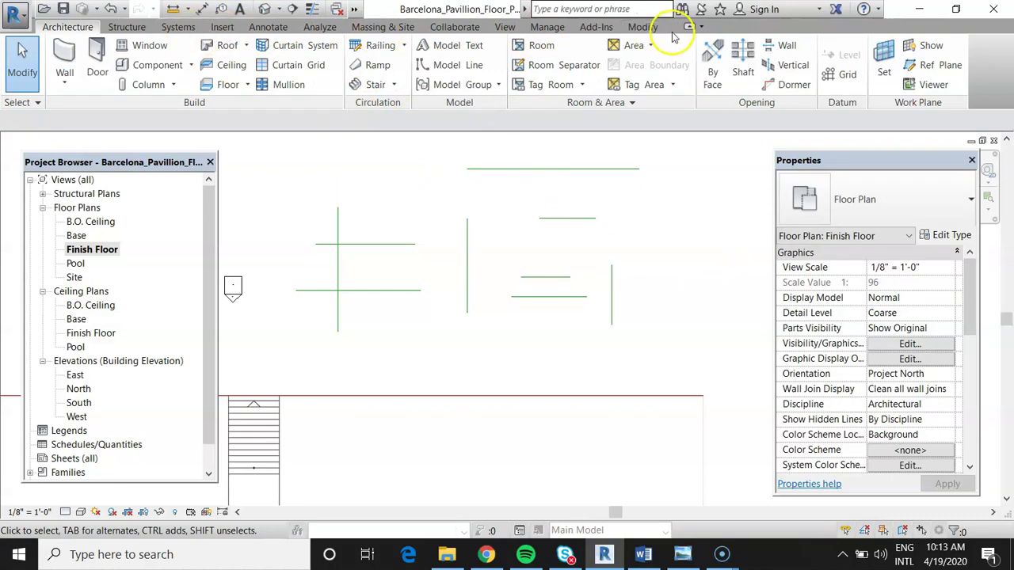
# Step: Use Trim/Extend to Corner to join the short upper horizontal practice line with the right-hand vertical line
pyautogui.click(645, 29)
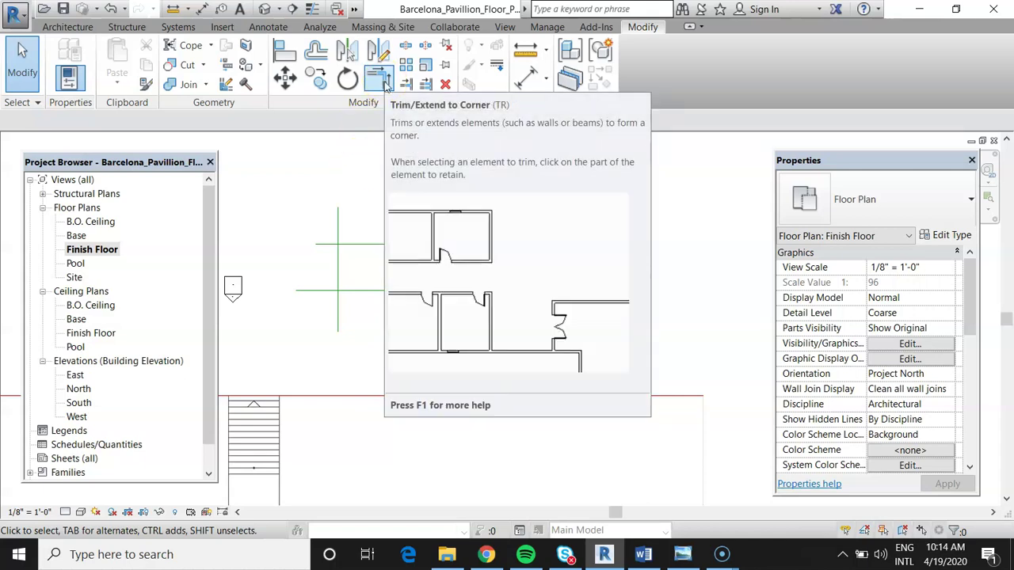
pyautogui.click(383, 84)
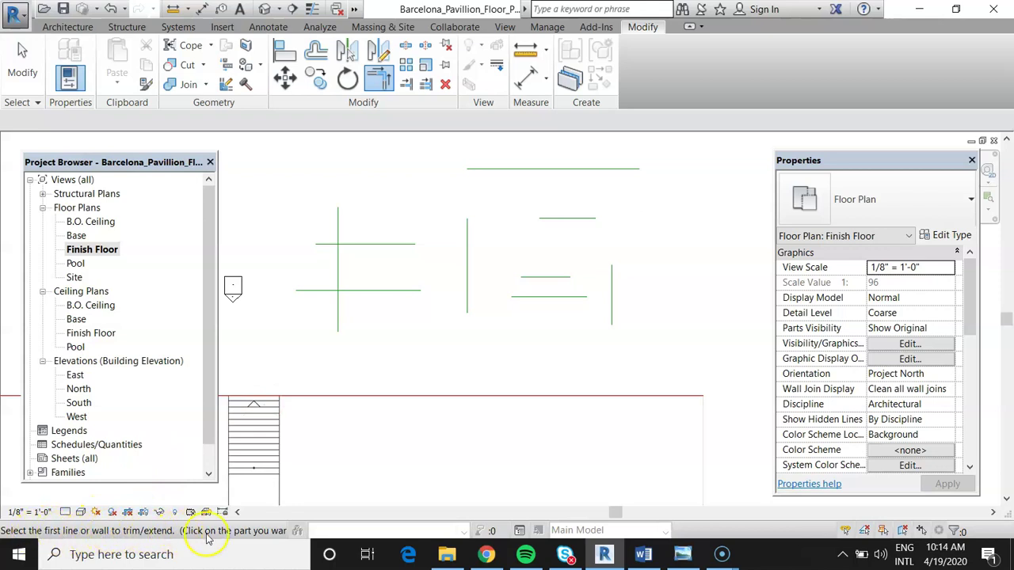
pyautogui.click(578, 220)
pyautogui.click(610, 287)
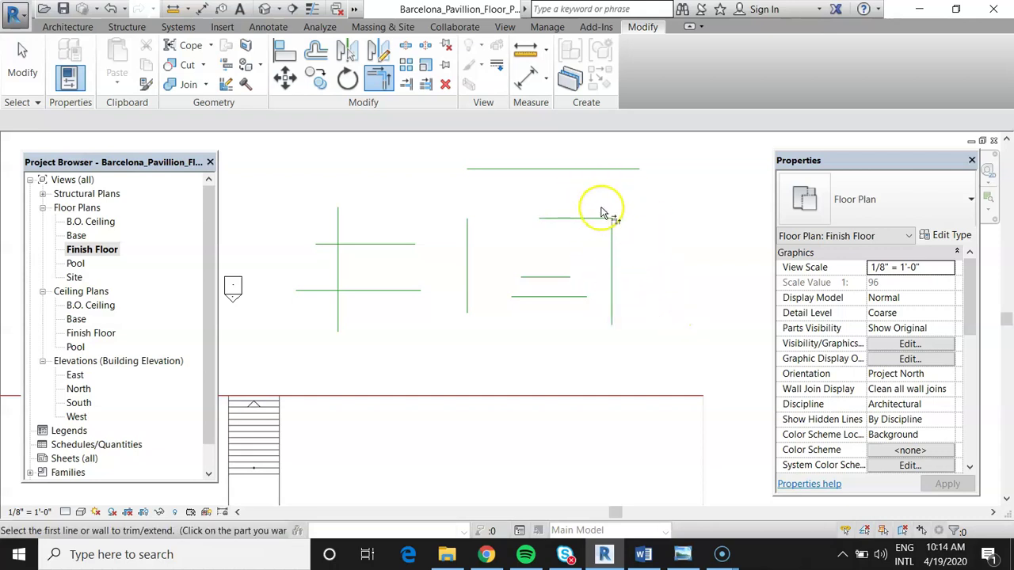
# Step: Use Trim/Extend Single Element to extend the middle horizontal practice line to the right-hand vertical line
pyautogui.click(406, 84)
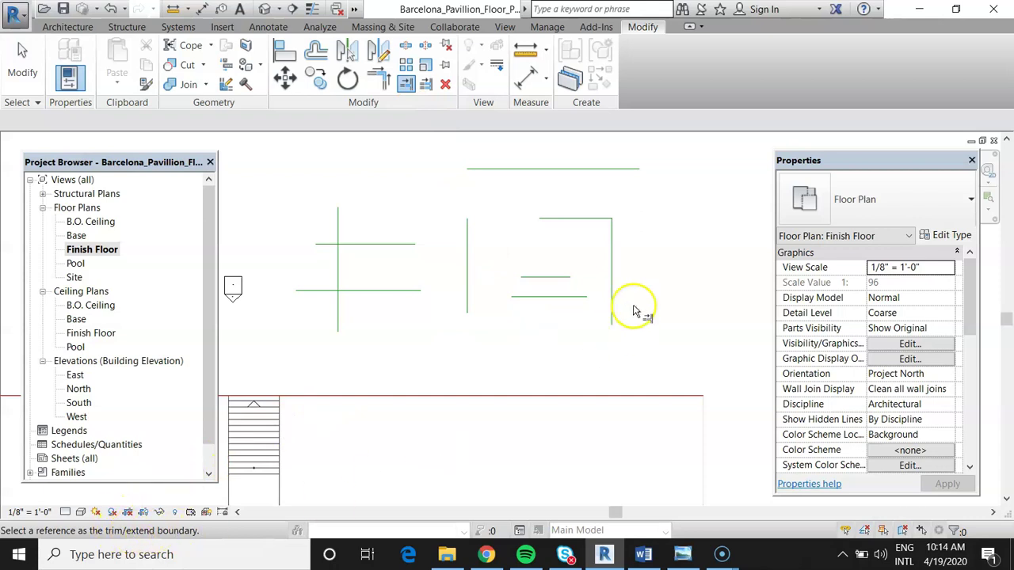
pyautogui.click(612, 279)
pyautogui.click(566, 278)
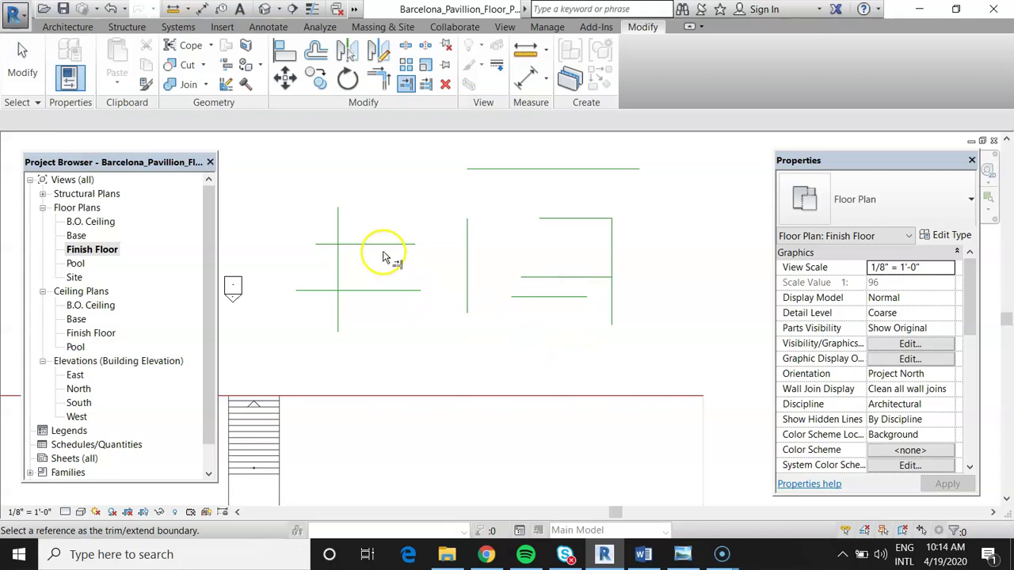
# Step: Trim the upper horizontal line of the left-hand crossing group to its vertical line, keeping the left part
pyautogui.click(340, 263)
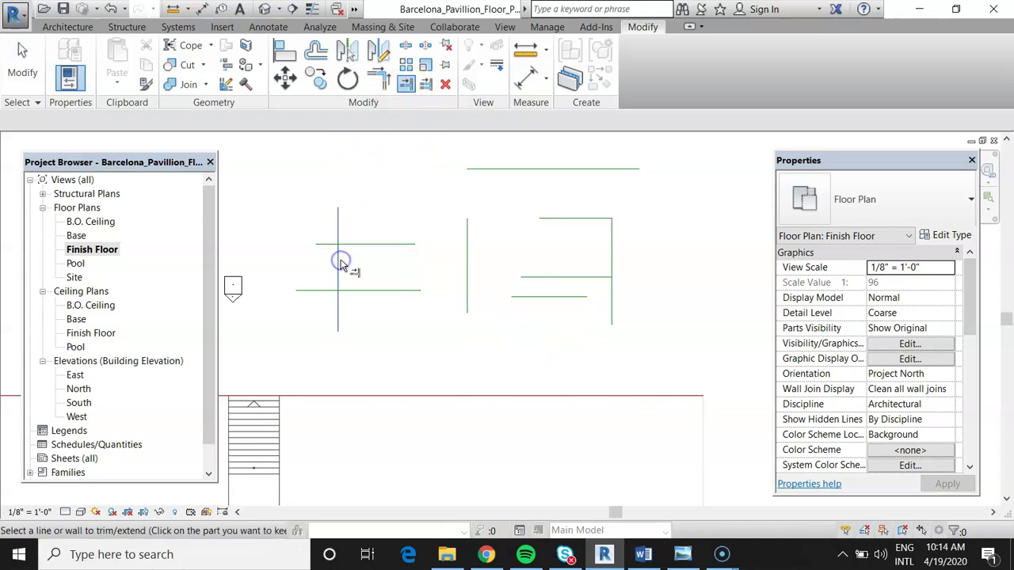
pyautogui.click(328, 247)
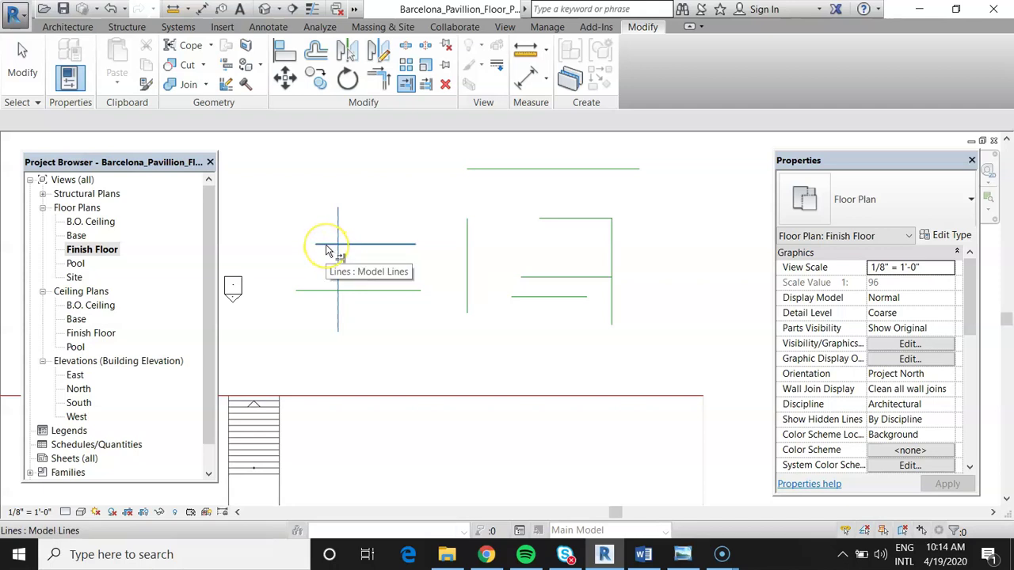
pyautogui.click(327, 248)
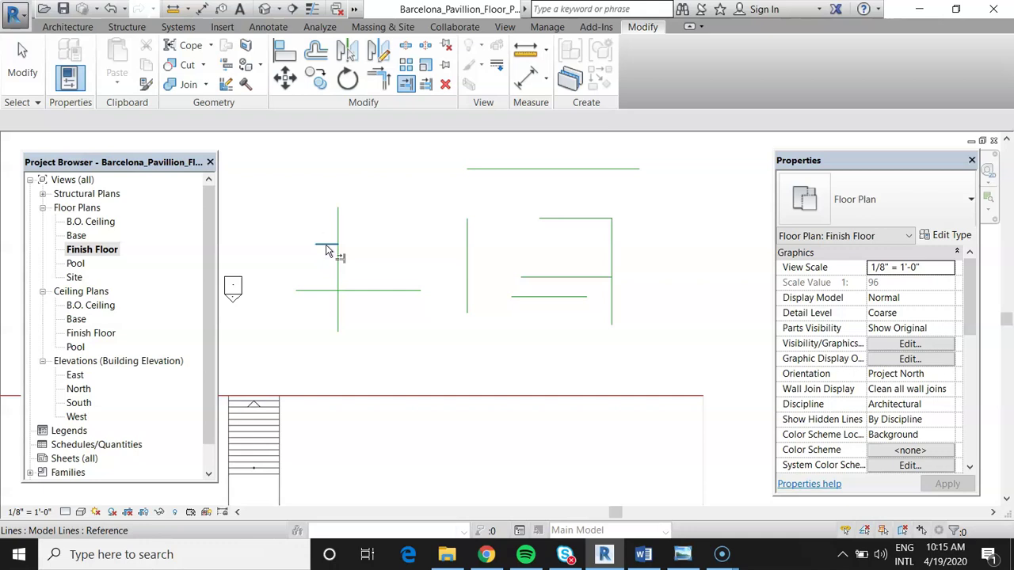
pyautogui.press('Escape')
pyautogui.click(417, 146)
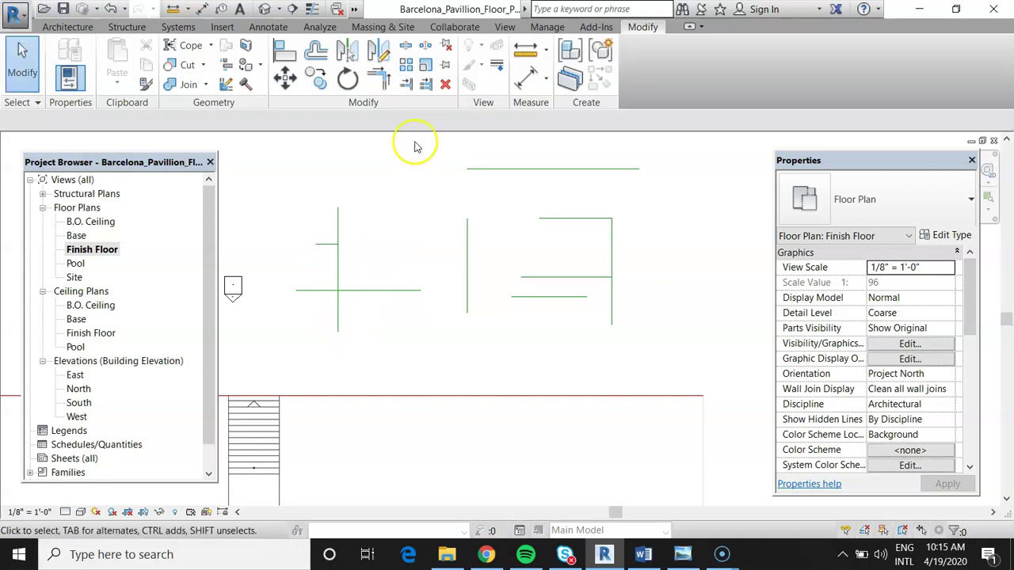
# Step: Trim the lower horizontal line of the left-hand crossing group to its vertical line, keeping the right part
pyautogui.click(405, 84)
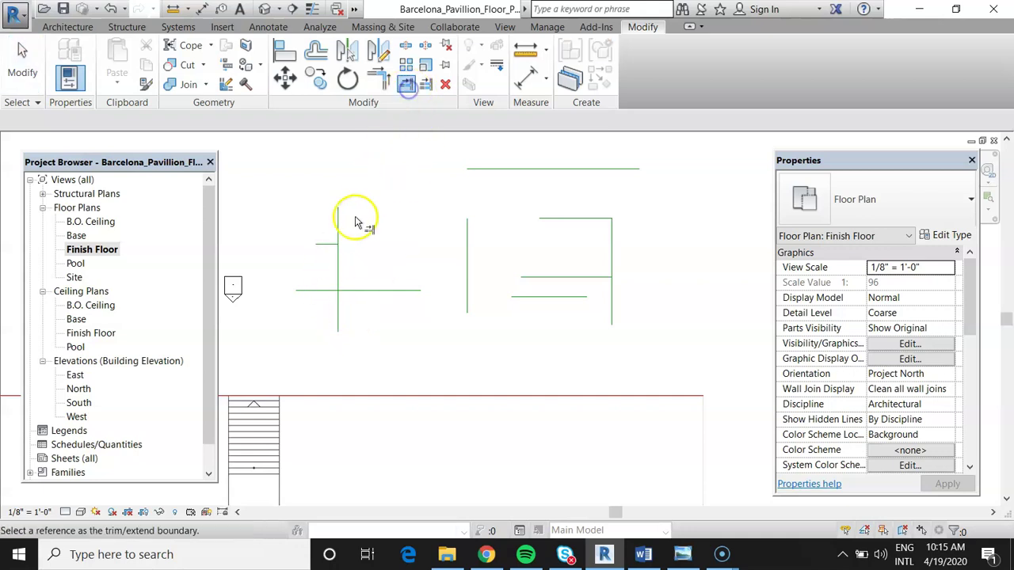
pyautogui.click(341, 267)
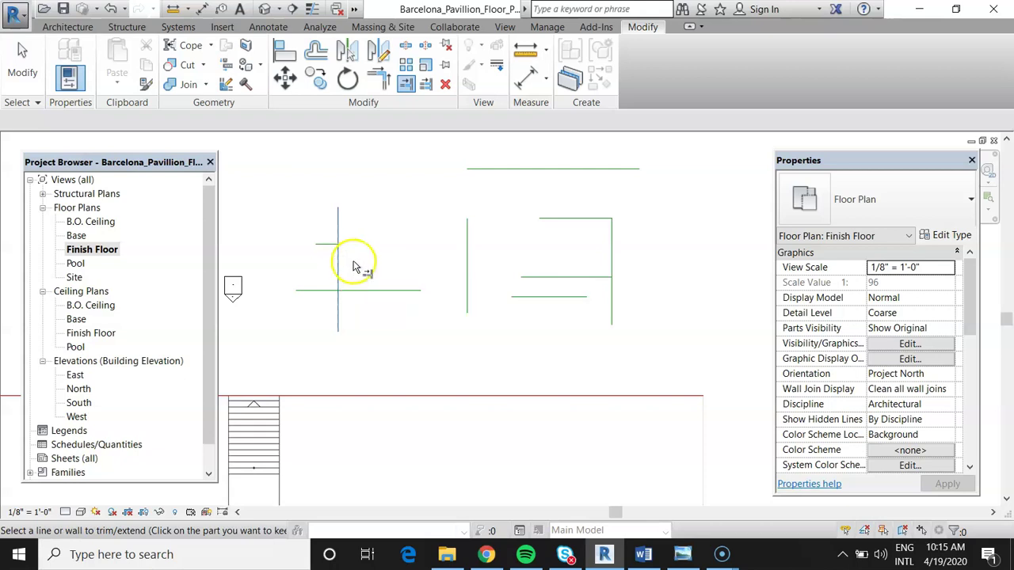
pyautogui.click(368, 292)
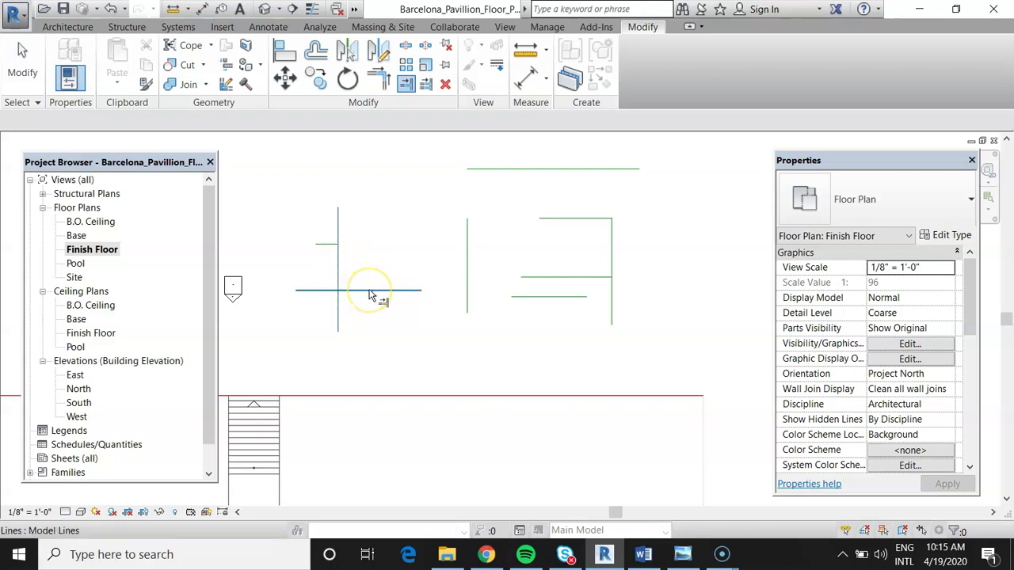
pyautogui.click(369, 292)
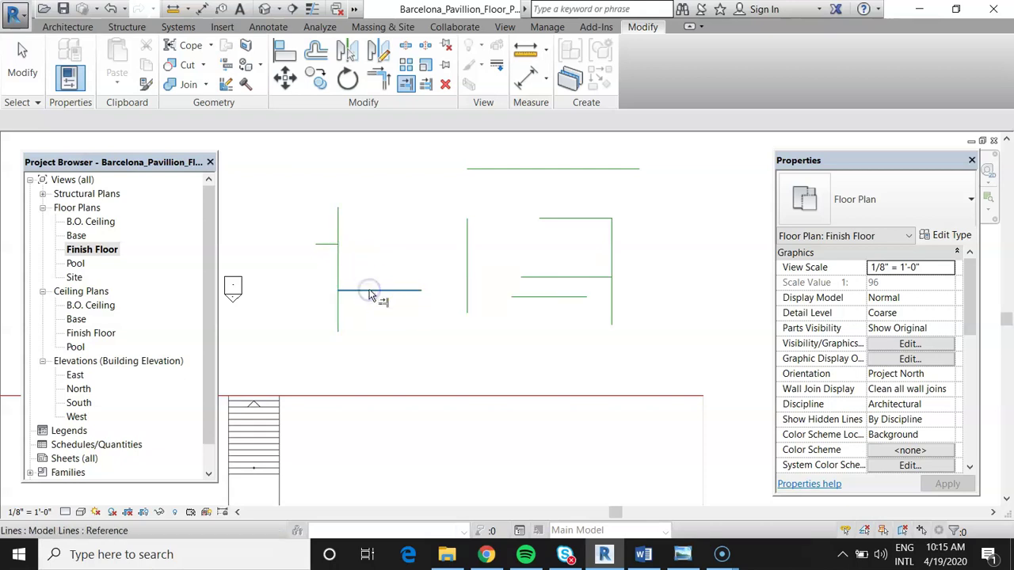
pyautogui.click(398, 267)
pyautogui.press('Escape')
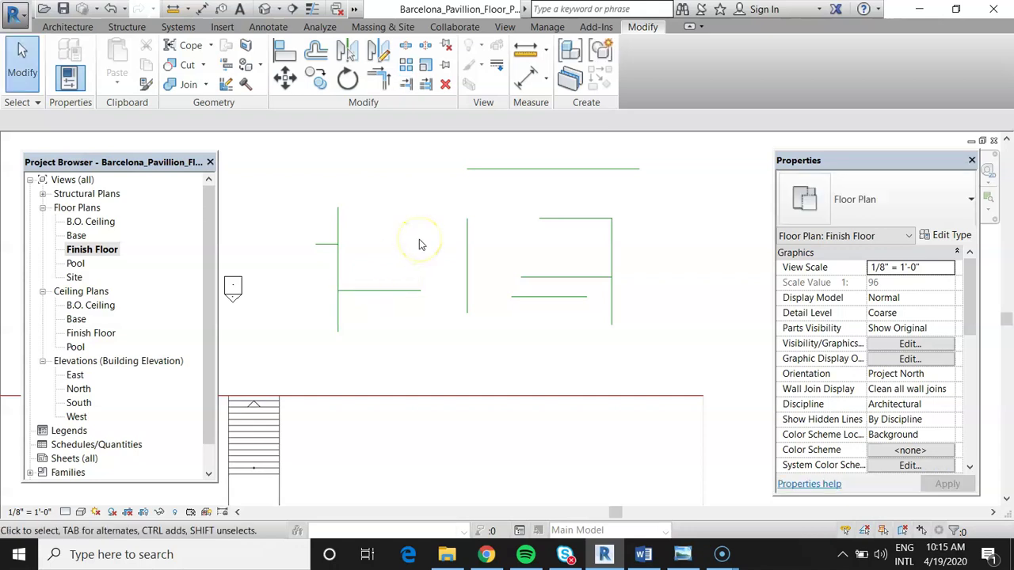
# Step: Use Trim/Extend Multiple Elements to extend the lowest short line and the left group's lower horizontal line to the far-right vertical line
pyautogui.click(428, 84)
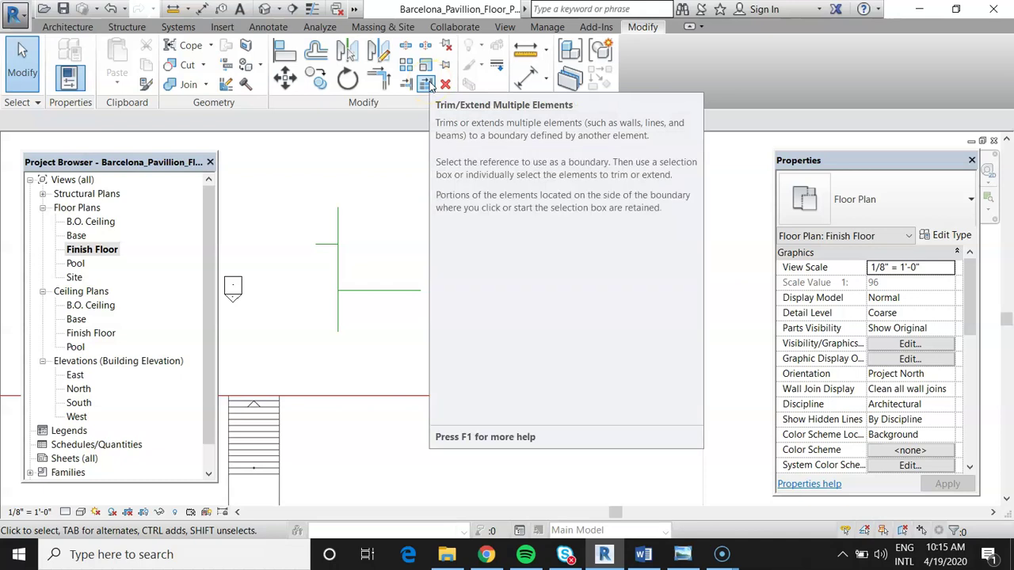
pyautogui.click(429, 84)
pyautogui.click(612, 301)
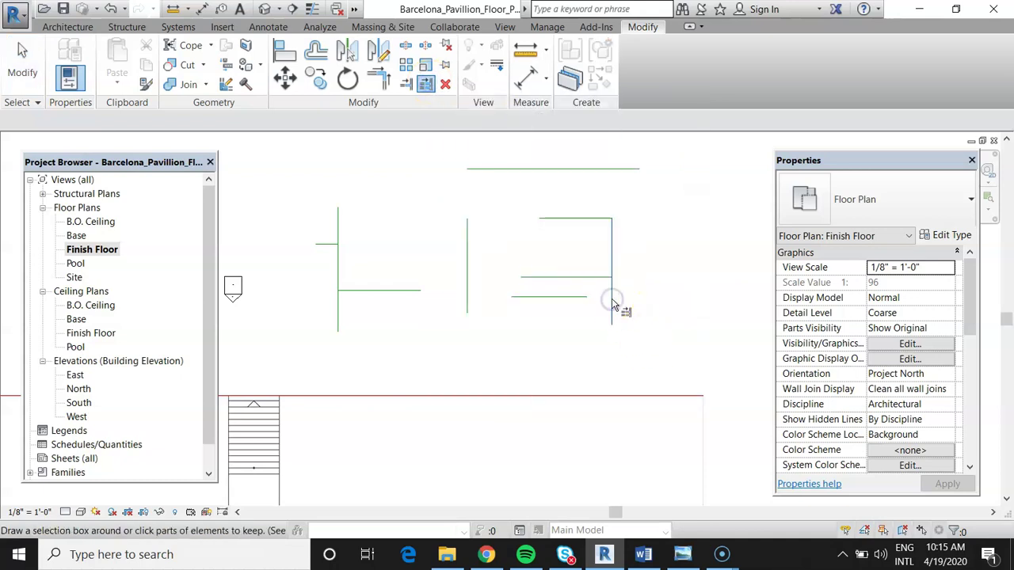
pyautogui.click(570, 297)
pyautogui.click(418, 291)
pyautogui.press('Escape')
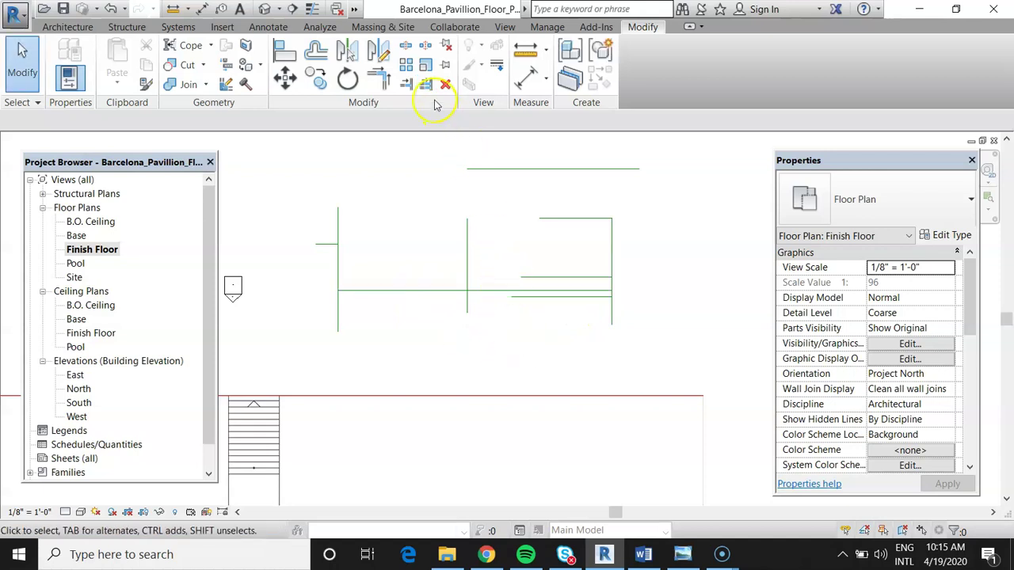
# Step: Delete all the practice model lines above the plan image
pyautogui.scroll(-2, 549, 224)
pyautogui.moveTo(368, 148); pyautogui.dragTo(662, 307)
pyautogui.press('e')
pyautogui.press('c')
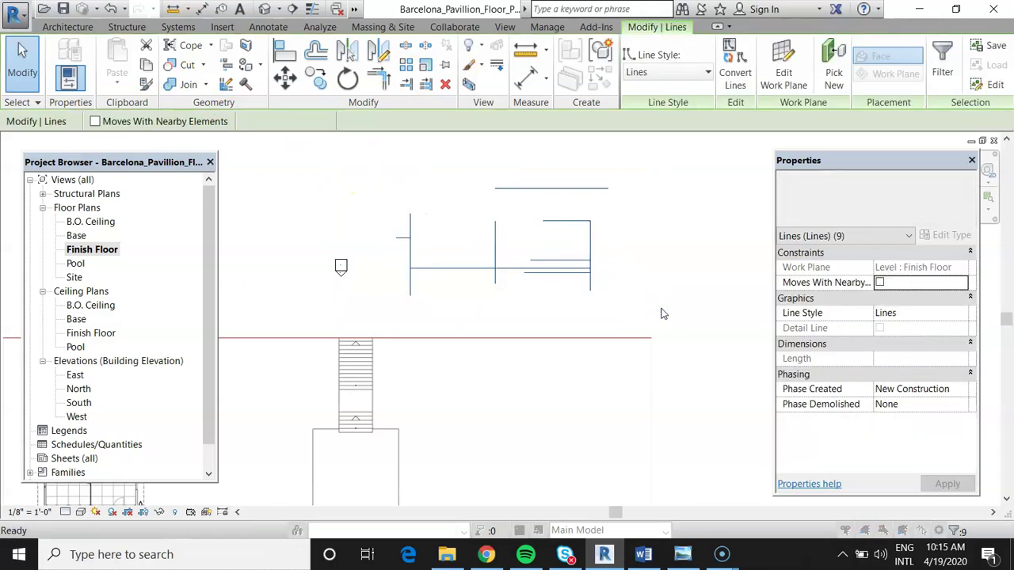
pyautogui.click(611, 281)
pyautogui.moveTo(383, 174); pyautogui.dragTo(672, 311)
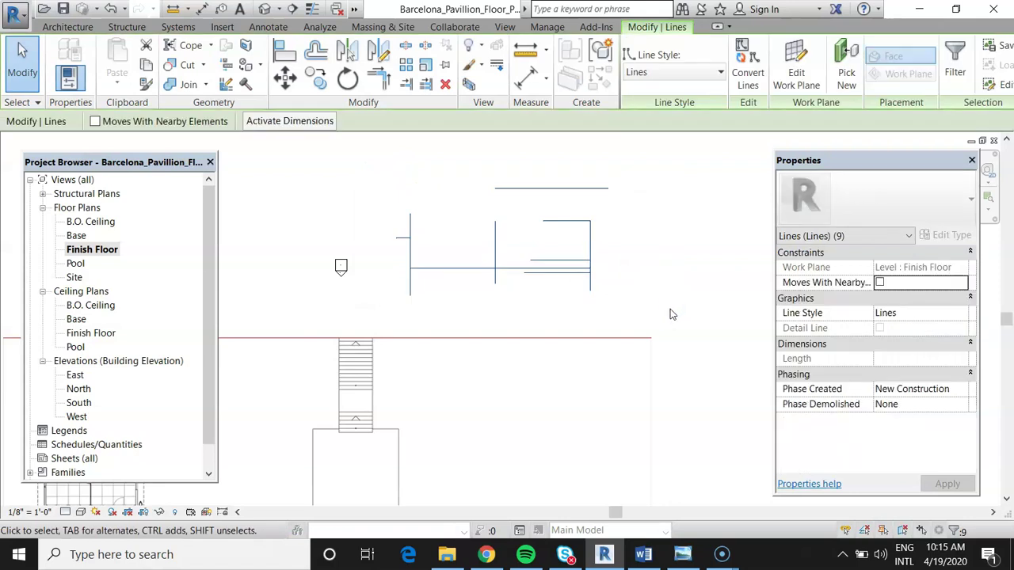
pyautogui.press('Delete')
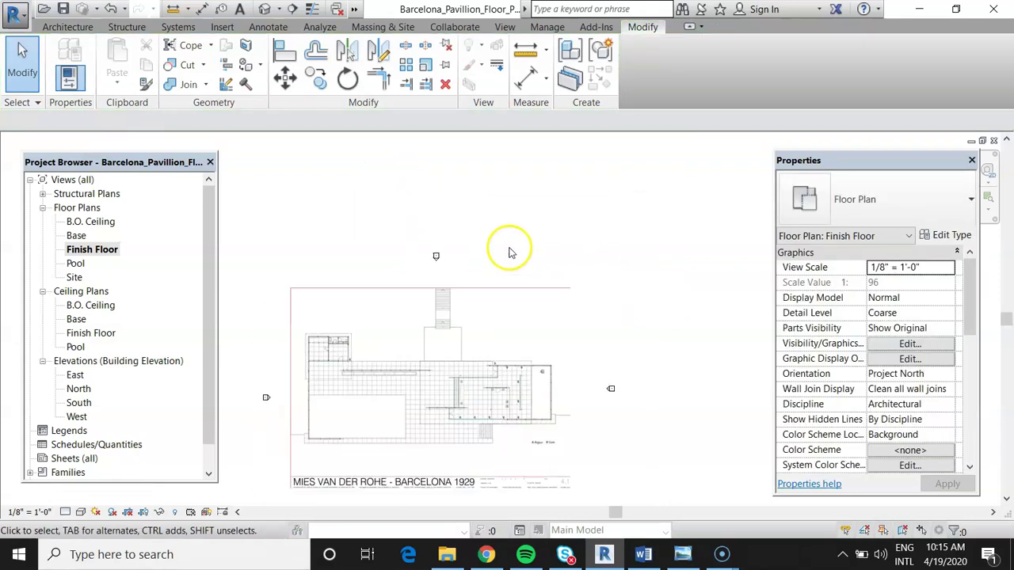
# Step: Switch to the Word notes Revit_Review_Floors_Flat_Roofs and review the bullet on Generic materials for floors and walls
pyautogui.click(643, 554)
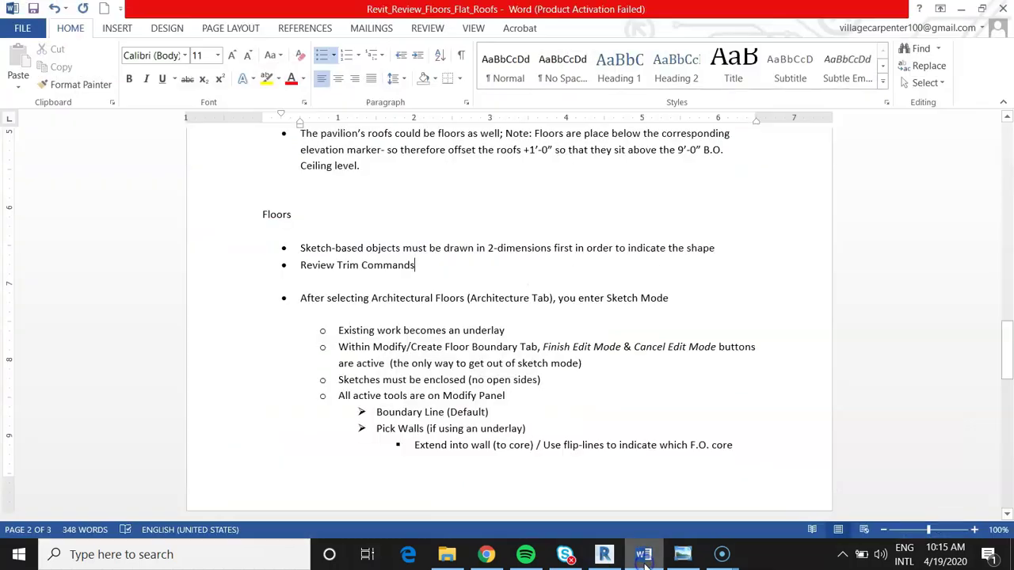
pyautogui.scroll(3, 389, 223)
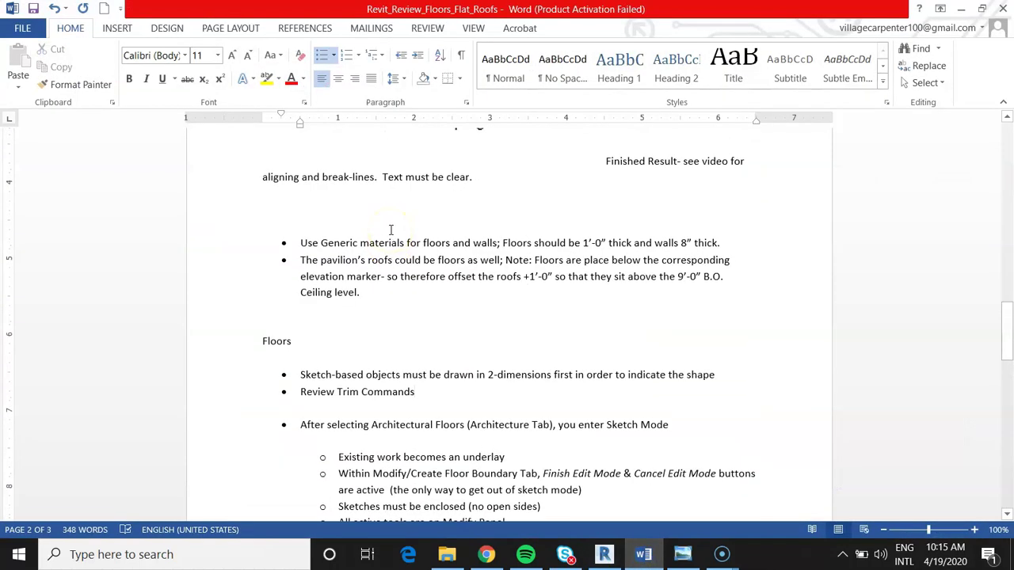
pyautogui.moveTo(321, 242); pyautogui.dragTo(433, 242)
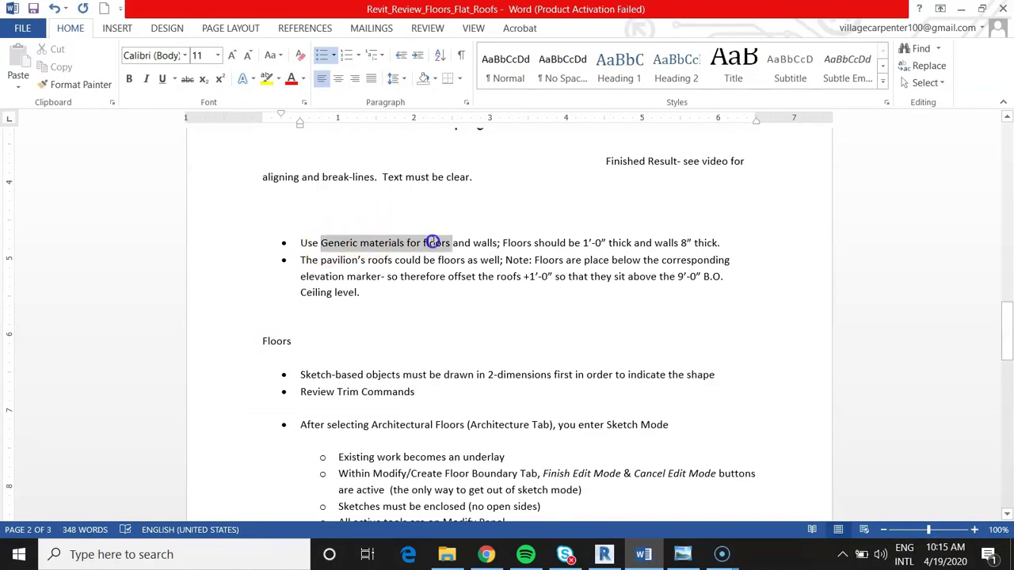
pyautogui.click(475, 336)
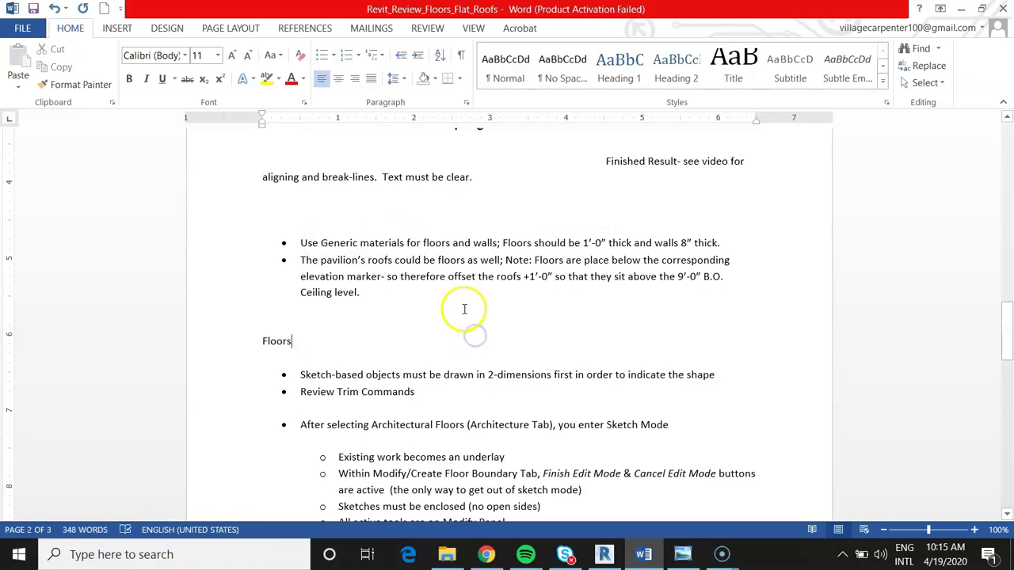
# Step: Read the Floors section of the notes, covering sketch-based objects, trim commands, entering Sketch Mode and the underlay
pyautogui.scroll(-4, 464, 308)
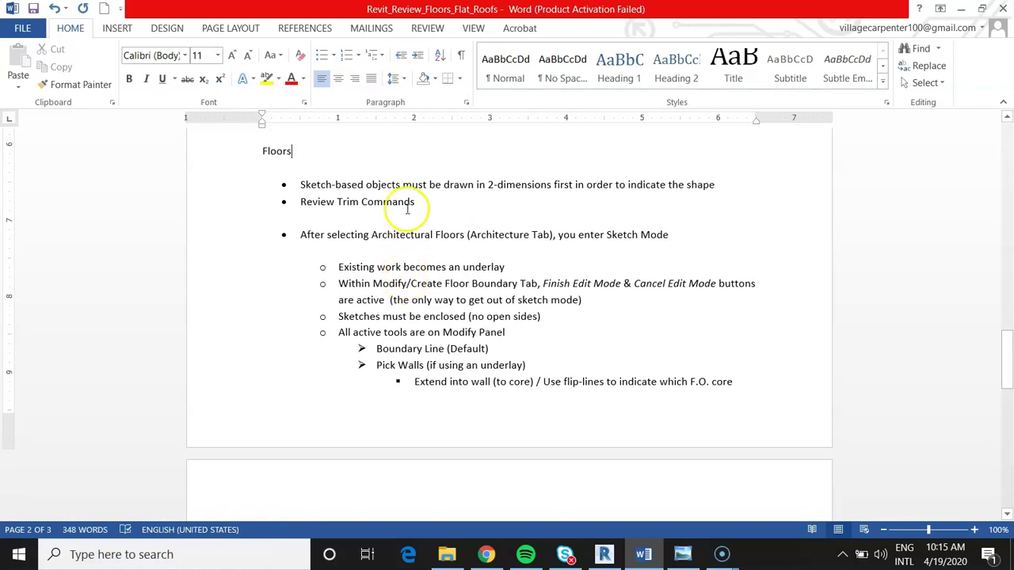
pyautogui.moveTo(325, 184); pyautogui.dragTo(455, 185)
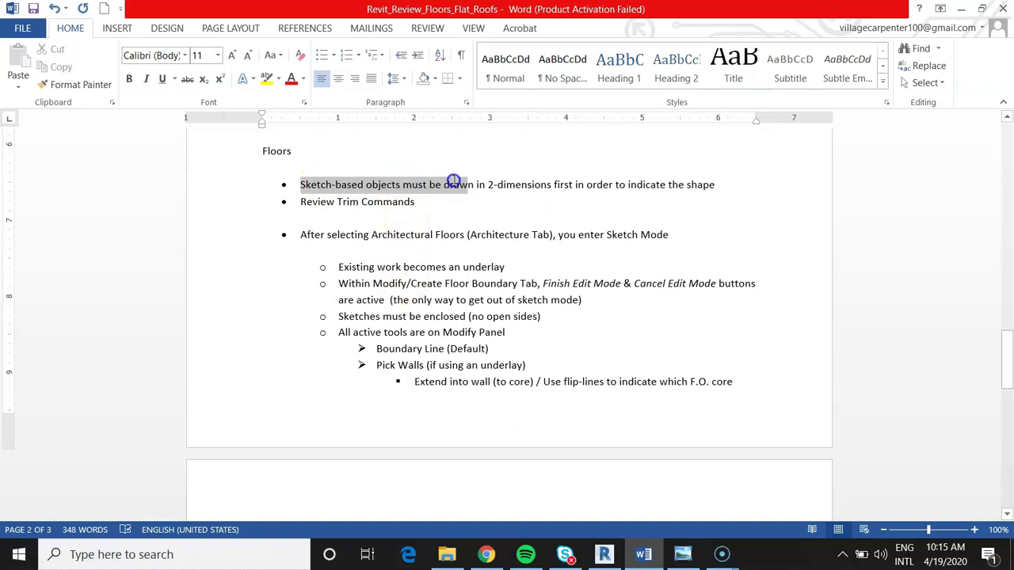
pyautogui.tripleClick(426, 204)
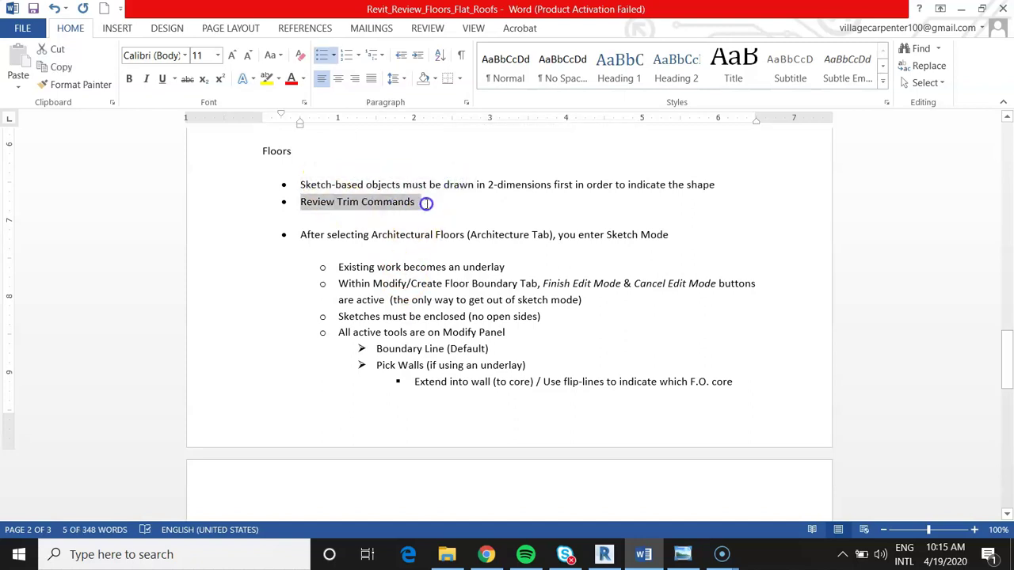
pyautogui.click(415, 261)
pyautogui.click(372, 235)
pyautogui.moveTo(373, 234); pyautogui.dragTo(650, 235)
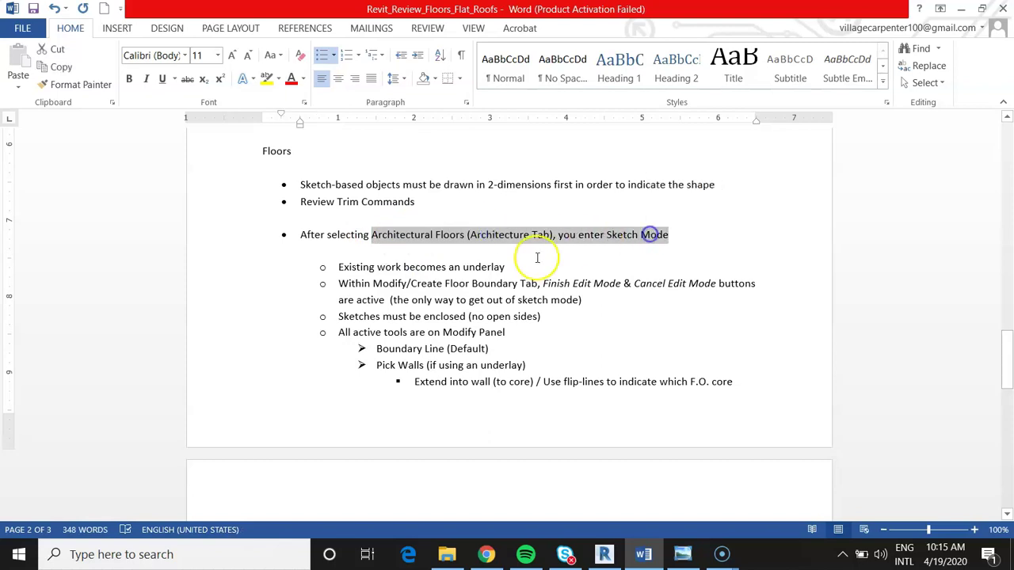
pyautogui.moveTo(339, 267); pyautogui.dragTo(495, 267)
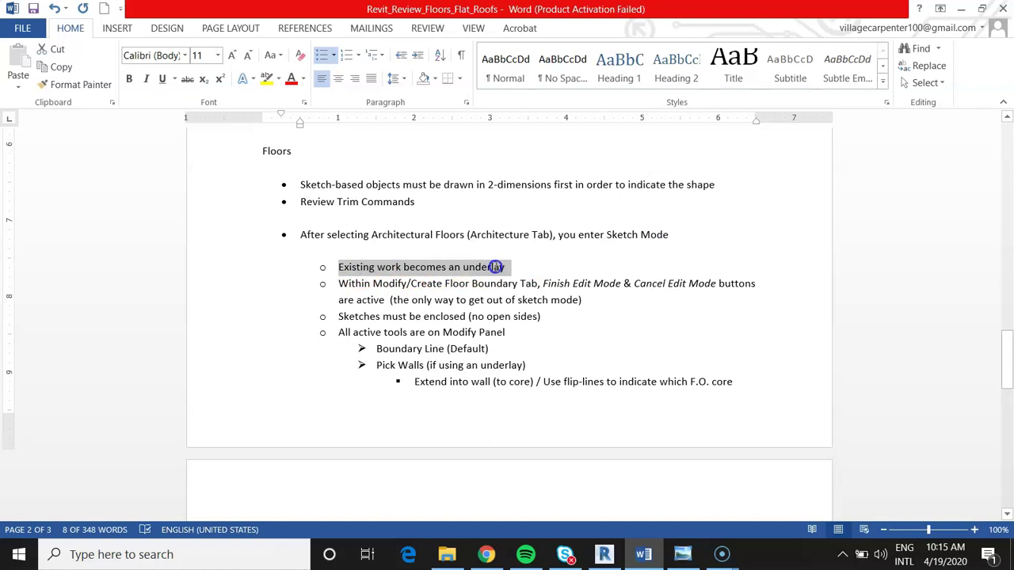
pyautogui.moveTo(495, 267); pyautogui.dragTo(503, 267)
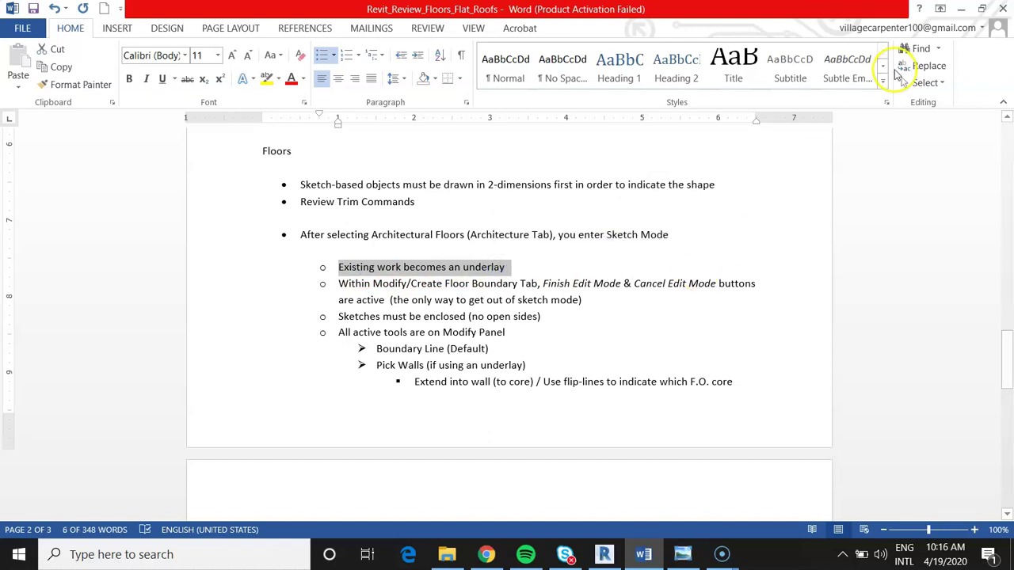
# Step: Return to Revit and start an architectural floor in the Finish Floor plan
pyautogui.click(960, 8)
pyautogui.scroll(2, 389, 362)
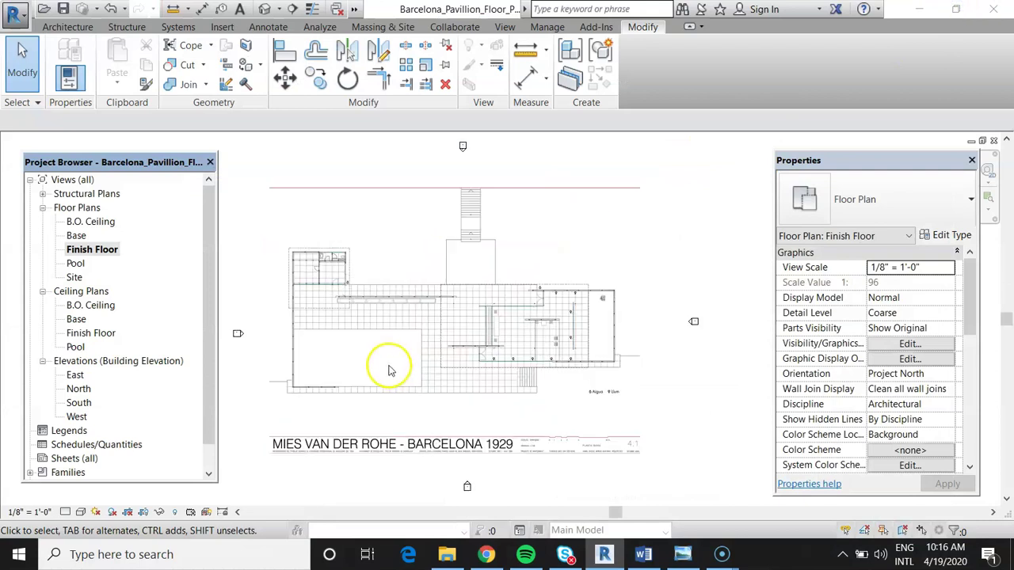
pyautogui.click(68, 27)
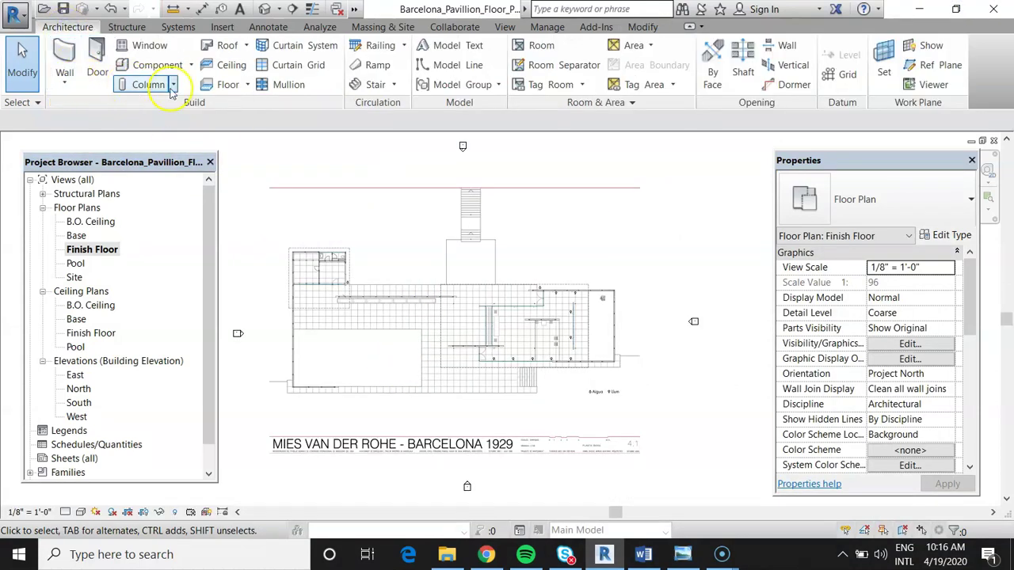
pyautogui.click(247, 85)
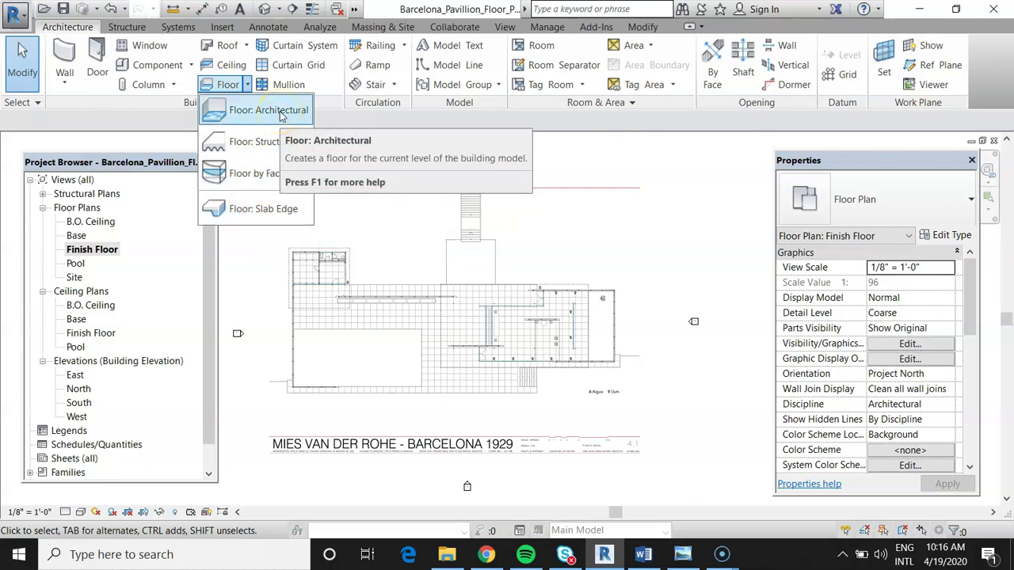
pyautogui.click(269, 111)
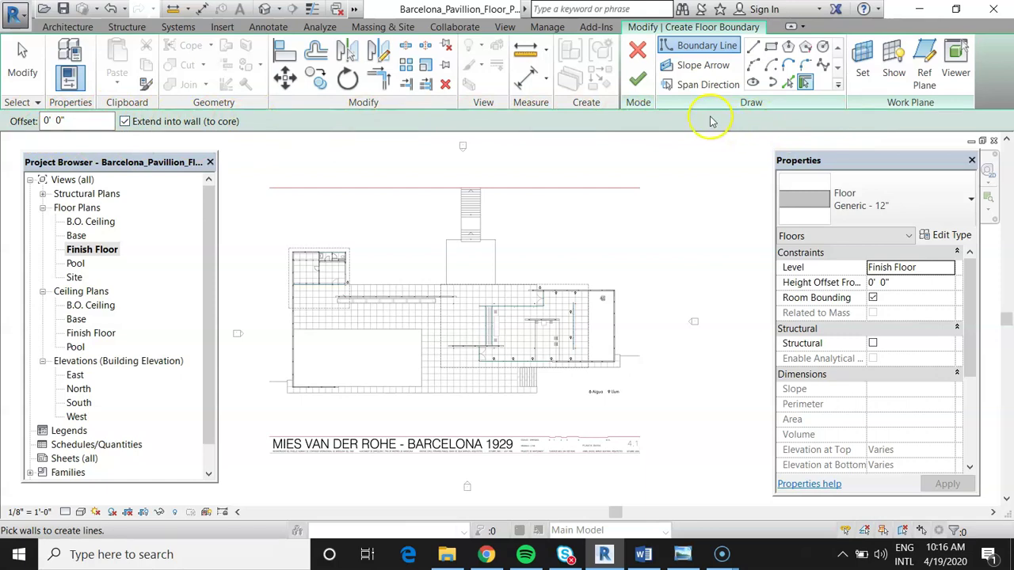
pyautogui.scroll(-2, 446, 280)
pyautogui.scroll(6, 445, 294)
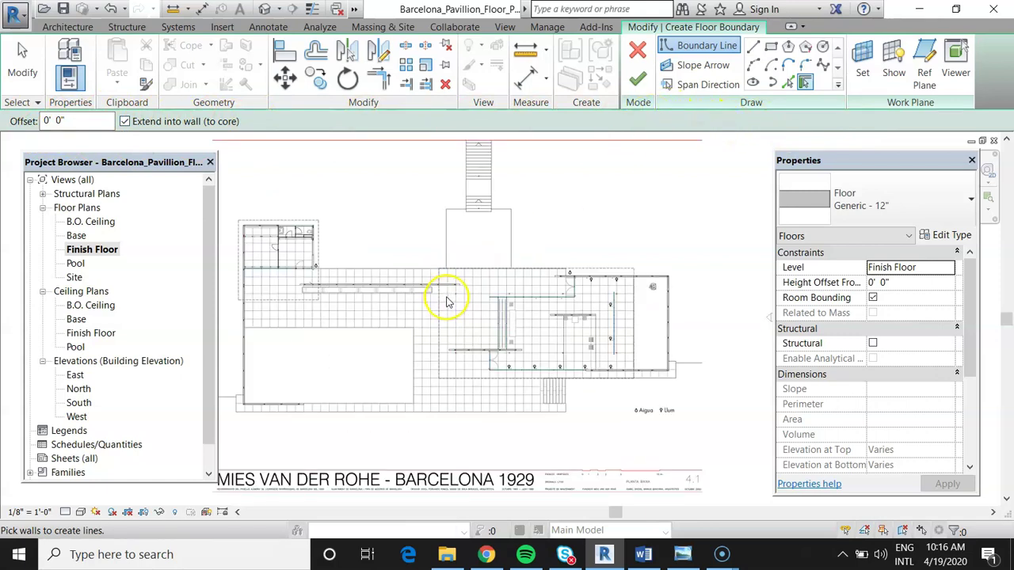
pyautogui.scroll(-3, 453, 294)
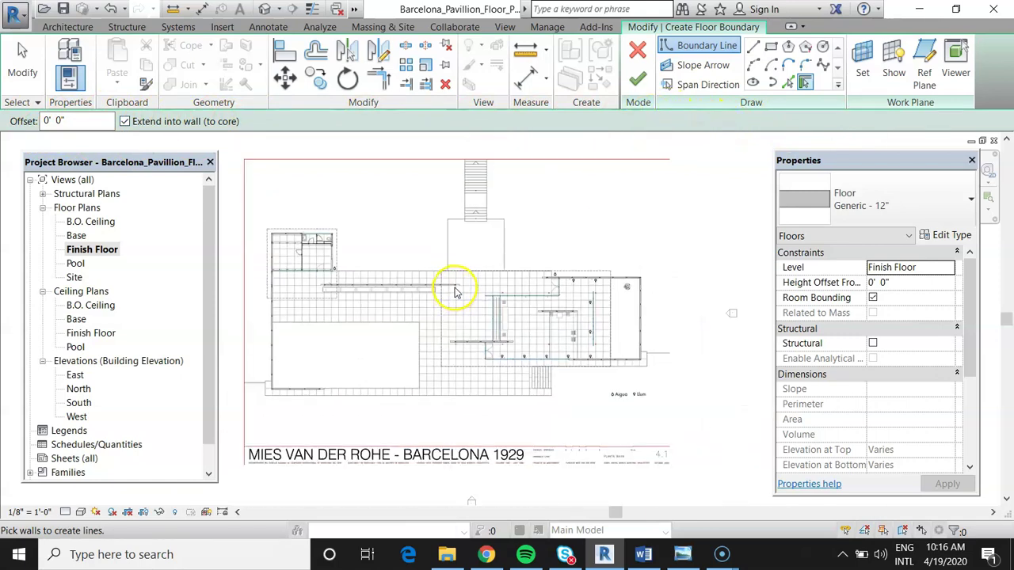
pyautogui.click(644, 83)
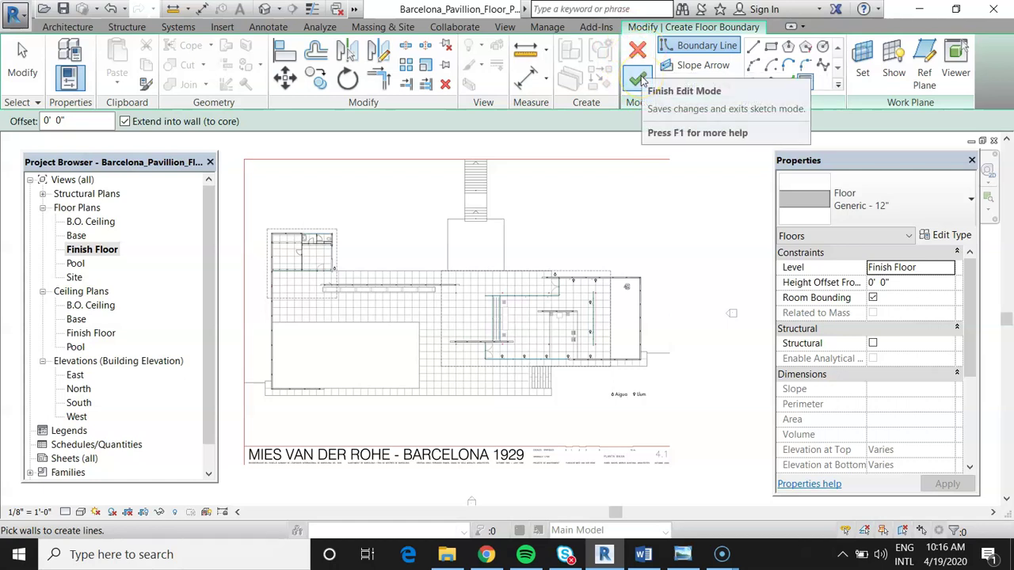
pyautogui.click(646, 76)
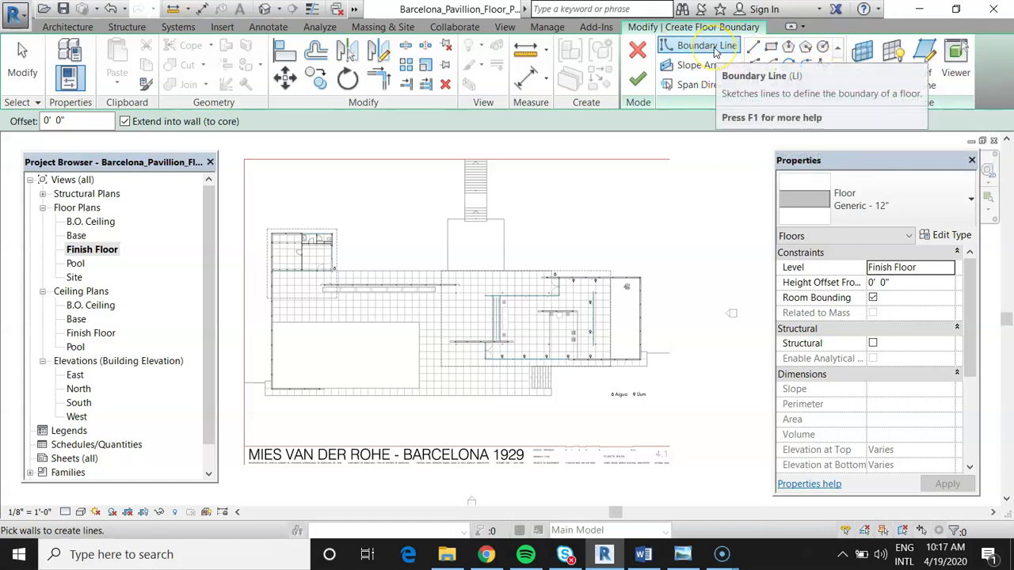
# Step: Choose the straight Line tool for sketching the floor's boundary
pyautogui.click(753, 49)
pyautogui.click(755, 50)
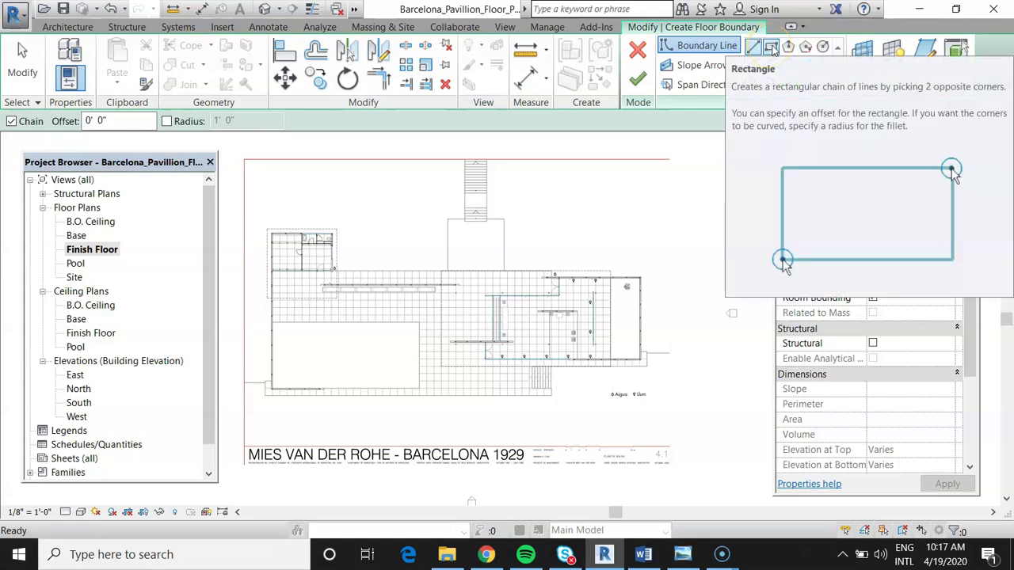
pyautogui.click(752, 107)
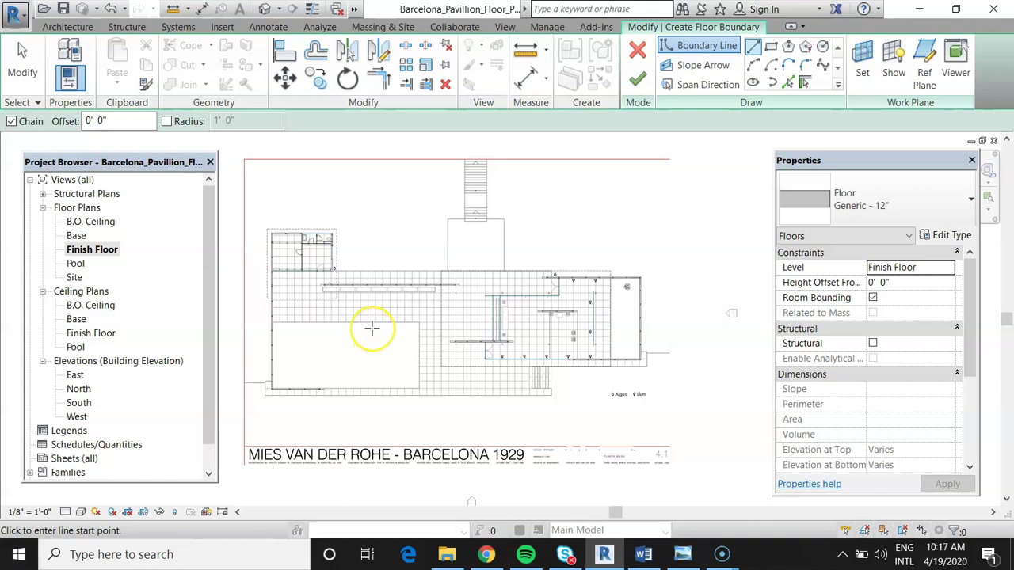
# Step: Move the Properties palette aside so that it no longer crowds the pavilion plan image
pyautogui.scroll(2, 370, 329)
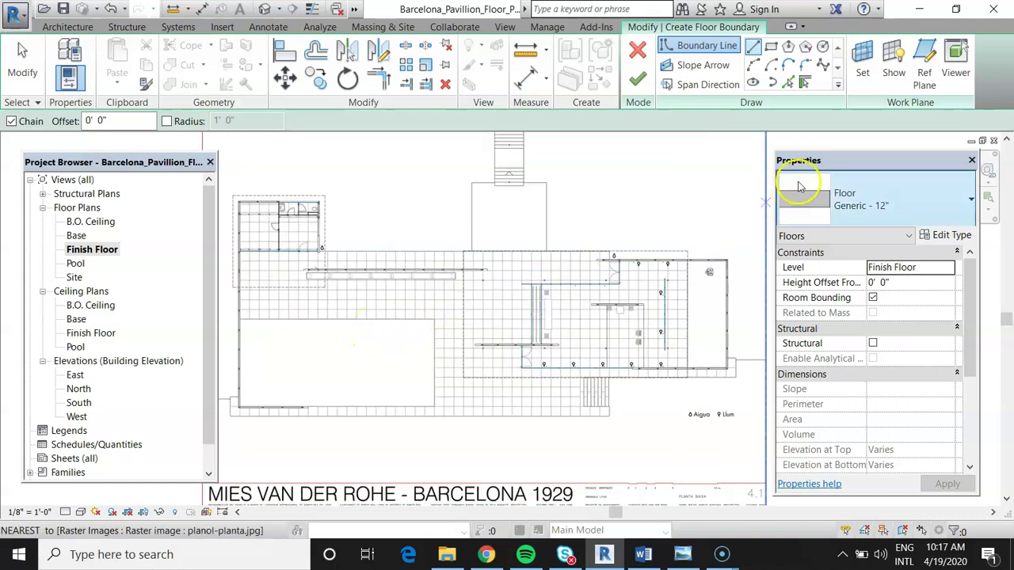
pyautogui.moveTo(832, 160); pyautogui.dragTo(900, 163)
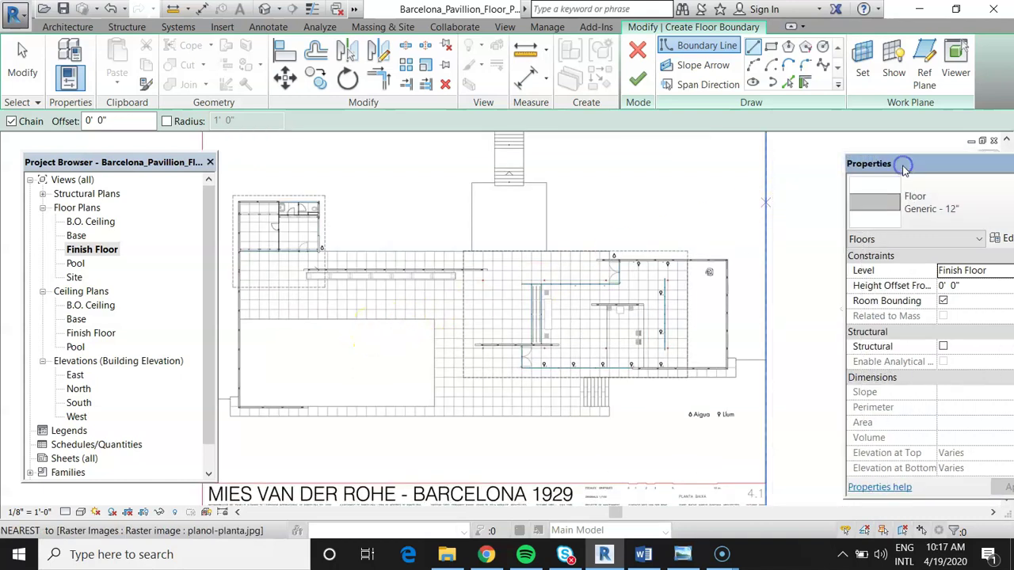
pyautogui.scroll(-2, 559, 315)
pyautogui.scroll(1, 515, 324)
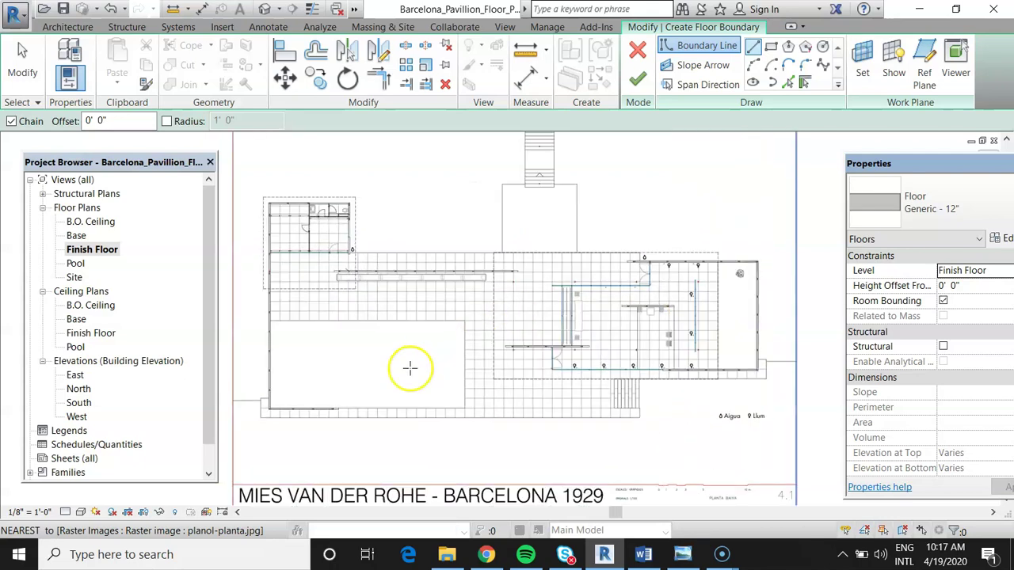
# Step: Examine the pavilion model photo in Windows Photo Viewer, then return to Revit and compare its entrance steps with the plan
pyautogui.click(681, 553)
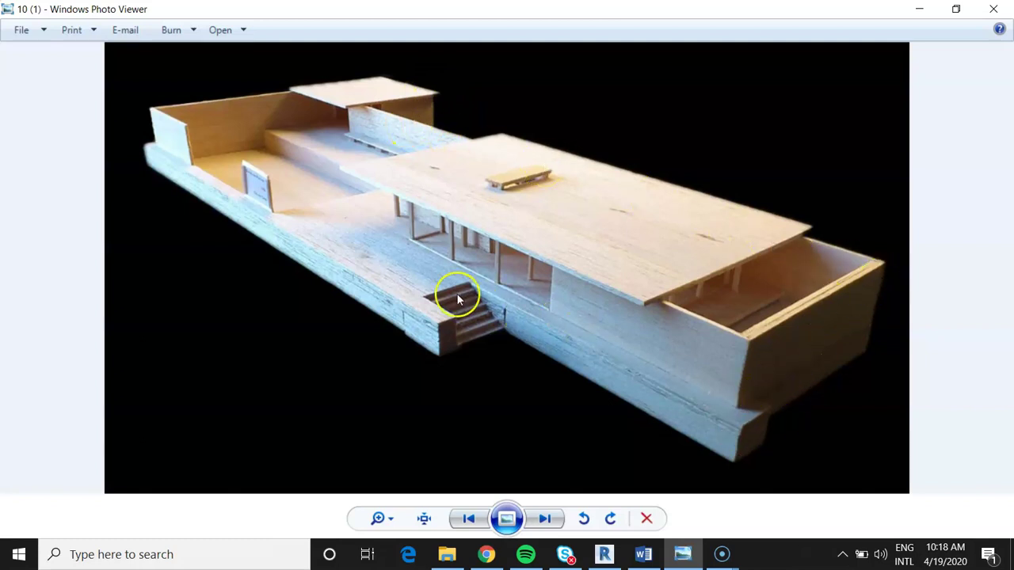
pyautogui.click(918, 9)
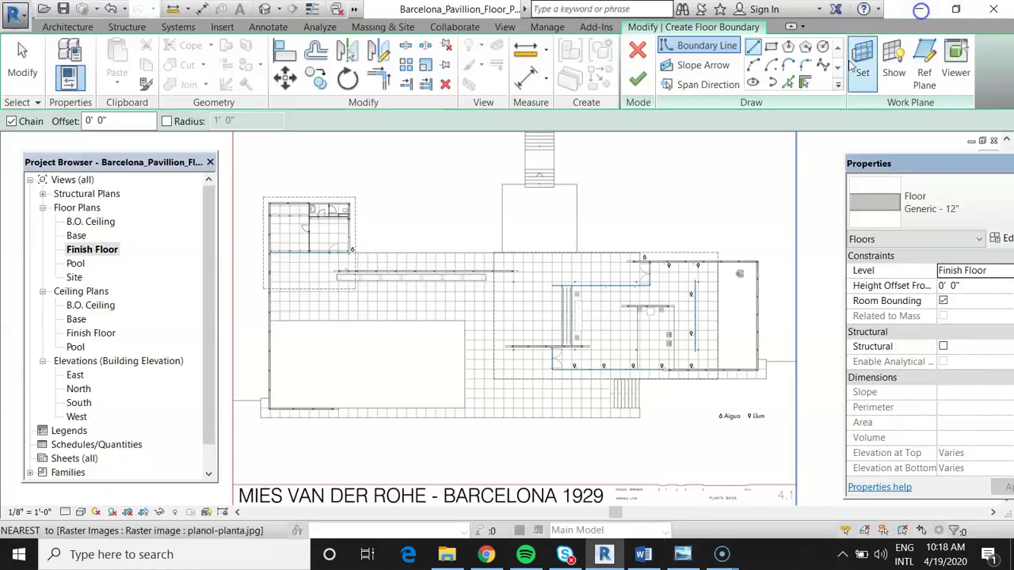
pyautogui.scroll(3, 776, 358)
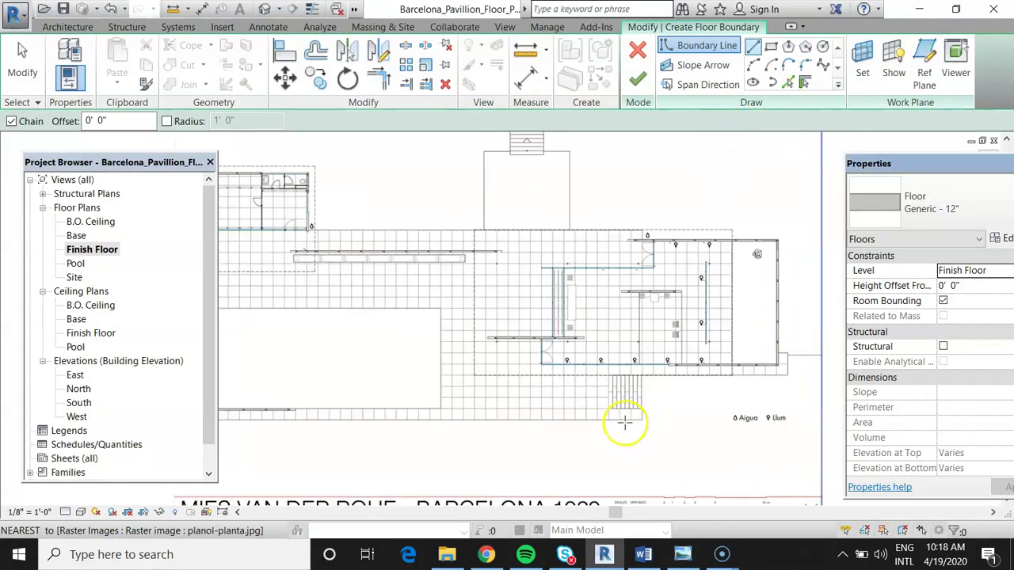
pyautogui.scroll(-1, 645, 384)
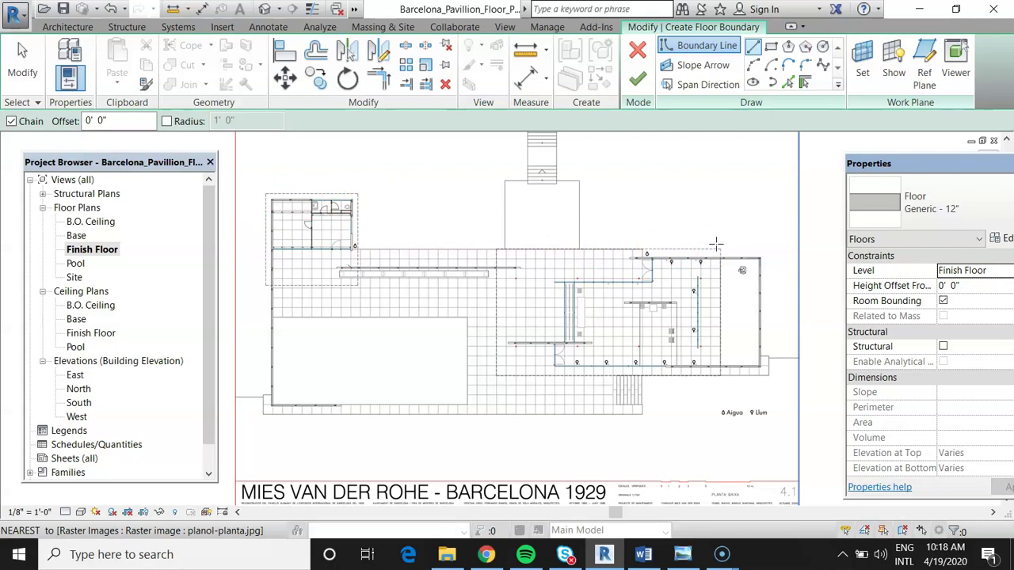
# Step: Examine the plan image's dashed roof outlines, outer walls, stairs and paved edge to identify the extent of the floor
pyautogui.scroll(3, 752, 265)
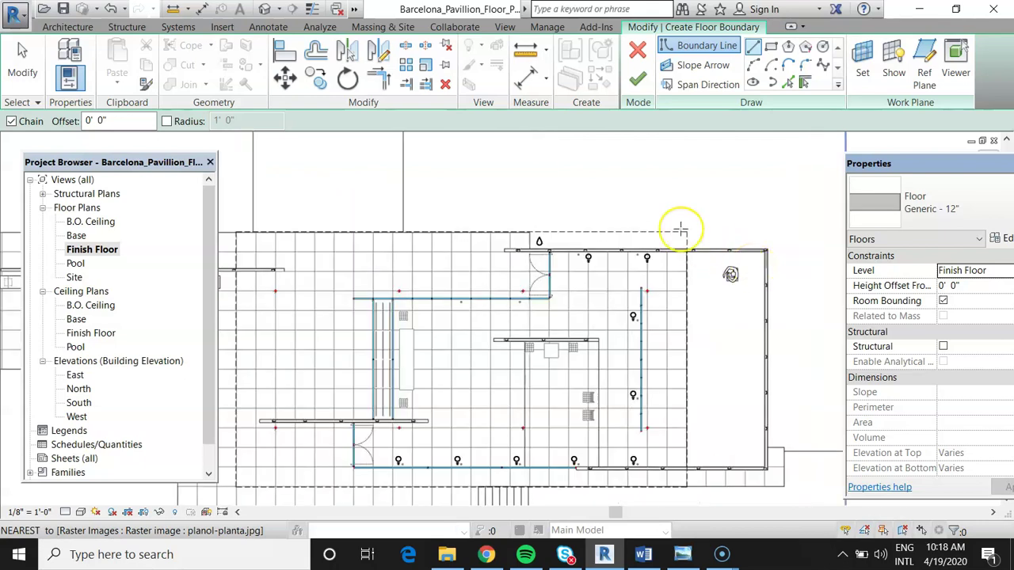
pyautogui.scroll(1, 680, 232)
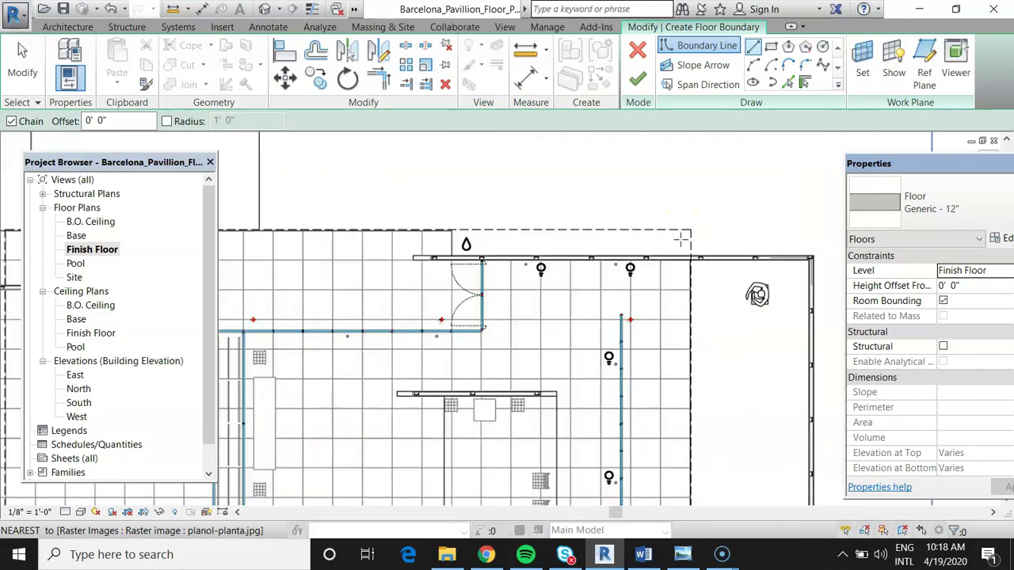
pyautogui.scroll(-4, 702, 256)
pyautogui.scroll(1, 559, 266)
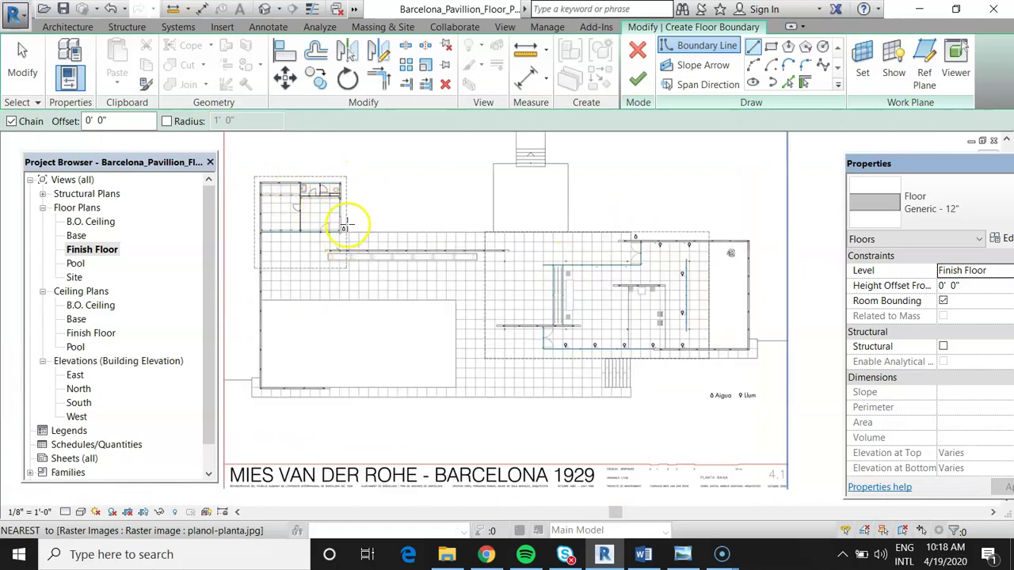
pyautogui.scroll(3, 625, 229)
pyautogui.scroll(-1, 628, 229)
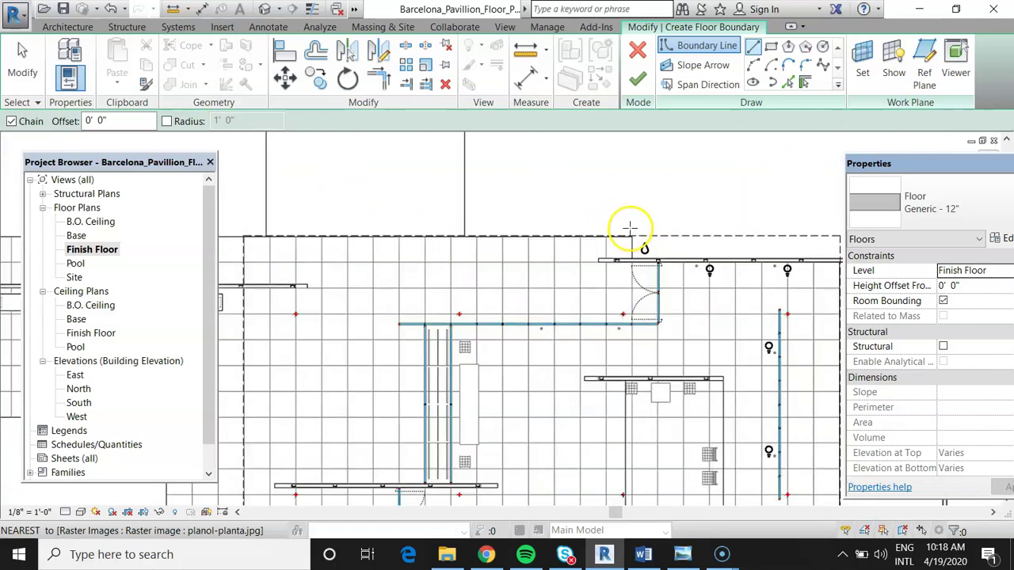
pyautogui.scroll(-2, 616, 245)
pyautogui.scroll(-1, 586, 235)
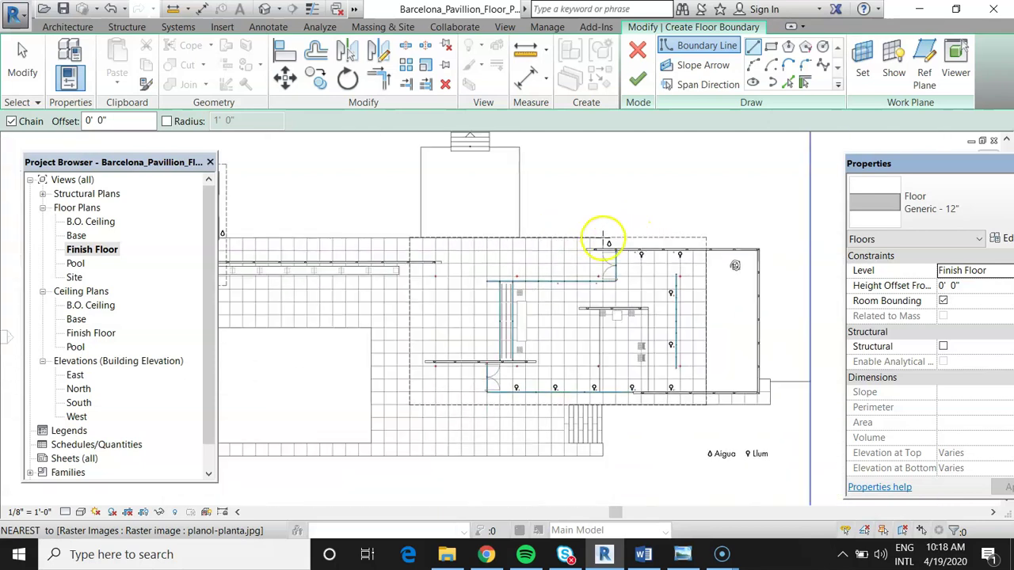
pyautogui.click(758, 251)
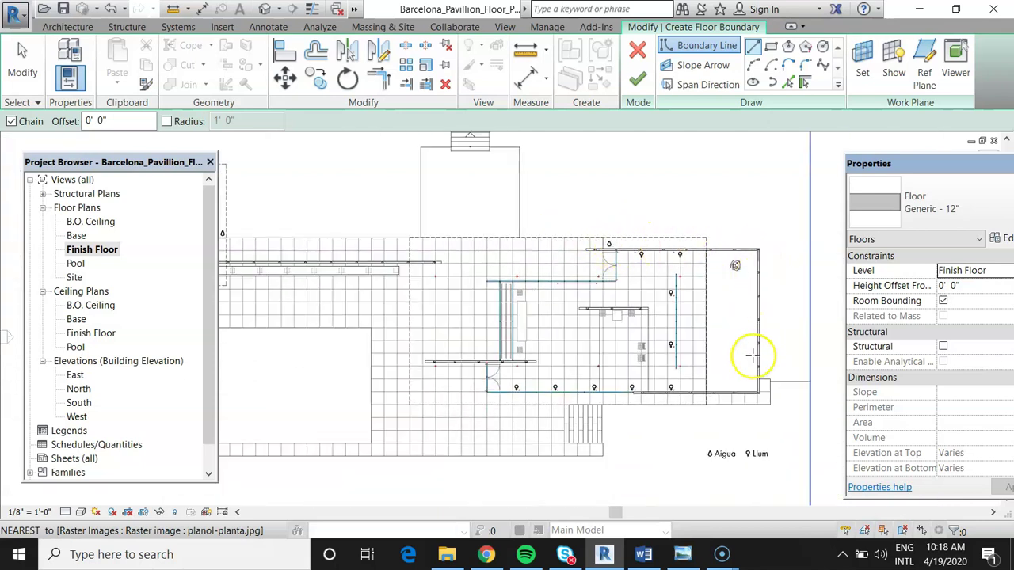
pyautogui.click(759, 408)
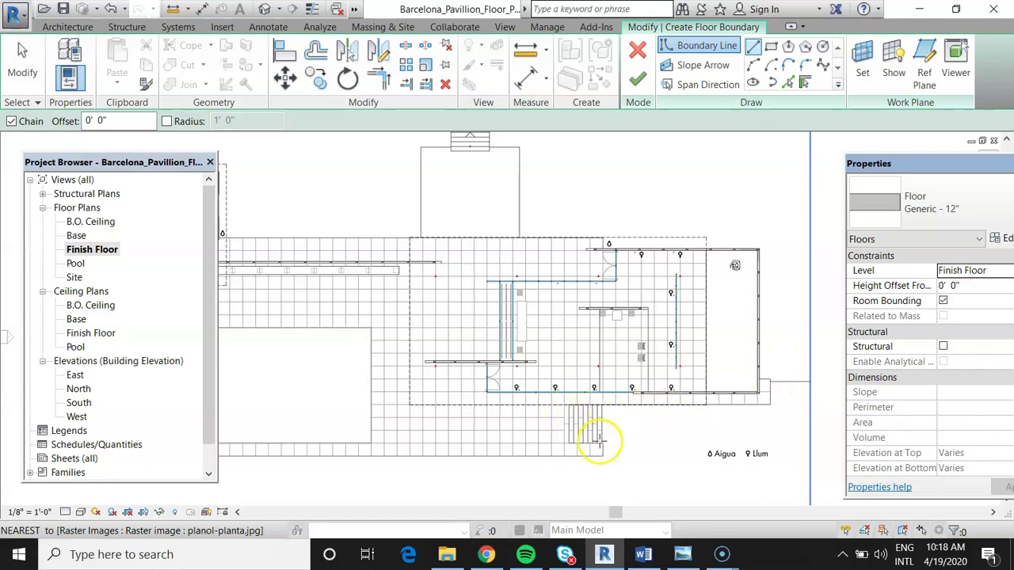
pyautogui.scroll(-1, 606, 455)
pyautogui.scroll(-3, 309, 451)
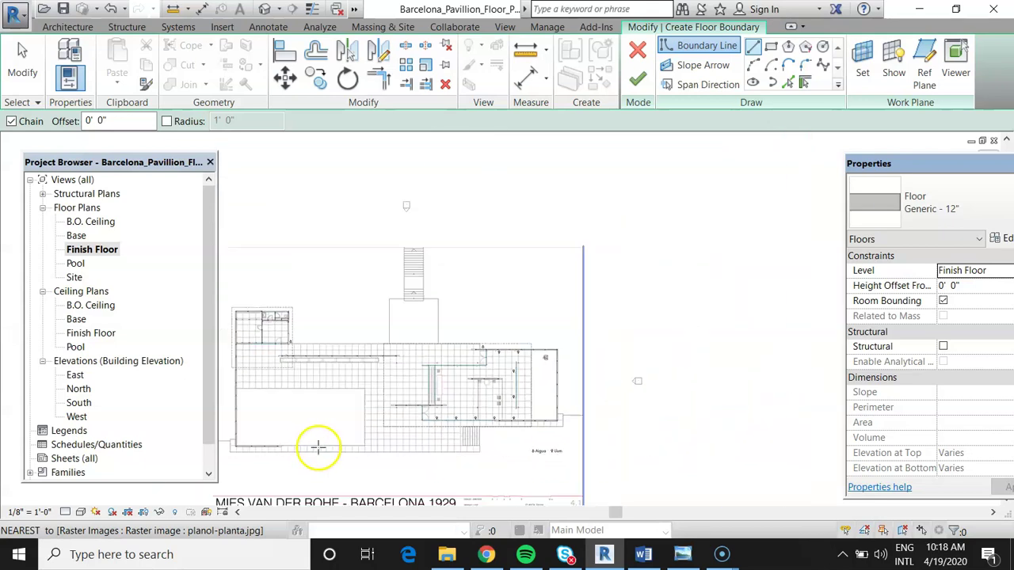
# Step: Examine the small service building's outer walls and dashed roof outline, comparing them with the overall pavilion plan
pyautogui.scroll(3, 291, 428)
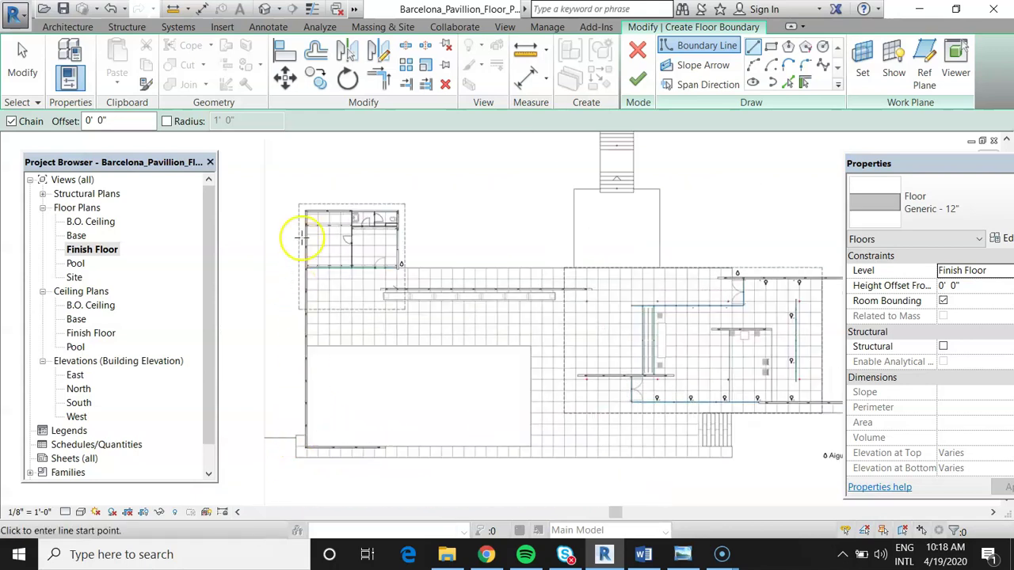
pyautogui.scroll(-1, 316, 222)
pyautogui.scroll(-2, 321, 225)
pyautogui.scroll(1, 570, 250)
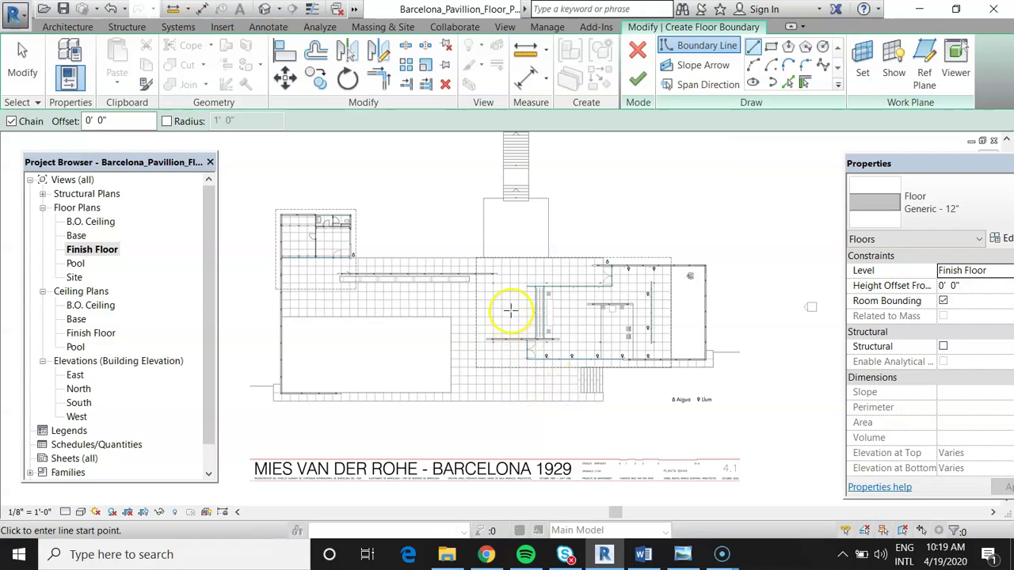
pyautogui.scroll(5, 314, 261)
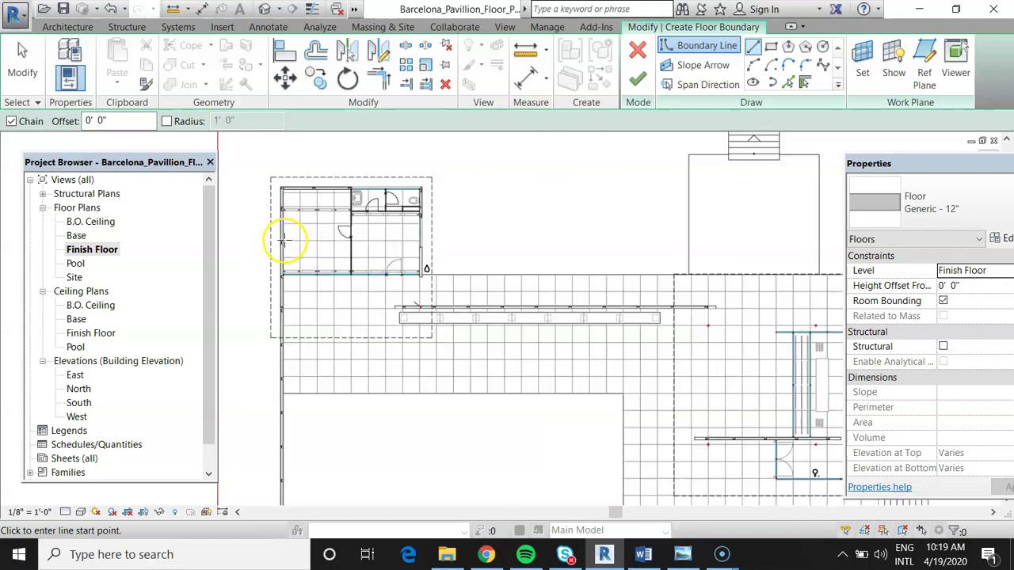
pyautogui.scroll(2, 279, 171)
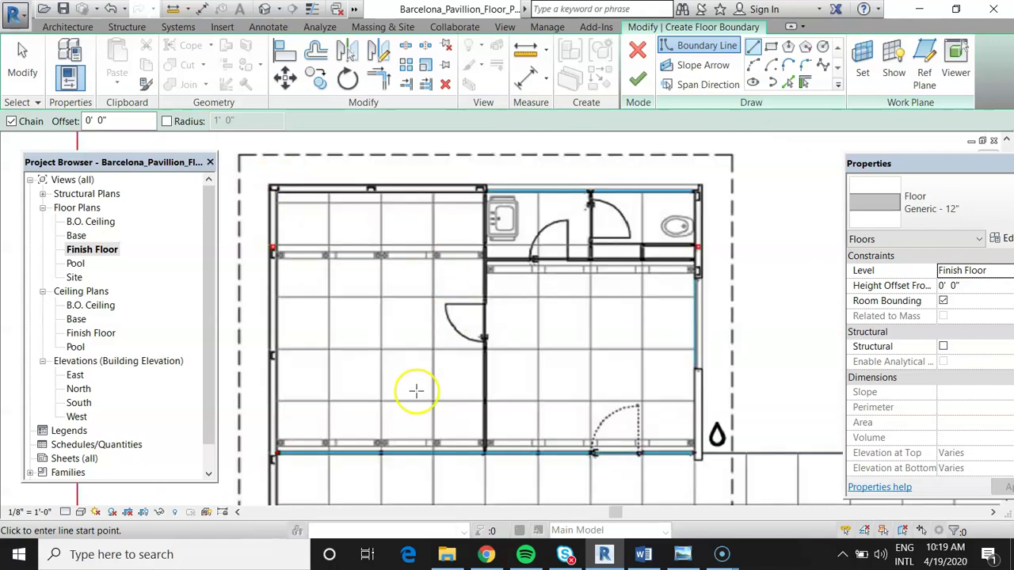
pyautogui.scroll(-2, 416, 390)
pyautogui.scroll(-2, 332, 200)
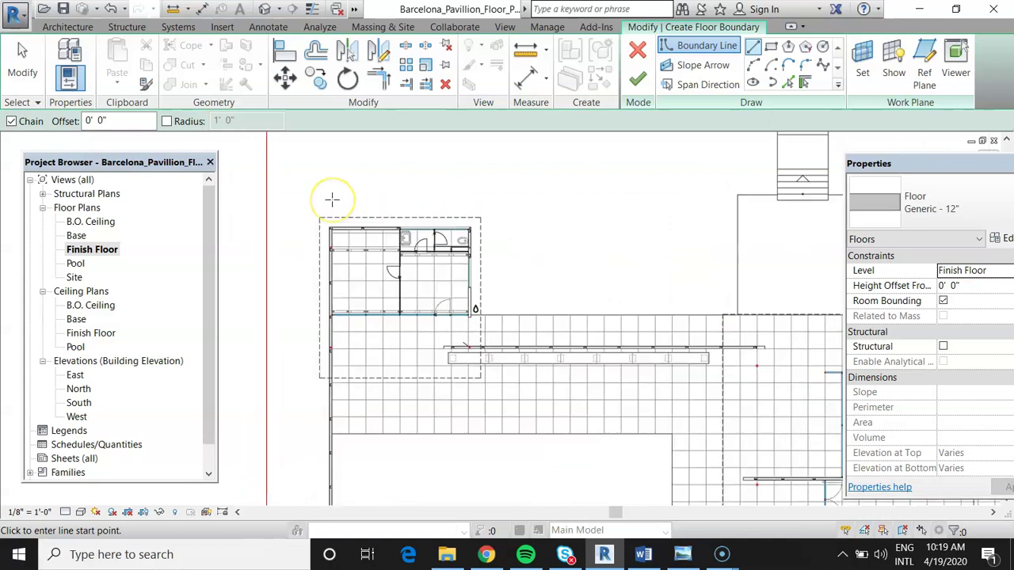
pyautogui.scroll(-1, 332, 215)
pyautogui.scroll(3, 367, 264)
pyautogui.scroll(1, 383, 180)
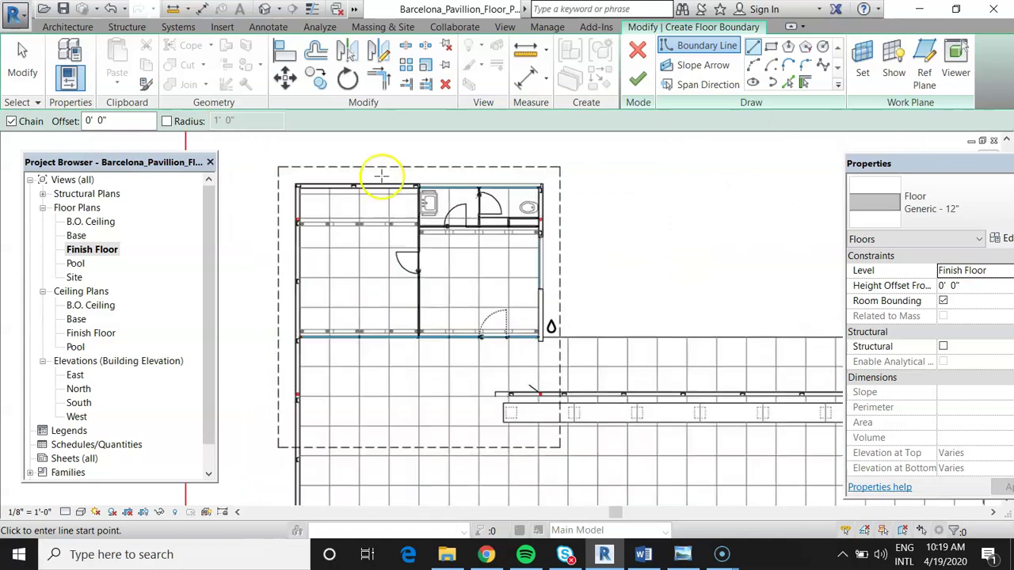
# Step: Bring the Properties palette fully into view, choose the Generic - 12" floor type, and move the palette clear of the plan
pyautogui.moveTo(959, 163); pyautogui.dragTo(832, 154)
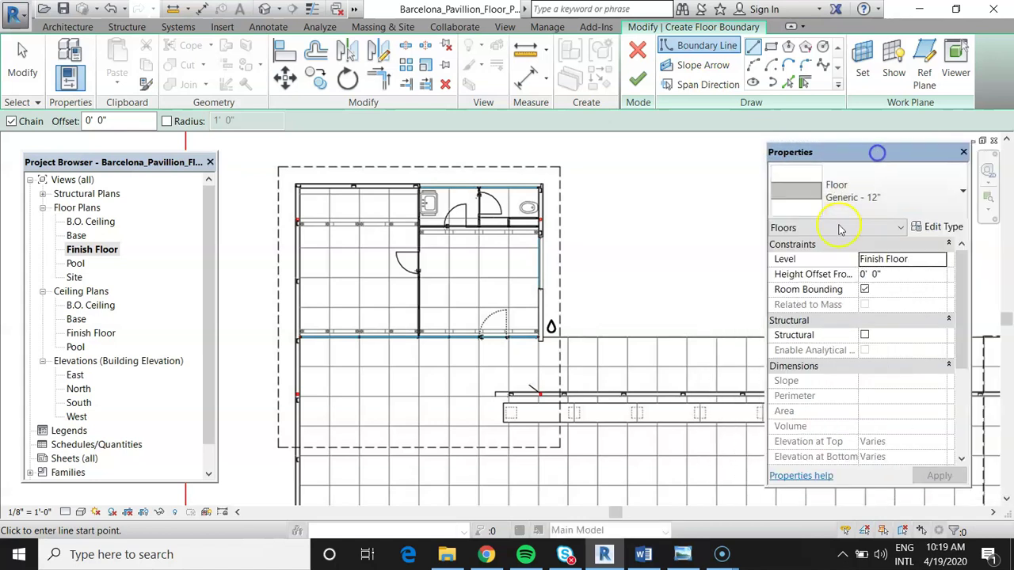
pyautogui.click(914, 205)
pyautogui.moveTo(905, 160); pyautogui.dragTo(768, 144)
pyautogui.click(881, 198)
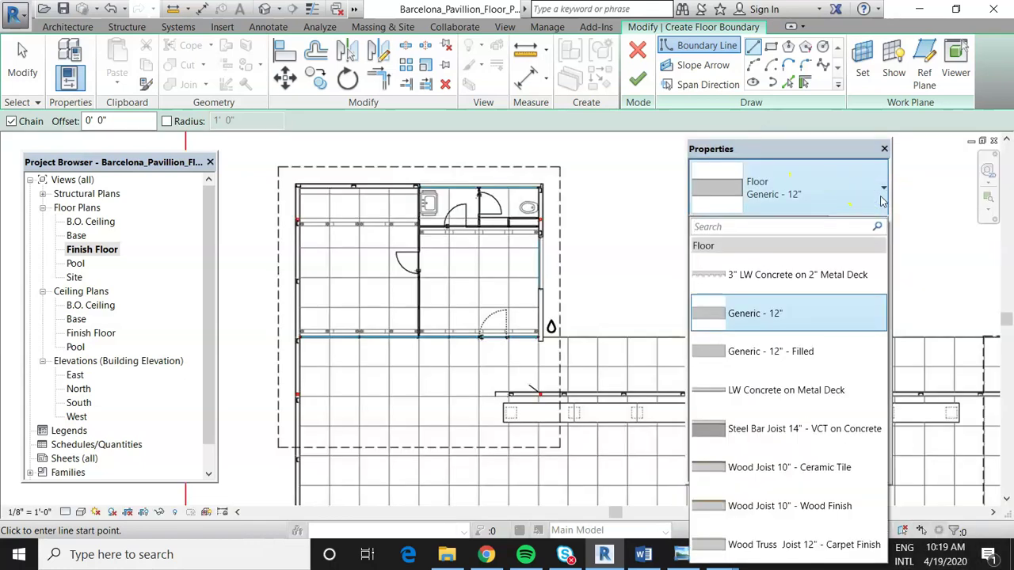
pyautogui.click(809, 315)
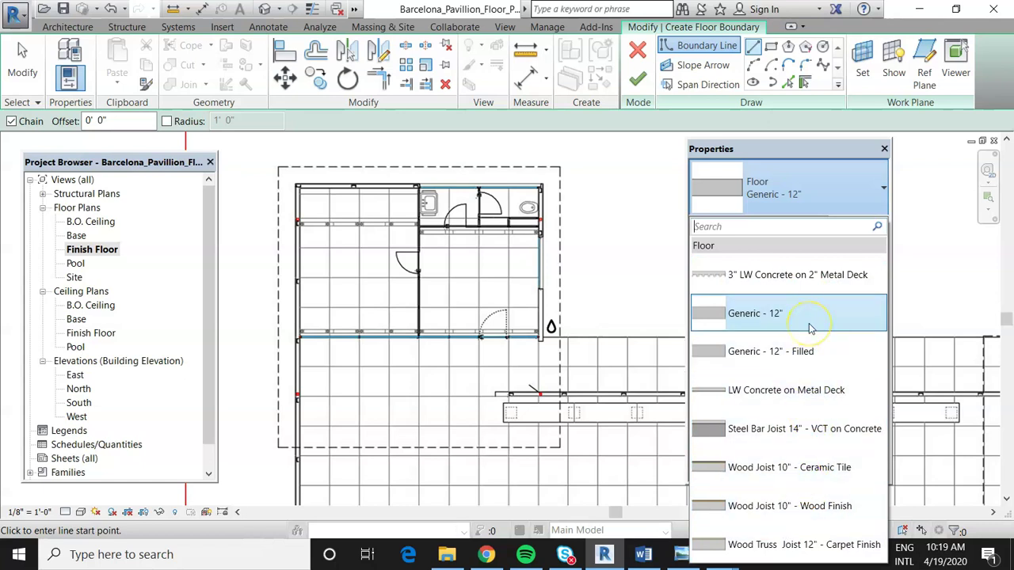
pyautogui.click(809, 194)
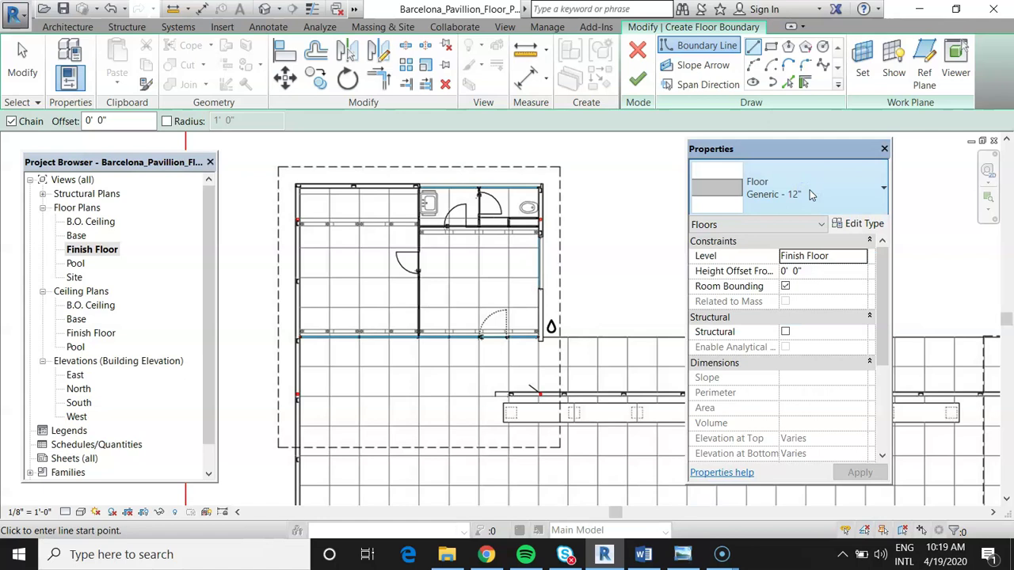
pyautogui.moveTo(837, 153); pyautogui.dragTo(924, 159)
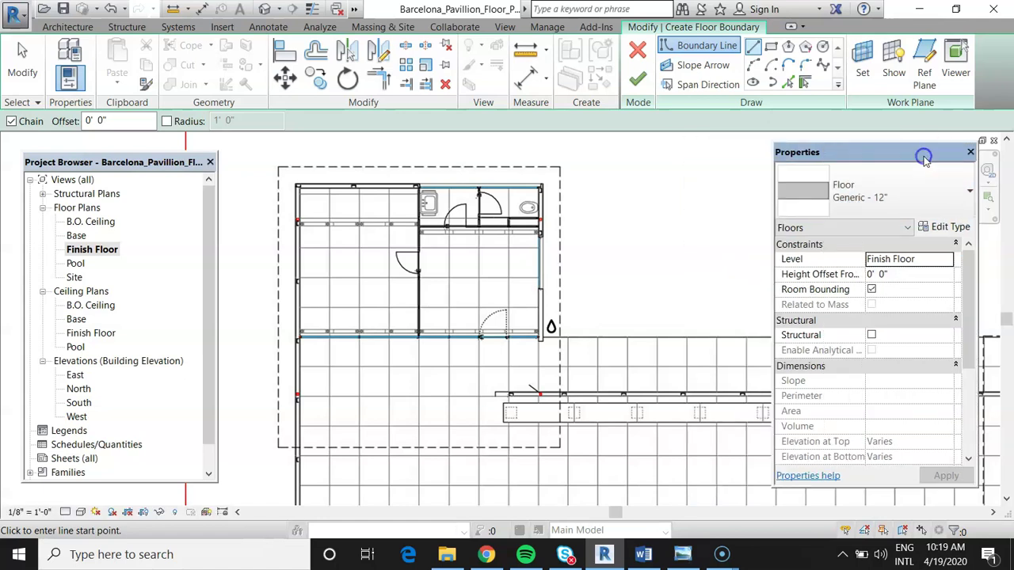
# Step: Review the floor's Level and Height Offset From Level constraints against the levels in the Project Browser
pyautogui.click(884, 236)
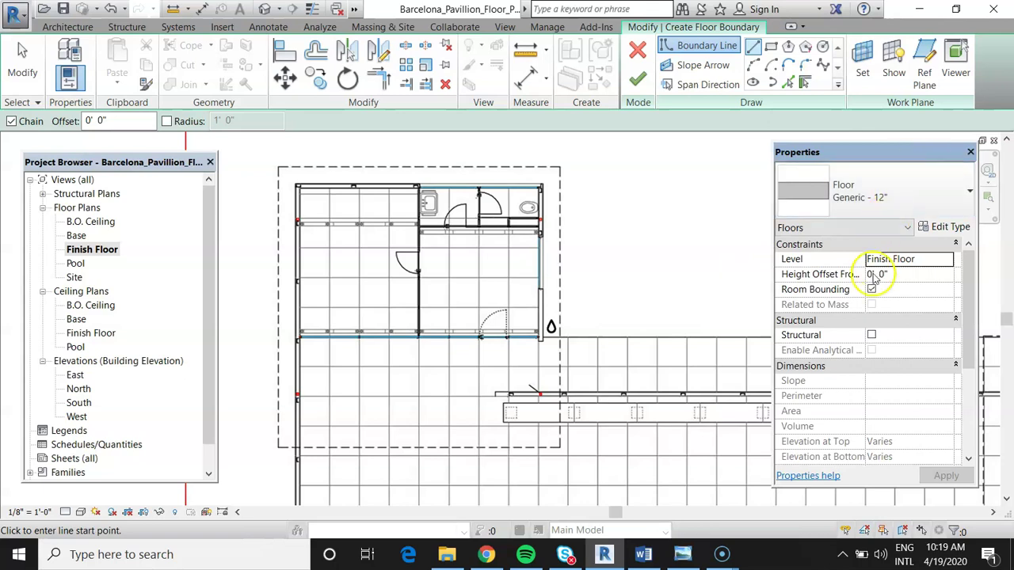
pyautogui.moveTo(972, 299)
pyautogui.mouseDown()
pyautogui.moveTo(968, 316)
pyautogui.moveTo(969, 285)
pyautogui.mouseUp()
pyautogui.click(122, 269)
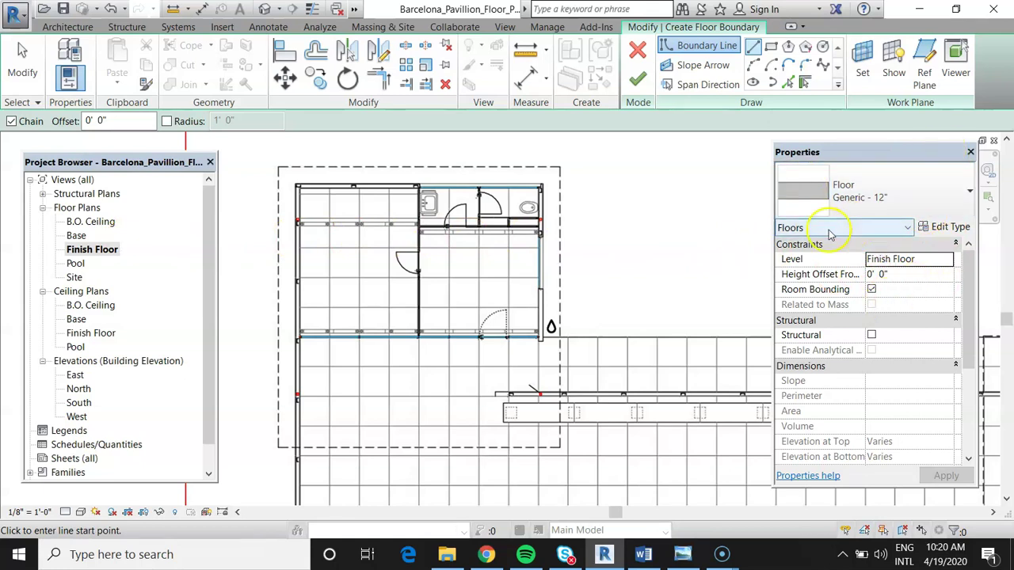
# Step: Sketch a horizontal boundary line along the service building's upper outer wall, from its upper-left corner to its upper-right corner
pyautogui.scroll(5, 285, 208)
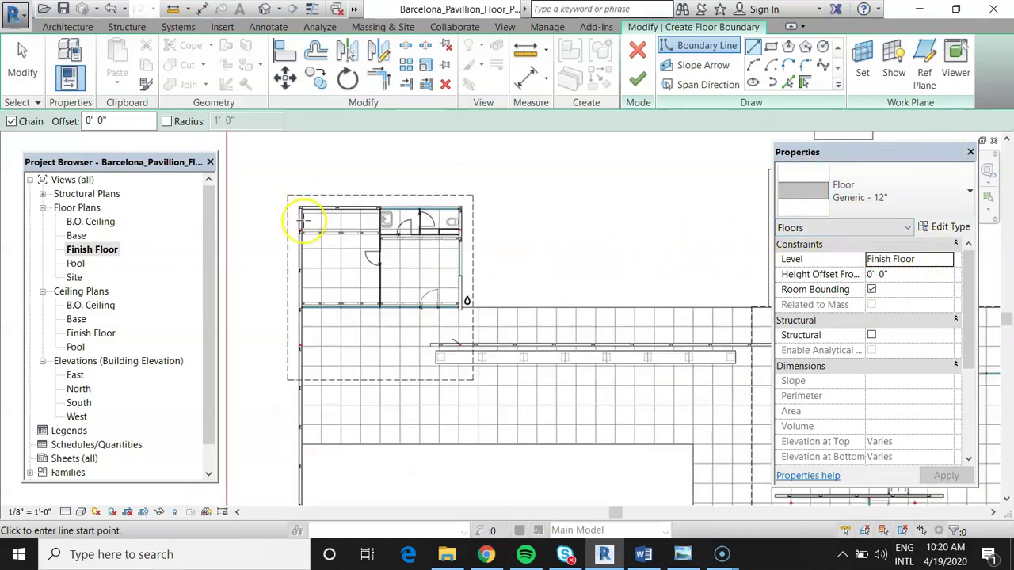
pyautogui.scroll(4, 277, 198)
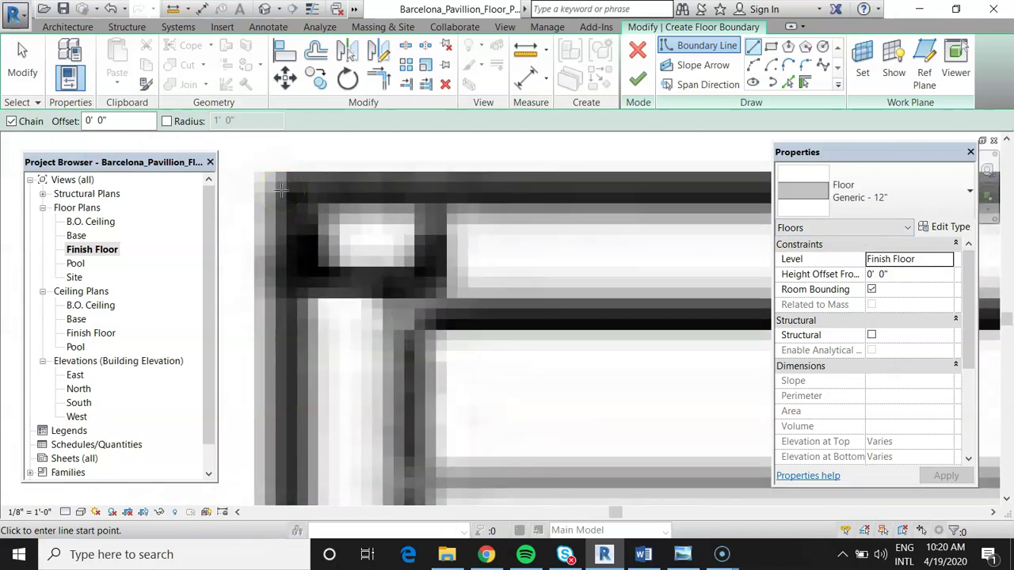
pyautogui.scroll(-2, 281, 190)
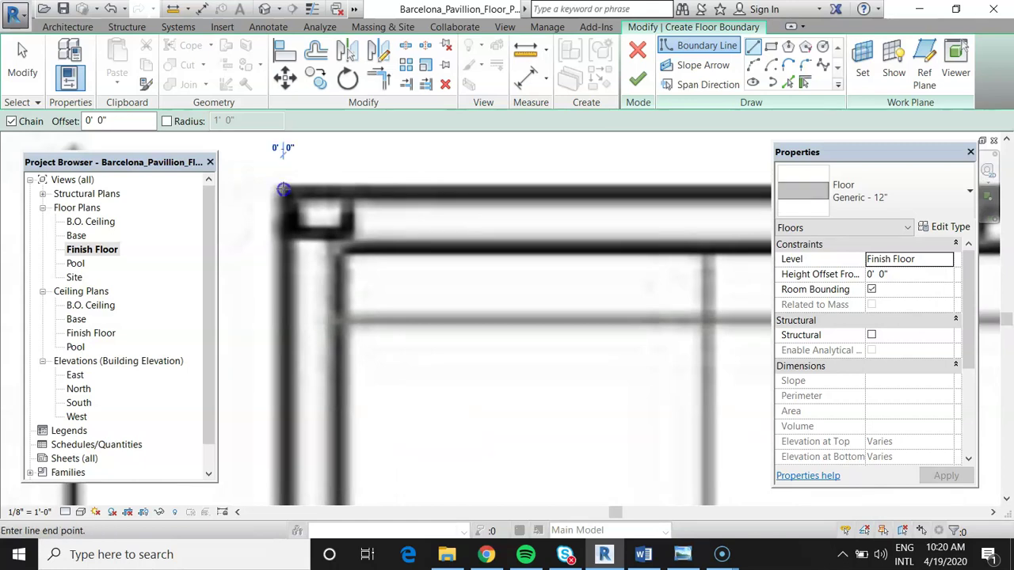
pyautogui.scroll(-2, 281, 194)
pyautogui.click(247, 222)
pyautogui.scroll(-2, 244, 222)
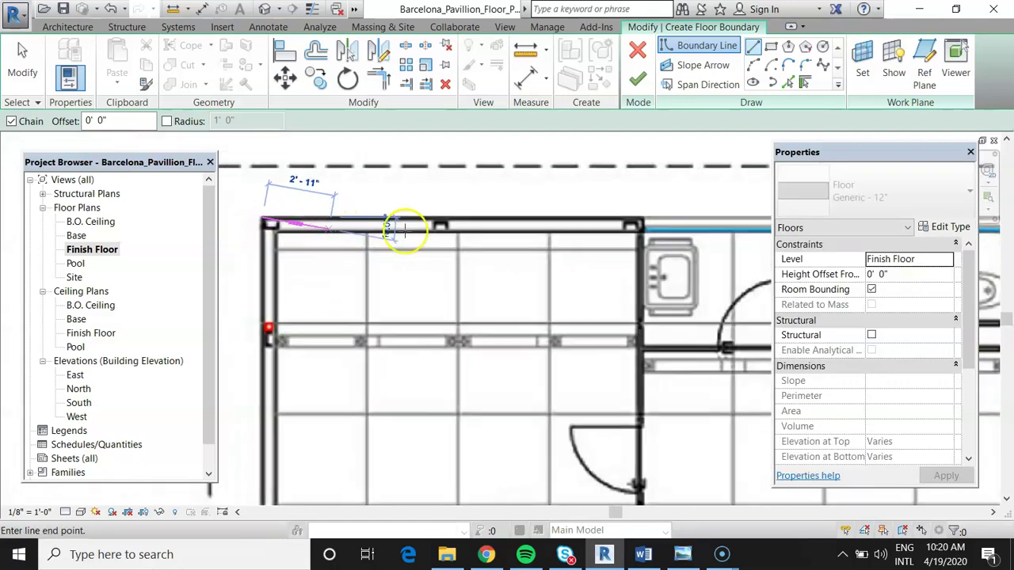
pyautogui.moveTo(475, 221); pyautogui.dragTo(441, 218, button='middle')
pyautogui.scroll(-4, 506, 226)
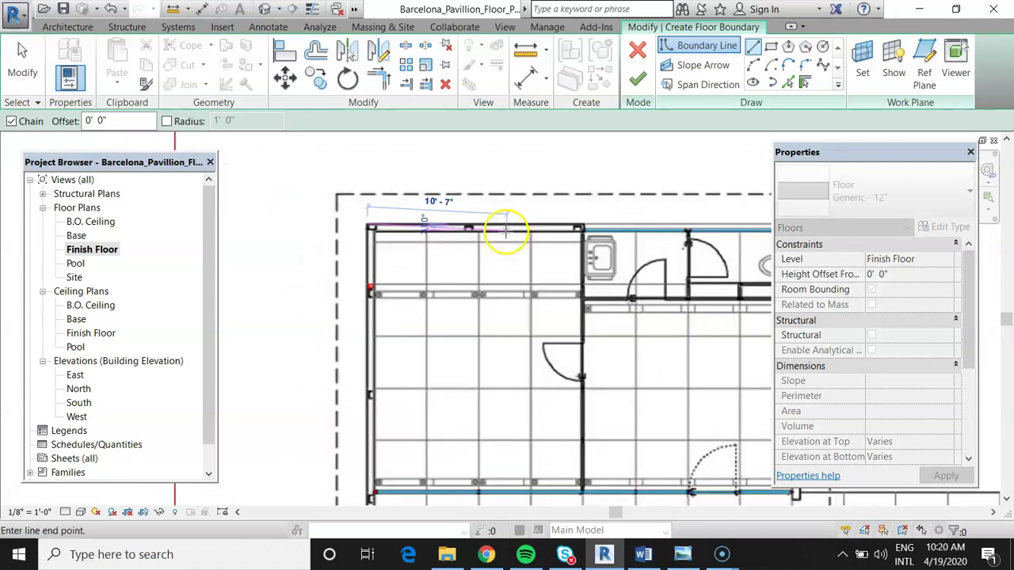
pyautogui.scroll(2, 623, 233)
pyautogui.scroll(5, 624, 234)
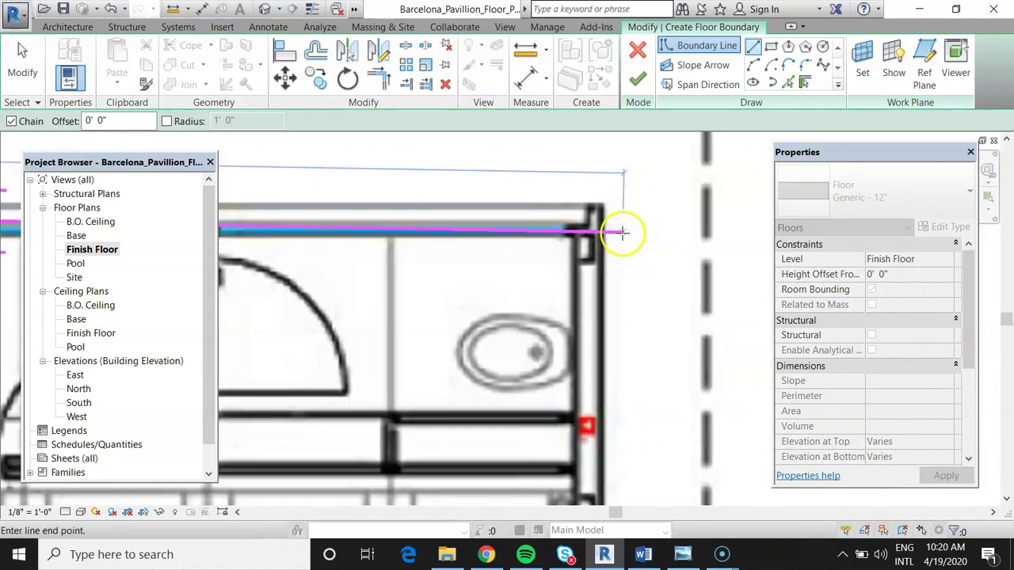
pyautogui.scroll(2, 595, 198)
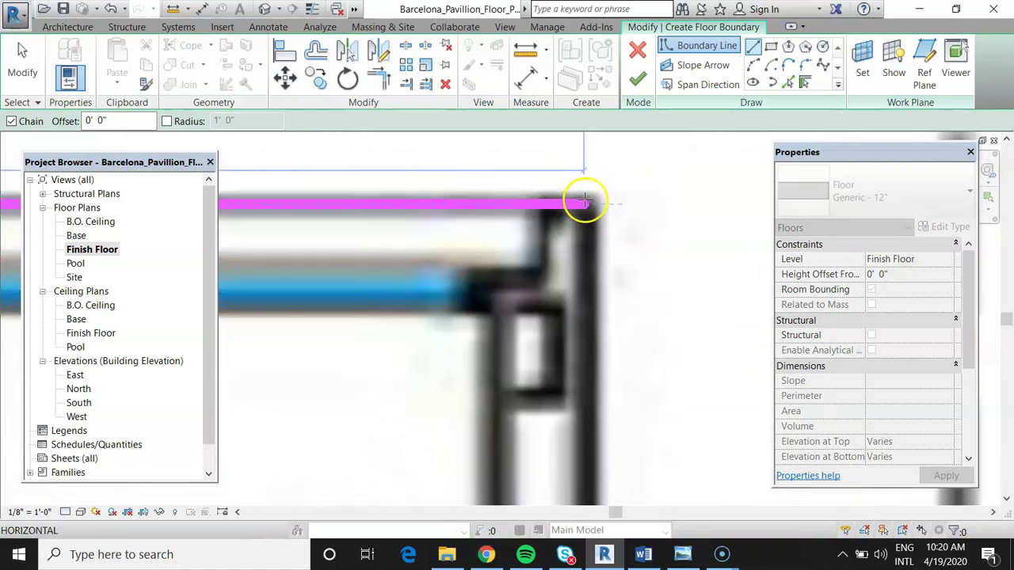
pyautogui.scroll(-5, 583, 198)
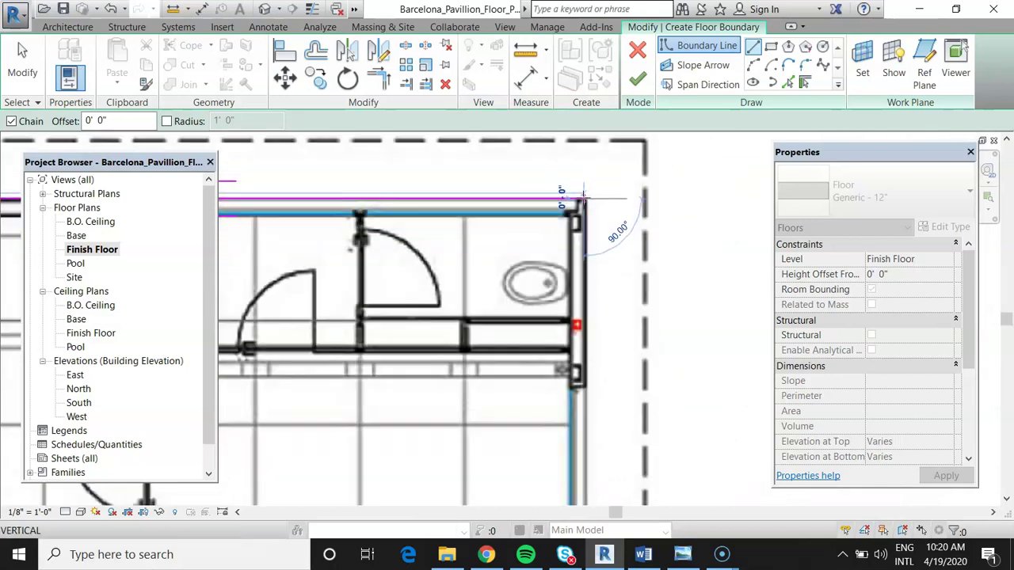
pyautogui.click(582, 199)
# Step: Continue the boundary vertically down the service building's right outer wall face to the paving's upper edge
pyautogui.scroll(5, 585, 362)
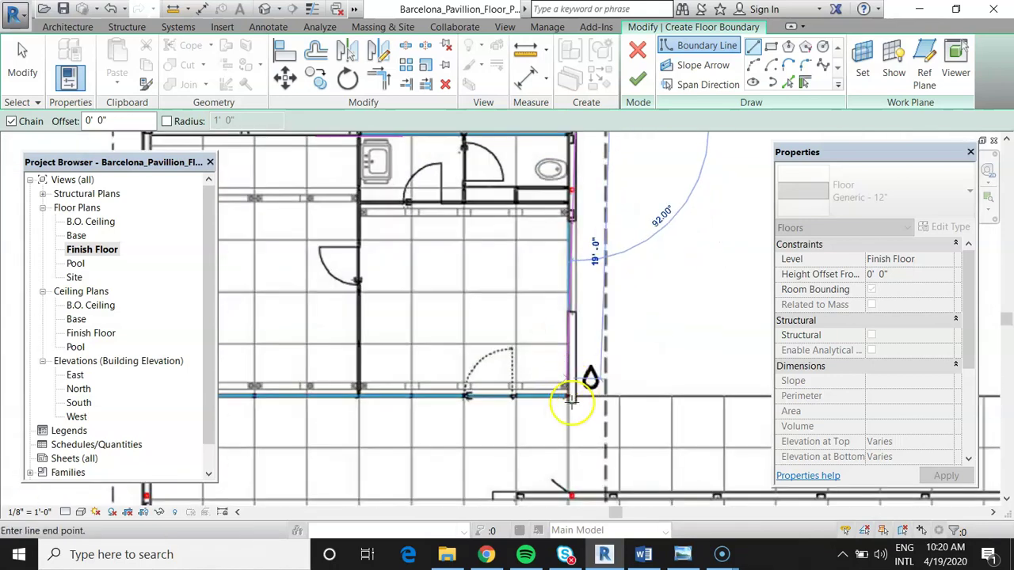
pyautogui.scroll(3, 582, 399)
pyautogui.scroll(-5, 546, 325)
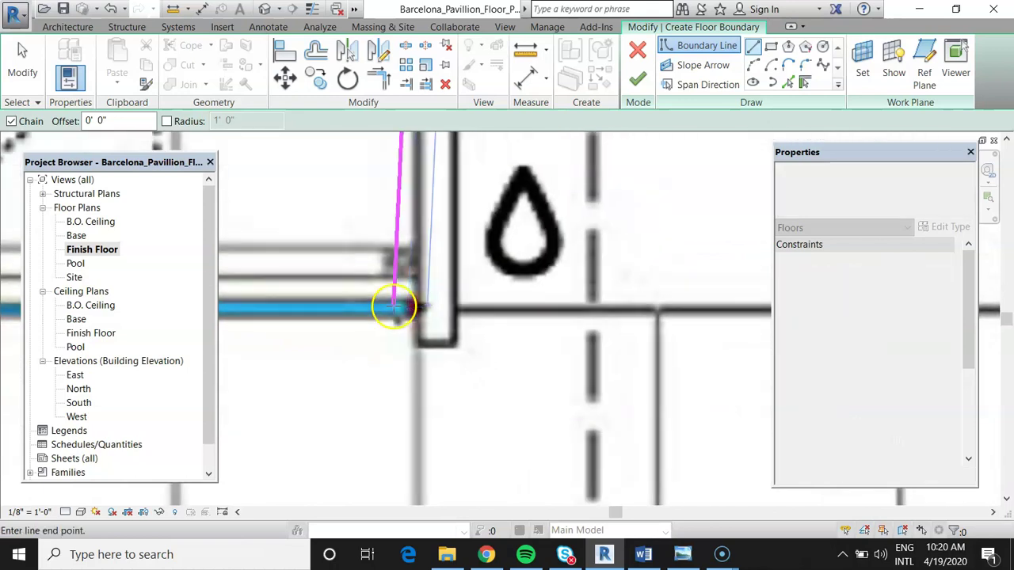
pyautogui.scroll(-2, 392, 307)
pyautogui.scroll(6, 404, 316)
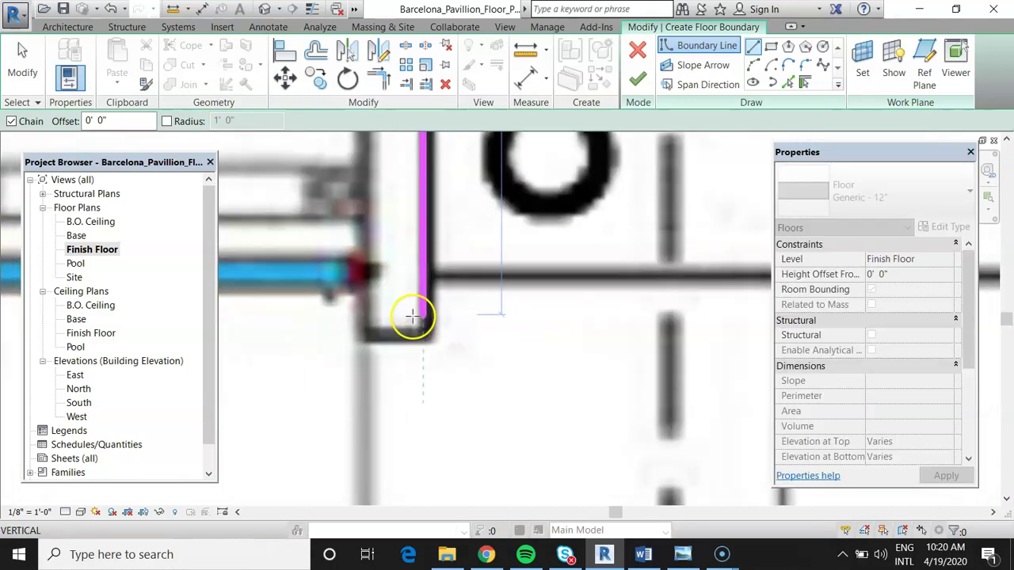
pyautogui.click(424, 272)
# Step: Extend the boundary horizontally along the paving's upper edge to its corner just above the main pavilion's wall
pyautogui.scroll(-8, 339, 303)
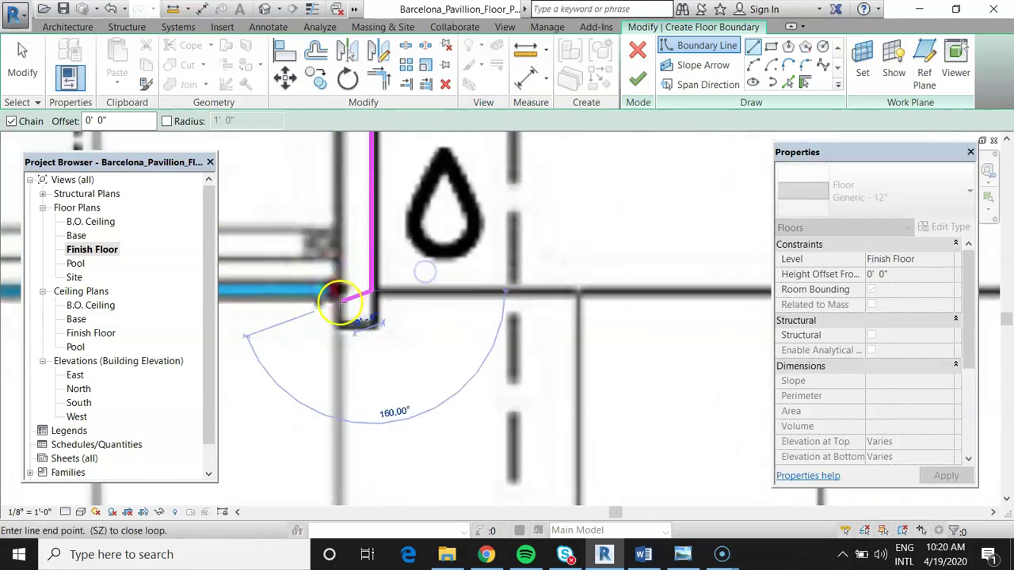
pyautogui.scroll(8, 555, 307)
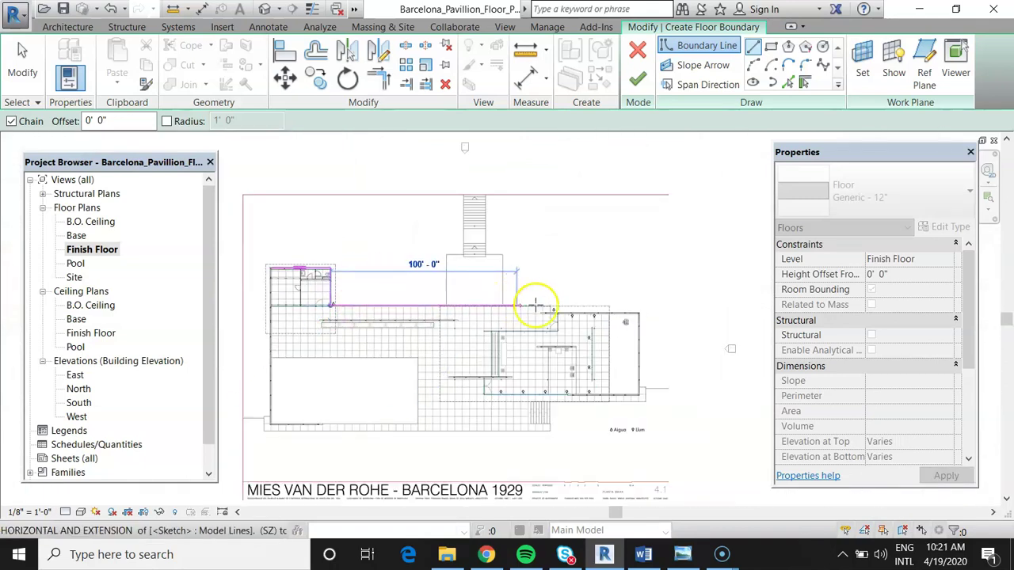
pyautogui.scroll(5, 349, 312)
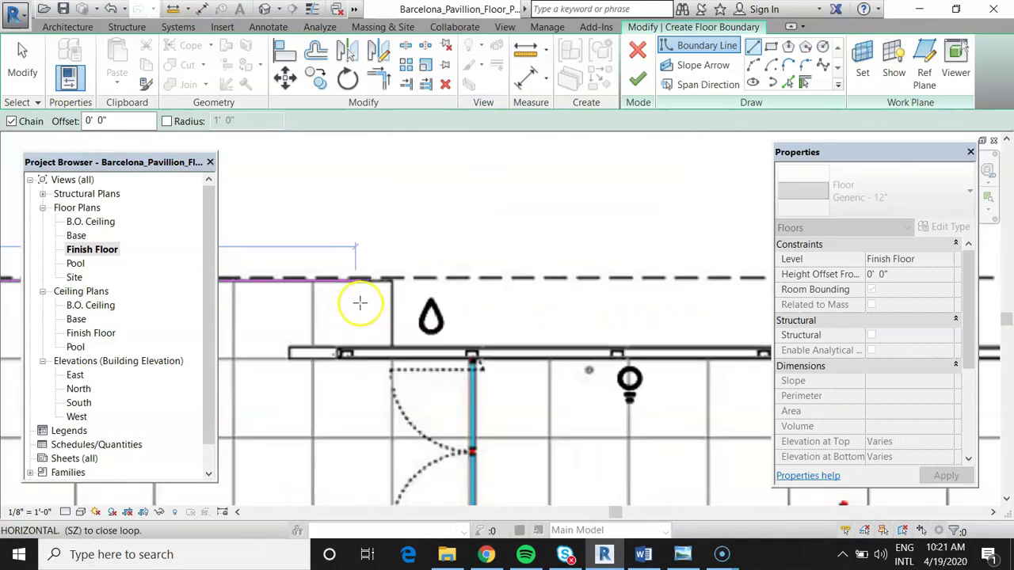
pyautogui.click(415, 263)
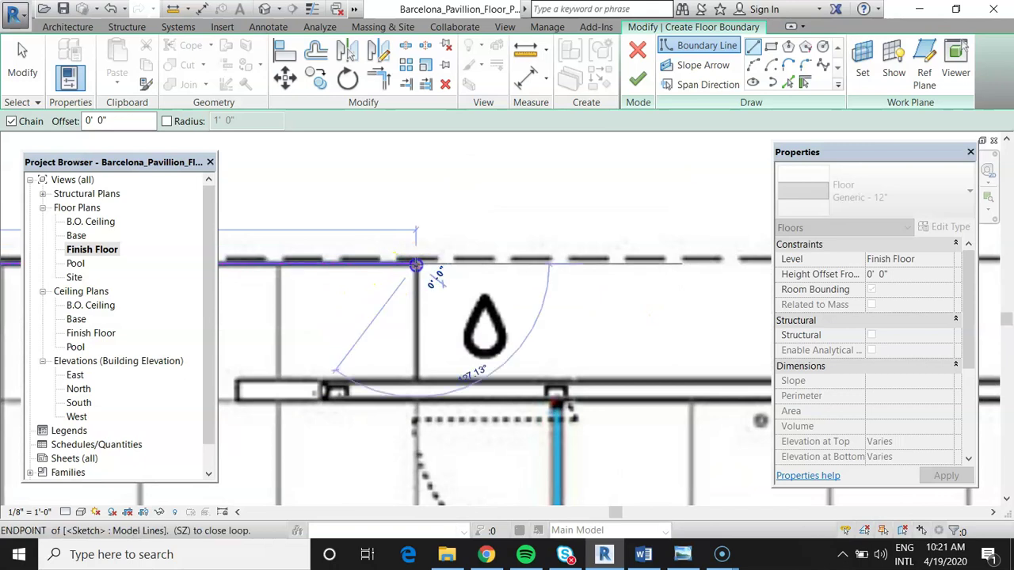
# Step: Run the boundary about 3' 4" down to the main pavilion's upper wall, and continue along its outer face to the far corner
pyautogui.click(417, 380)
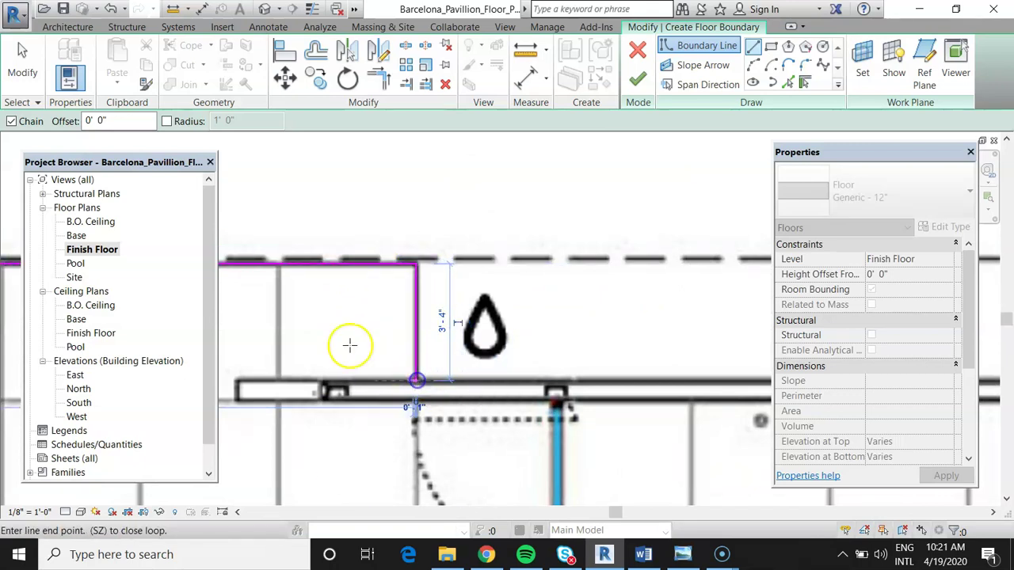
pyautogui.scroll(-5, 277, 293)
pyautogui.scroll(5, 656, 266)
pyautogui.click(684, 256)
pyautogui.scroll(-4, 645, 224)
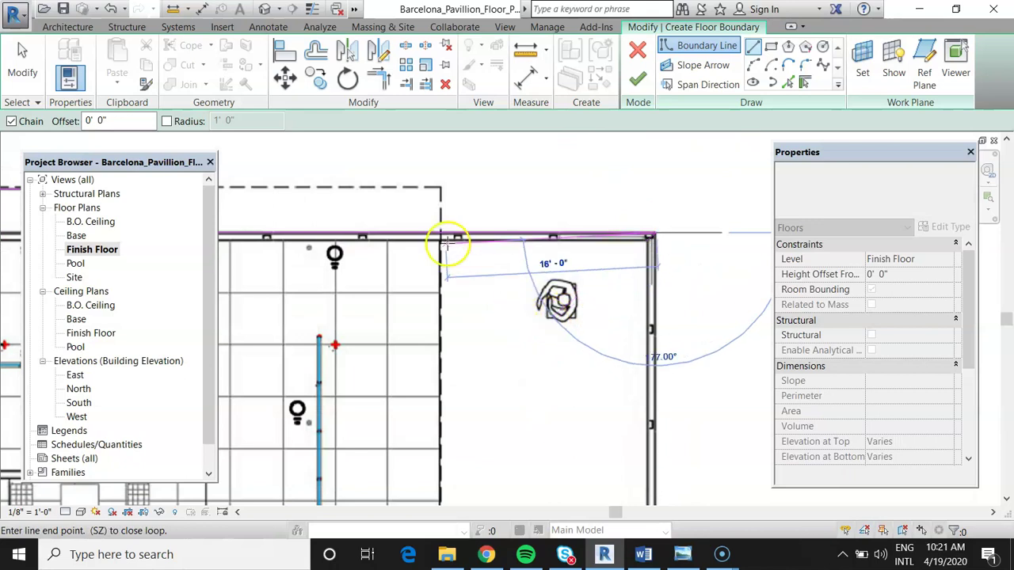
# Step: Continue the boundary down the small pool's outer wall to the projecting ledge, and across to the ledge's outer corner
pyautogui.scroll(-4, 565, 271)
pyautogui.scroll(6, 547, 491)
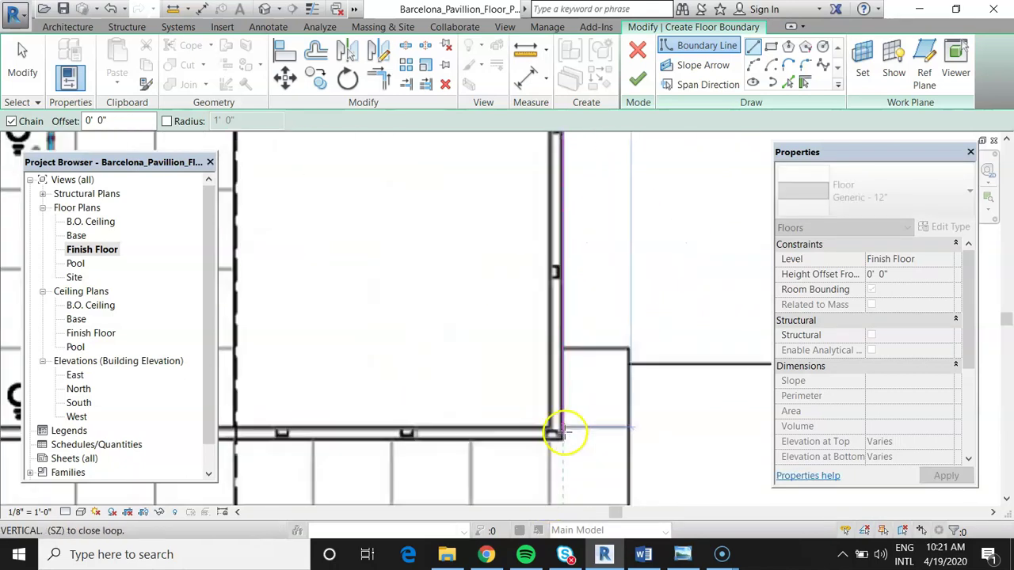
pyautogui.click(546, 319)
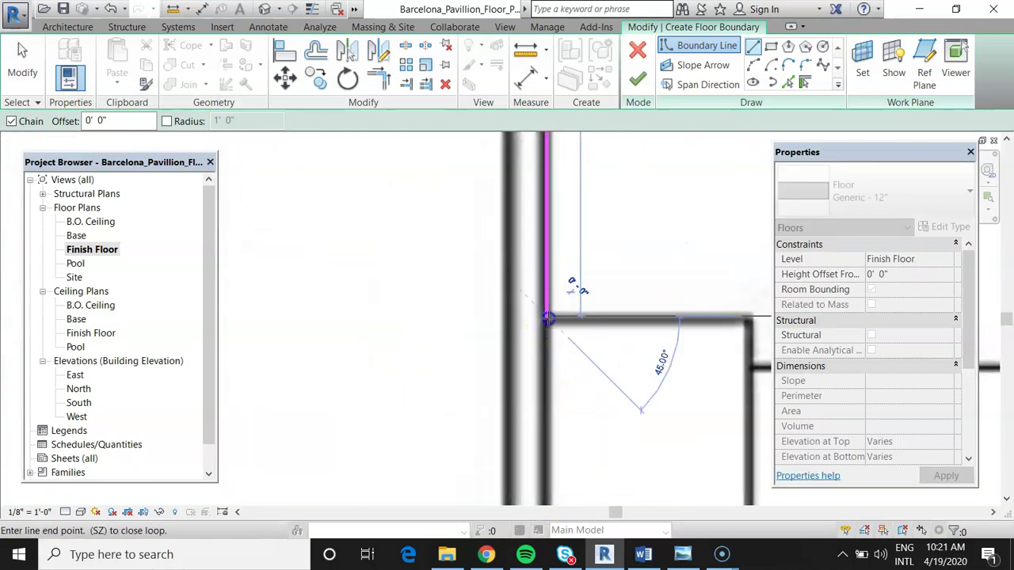
pyautogui.click(748, 317)
# Step: Draw the boundary down the projecting ledge's outer edge to the platform's lower-right corner
pyautogui.scroll(-3, 577, 256)
pyautogui.scroll(5, 615, 396)
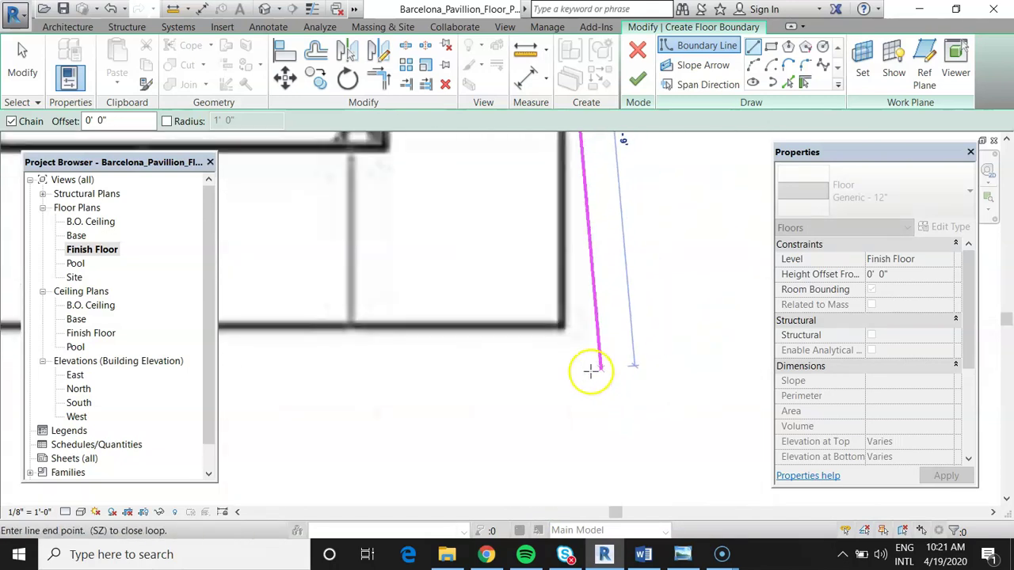
pyautogui.scroll(1, 590, 370)
pyautogui.click(552, 311)
# Step: Run the floor boundary horizontally from the platform's lower-right corner to the inner upper corner of the entrance stair
pyautogui.scroll(-3, 702, 339)
pyautogui.scroll(-2, 570, 357)
pyautogui.scroll(6, 491, 349)
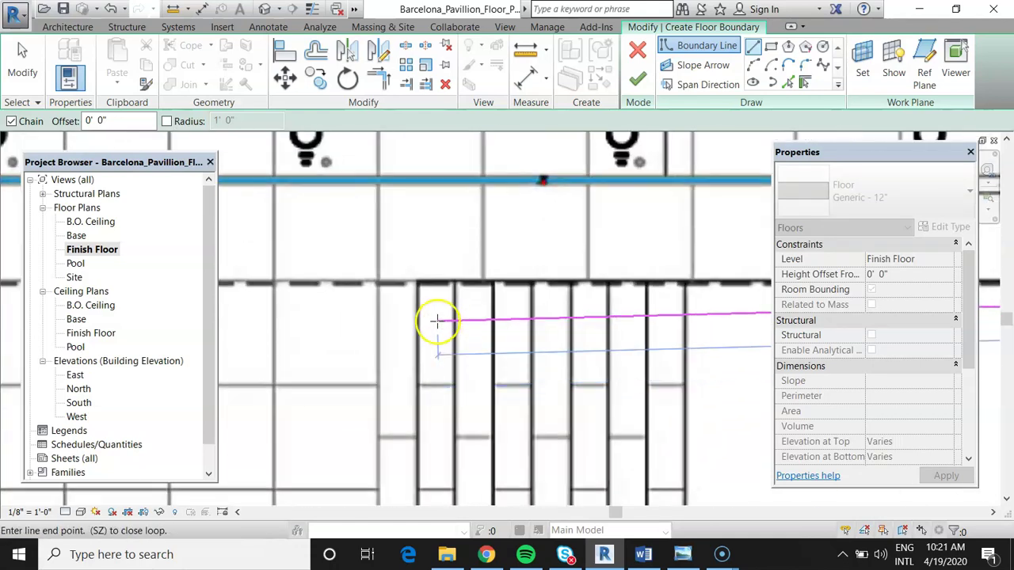
pyautogui.scroll(2, 428, 301)
pyautogui.scroll(2, 422, 277)
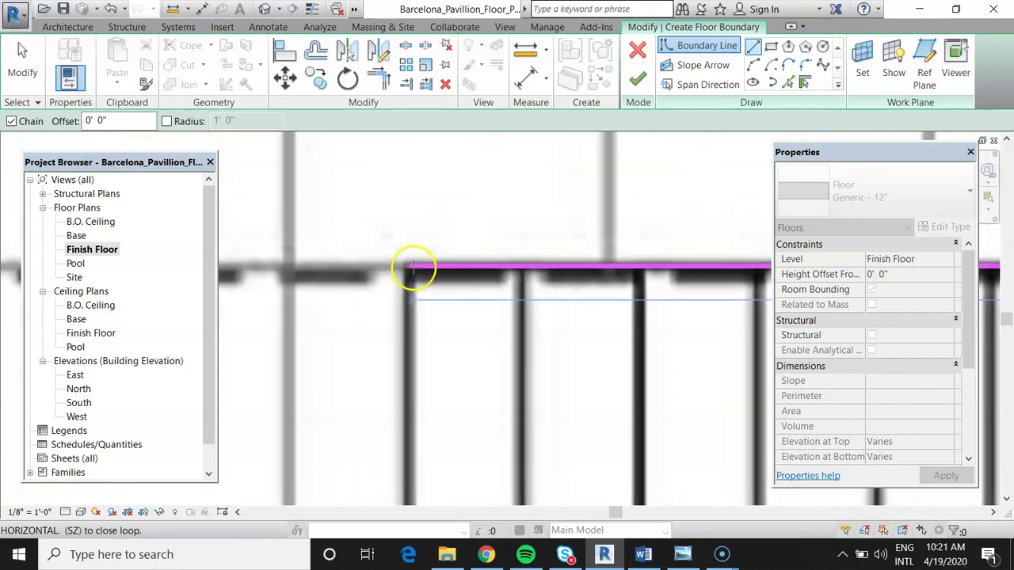
pyautogui.click(410, 267)
# Step: Draw the boundary down the stair's inner side to its foot, and about 10' 4" across to the paving's outer corner
pyautogui.scroll(-5, 410, 253)
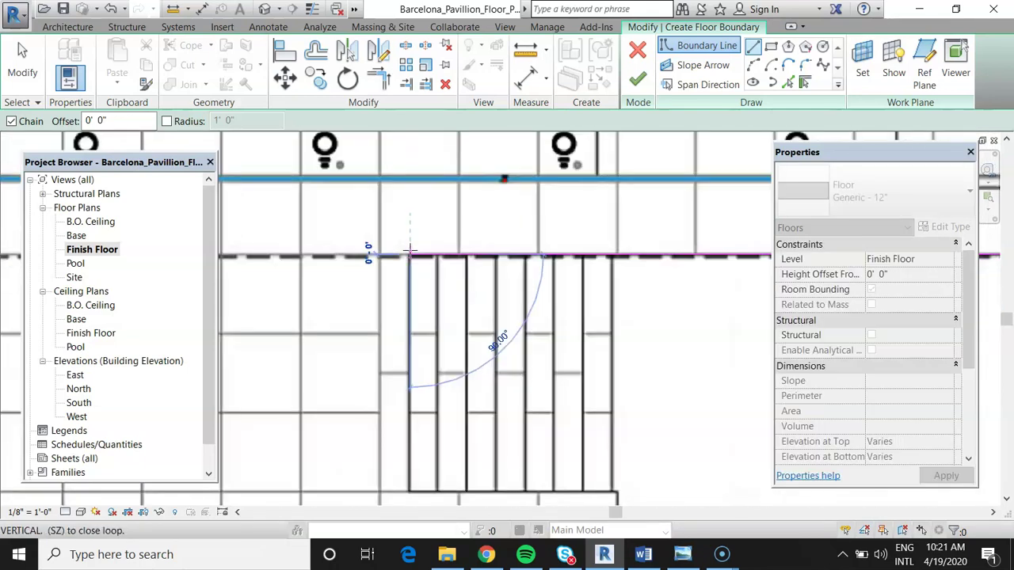
pyautogui.scroll(6, 408, 332)
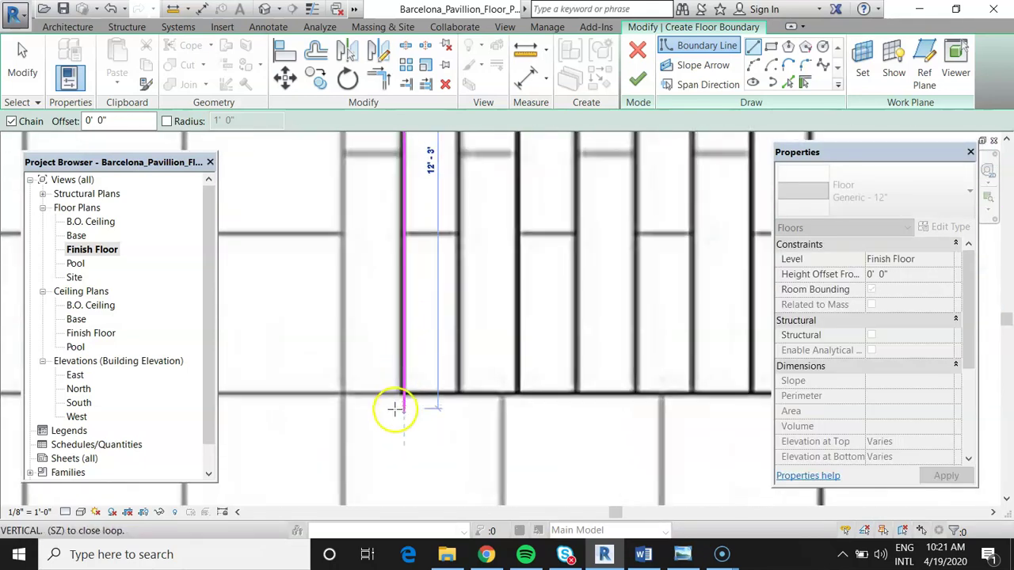
pyautogui.click(408, 385)
pyautogui.scroll(-2, 380, 349)
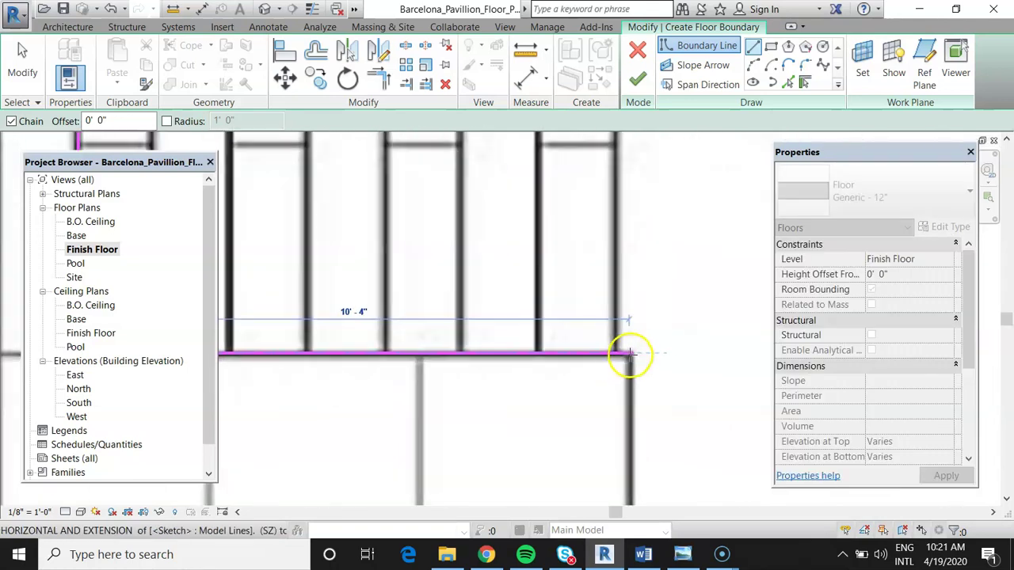
pyautogui.click(626, 358)
# Step: Continue the boundary about 4' down the paving's short end, and along the platform's full lower edge to its lower-left corner
pyautogui.scroll(-2, 630, 356)
pyautogui.scroll(5, 641, 368)
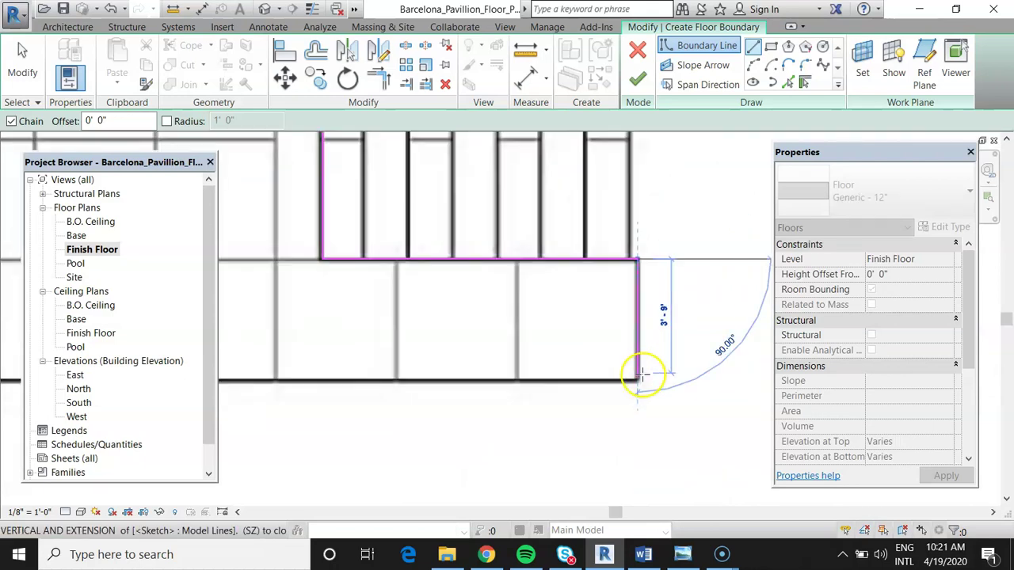
pyautogui.click(631, 383)
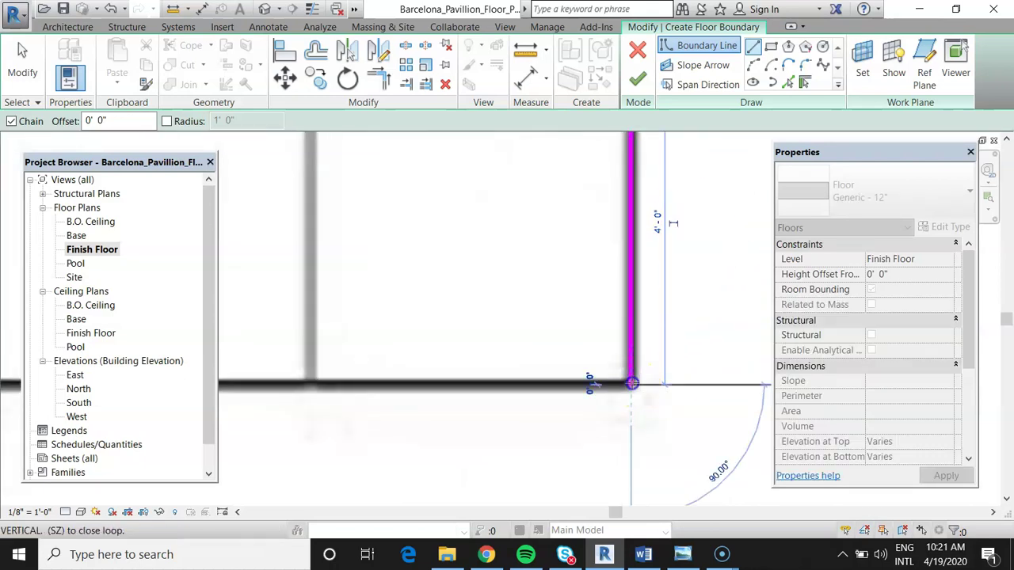
pyautogui.scroll(-5, 715, 346)
pyautogui.scroll(-3, 718, 351)
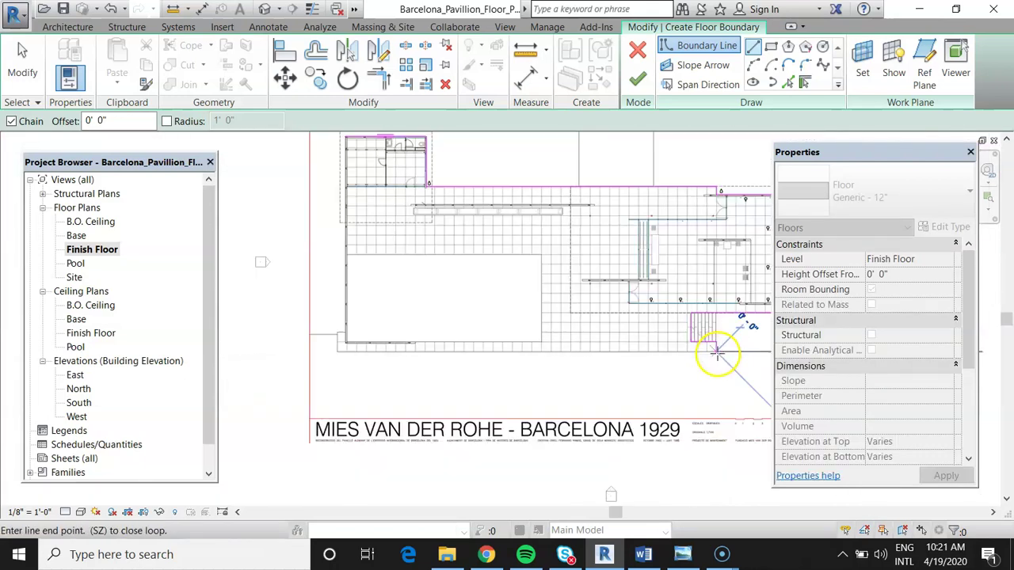
pyautogui.scroll(5, 437, 353)
pyautogui.scroll(4, 335, 337)
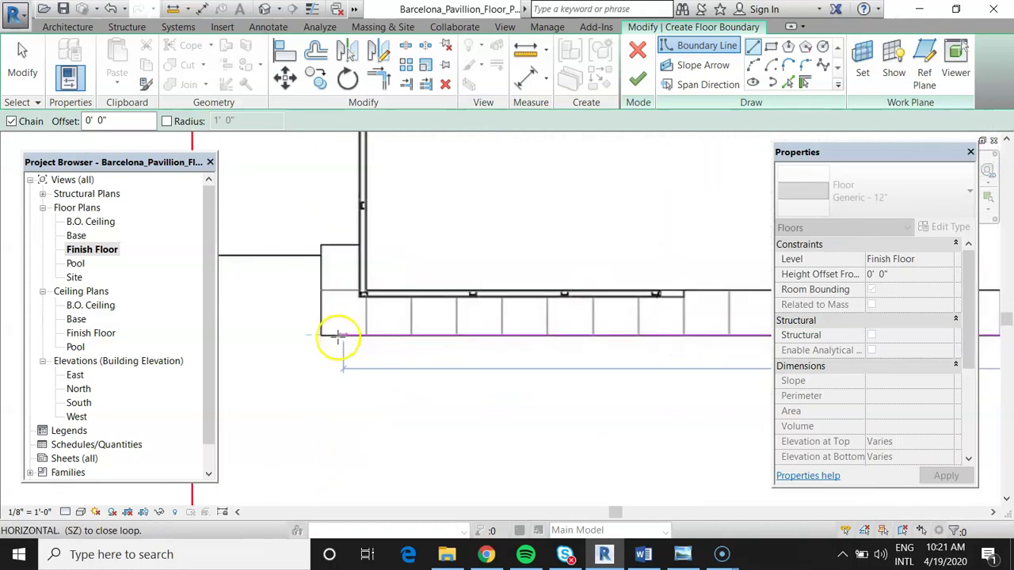
pyautogui.click(302, 331)
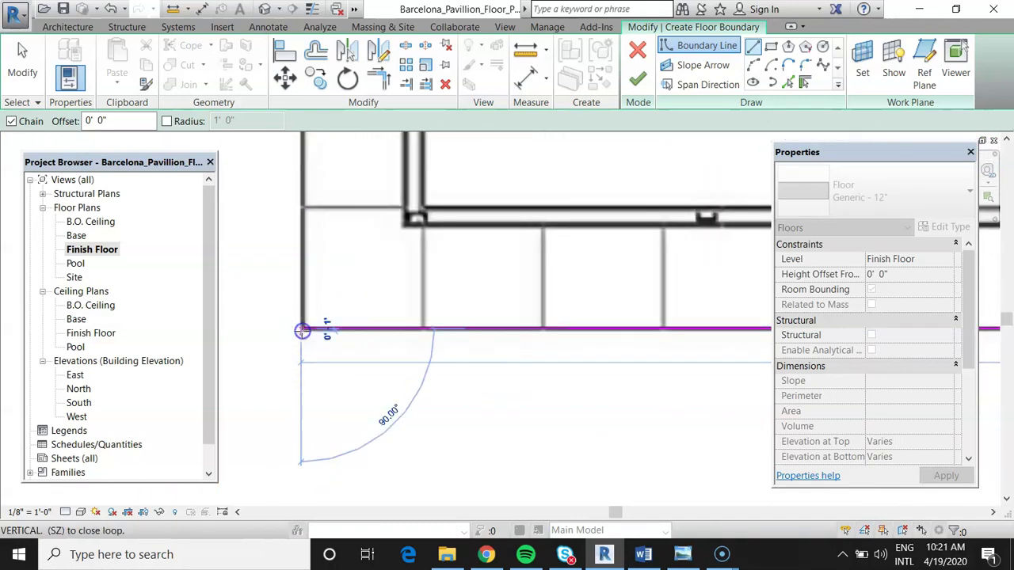
# Step: Trace the boundary about 7' 11" up the lower-left projection and about 3' 5" across to the wall's outer face
pyautogui.scroll(4, 301, 222)
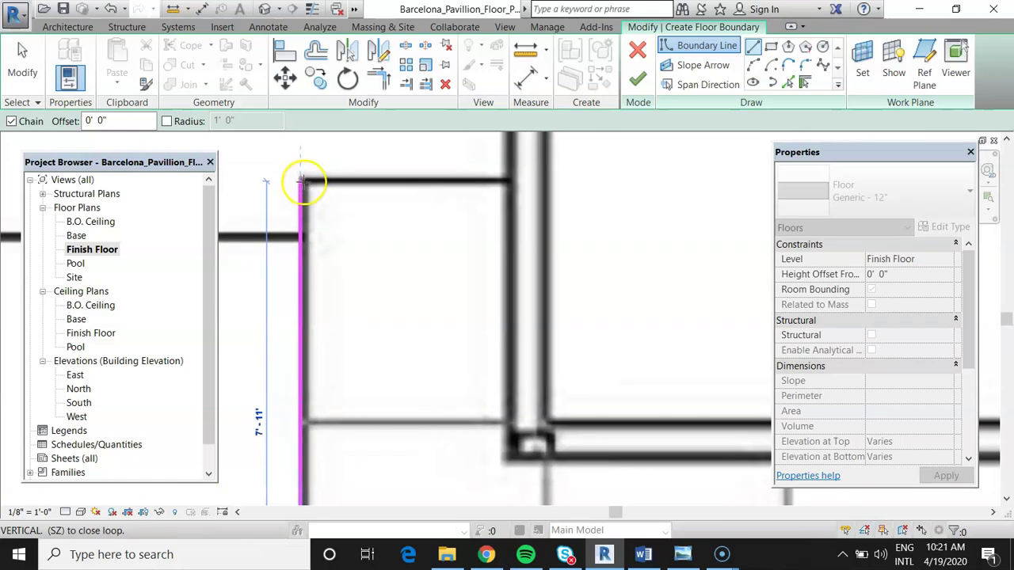
pyautogui.click(302, 181)
pyautogui.click(508, 180)
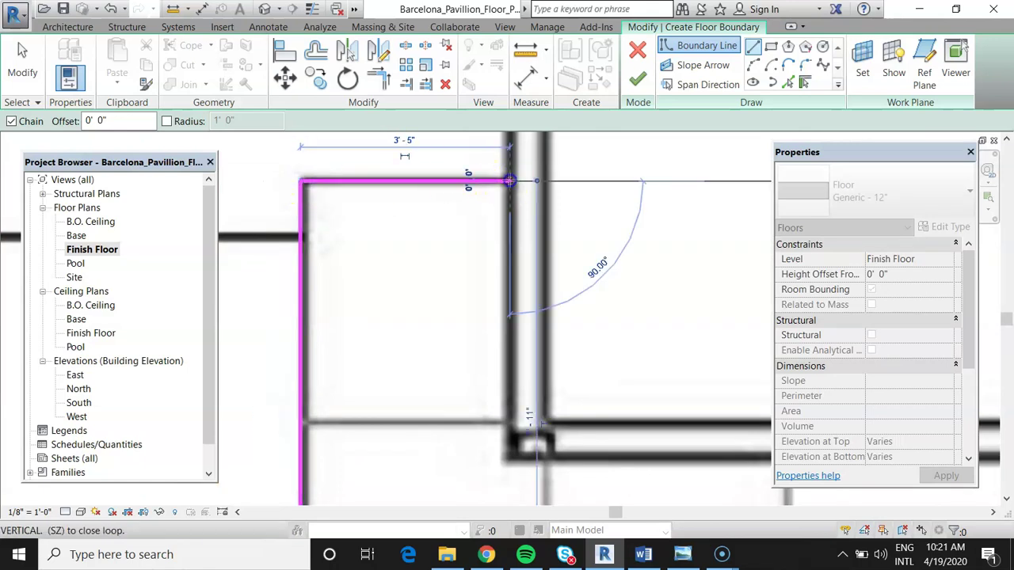
# Step: Draw the boundary up the outer face of the long left wall, ending just short of the small building's upper-left corner
pyautogui.scroll(-5, 428, 333)
pyautogui.scroll(-3, 427, 336)
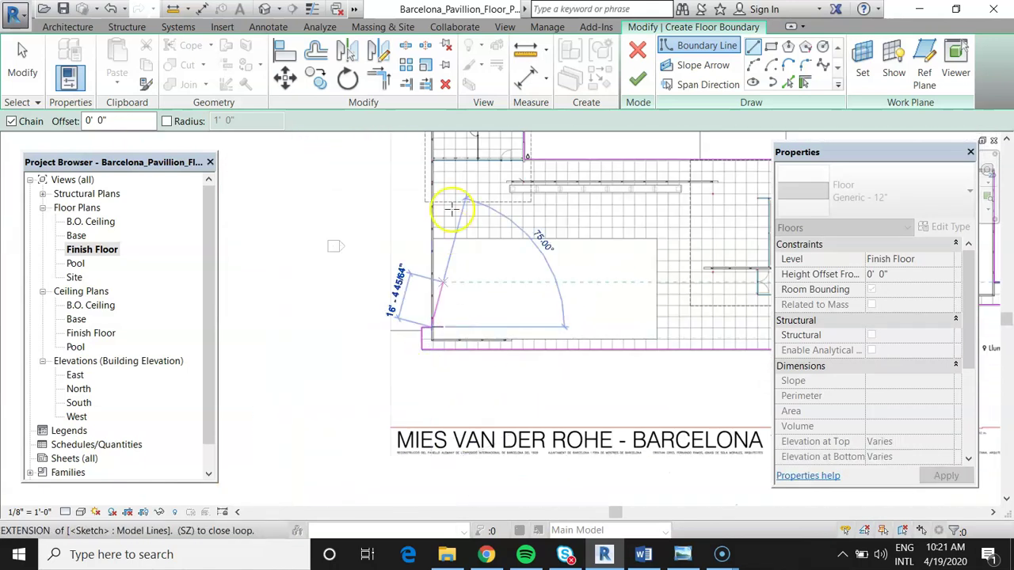
pyautogui.scroll(-2, 453, 169)
pyautogui.scroll(8, 452, 155)
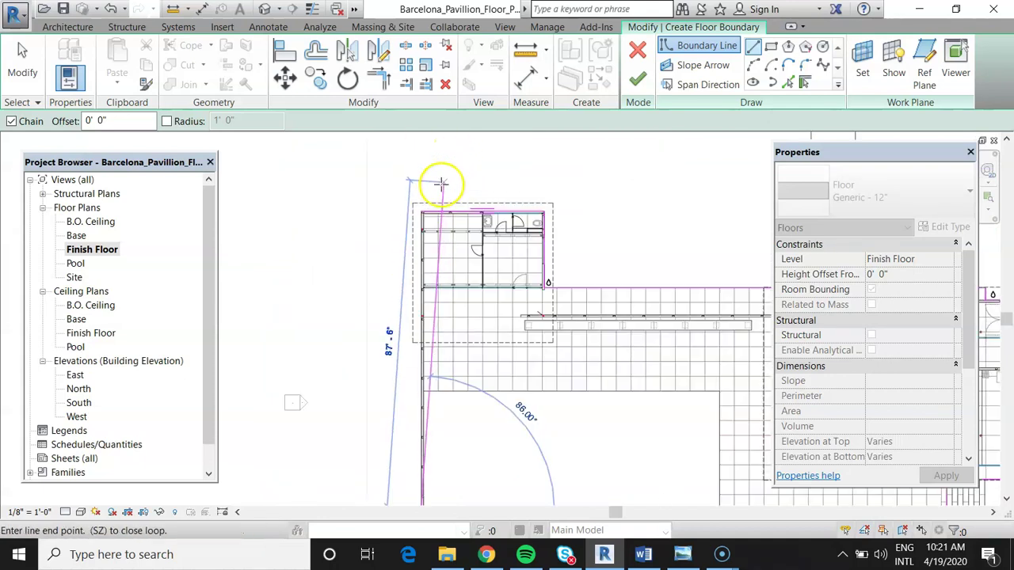
pyautogui.scroll(2, 339, 318)
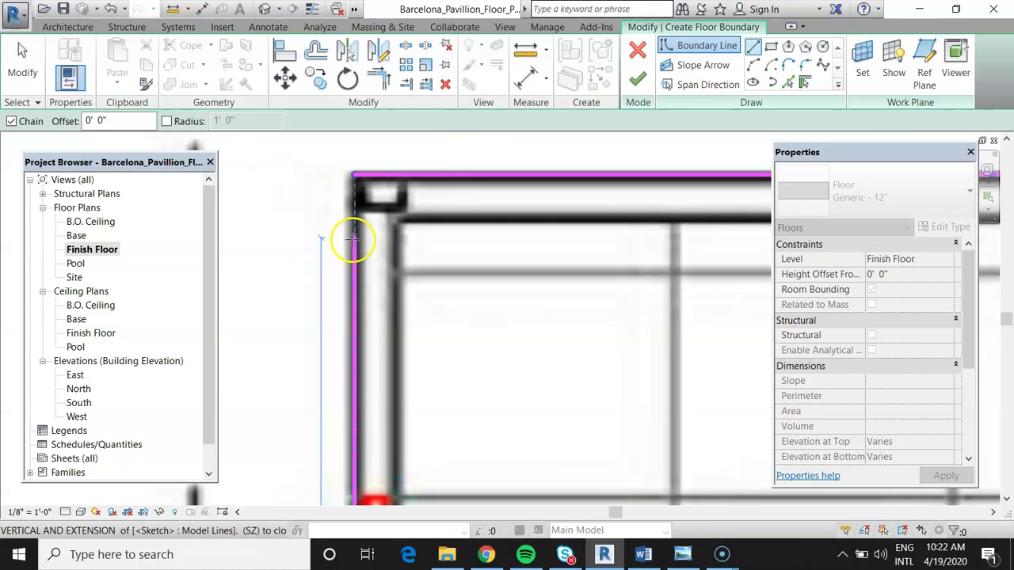
pyautogui.click(352, 237)
pyautogui.press('Escape')
pyautogui.press('Escape')
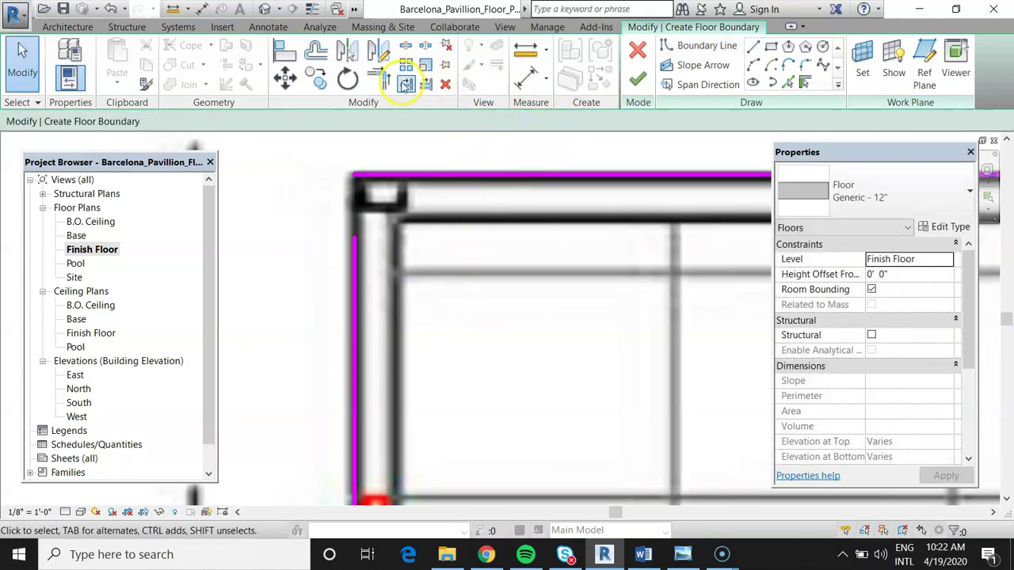
# Step: Trim/extend the upper and left boundary lines to meet at the small building's upper-left corner
pyautogui.click(380, 80)
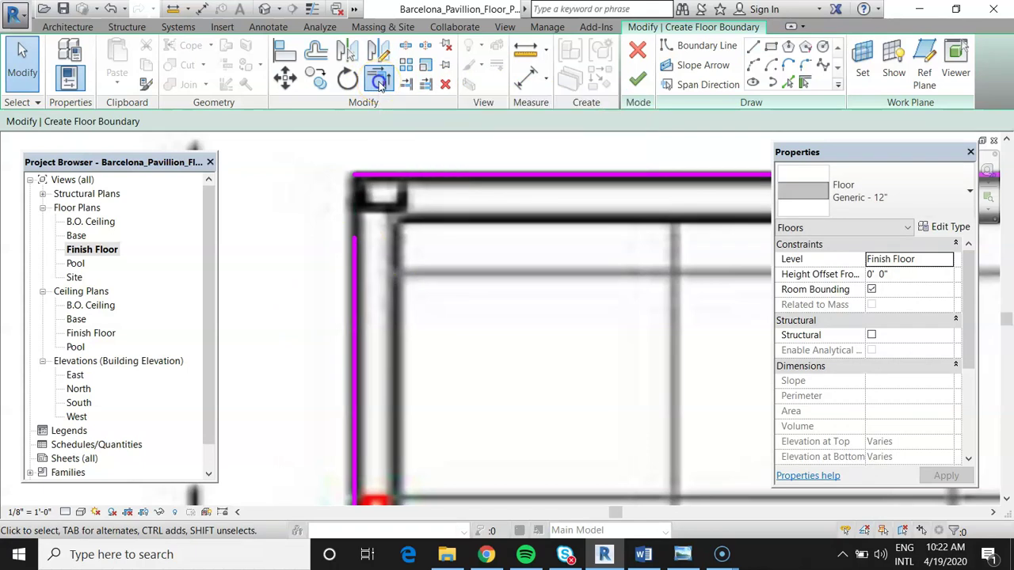
pyautogui.click(425, 175)
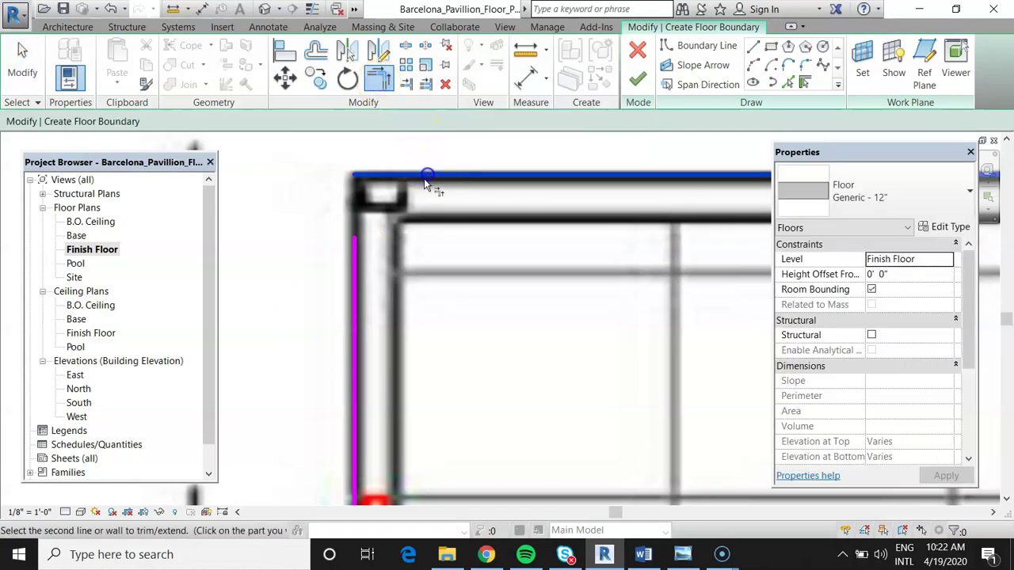
pyautogui.click(358, 250)
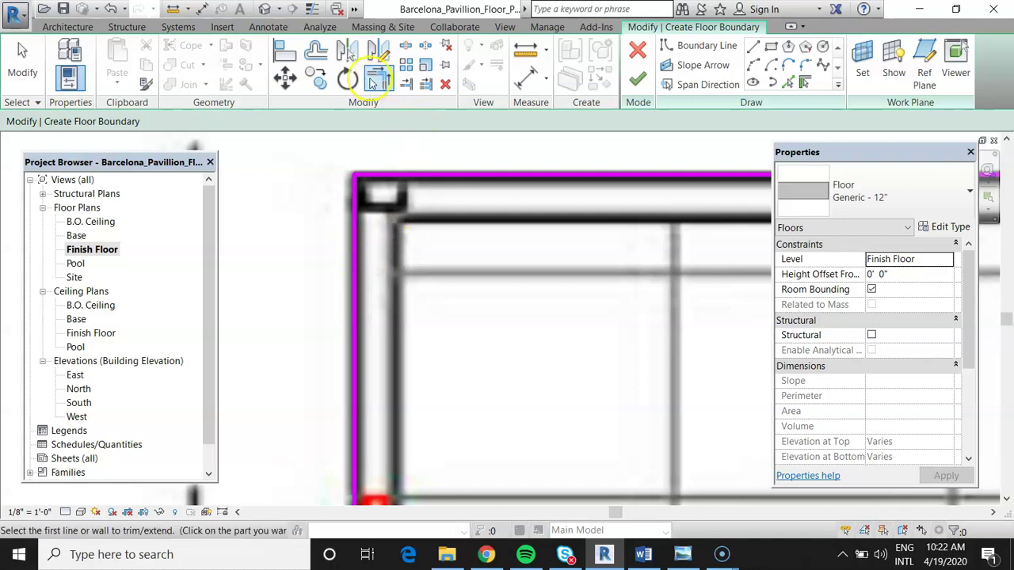
# Step: Check the closed boundary around the whole platform and finish the floor sketch
pyautogui.scroll(-2, 340, 196)
pyautogui.scroll(-5, 341, 196)
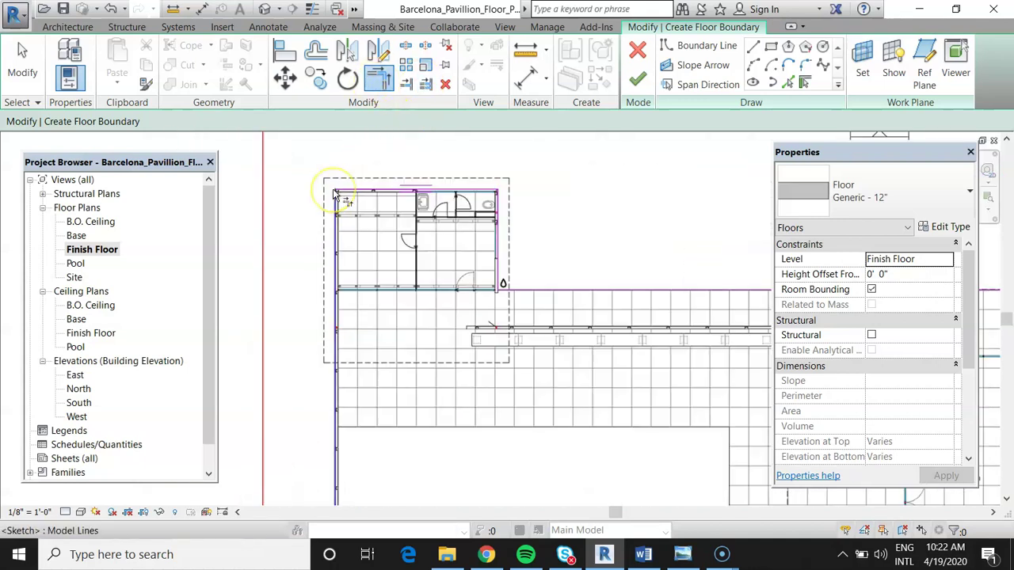
pyautogui.scroll(1, 544, 283)
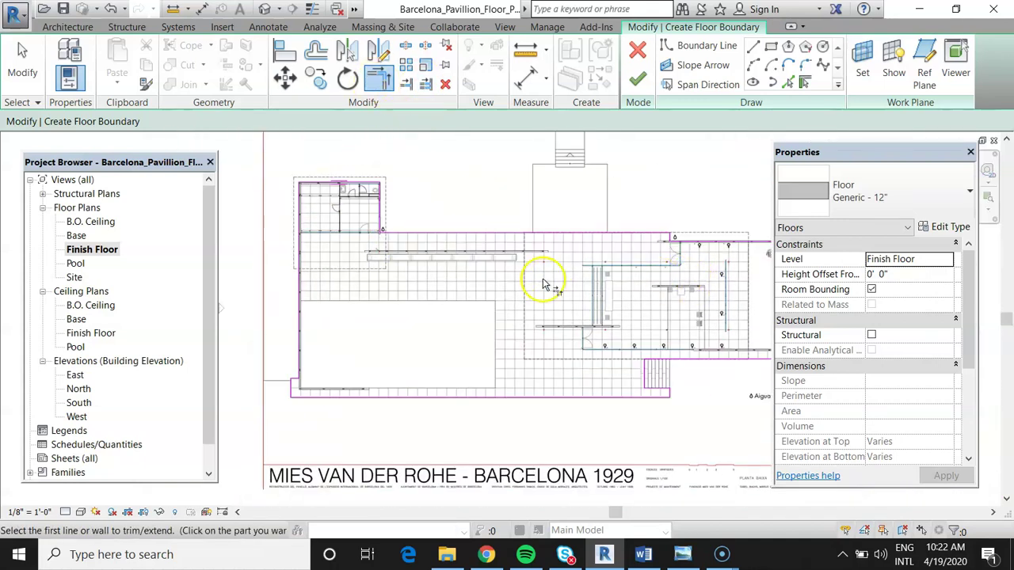
pyautogui.scroll(-2, 708, 287)
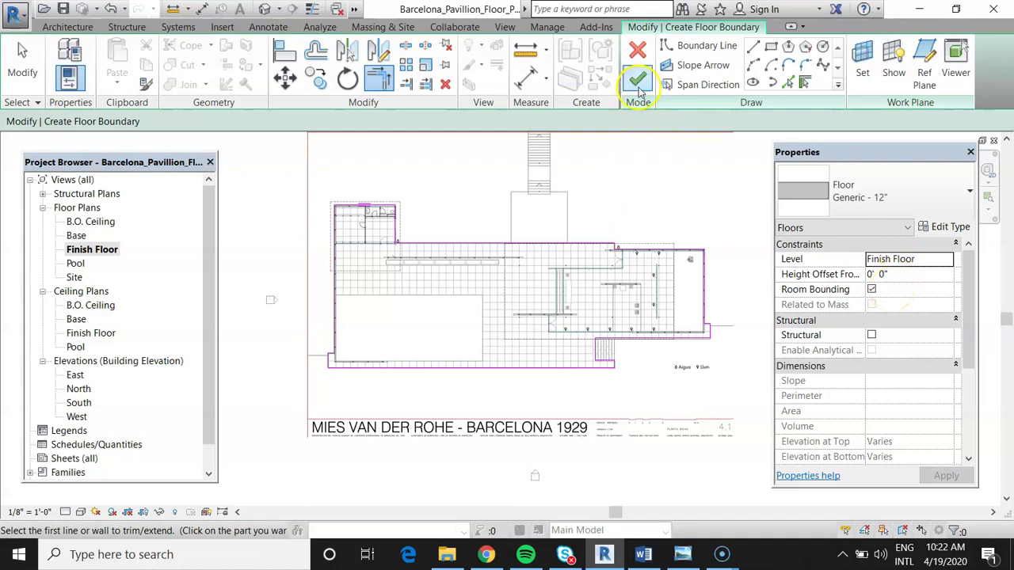
pyautogui.click(638, 82)
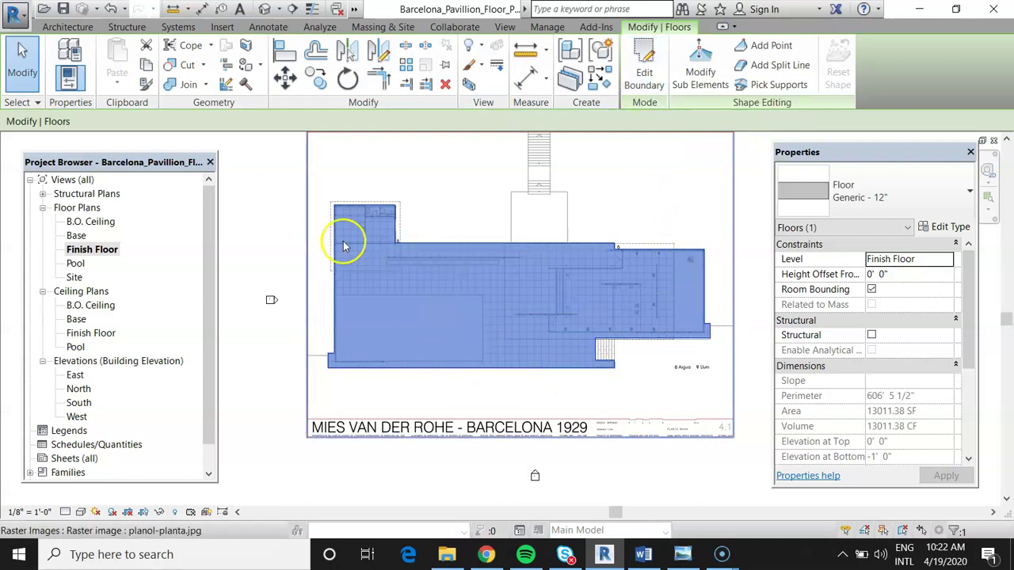
# Step: Switch to the already open South elevation view
pyautogui.click(355, 13)
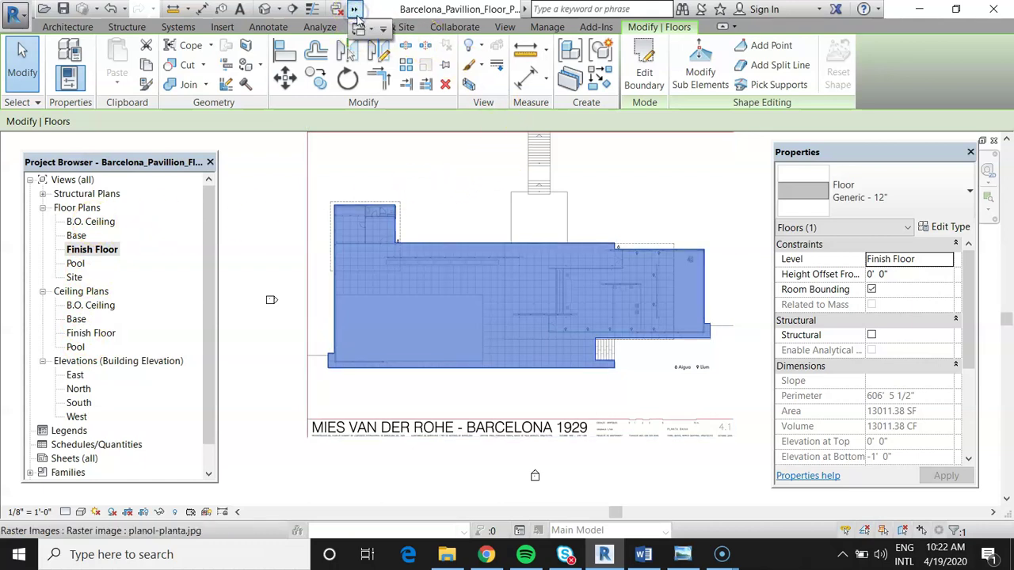
pyautogui.click(371, 31)
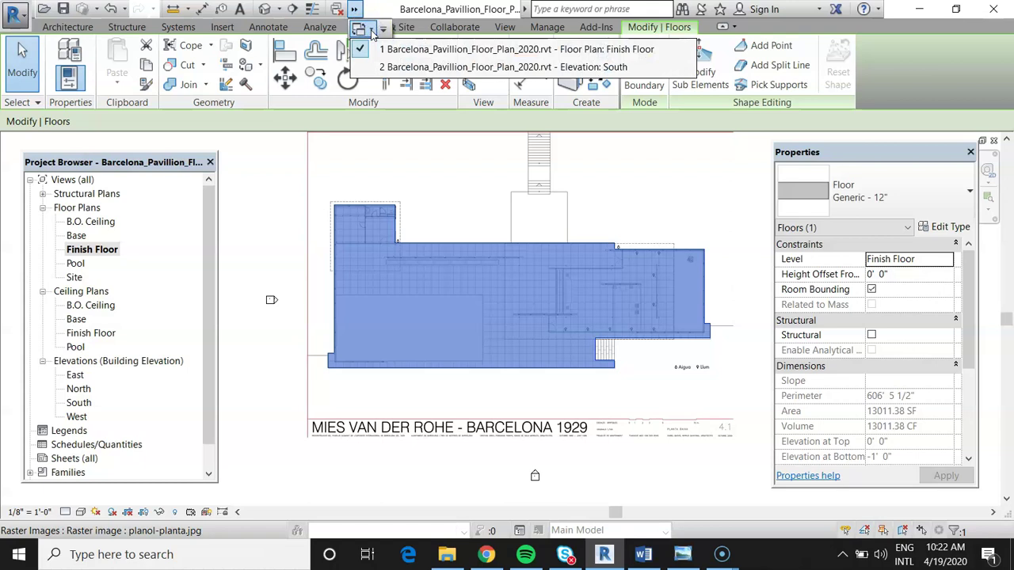
pyautogui.click(434, 68)
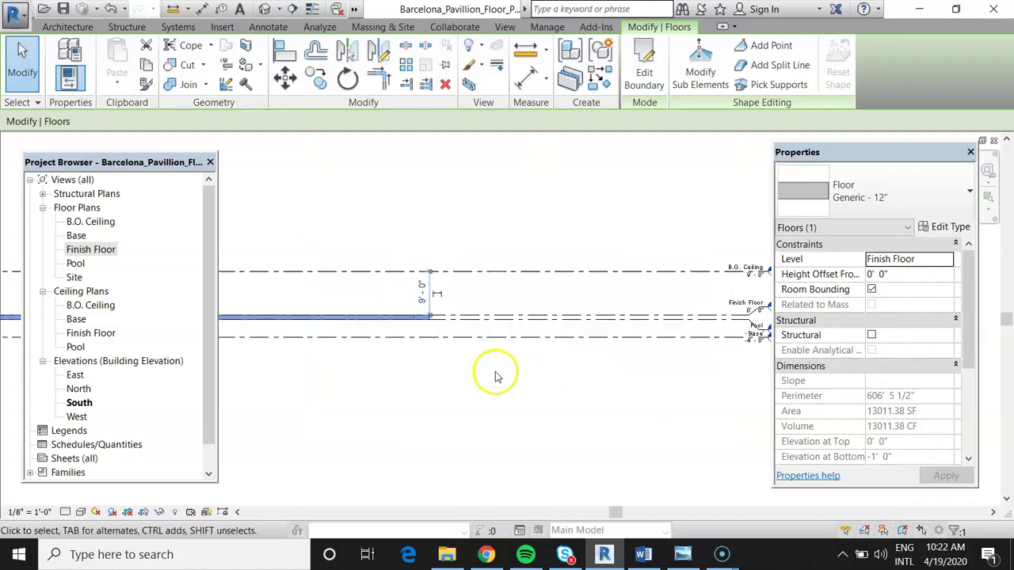
# Step: Examine the floor slab's position and extent against the level lines in the South elevation, and clear the selection
pyautogui.scroll(4, 443, 341)
pyautogui.scroll(-2, 253, 332)
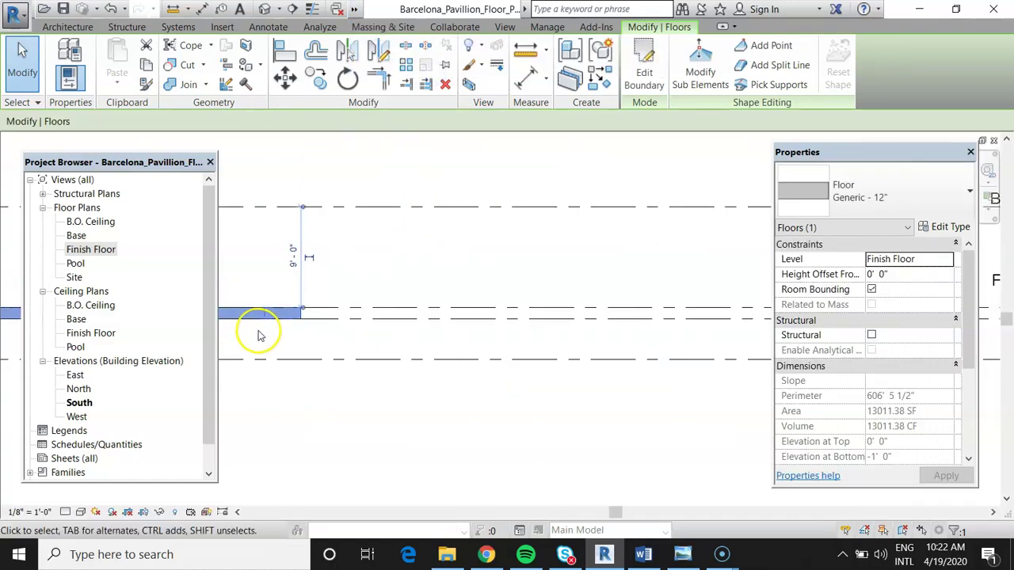
pyautogui.scroll(-3, 527, 333)
pyautogui.scroll(3, 639, 317)
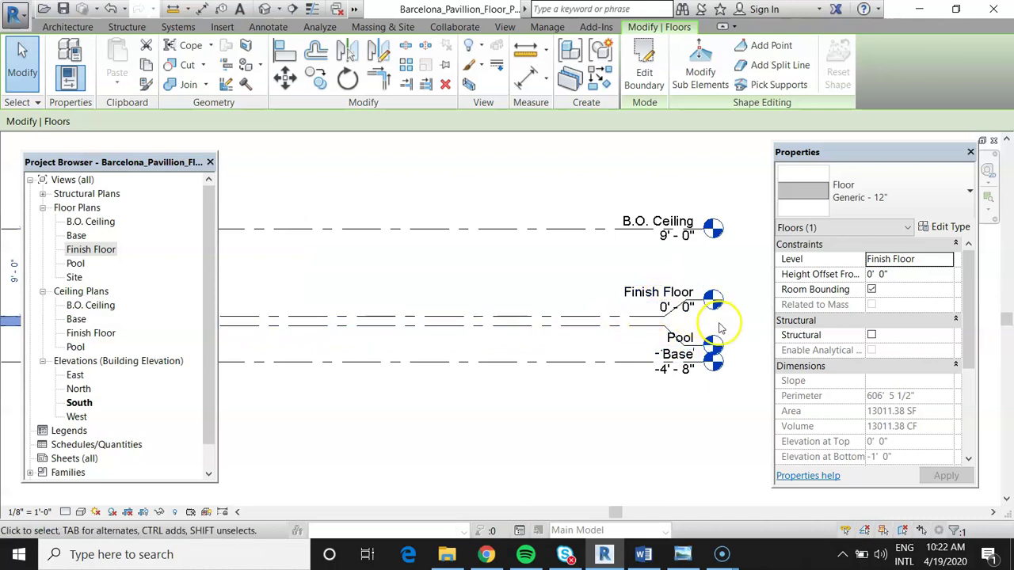
pyautogui.scroll(-4, 705, 331)
pyautogui.scroll(-2, 633, 354)
pyautogui.scroll(4, 455, 359)
pyautogui.scroll(-2, 599, 316)
pyautogui.press('Escape')
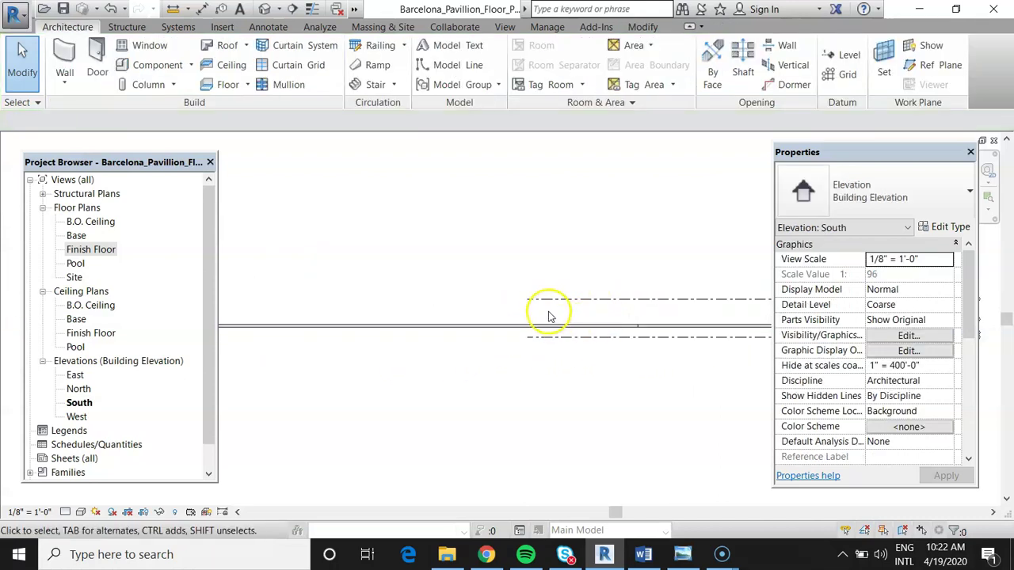
# Step: Extend the level lines' left ends past the floor slab, and pull the level heads closer to the slab's right end
pyautogui.moveTo(549, 301); pyautogui.dragTo(459, 296)
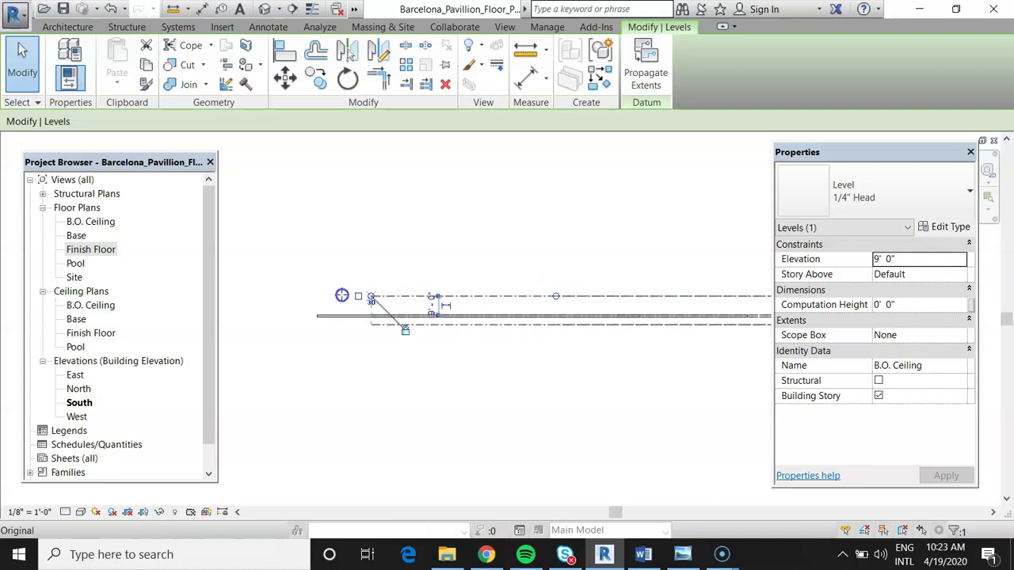
pyautogui.scroll(-2, 274, 332)
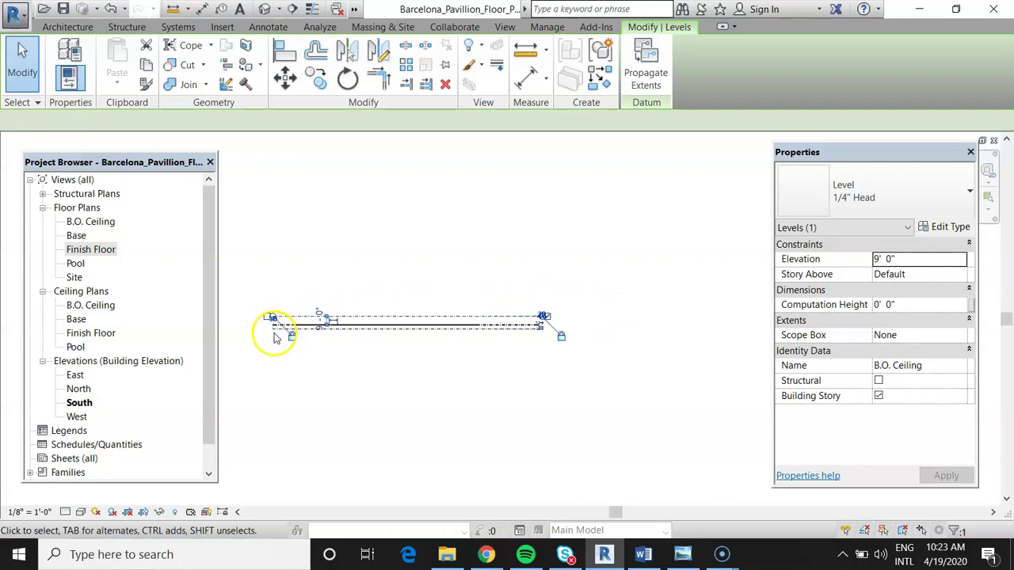
pyautogui.scroll(4, 555, 343)
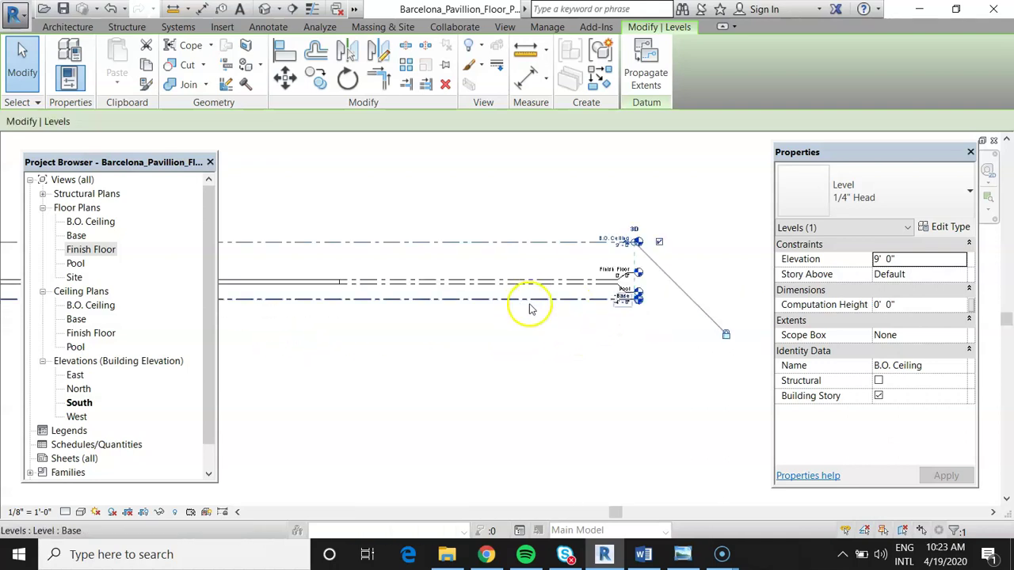
pyautogui.scroll(4, 634, 246)
pyautogui.scroll(-1, 754, 254)
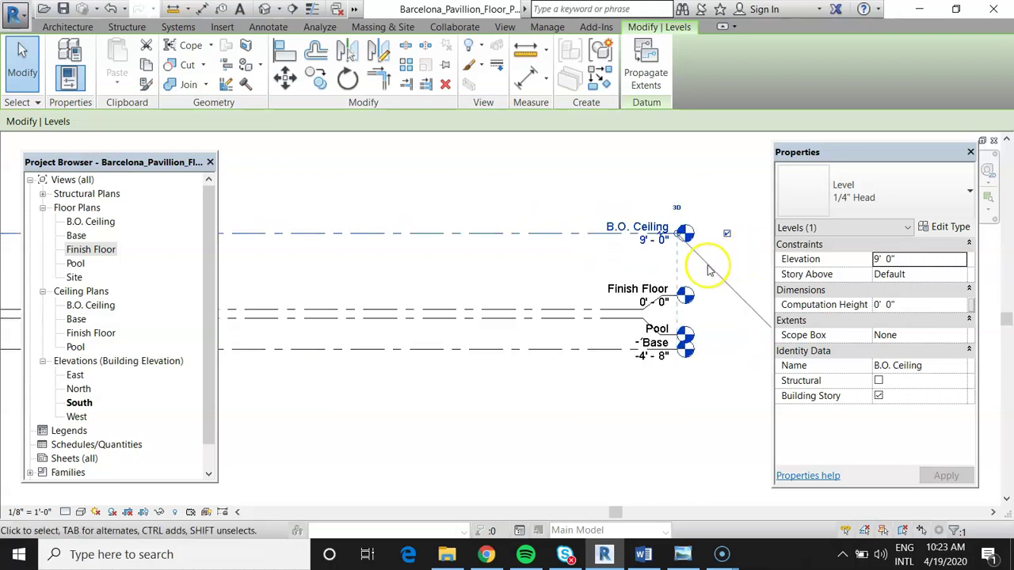
pyautogui.moveTo(674, 229); pyautogui.dragTo(366, 233)
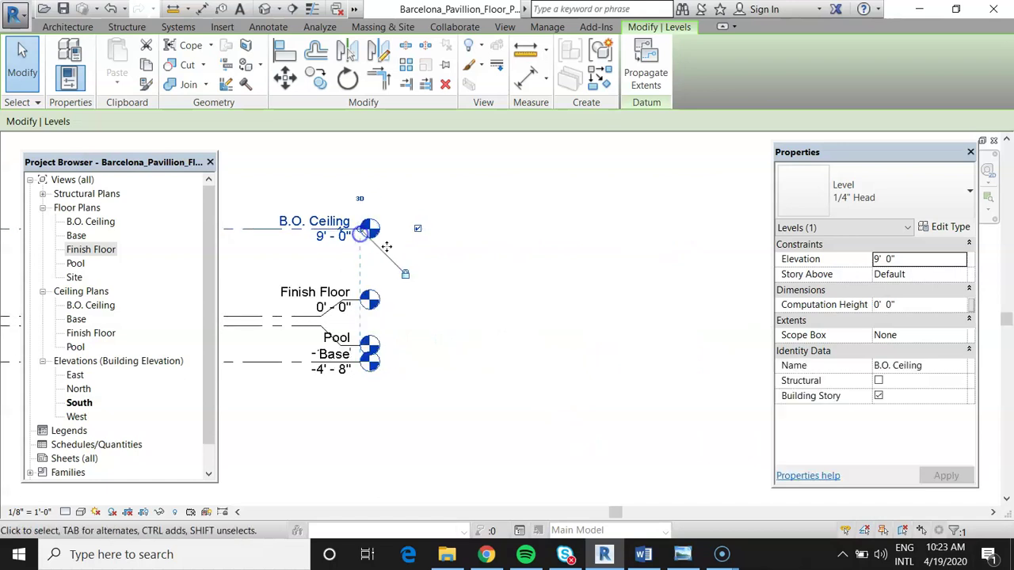
pyautogui.scroll(-4, 747, 290)
pyautogui.scroll(2, 550, 313)
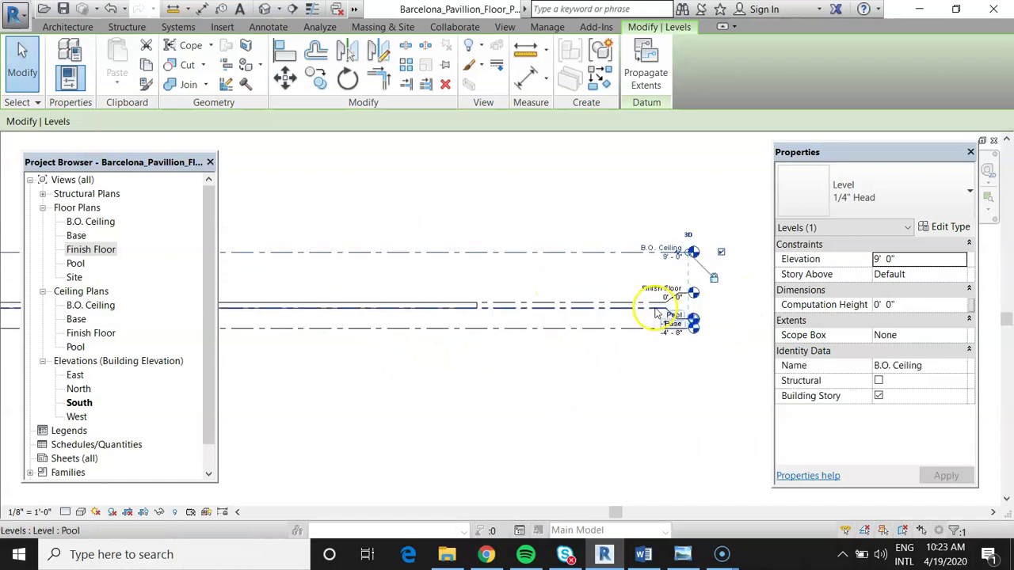
# Step: Shorten the aligned level lines further so their heads sit nearer the floor slab's right end, and clear the selection
pyautogui.scroll(4, 693, 256)
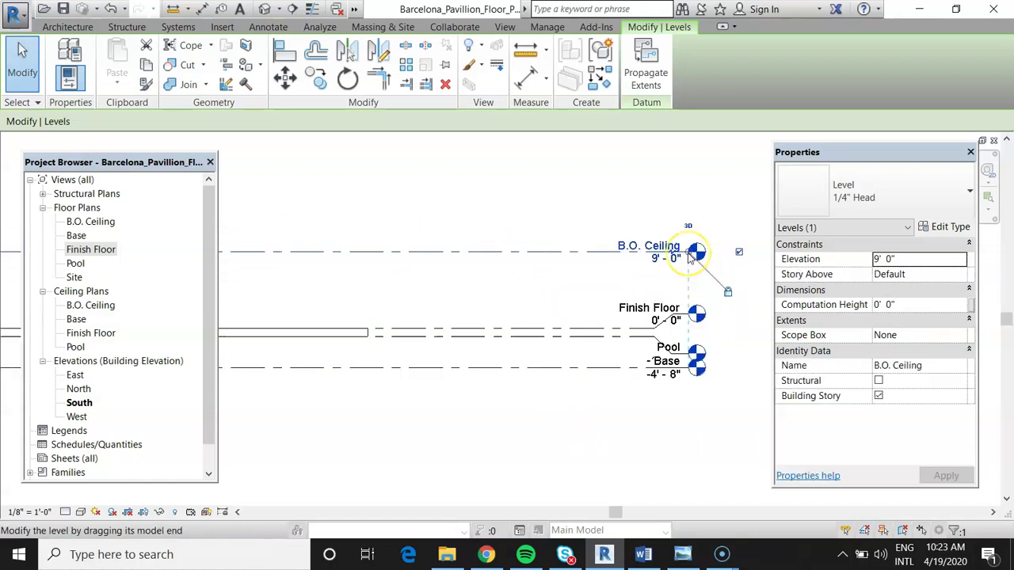
pyautogui.scroll(-3, 694, 256)
pyautogui.moveTo(694, 256); pyautogui.dragTo(516, 254)
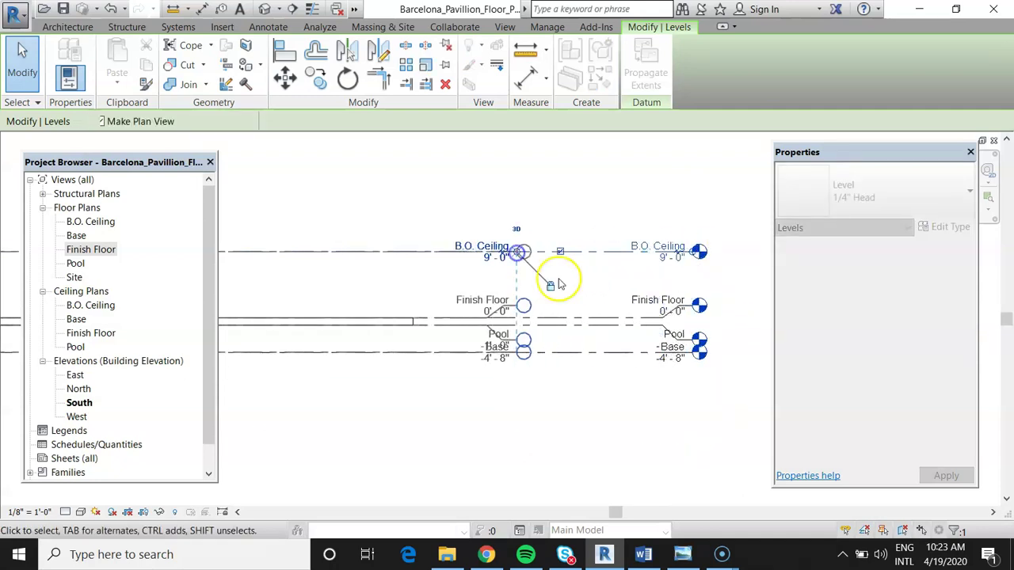
pyautogui.scroll(-3, 715, 333)
pyautogui.scroll(1, 353, 394)
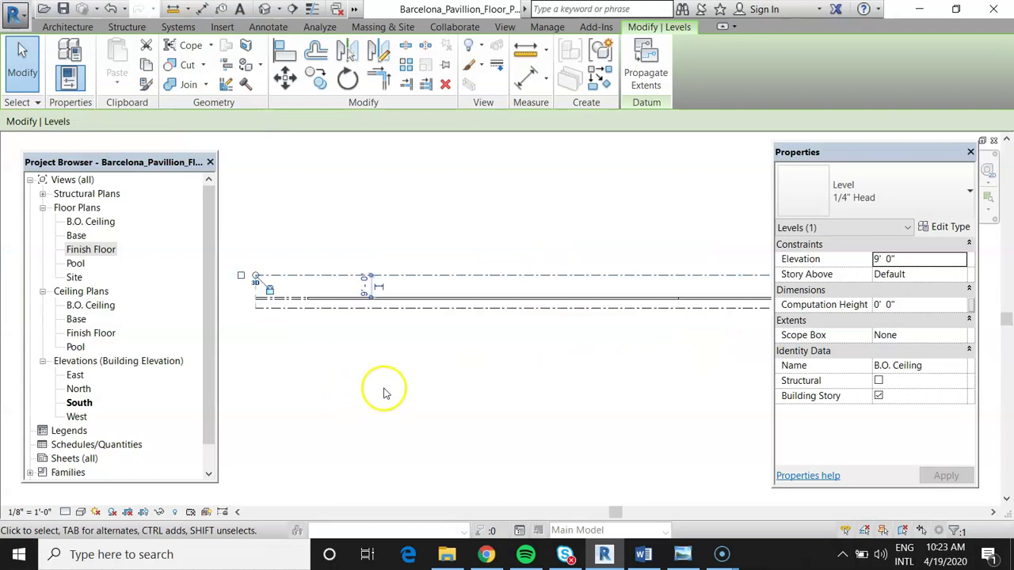
pyautogui.scroll(1, 308, 353)
pyautogui.click(524, 384)
pyautogui.scroll(1, 535, 370)
pyautogui.scroll(1, 586, 311)
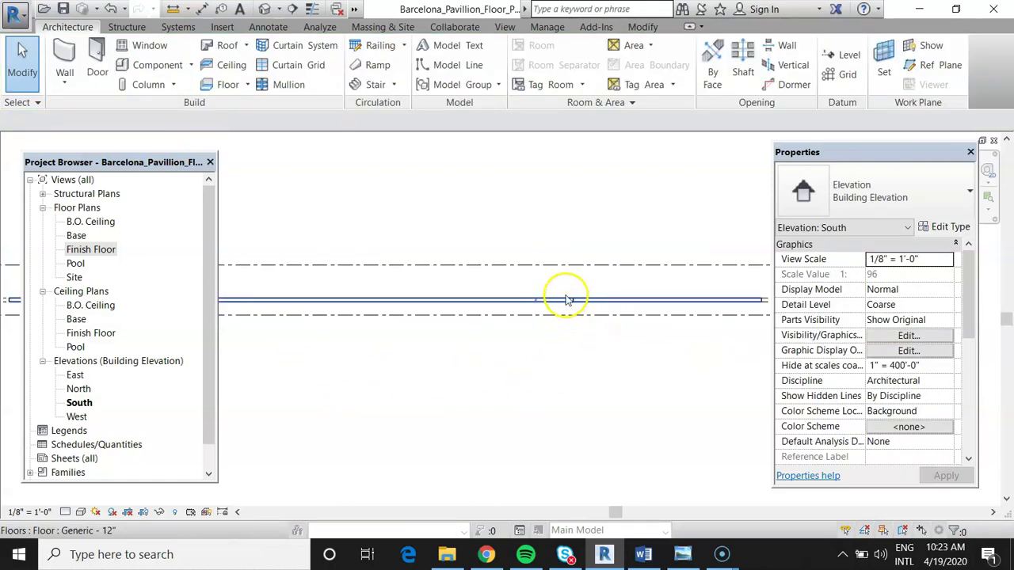
pyautogui.scroll(-1, 584, 325)
pyautogui.scroll(-1, 583, 337)
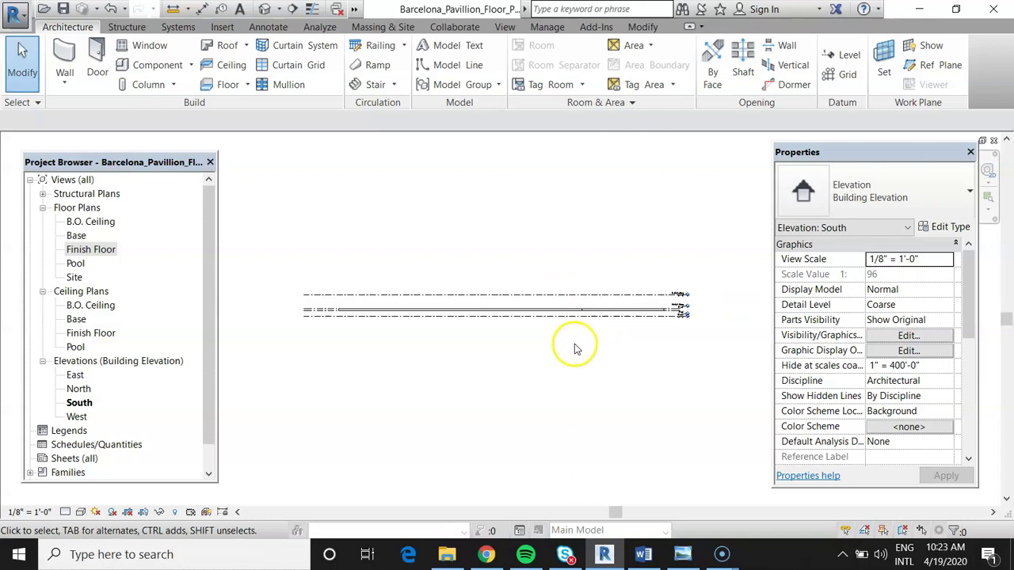
# Step: Open the Finish Floor plan view, check the elevation marker below the imported plan image, and clear the selection
pyautogui.click(76, 236)
pyautogui.doubleClick(80, 249)
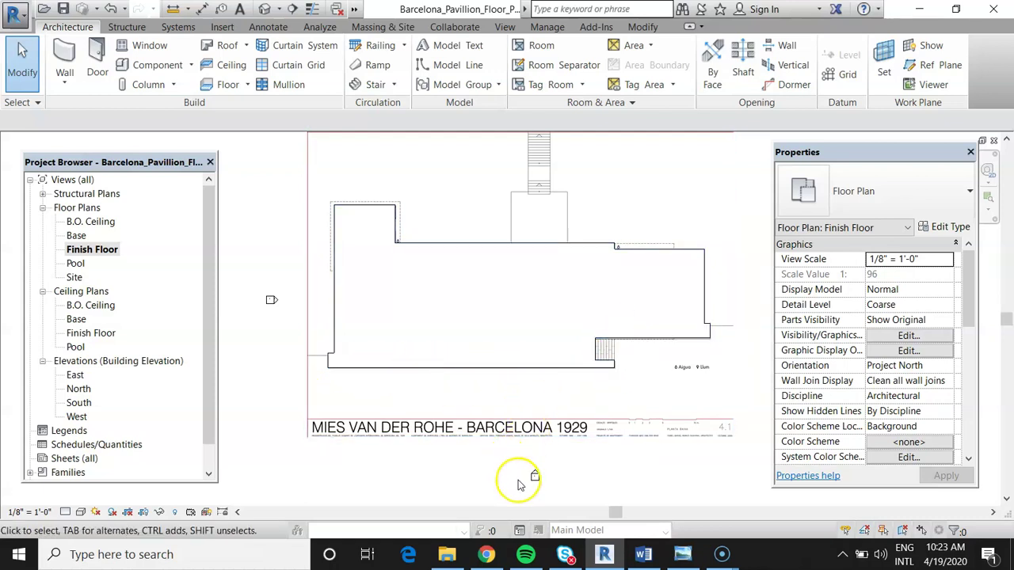
pyautogui.moveTo(515, 465); pyautogui.dragTo(561, 487)
pyautogui.press('Escape')
pyautogui.scroll(-2, 527, 333)
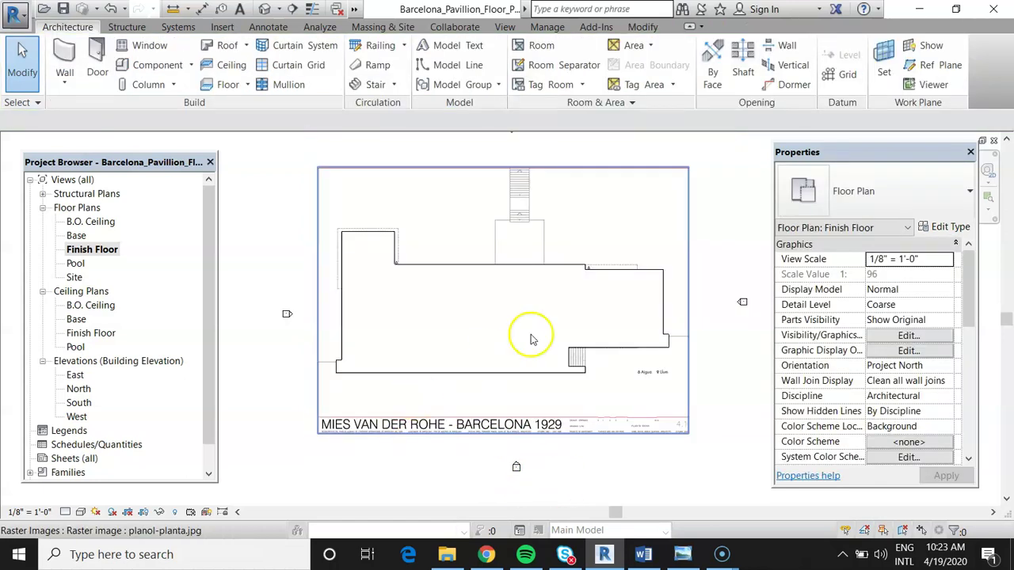
pyautogui.scroll(1, 582, 277)
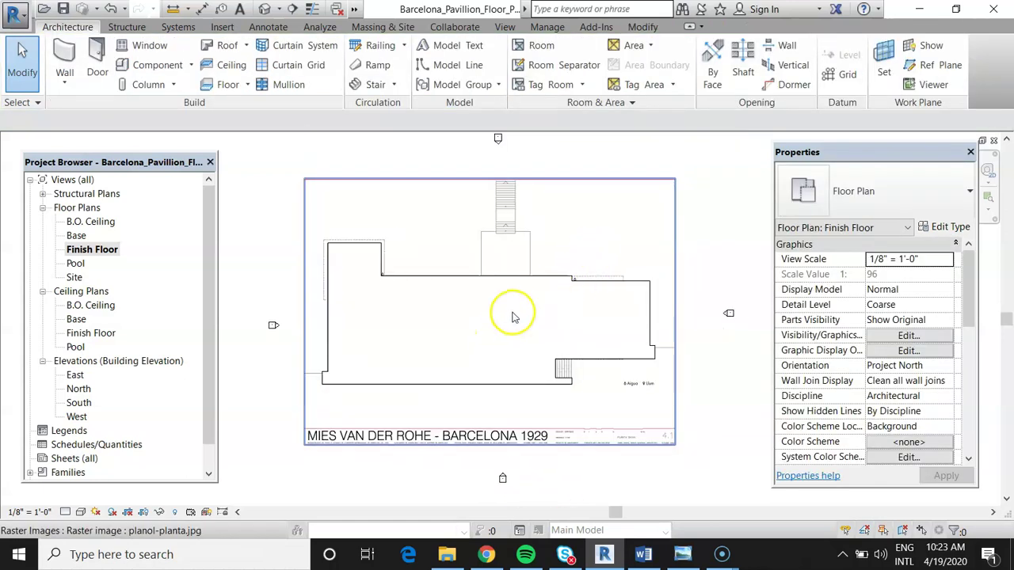
pyautogui.scroll(-1, 510, 329)
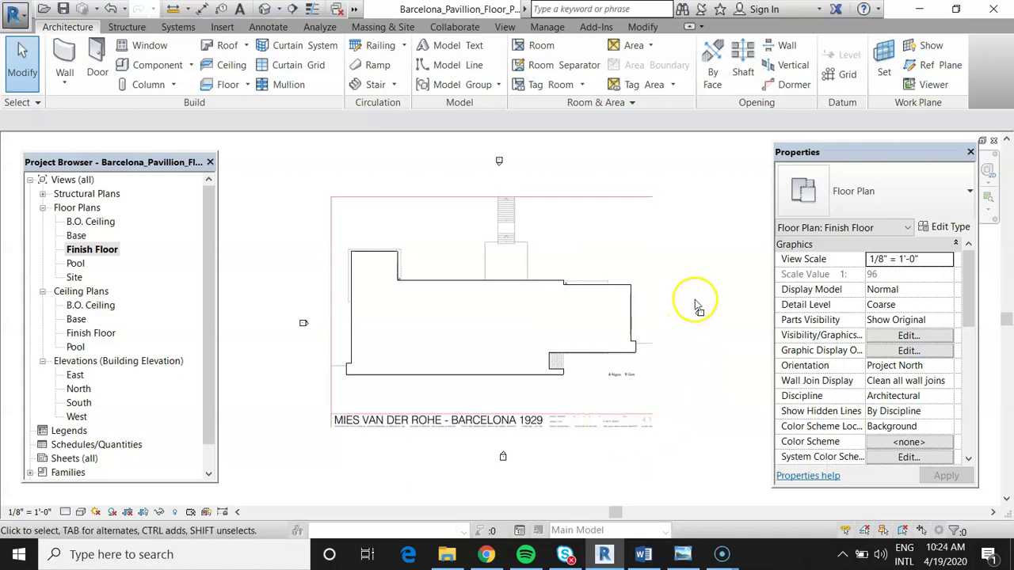
# Step: Select the elevation markers on all four sides of the plan in turn to review their positions, and clear the selection
pyautogui.click(715, 335)
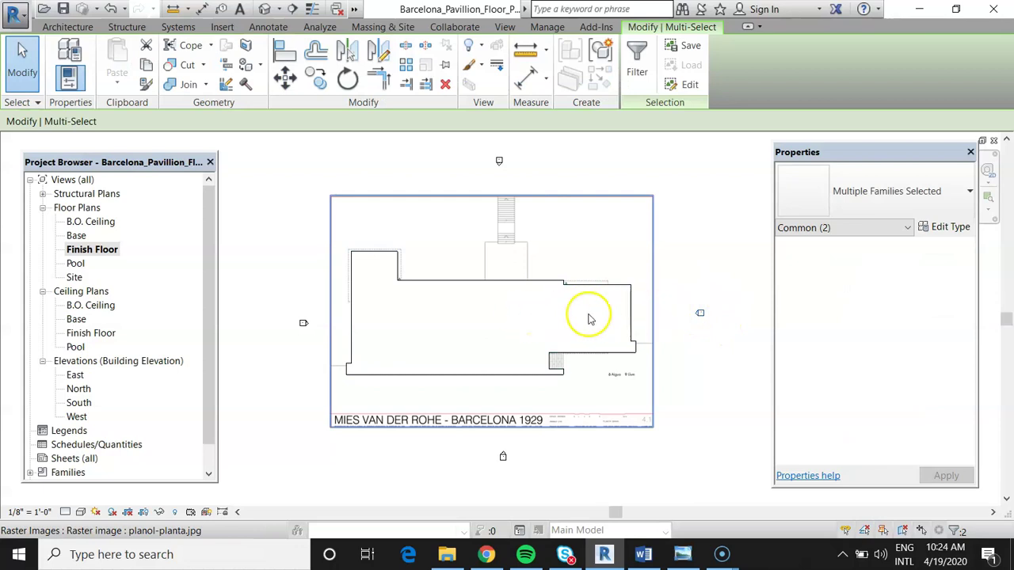
pyautogui.click(501, 457)
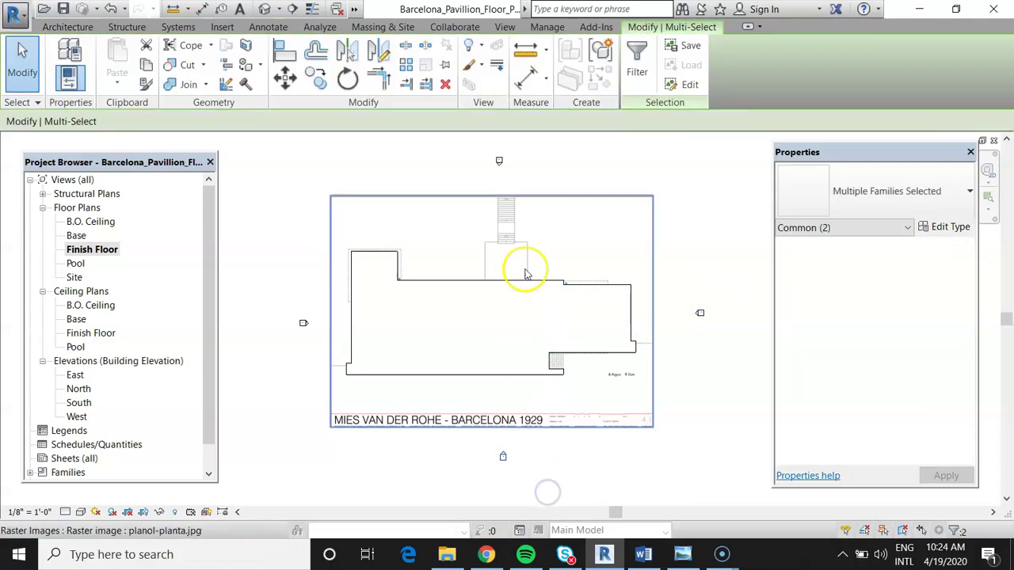
pyautogui.click(486, 149)
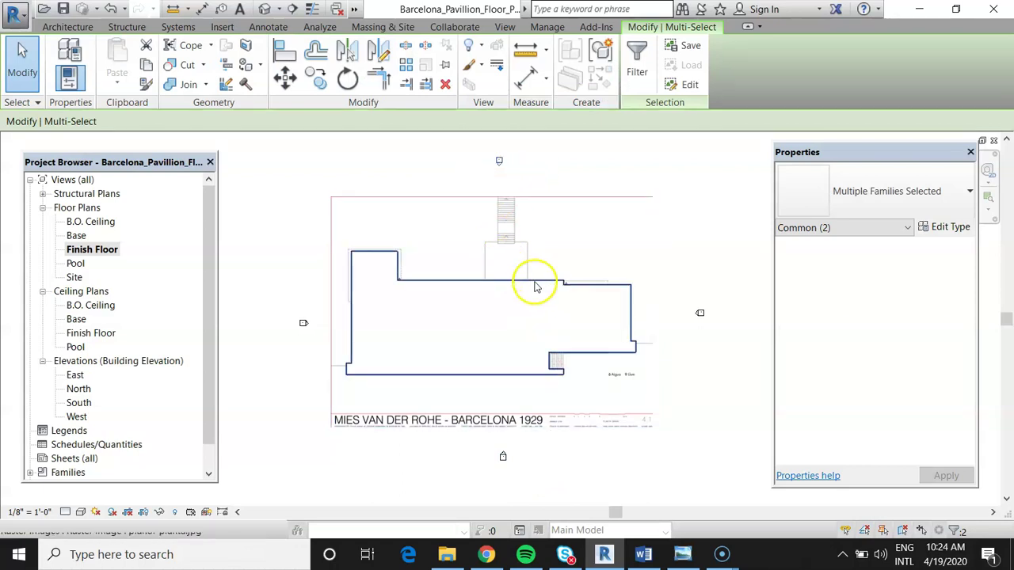
pyautogui.moveTo(477, 445); pyautogui.dragTo(544, 483)
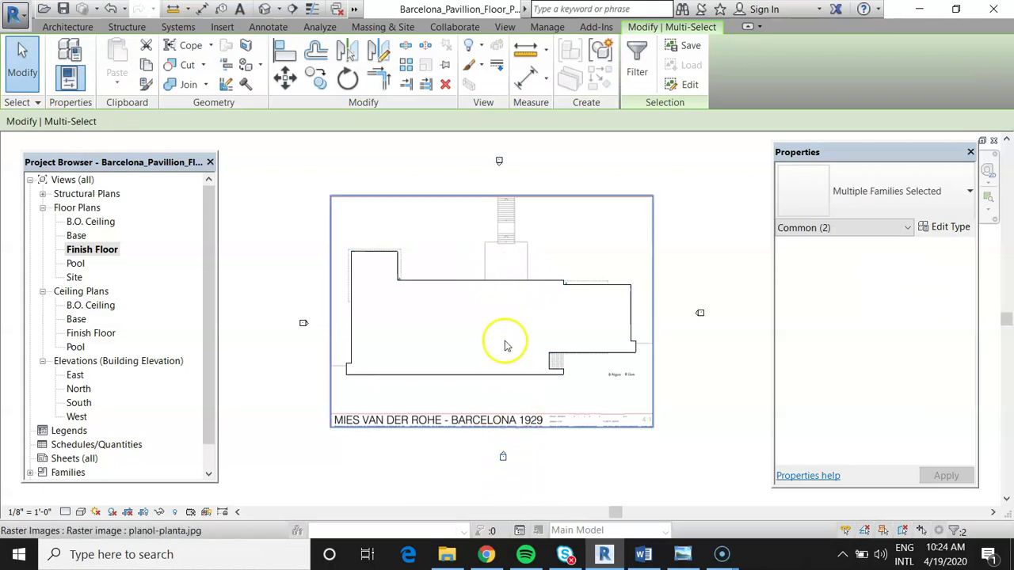
pyautogui.click(294, 314)
pyautogui.click(338, 359)
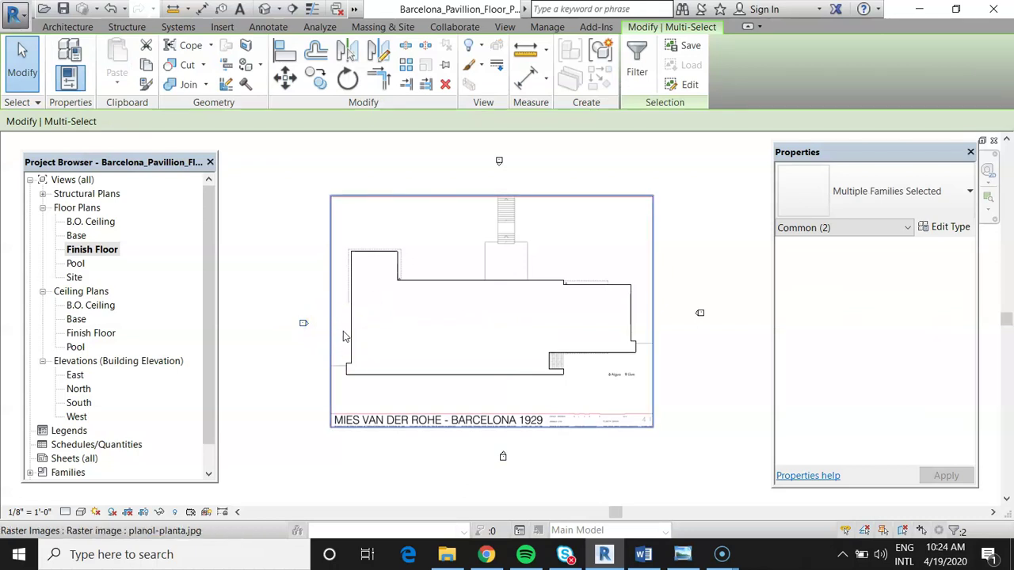
pyautogui.click(248, 406)
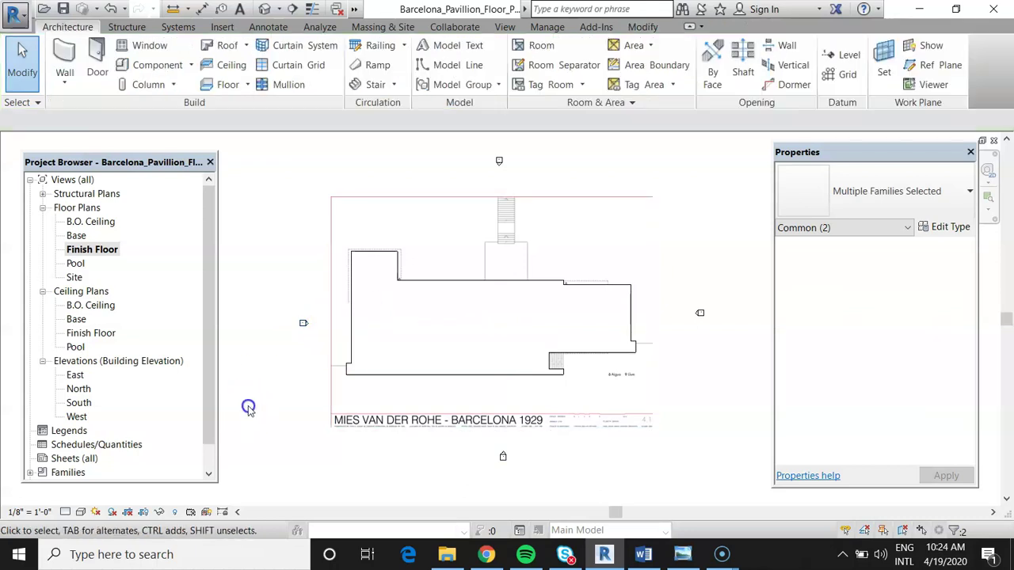
# Step: Set the Finish Floor plan's visual style to Wireframe to see the imported plan image through the floor
pyautogui.scroll(1, 434, 380)
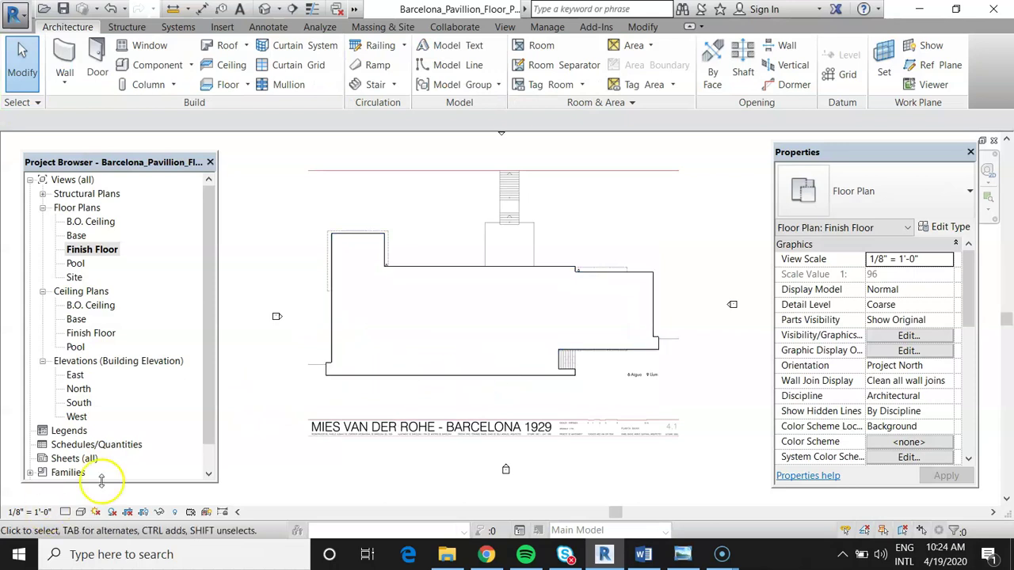
pyautogui.click(81, 512)
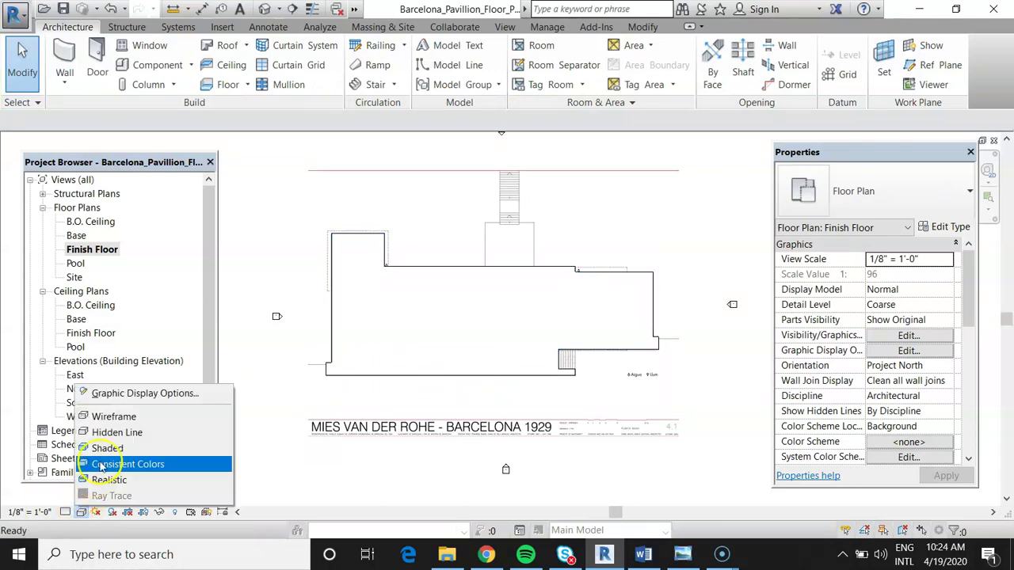
pyautogui.click(115, 416)
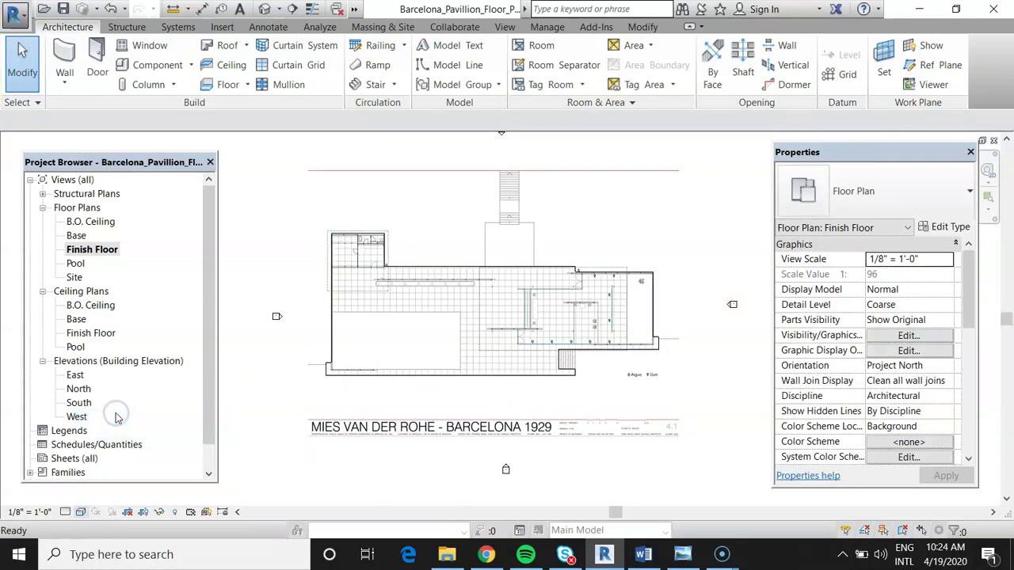
pyautogui.scroll(3, 385, 317)
pyautogui.scroll(-1, 109, 444)
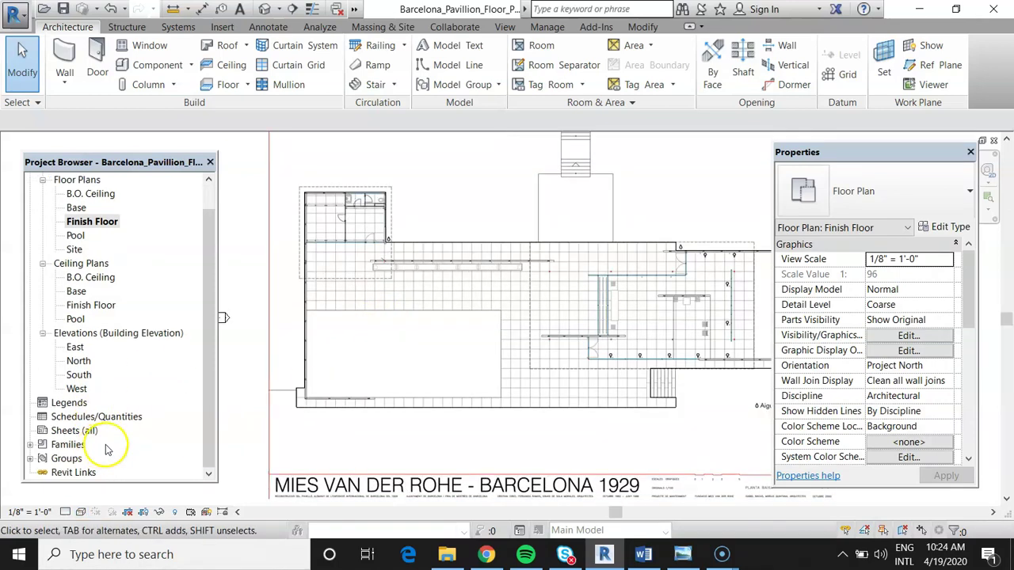
pyautogui.scroll(-1, 351, 401)
pyautogui.scroll(1, 527, 400)
# Step: Switch the plan's visual style to Hidden Line for comparison and back to Wireframe, leaving nothing selected
pyautogui.click(79, 512)
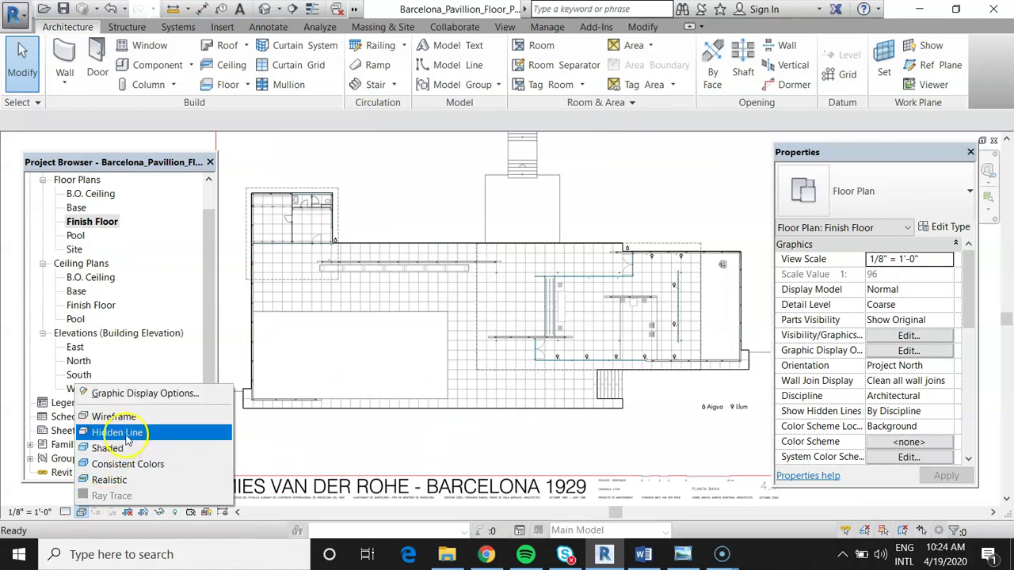
pyautogui.click(117, 433)
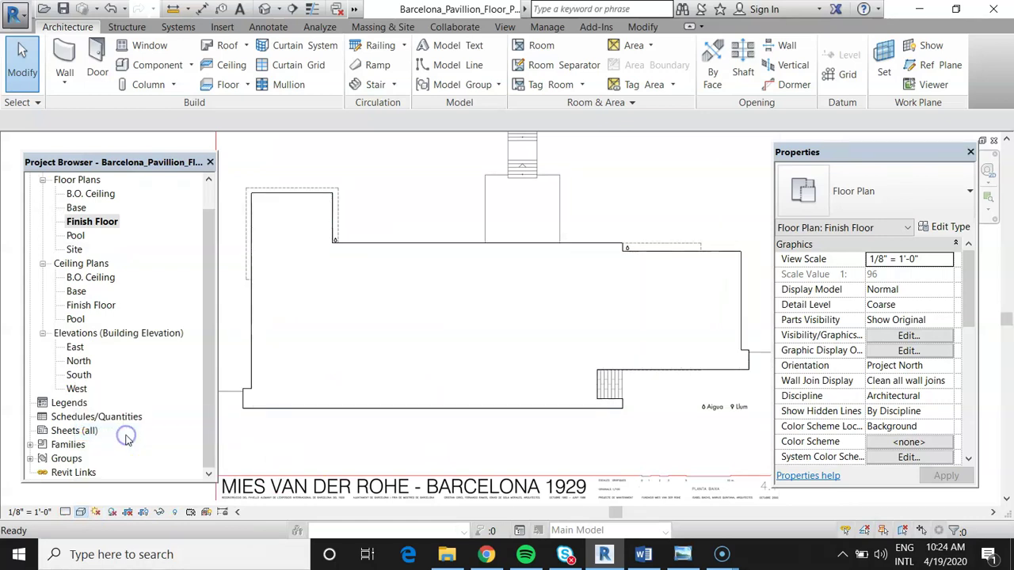
pyautogui.click(80, 511)
pyautogui.click(104, 418)
pyautogui.click(383, 435)
pyautogui.press('Escape')
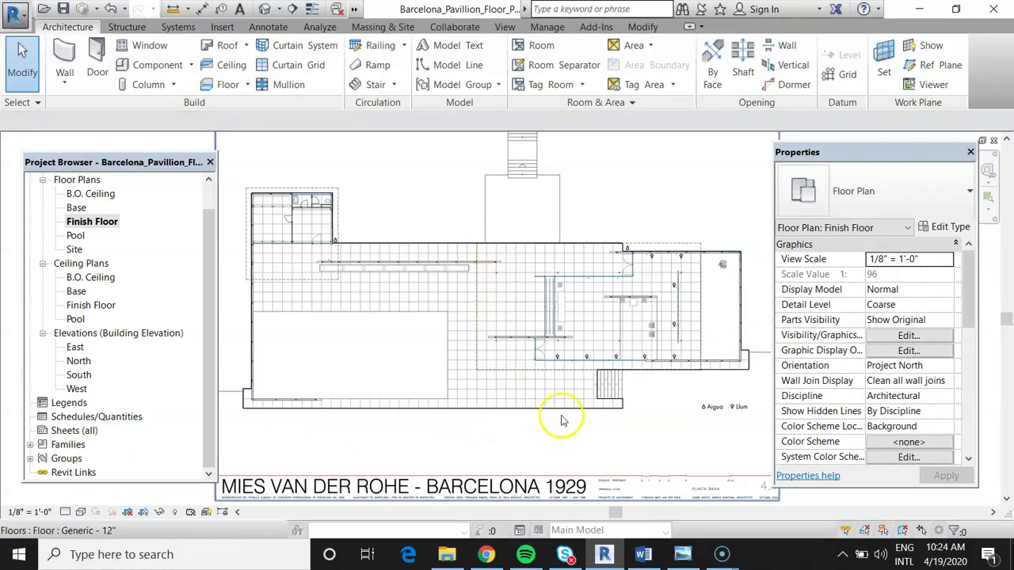
# Step: Switch to Windows Photo Viewer to look at the pavilion's physical model photo, and return to Revit
pyautogui.click(682, 555)
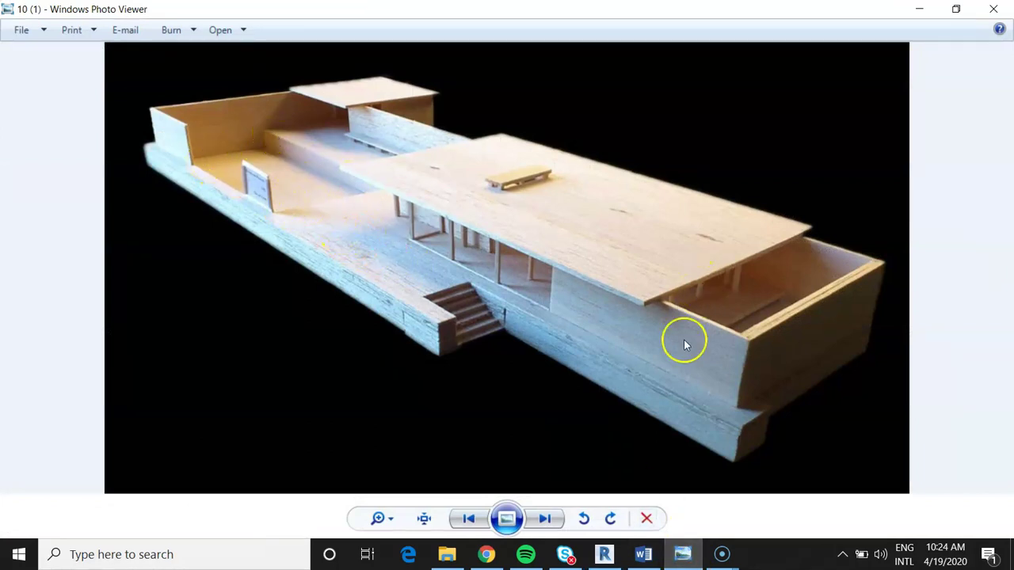
pyautogui.click(919, 9)
# Step: Examine the selected Generic - 12" floor's boundary at the notched corner beside the large pool, and clear the selection
pyautogui.scroll(5, 287, 389)
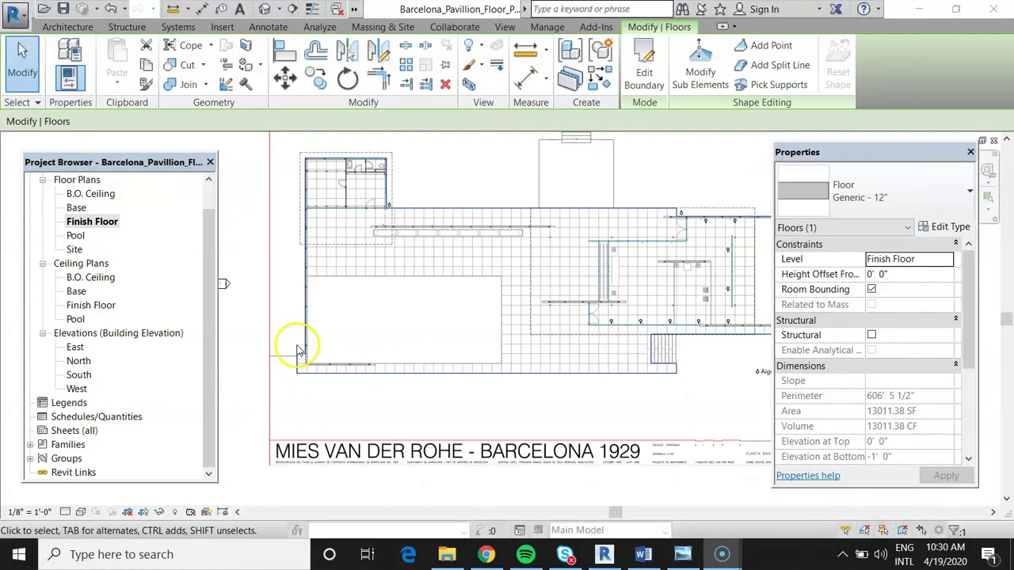
pyautogui.scroll(2, 298, 350)
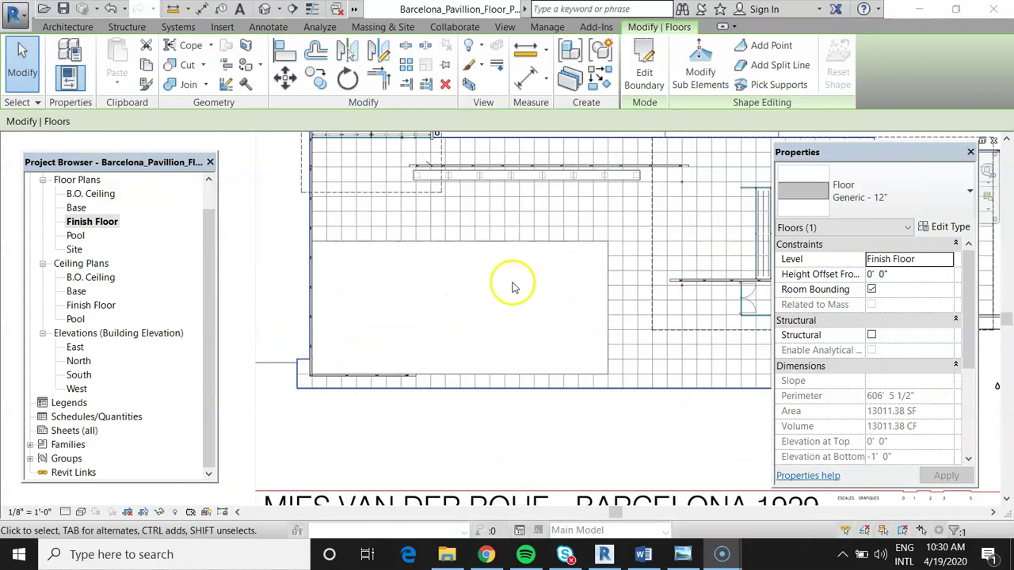
pyautogui.scroll(2, 320, 361)
pyautogui.scroll(-1, 305, 404)
pyautogui.scroll(3, 301, 365)
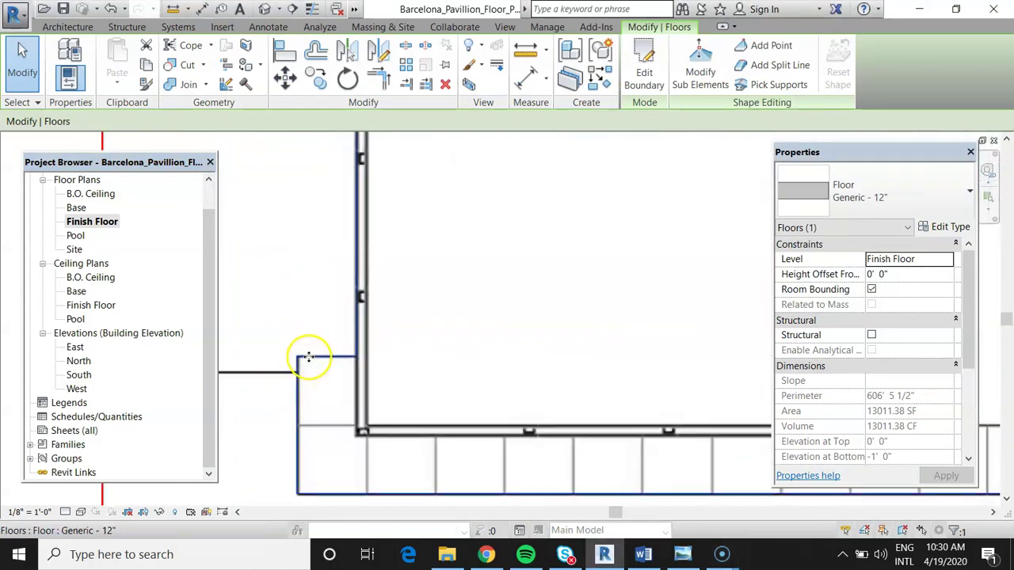
pyautogui.scroll(-1, 331, 390)
pyautogui.press('Escape')
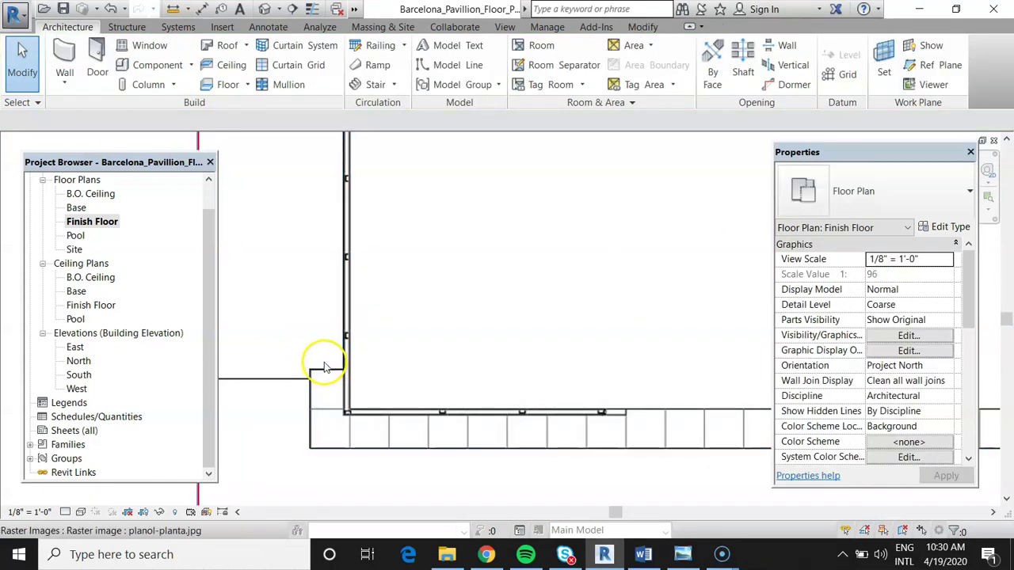
# Step: Reselect the Generic - 12" floor and compare its boundary with the large pool outline and the surrounding paving grid
pyautogui.click(325, 372)
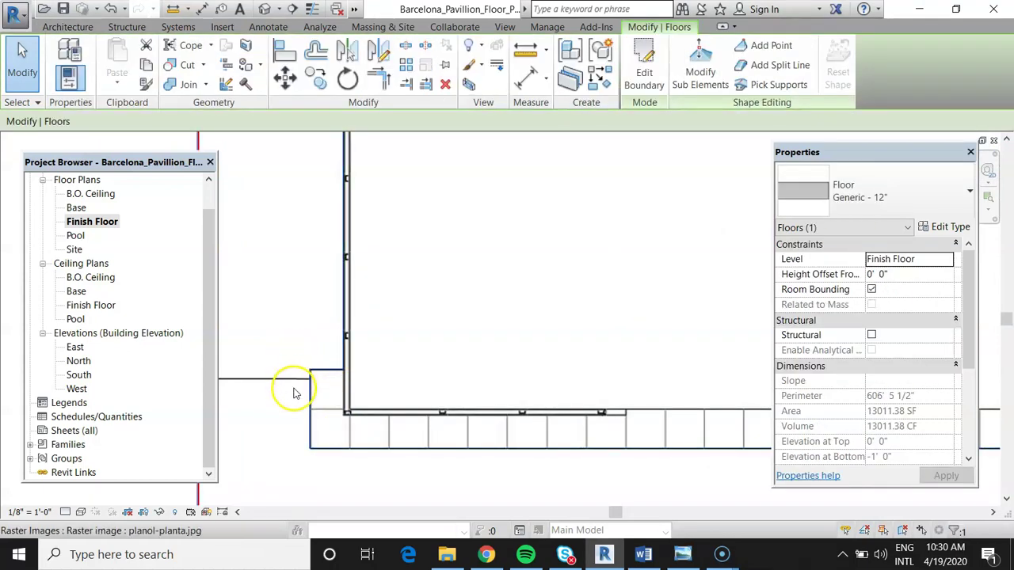
pyautogui.scroll(-3, 309, 396)
pyautogui.scroll(-2, 414, 378)
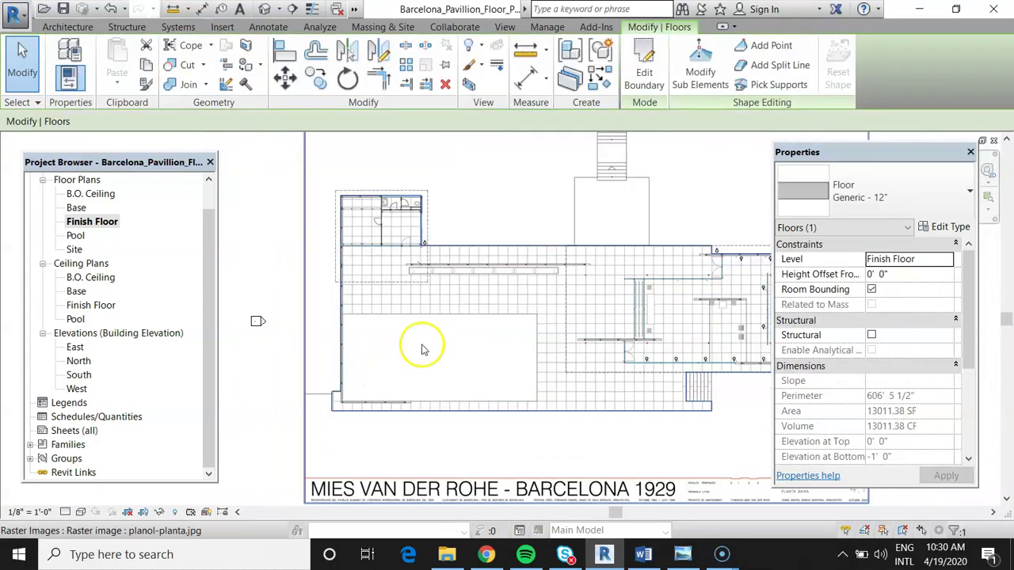
pyautogui.scroll(1, 423, 346)
pyautogui.scroll(3, 294, 425)
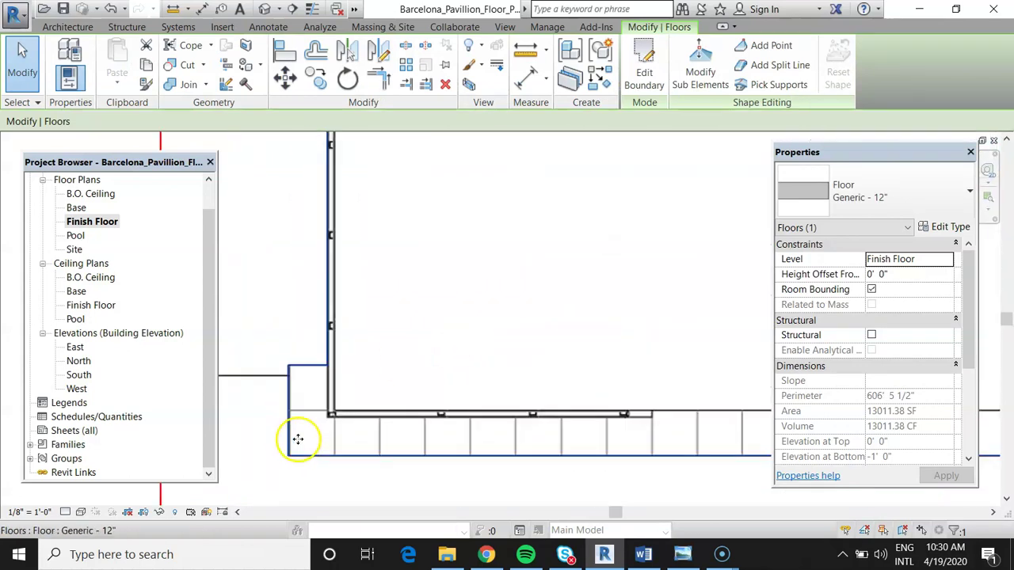
pyautogui.scroll(3, 297, 430)
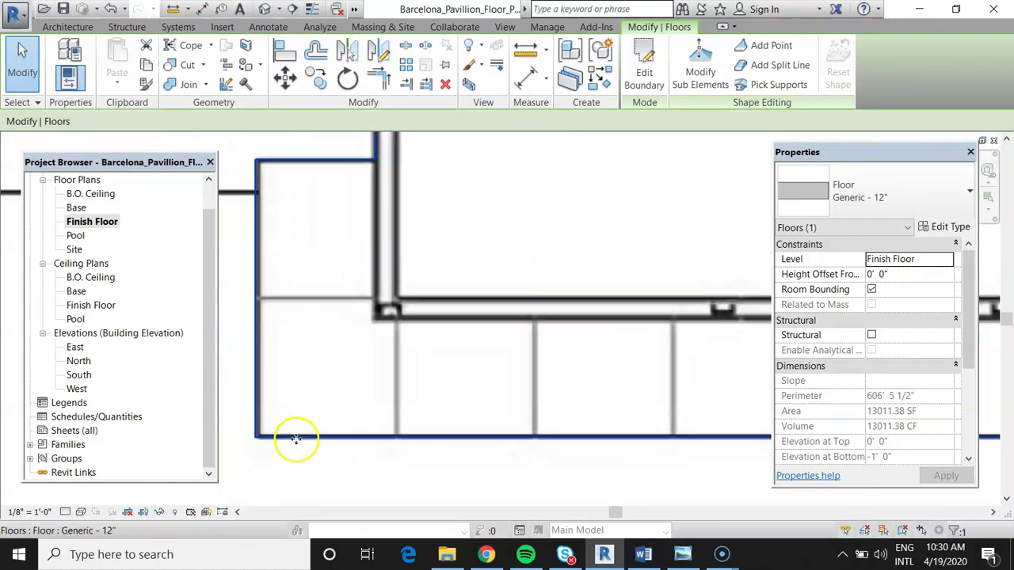
pyautogui.scroll(-5, 487, 425)
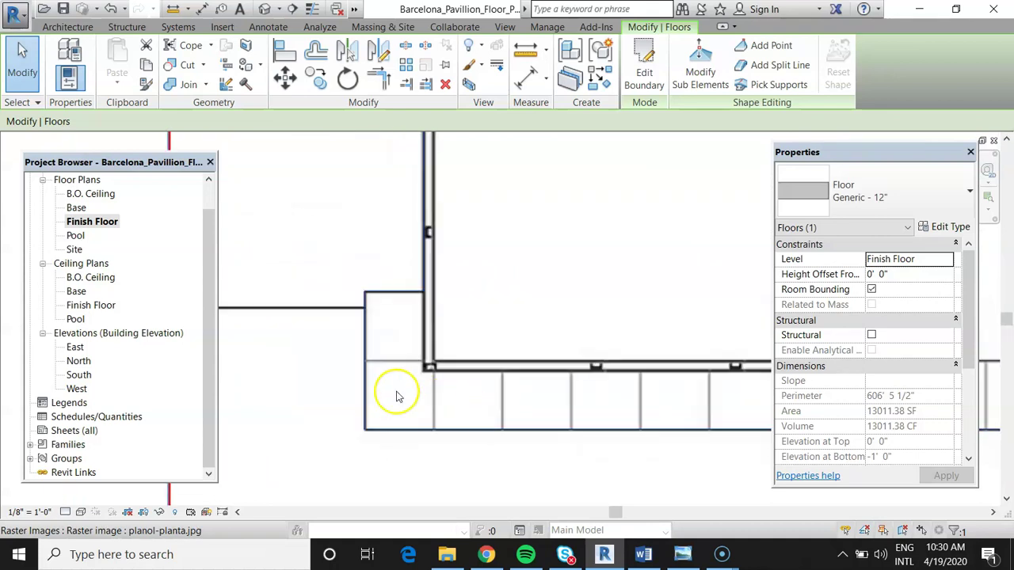
pyautogui.scroll(-2, 350, 384)
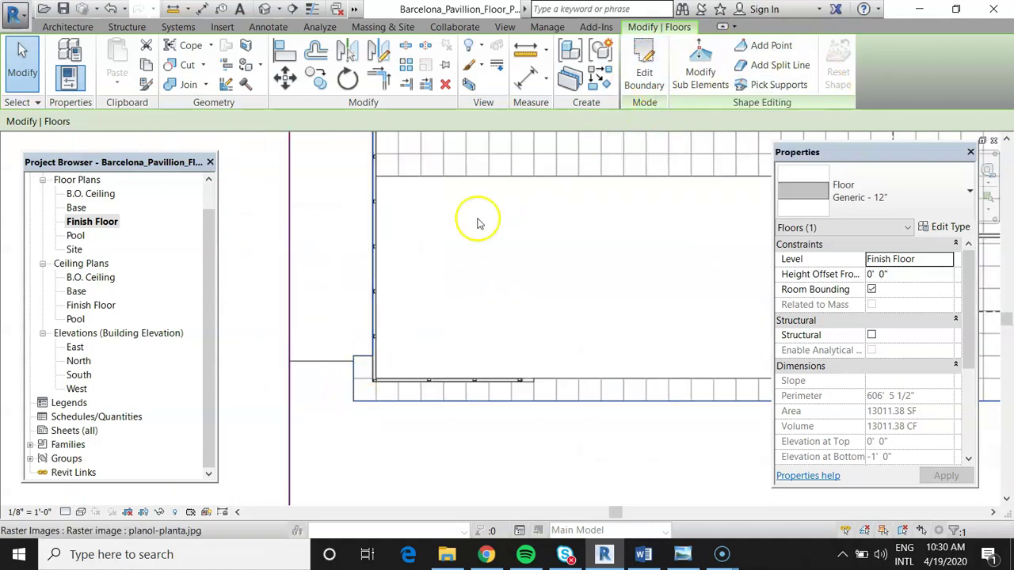
pyautogui.scroll(4, 328, 385)
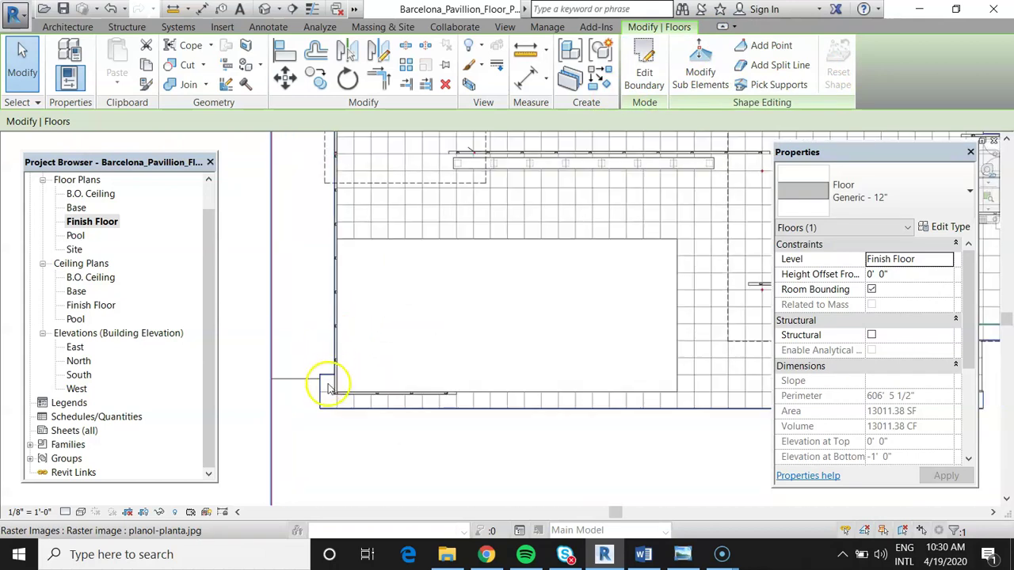
pyautogui.scroll(-2, 246, 424)
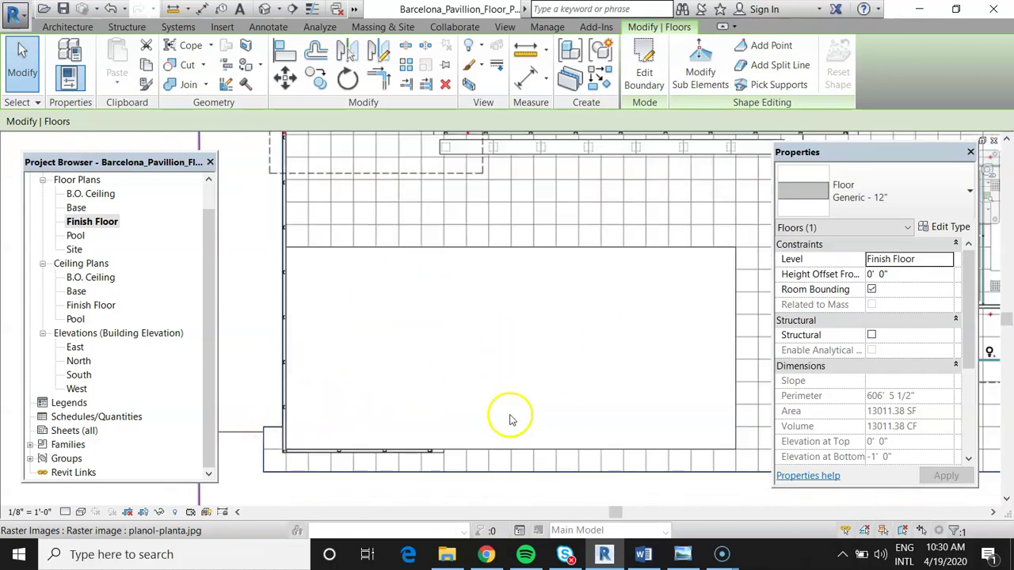
# Step: Examine the selected floor's edge along the walls of the large and small pools, and clear the selection
pyautogui.scroll(4, 273, 360)
pyautogui.scroll(1, 286, 366)
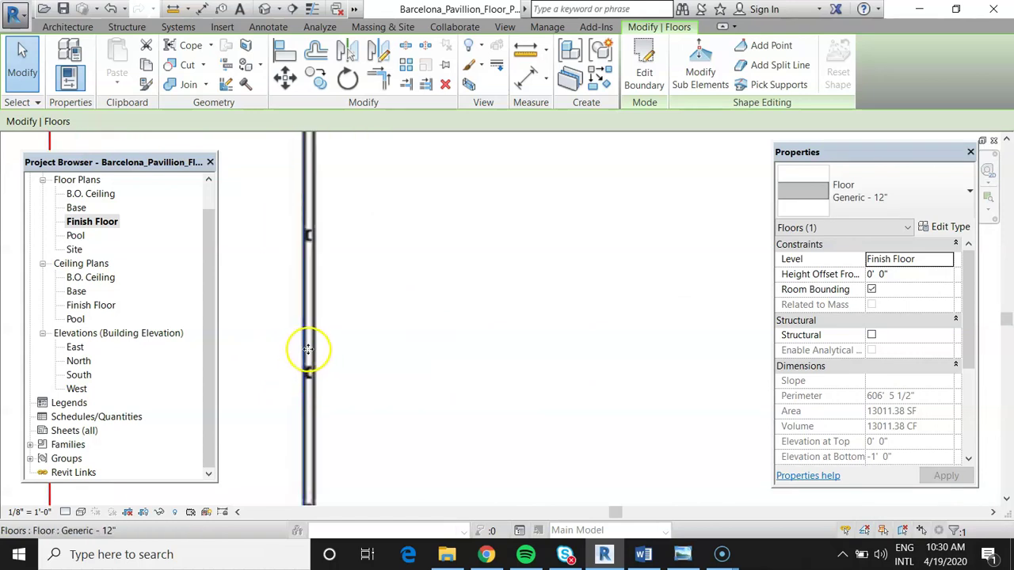
pyautogui.scroll(-2, 278, 295)
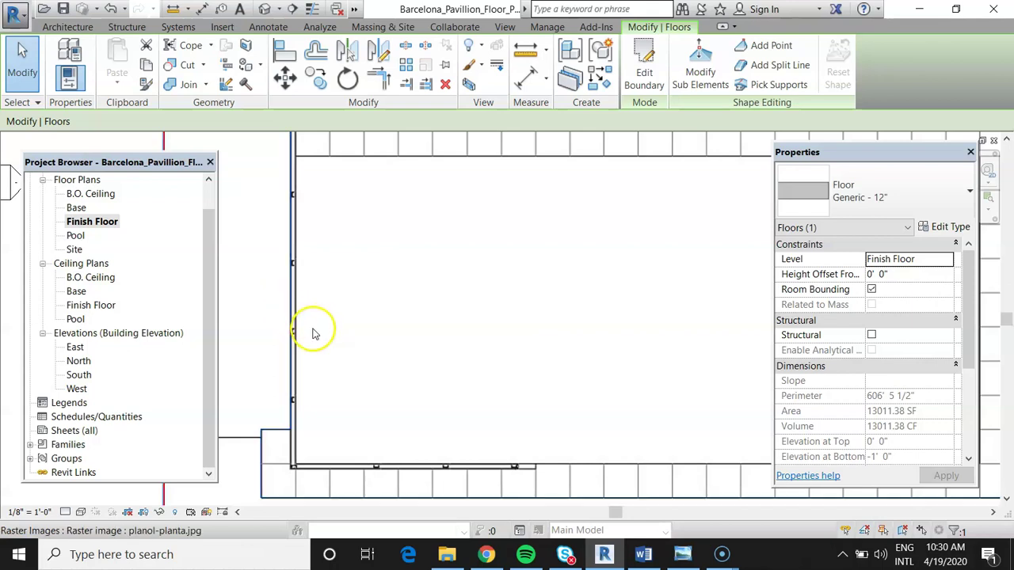
pyautogui.scroll(-5, 295, 387)
pyautogui.scroll(5, 526, 344)
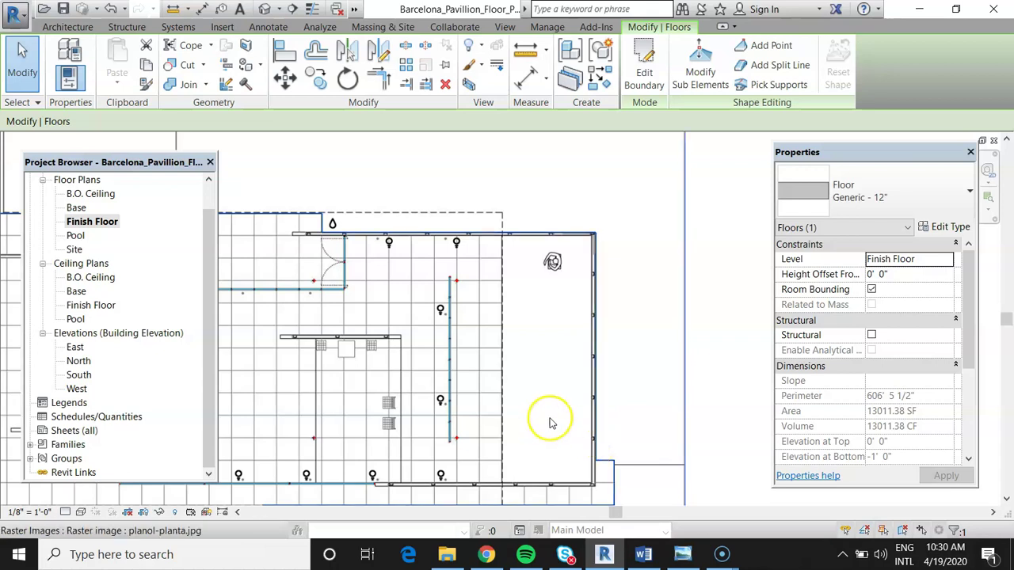
pyautogui.press('Escape')
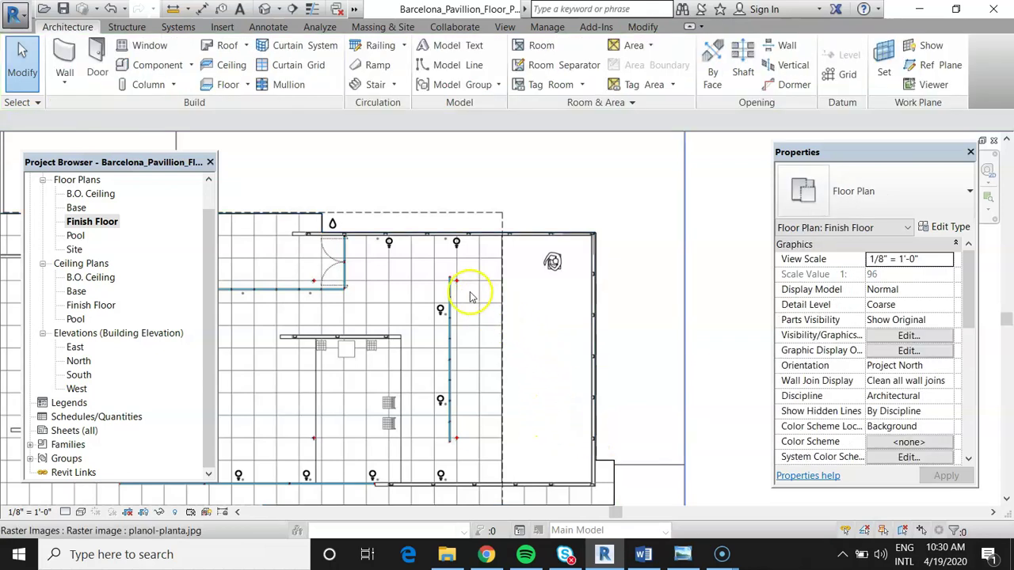
# Step: Reselect the Generic - 12" floor and open its boundary sketch for editing
pyautogui.scroll(-5, 623, 299)
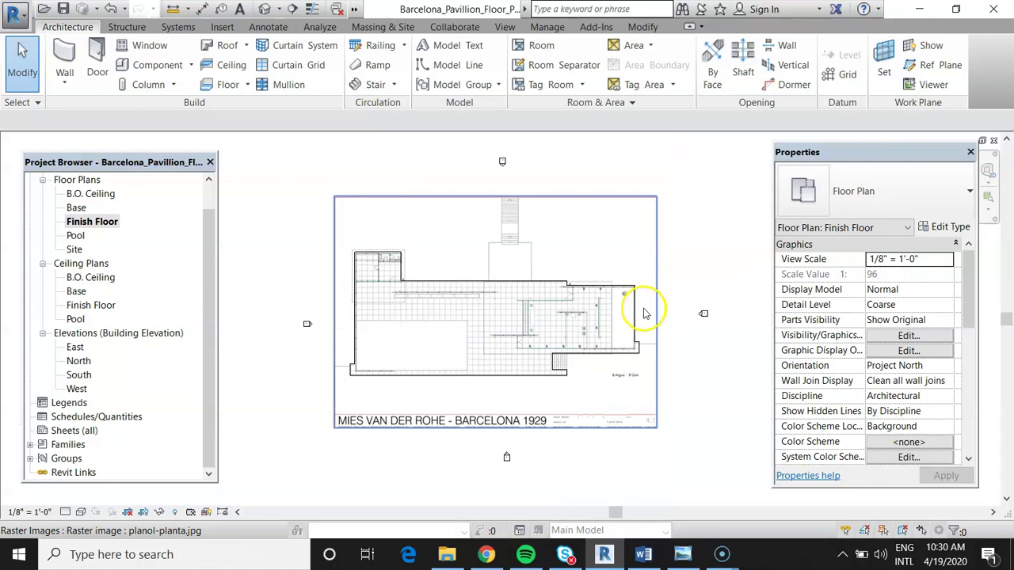
pyautogui.scroll(3, 561, 287)
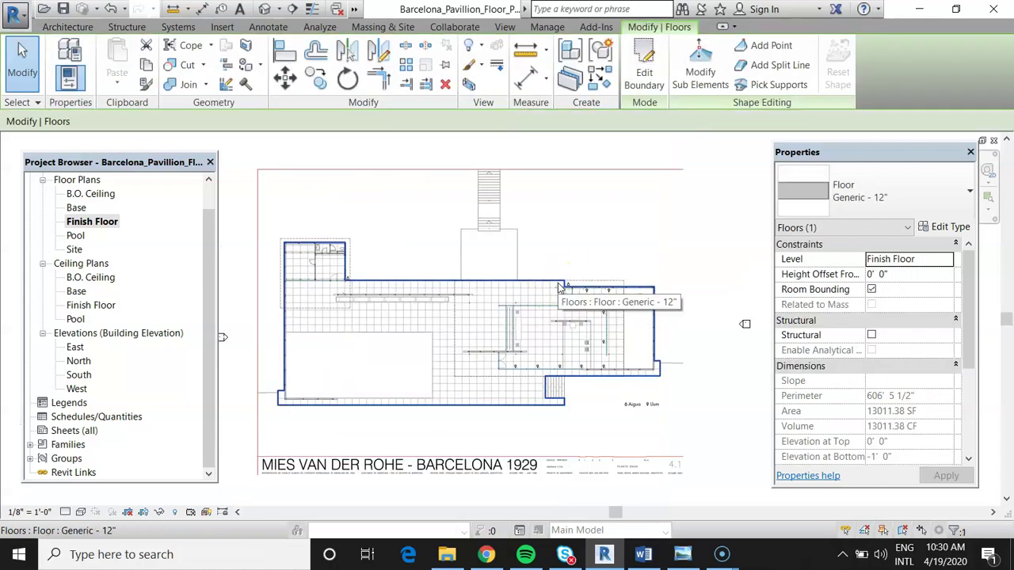
pyautogui.click(871, 222)
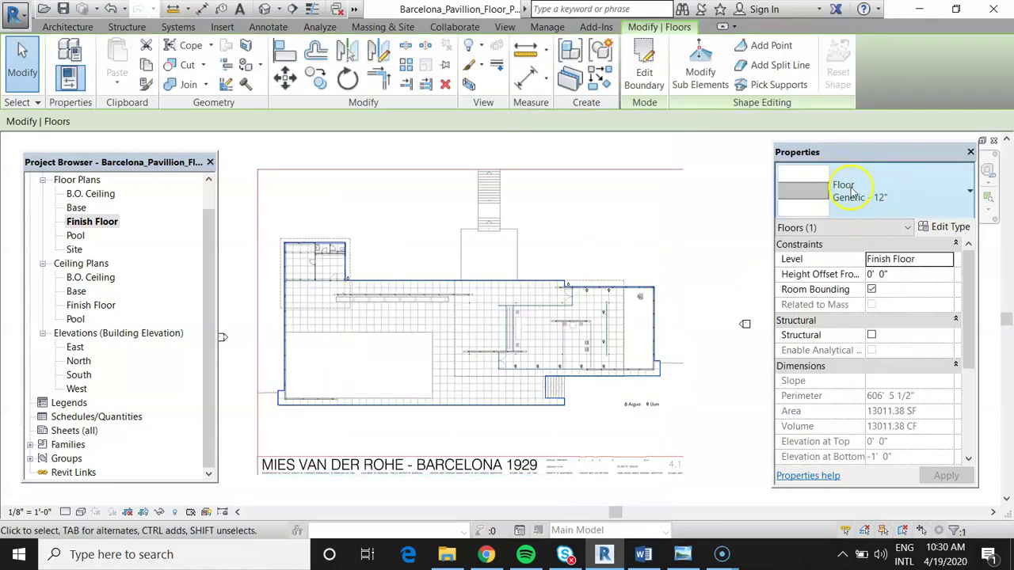
pyautogui.click(646, 72)
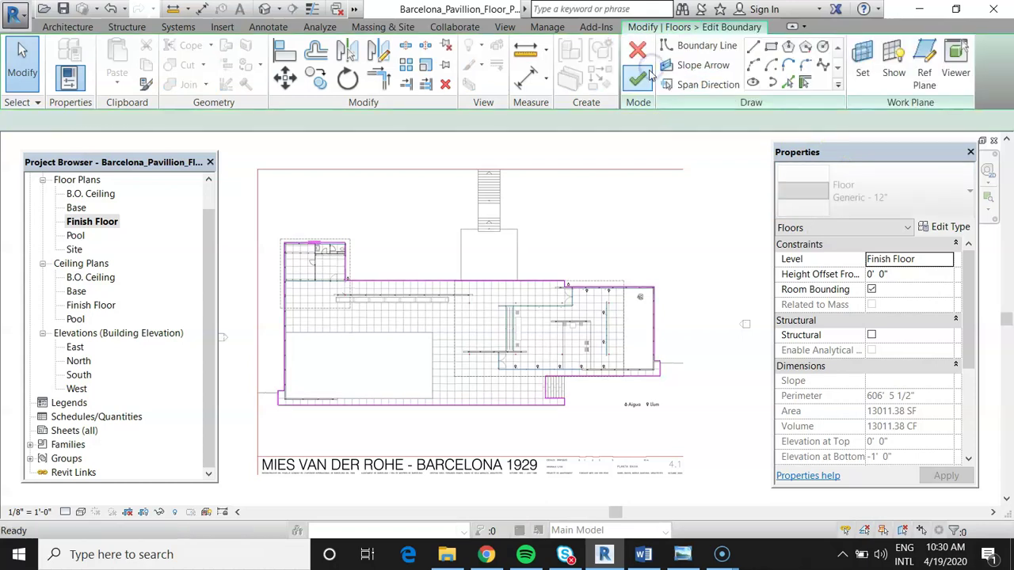
# Step: Offset copies of the two boundary lines meeting at the small pool's statue corner 0' 8" inward to the inner wall faces
pyautogui.scroll(8, 622, 294)
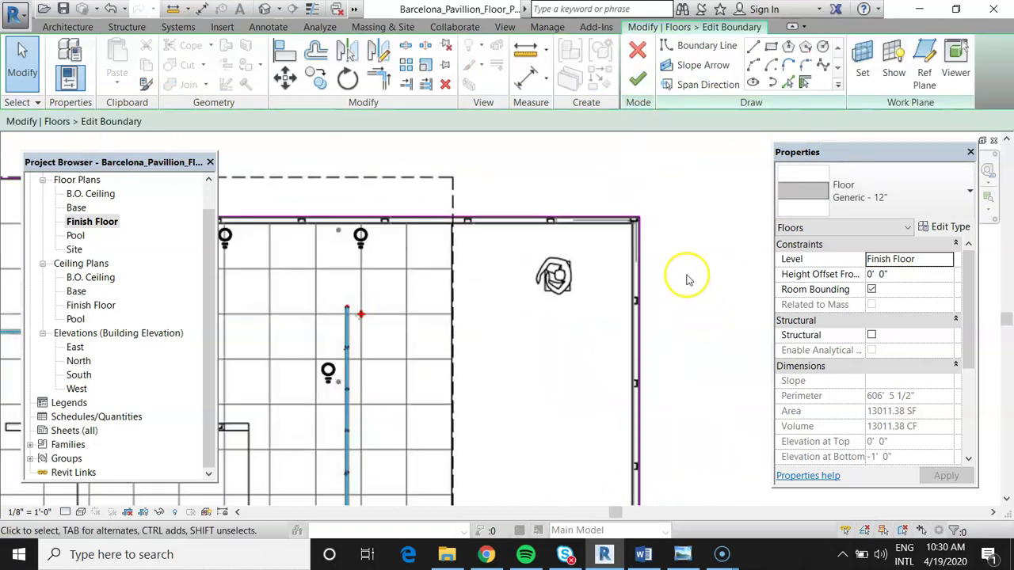
pyautogui.scroll(2, 673, 246)
pyautogui.click(630, 255)
pyautogui.click(647, 272)
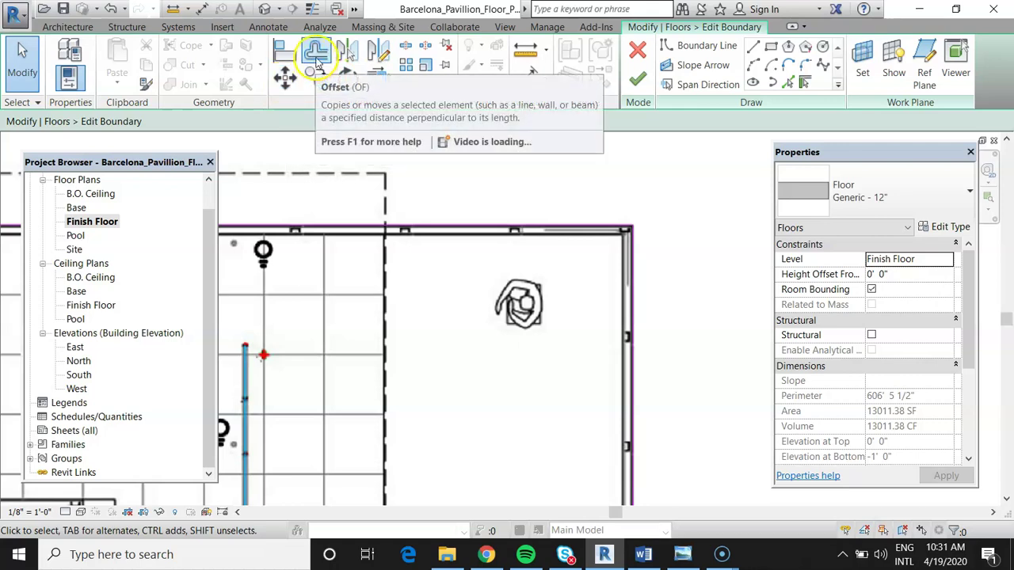
pyautogui.click(315, 55)
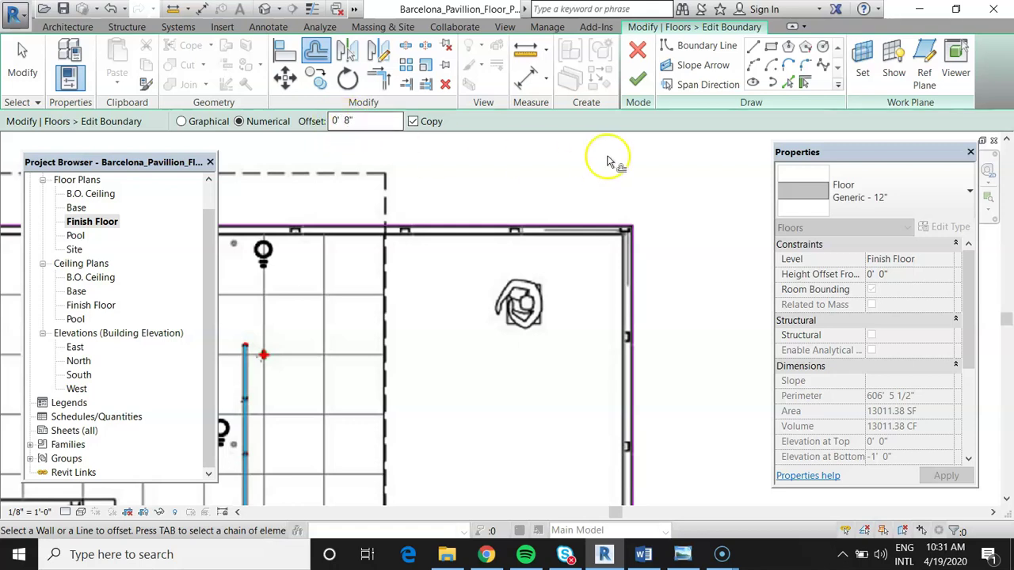
pyautogui.scroll(3, 584, 231)
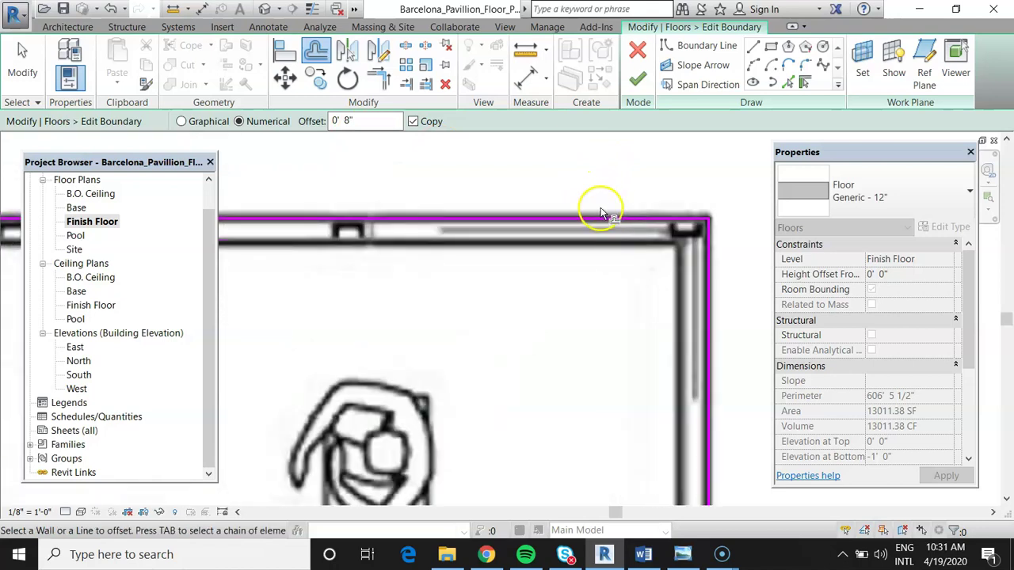
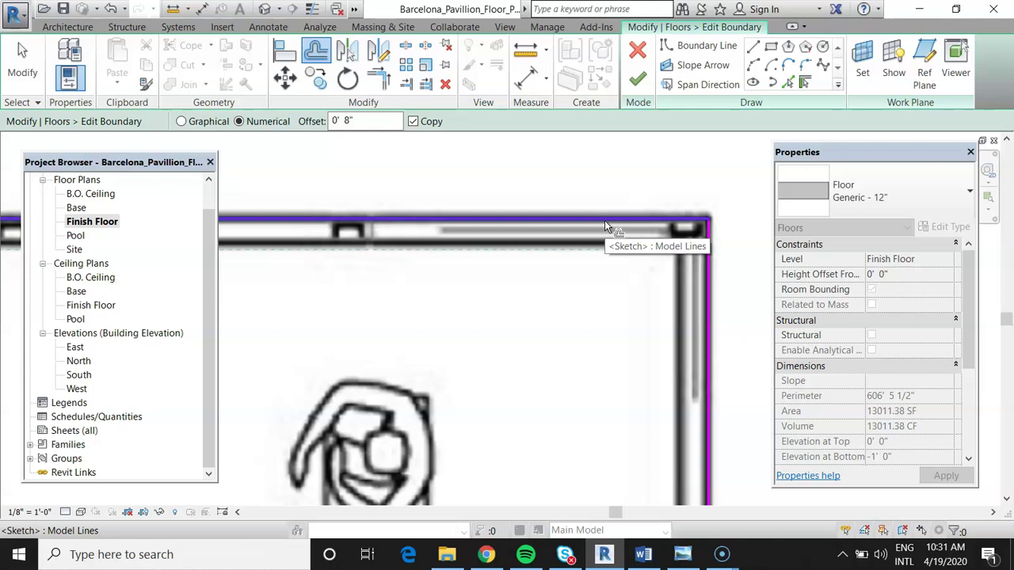
pyautogui.click(605, 220)
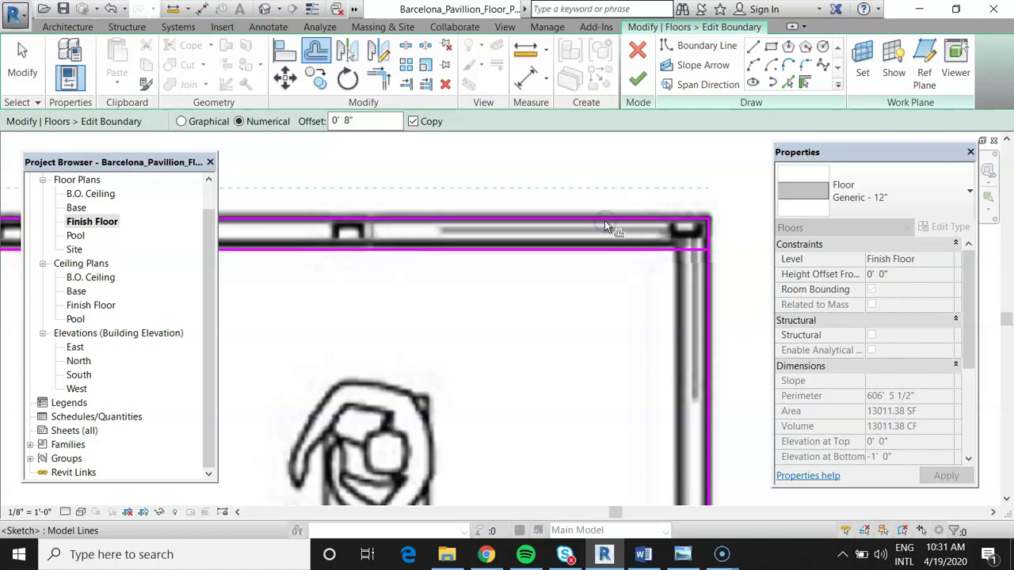
pyautogui.click(705, 290)
pyautogui.press('Escape')
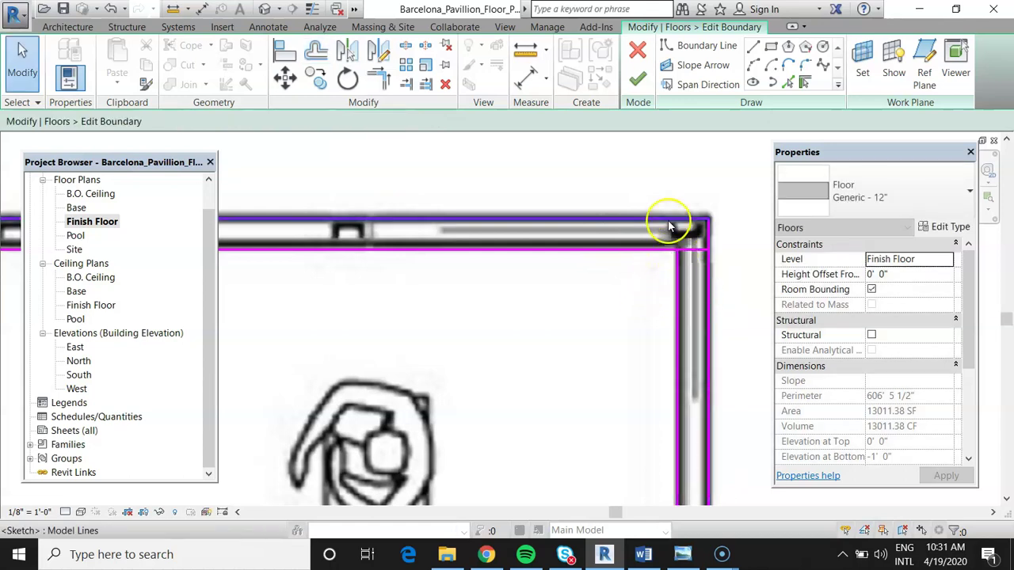
# Step: Examine the remaining walls around the small pool against the floor's boundary sketch
pyautogui.scroll(-5, 661, 222)
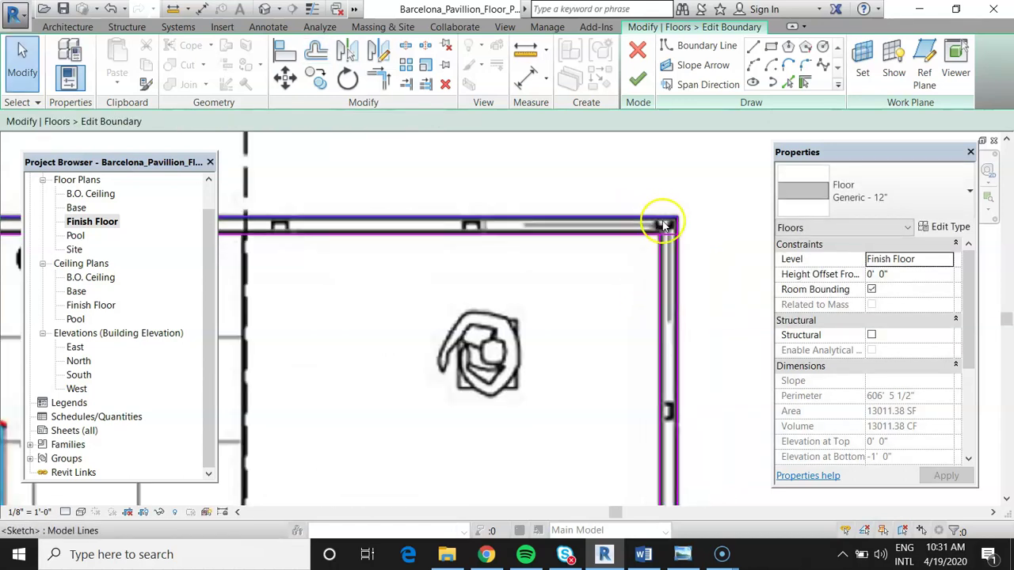
pyautogui.scroll(-2, 555, 222)
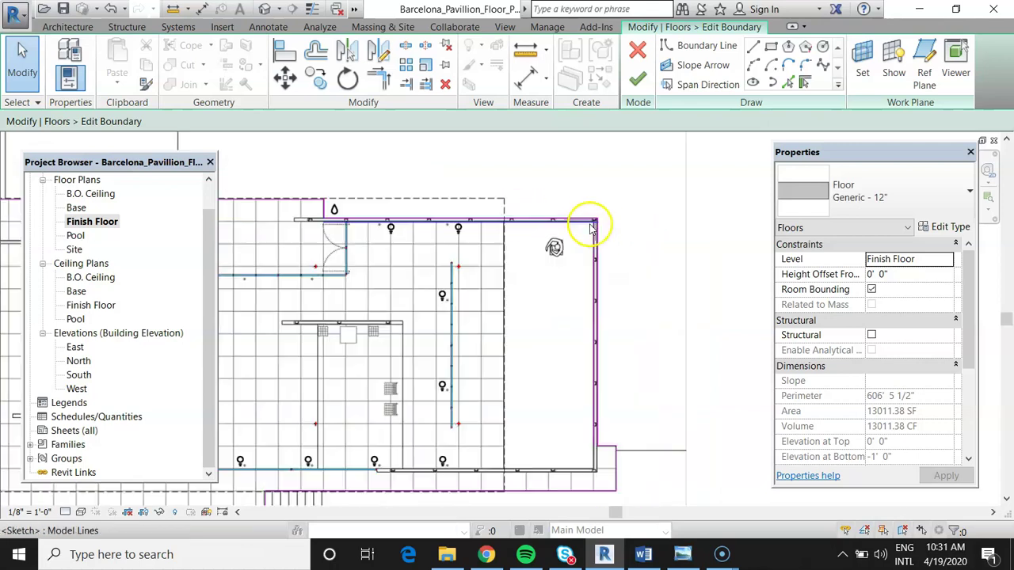
pyautogui.scroll(4, 510, 492)
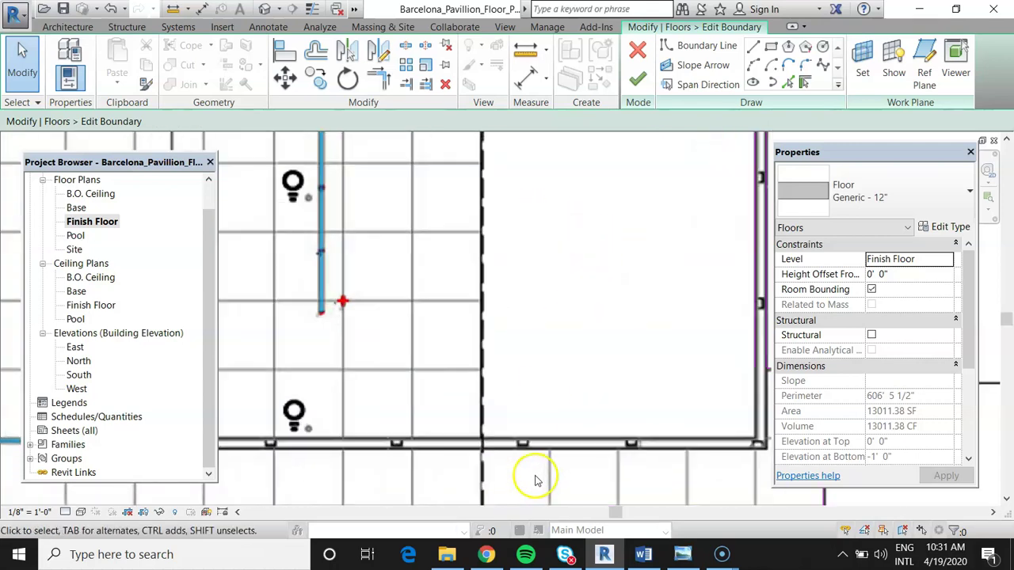
pyautogui.scroll(-1, 376, 428)
pyautogui.scroll(2, 455, 451)
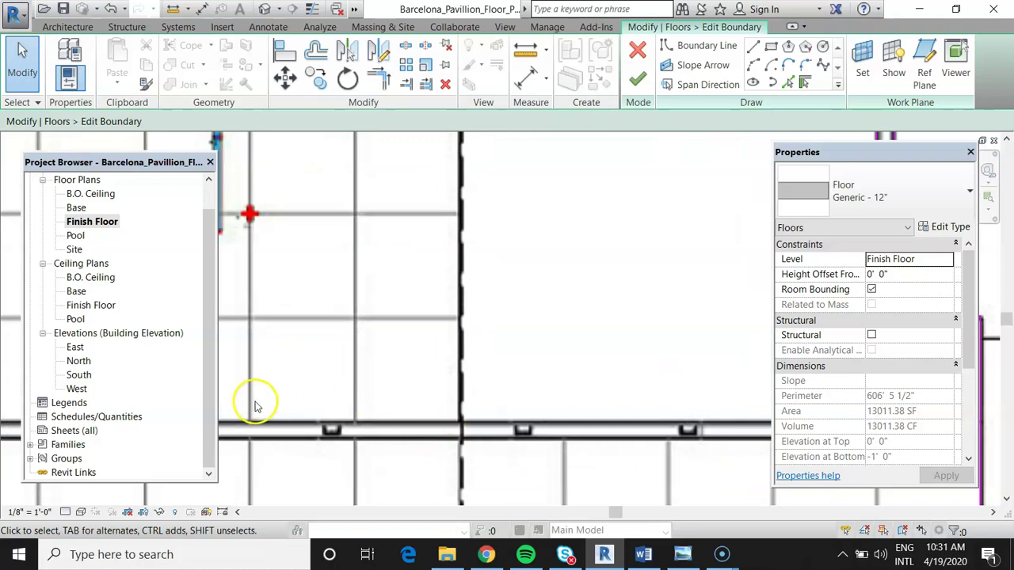
pyautogui.scroll(-2, 255, 405)
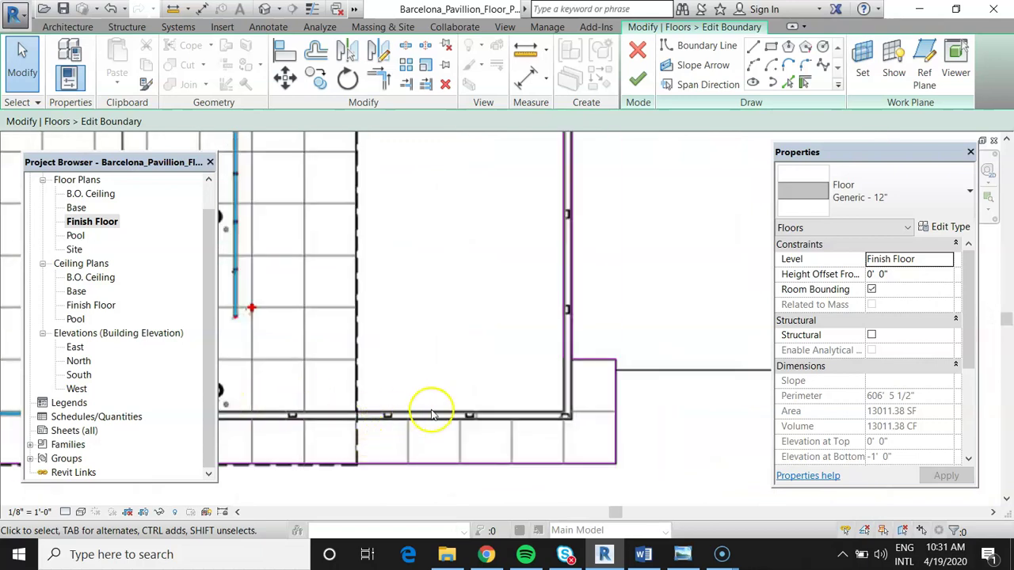
pyautogui.scroll(-6, 600, 414)
# Step: Offset a copy of the boundary line along the large pool's outer wall 0' 8" inward to the inner wall face
pyautogui.scroll(6, 269, 441)
pyautogui.scroll(4, 309, 386)
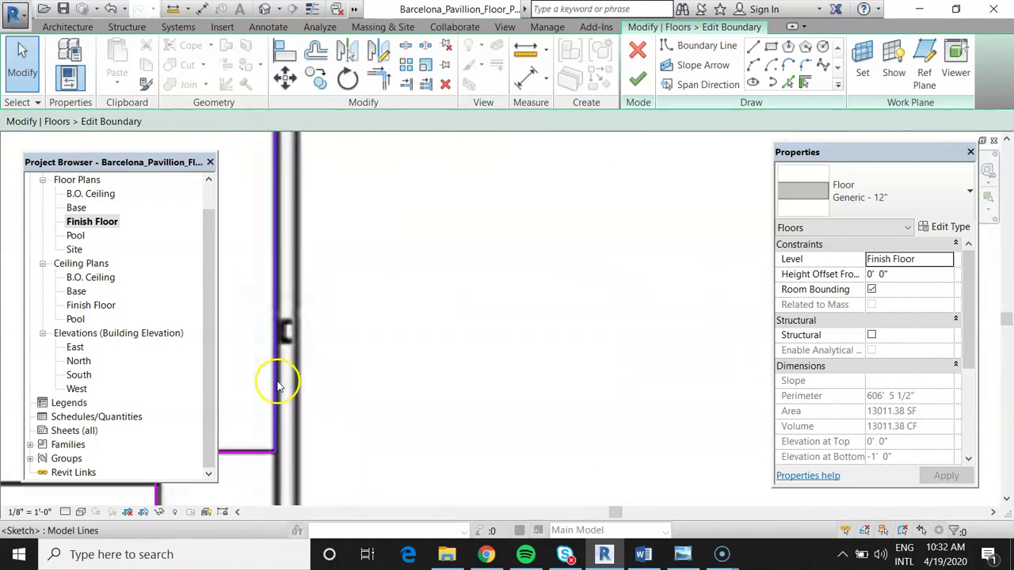
pyautogui.click(277, 383)
pyautogui.scroll(2, 283, 401)
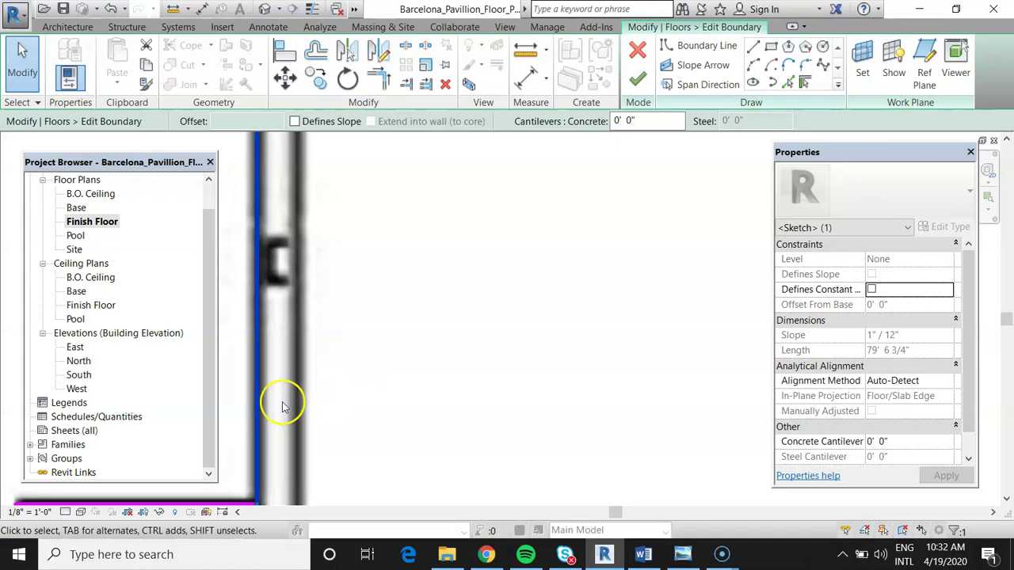
pyautogui.scroll(-1, 295, 388)
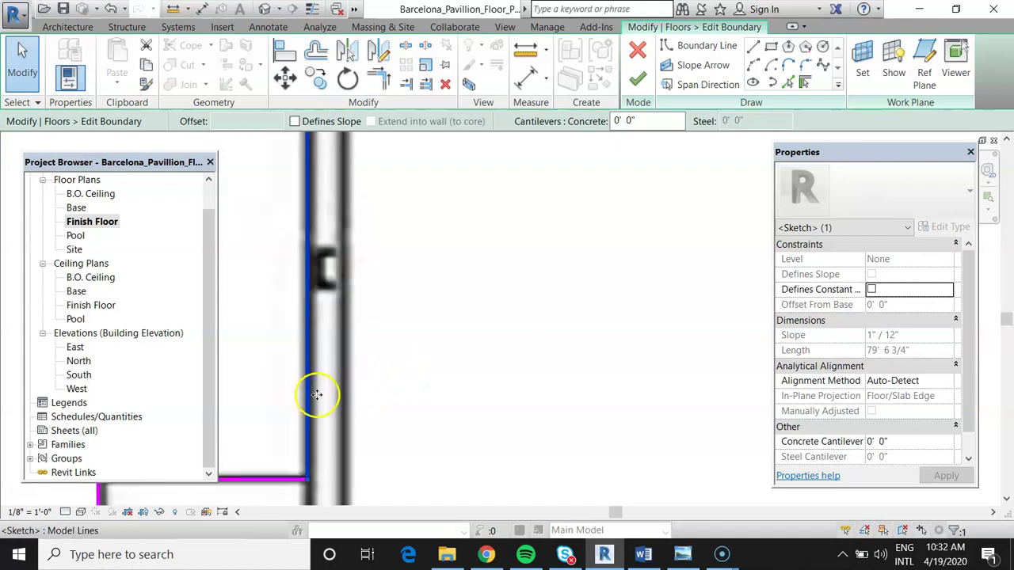
pyautogui.click(389, 407)
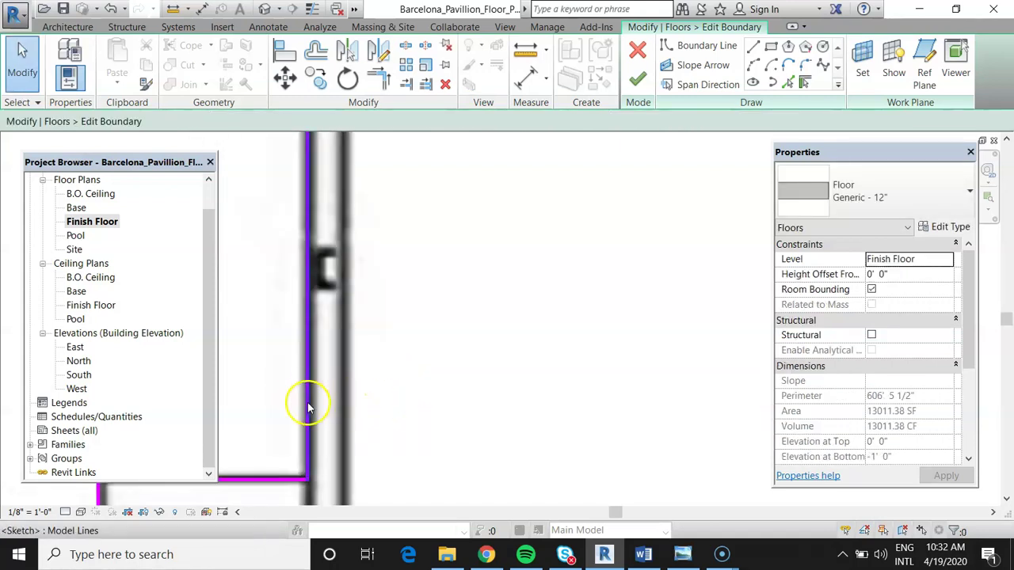
pyautogui.click(315, 51)
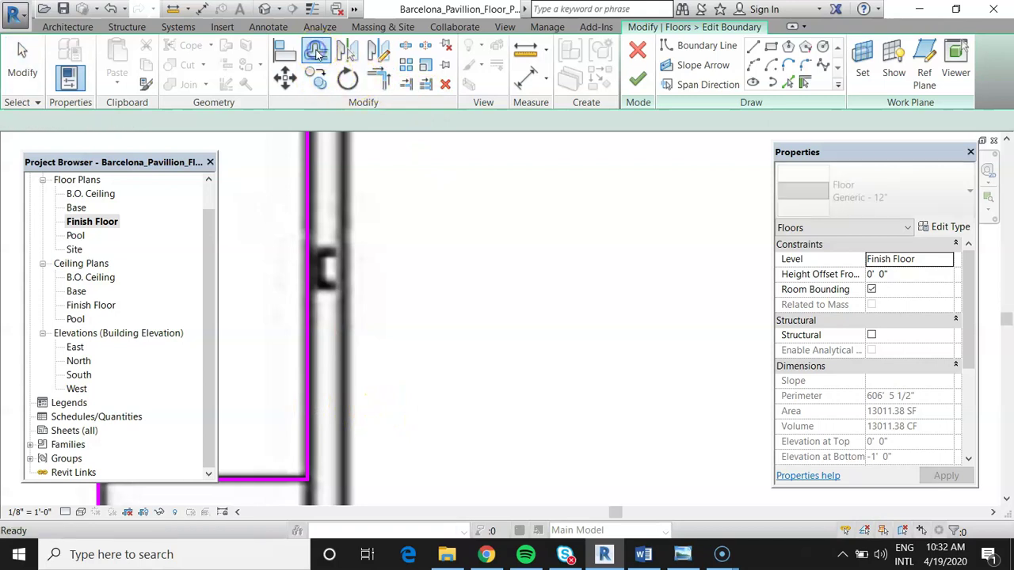
pyautogui.click(314, 267)
pyautogui.press('Escape')
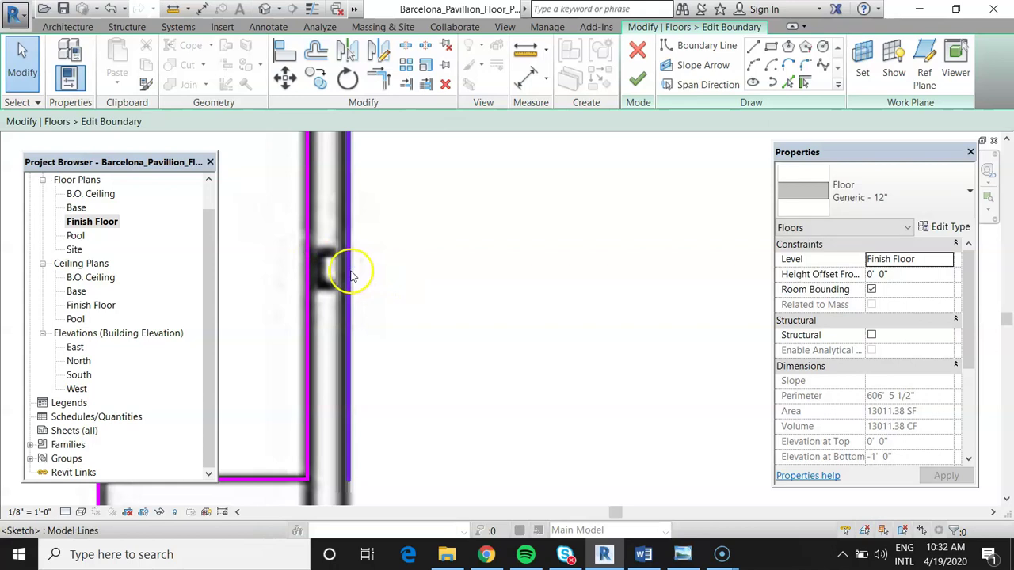
# Step: Extend the offset line beside the large pool to the inner wall corner, about 83' 6" long, and deselect it
pyautogui.scroll(-5, 320, 316)
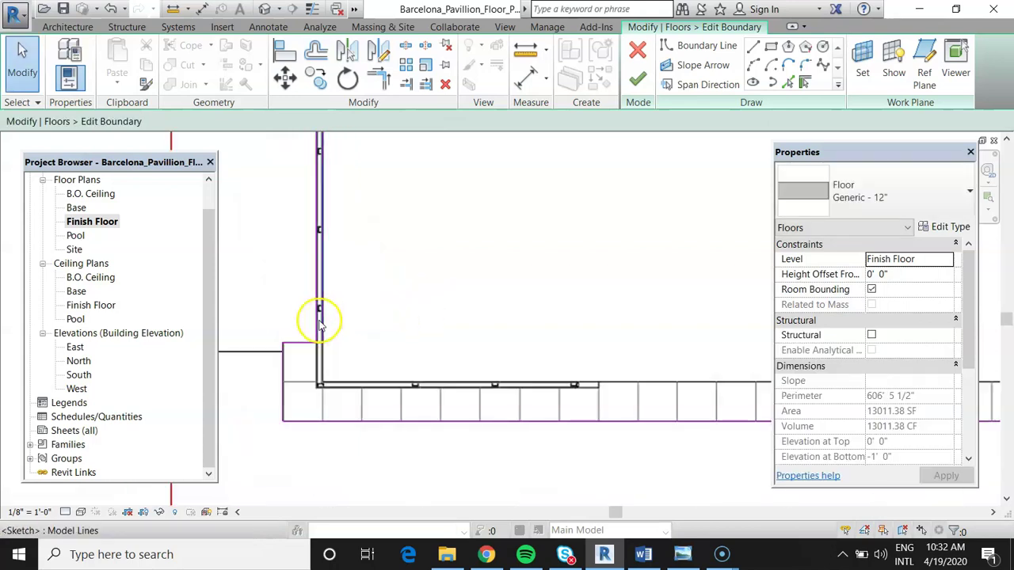
pyautogui.scroll(-2, 341, 400)
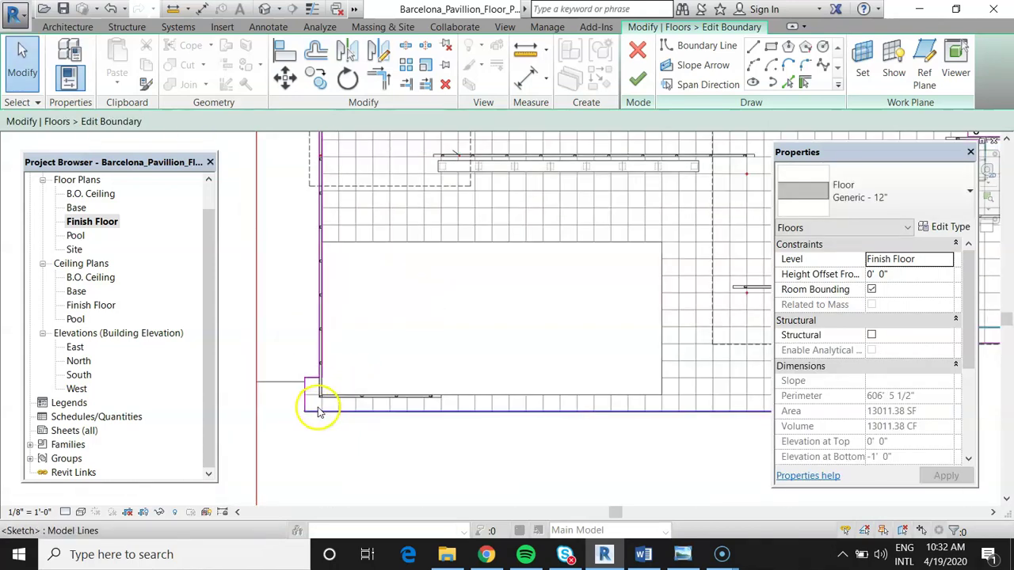
pyautogui.scroll(4, 316, 350)
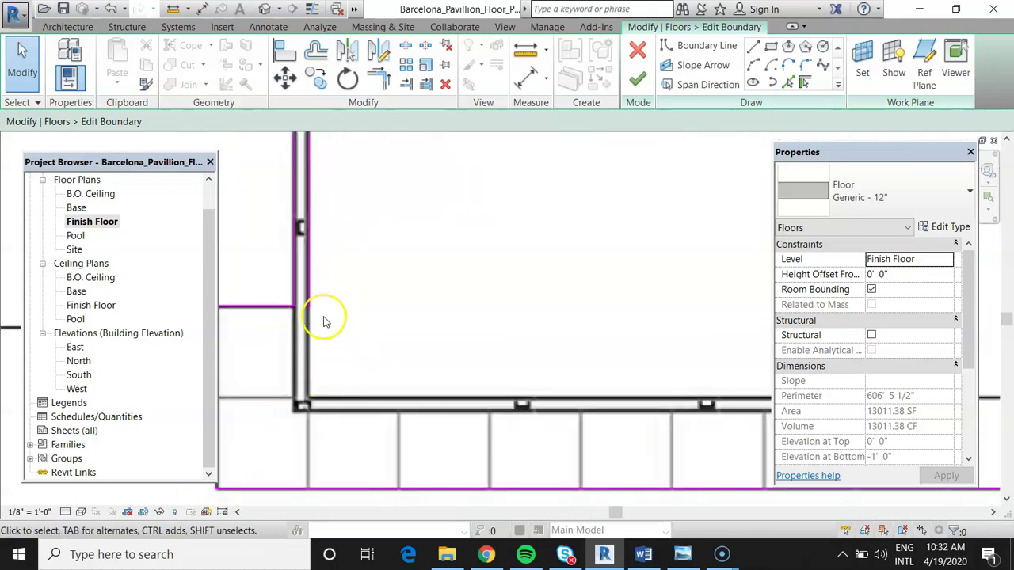
pyautogui.click(301, 291)
pyautogui.click(314, 297)
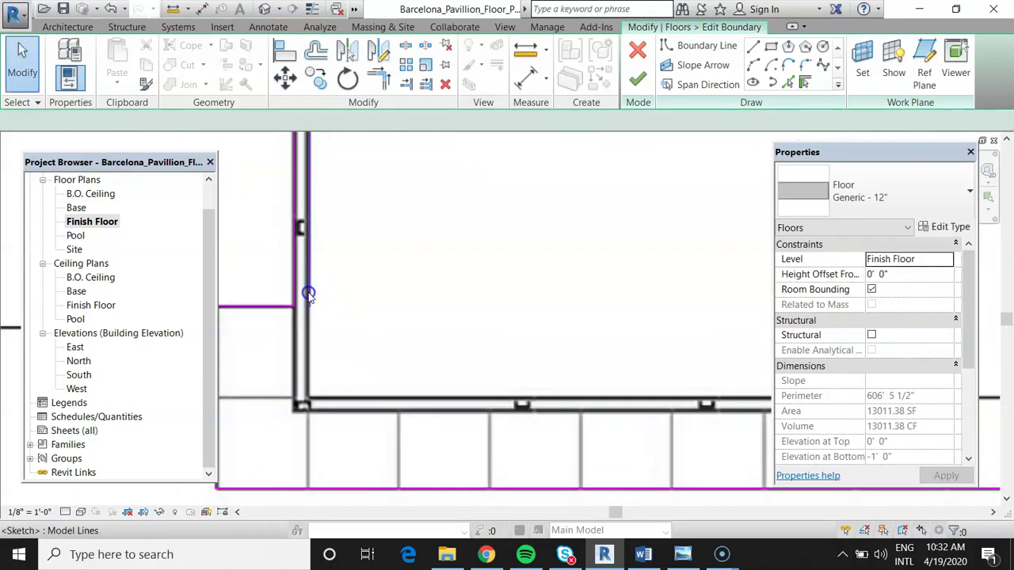
pyautogui.moveTo(309, 310); pyautogui.dragTo(310, 396)
pyautogui.scroll(3, 309, 392)
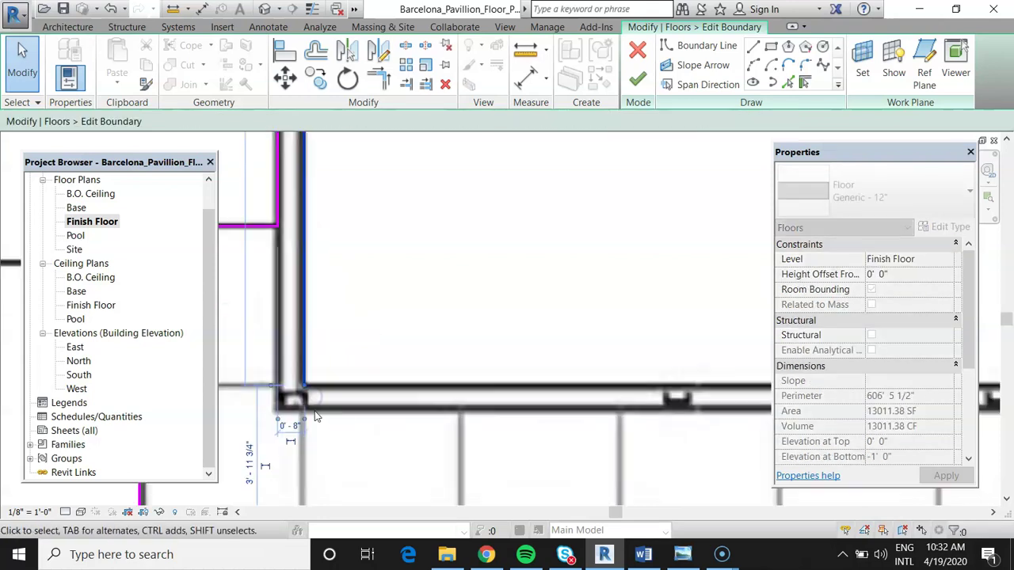
pyautogui.scroll(-3, 332, 380)
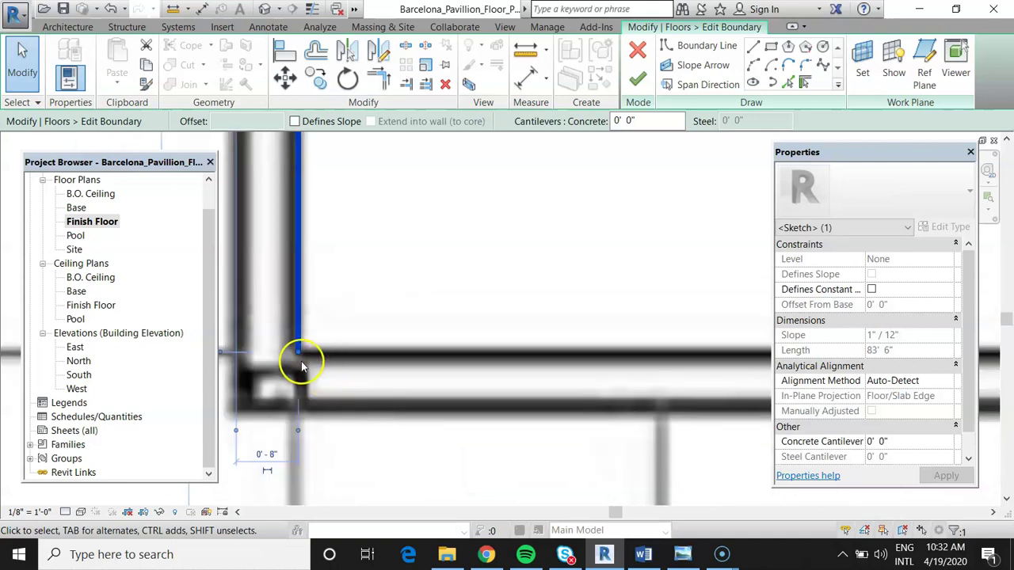
pyautogui.scroll(-3, 337, 409)
pyautogui.click(348, 365)
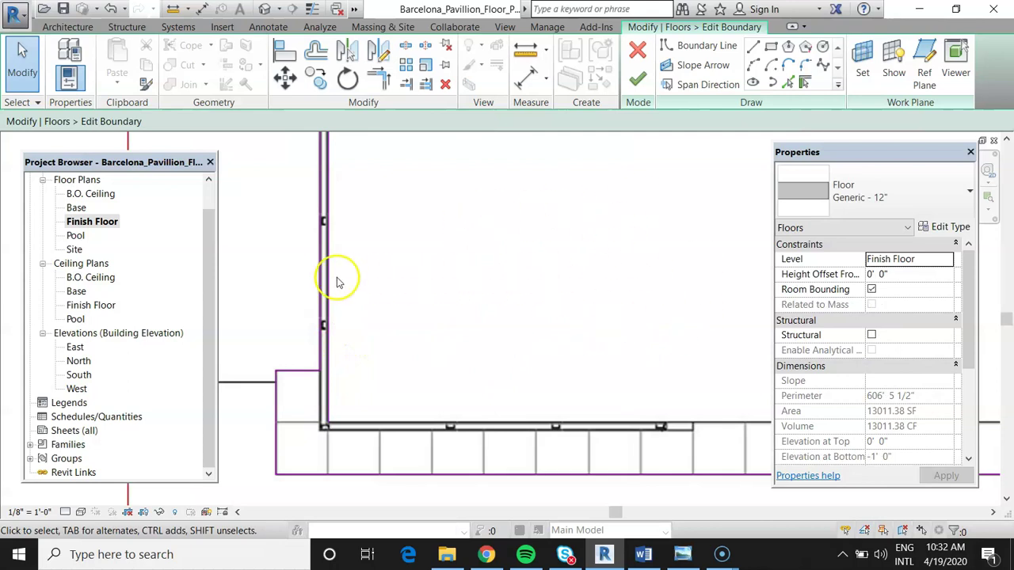
# Step: Sketch a rectangular floor boundary about 35' 6" deep around the large pool, from the inner wall corner to the opposite paving grid corner
pyautogui.scroll(4, 337, 281)
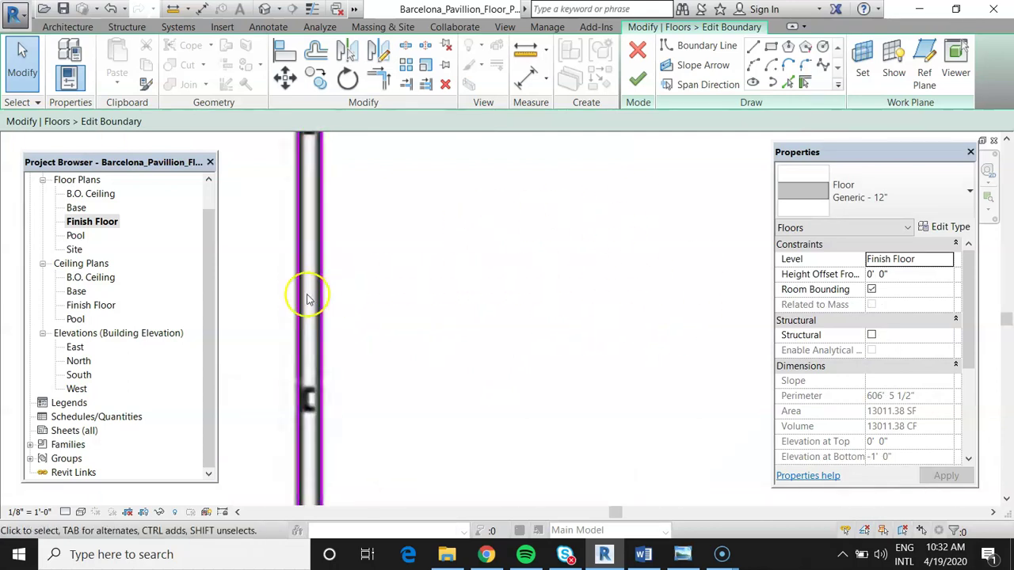
pyautogui.scroll(-5, 313, 302)
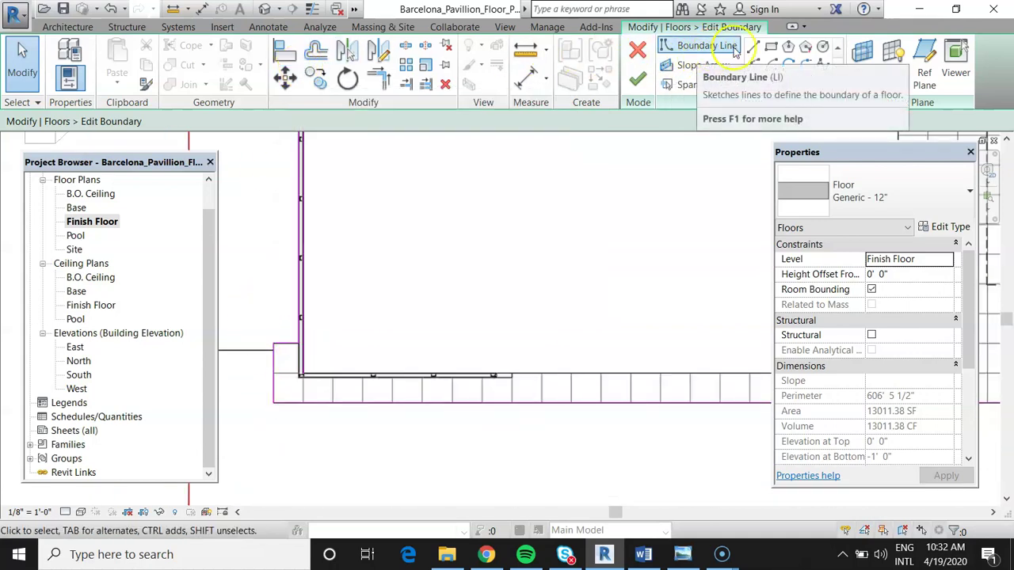
pyautogui.click(770, 46)
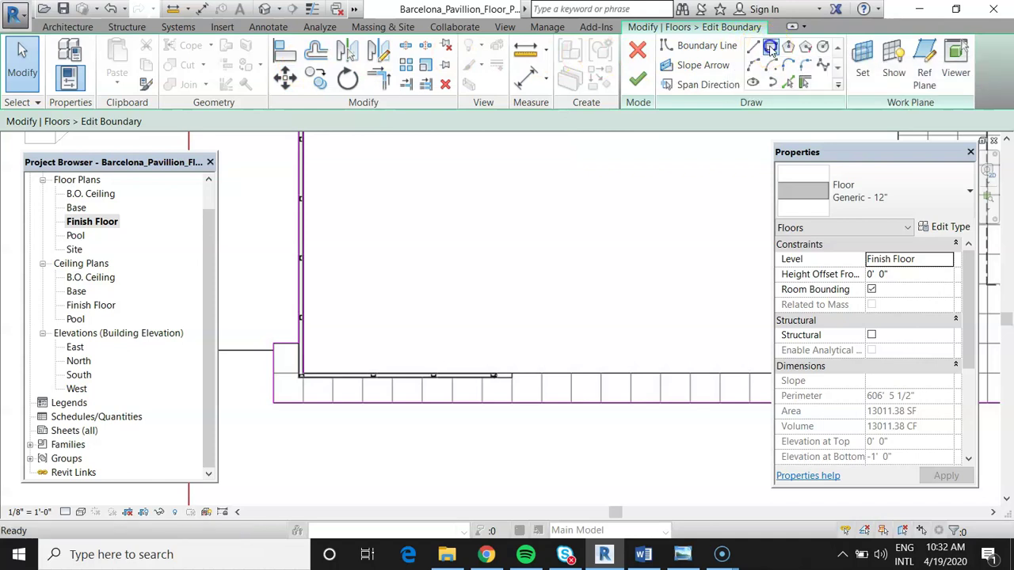
pyautogui.scroll(5, 297, 369)
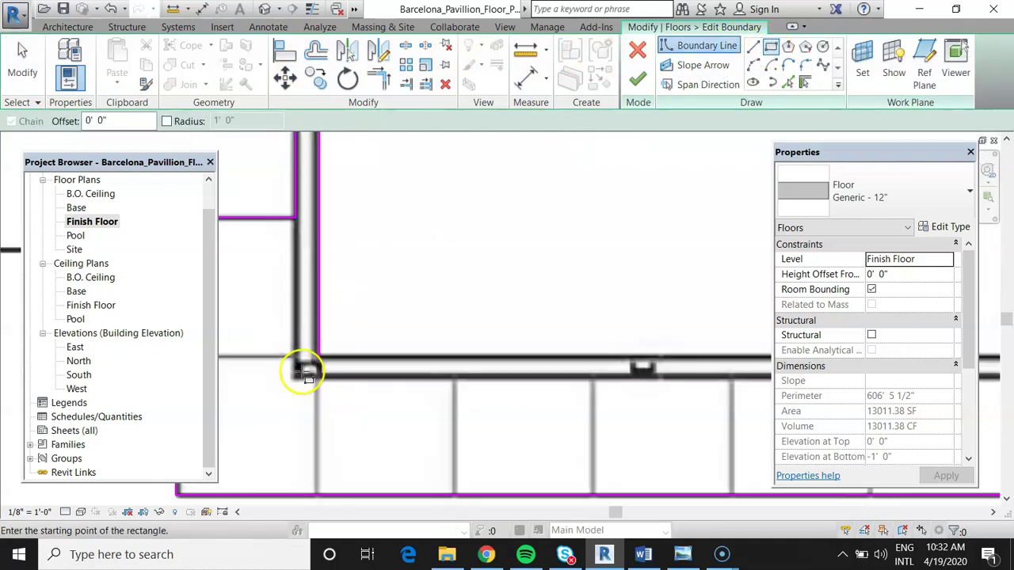
pyautogui.click(319, 361)
pyautogui.scroll(-5, 270, 392)
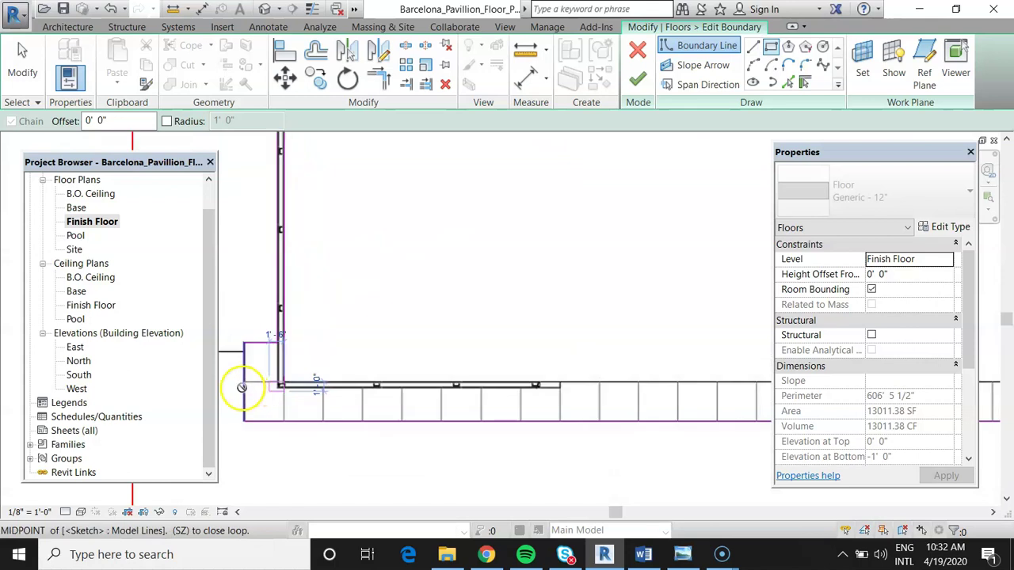
pyautogui.scroll(6, 657, 215)
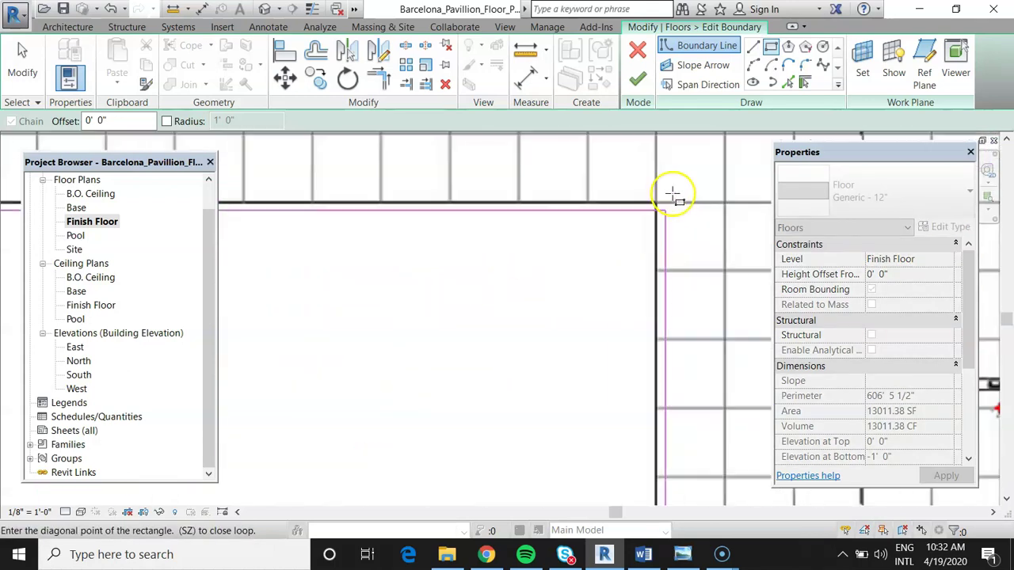
pyautogui.scroll(2, 626, 220)
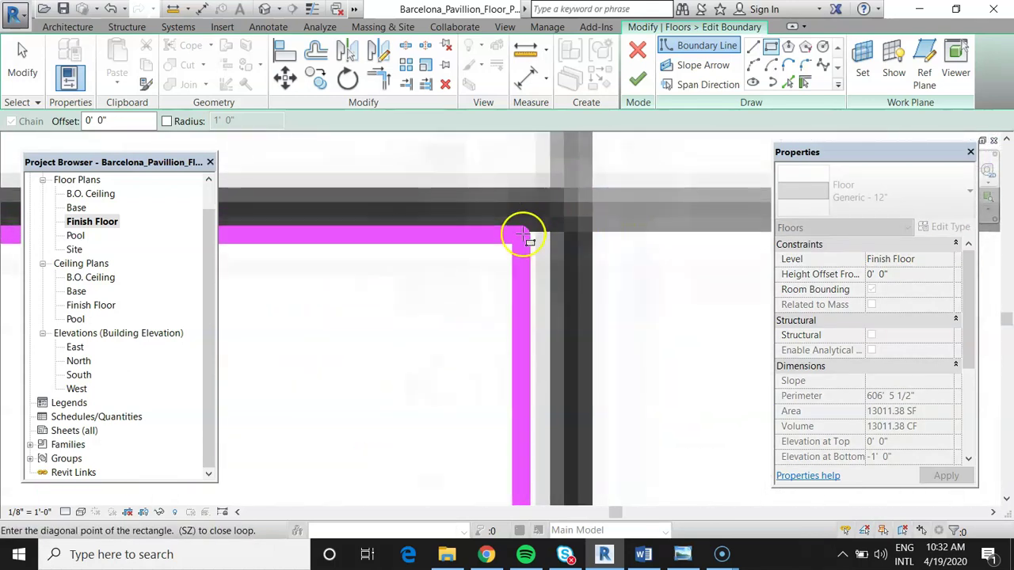
pyautogui.click(567, 211)
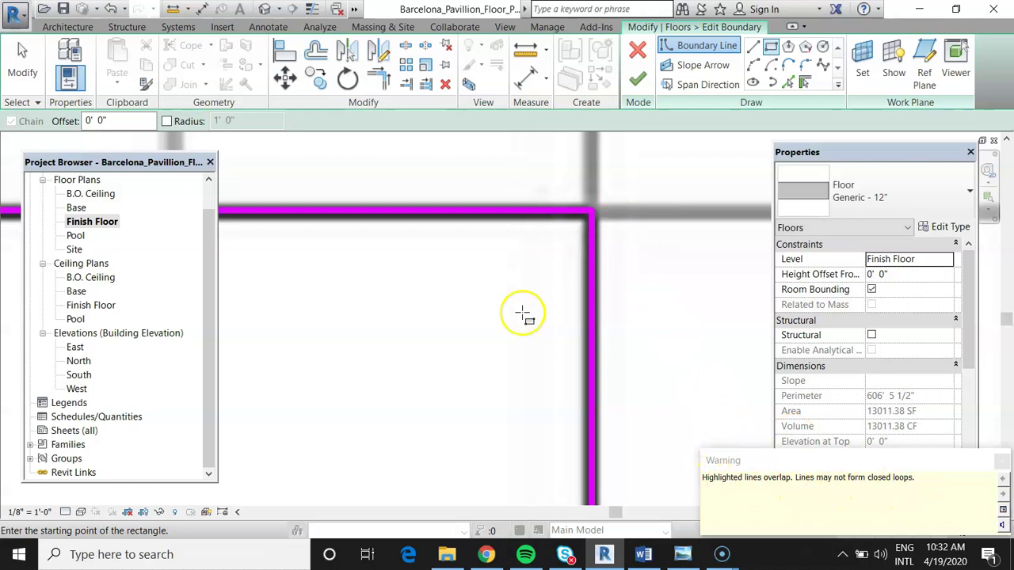
pyautogui.scroll(-8, 665, 295)
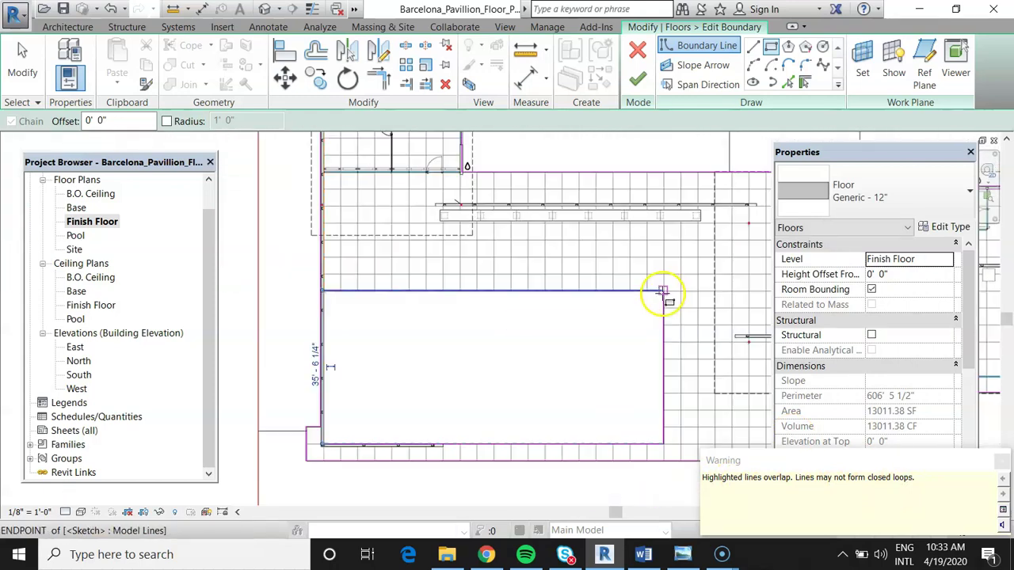
pyautogui.scroll(2, 511, 300)
pyautogui.press('Escape')
pyautogui.press('Escape')
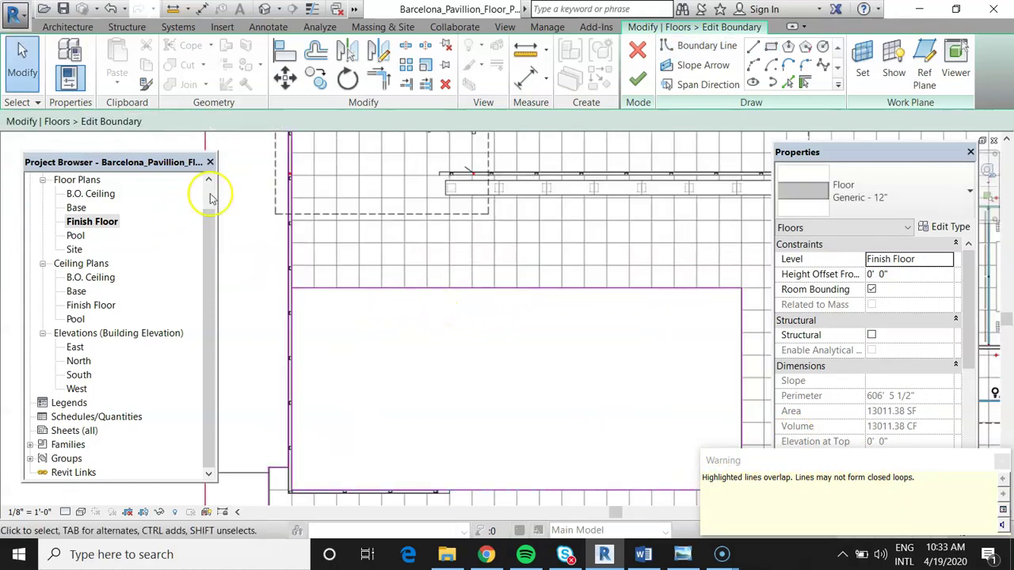
# Step: Delete the overlapping 83' 6" boundary line along the inner face of the wall beside the large pool
pyautogui.scroll(5, 294, 305)
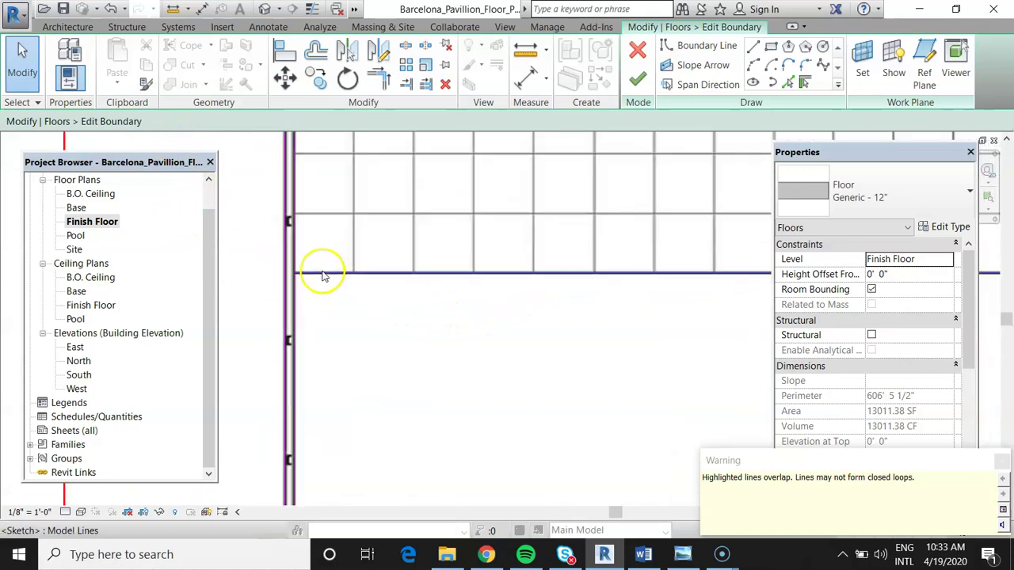
pyautogui.click(277, 258)
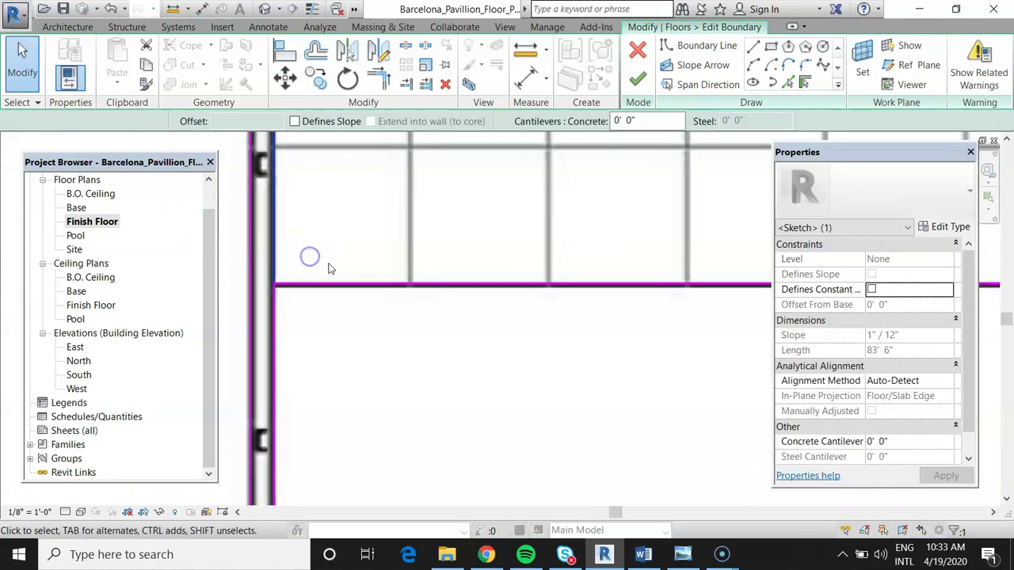
pyautogui.scroll(-2, 270, 343)
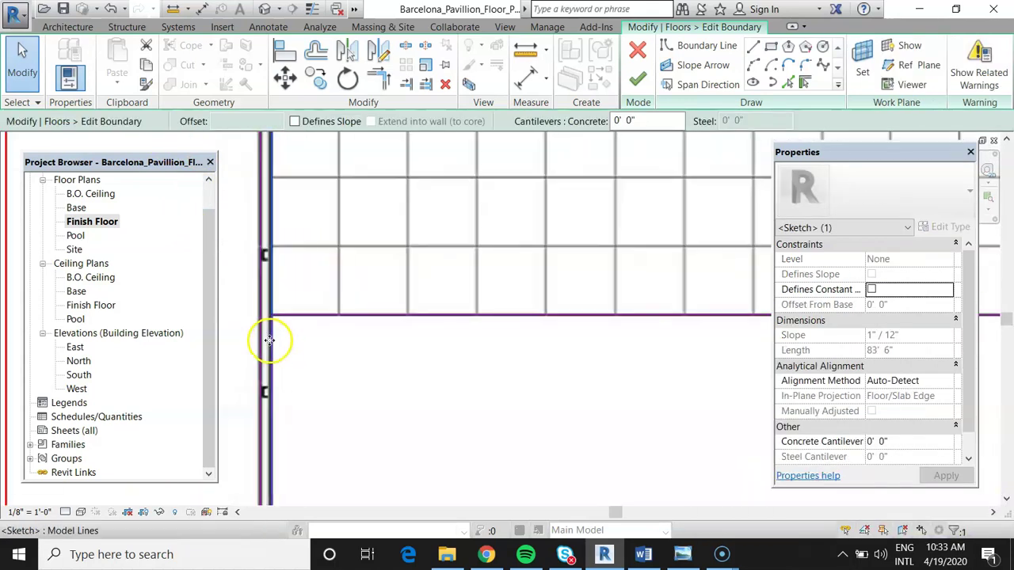
pyautogui.scroll(-1, 269, 340)
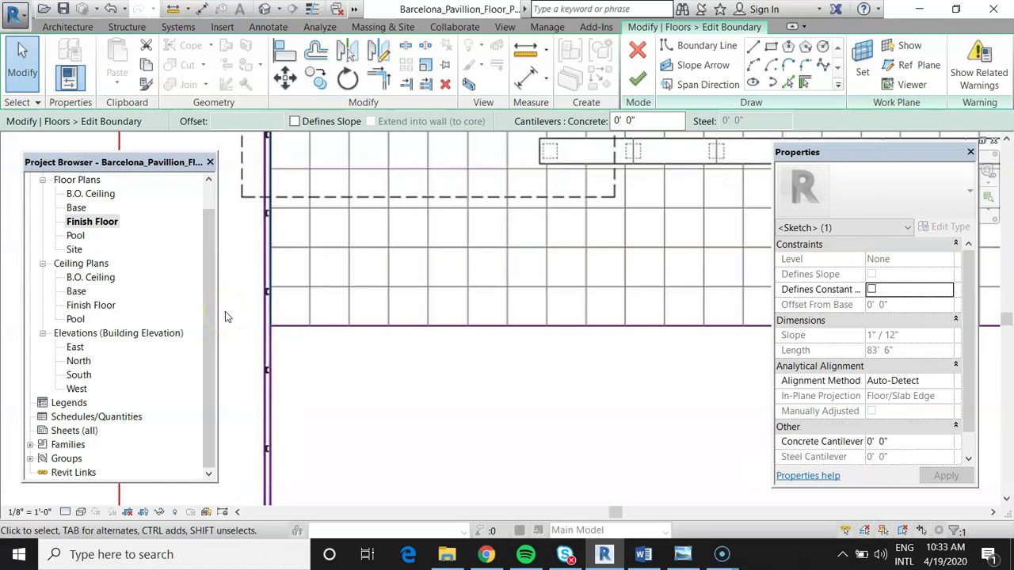
pyautogui.click(225, 316)
pyautogui.scroll(3, 271, 328)
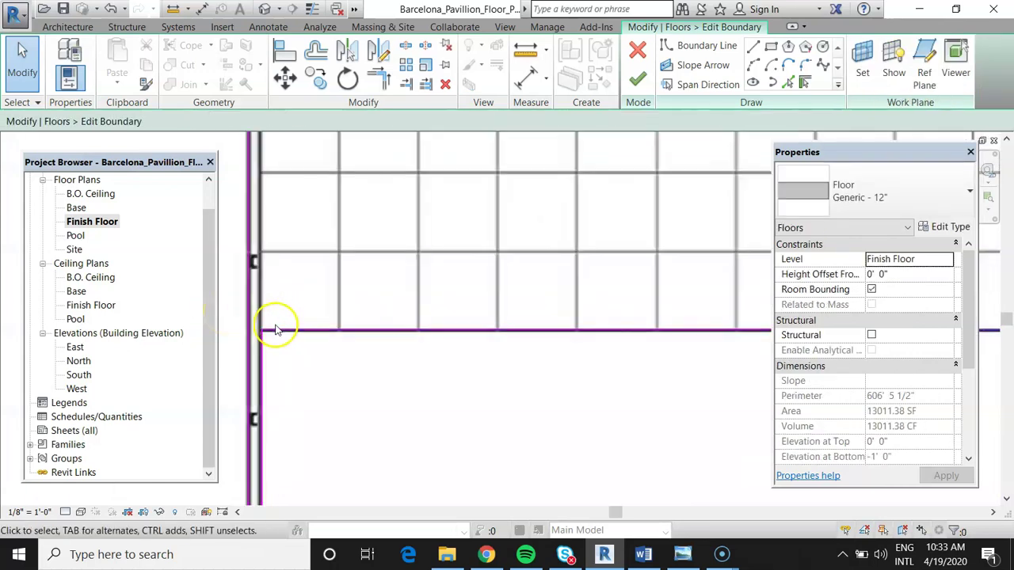
pyautogui.scroll(-4, 248, 284)
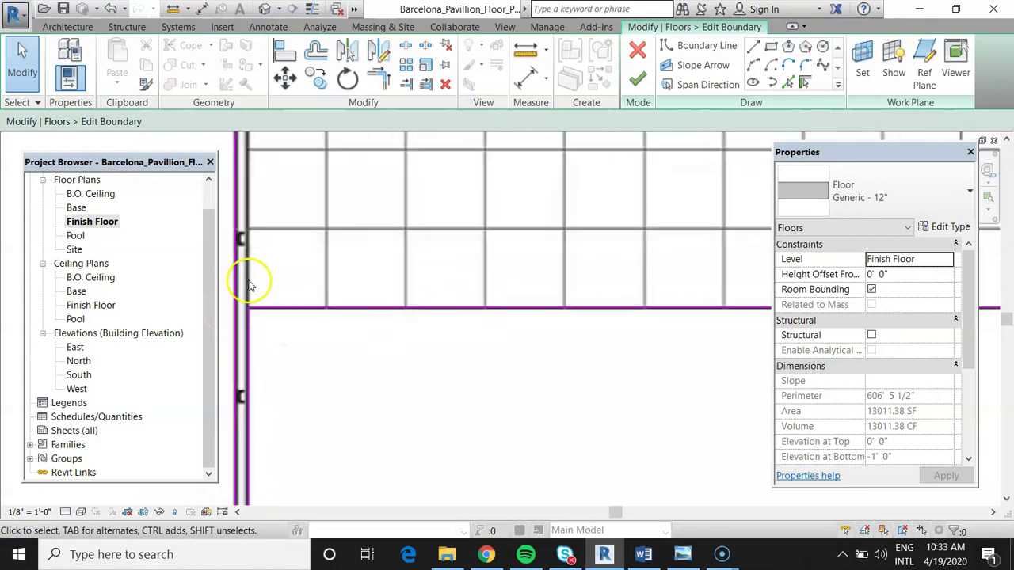
pyautogui.scroll(-1, 268, 395)
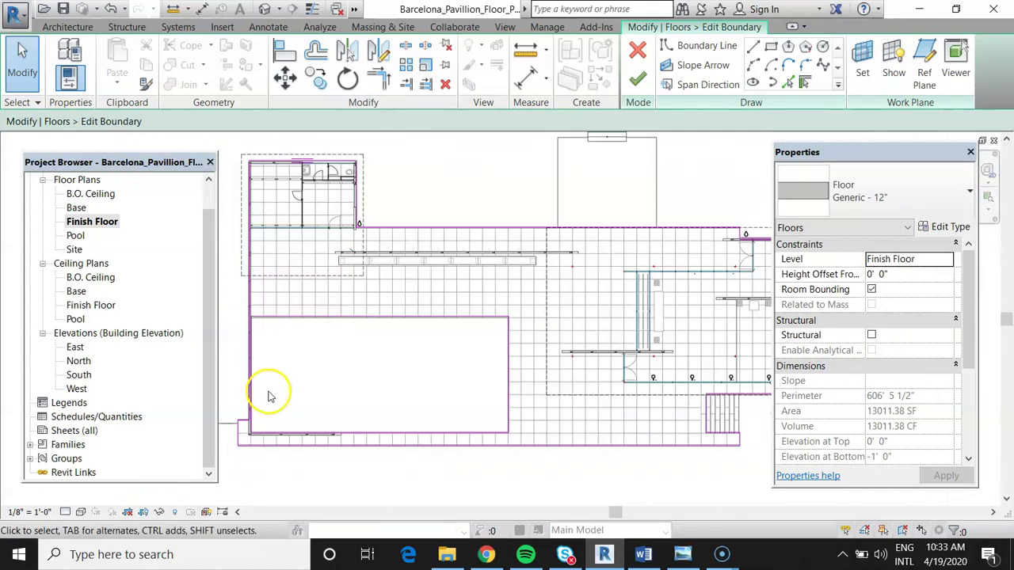
# Step: Sketch a rectangular floor boundary around the small statue pool, from its upper inner wall corner to the diagonally opposite paving edge corner
pyautogui.scroll(-2, 324, 382)
pyautogui.scroll(5, 736, 339)
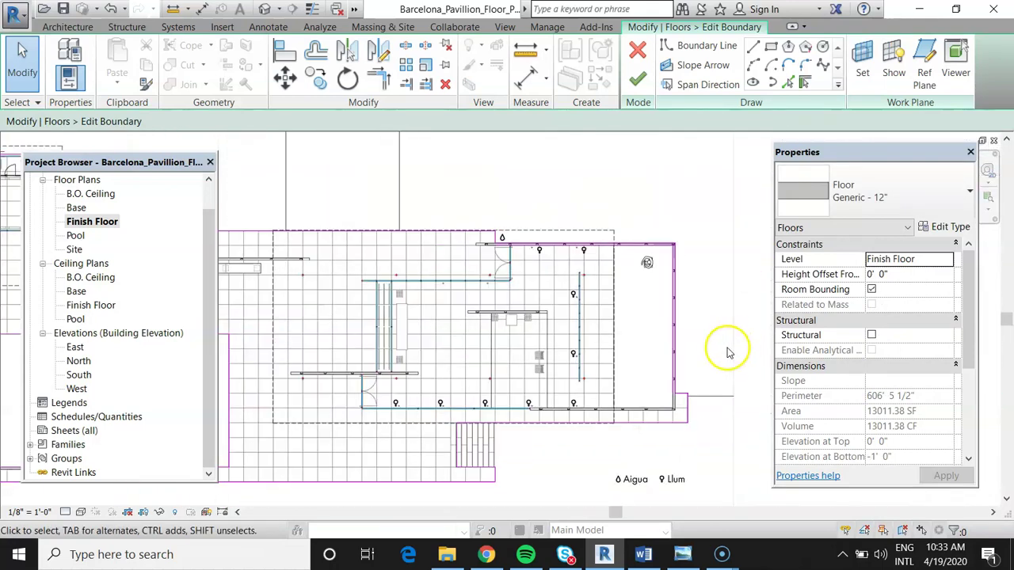
pyautogui.scroll(3, 682, 221)
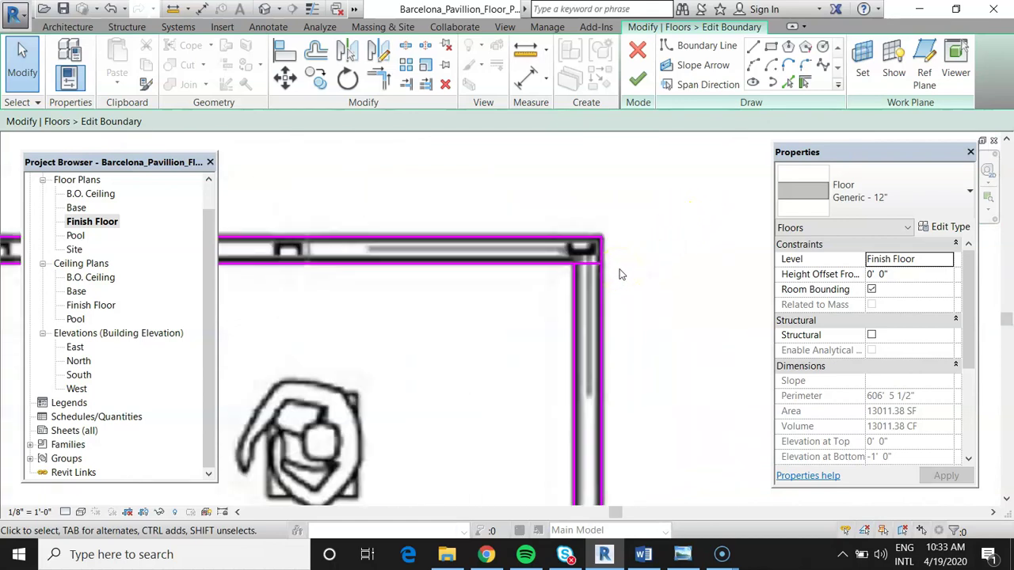
pyautogui.click(768, 47)
pyautogui.scroll(5, 593, 238)
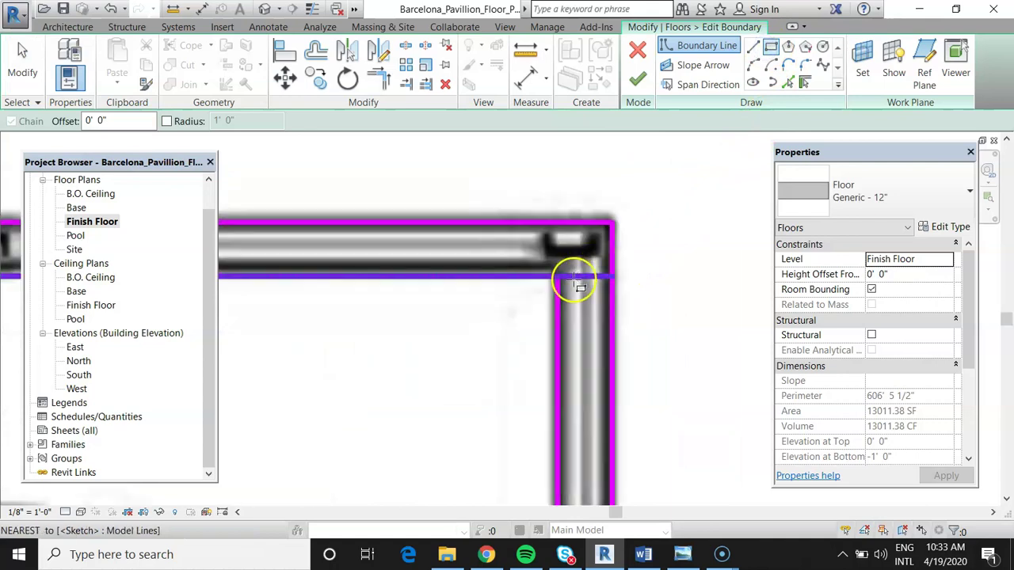
pyautogui.click(548, 275)
pyautogui.scroll(-5, 586, 233)
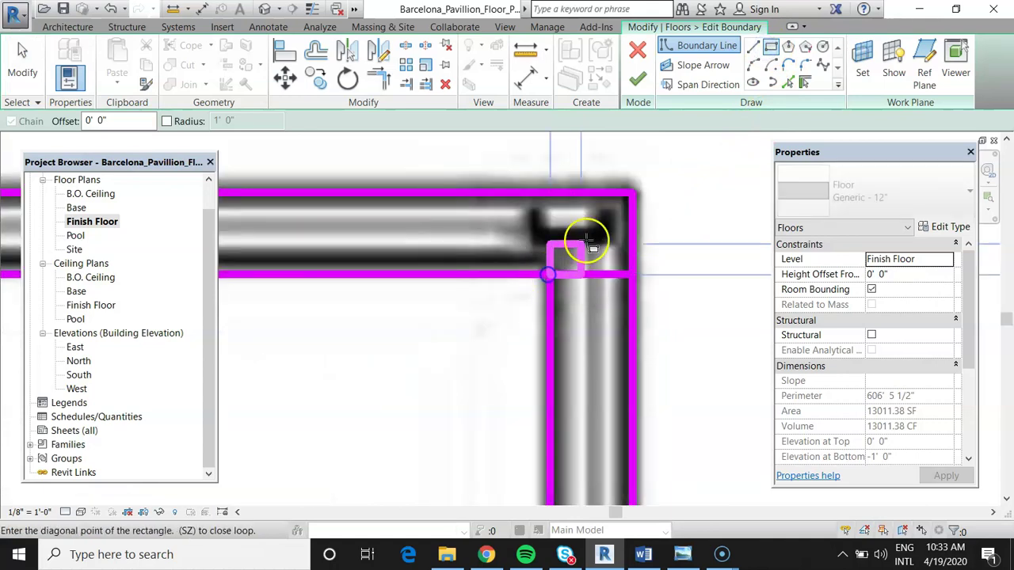
pyautogui.scroll(-2, 536, 435)
pyautogui.scroll(5, 520, 441)
pyautogui.scroll(5, 485, 408)
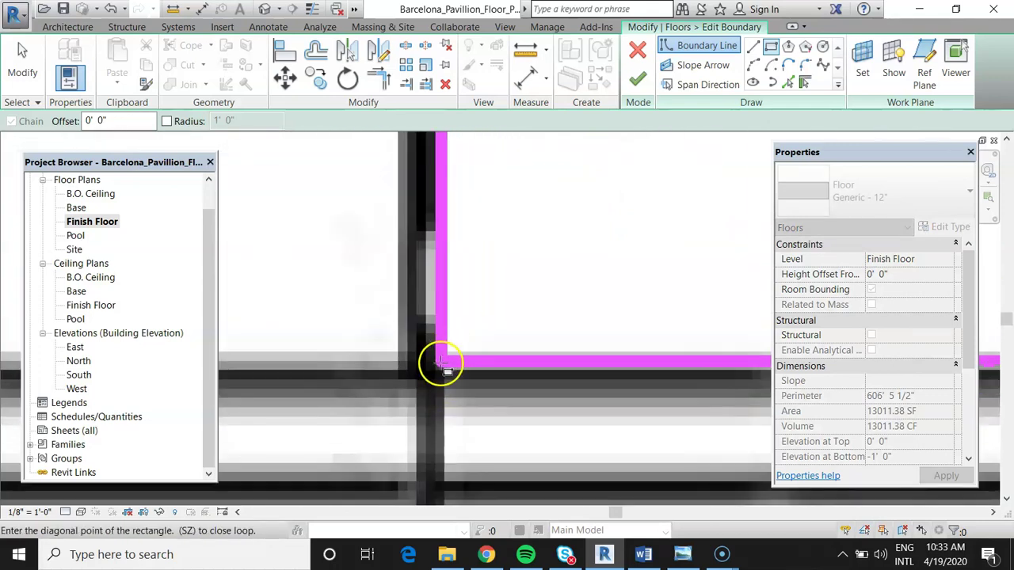
pyautogui.click(438, 366)
pyautogui.scroll(-4, 356, 407)
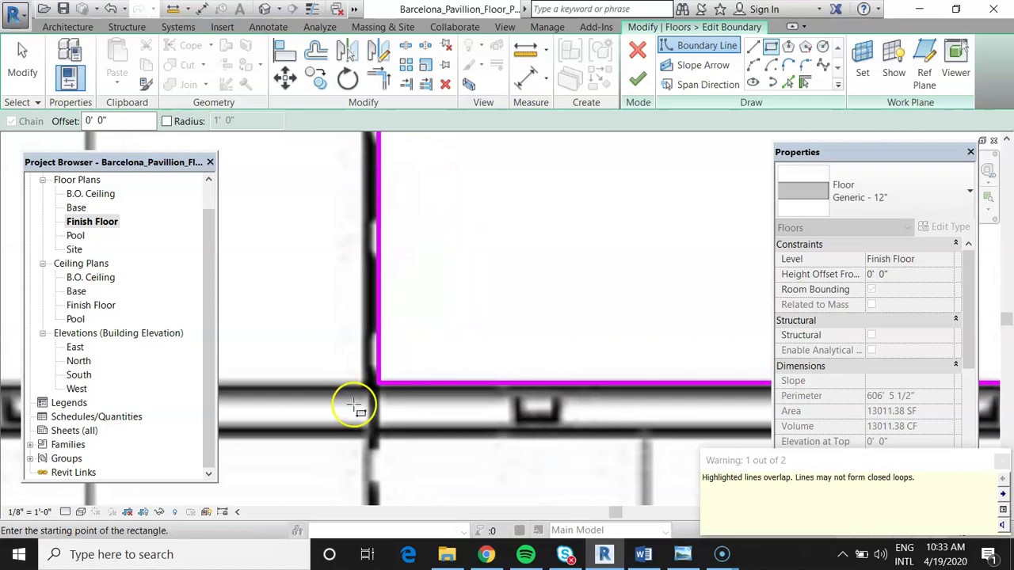
pyautogui.scroll(-3, 614, 462)
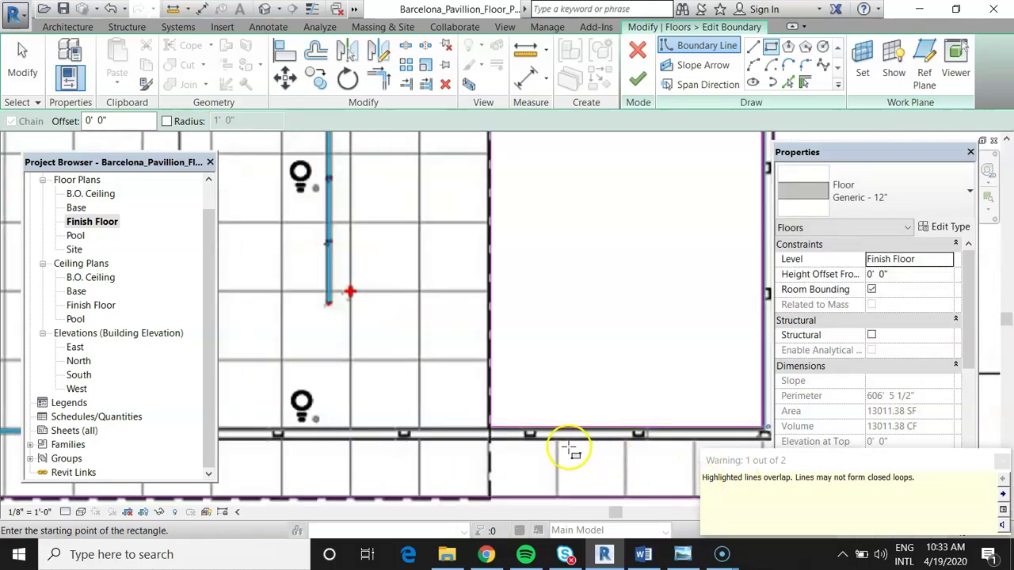
pyautogui.scroll(-3, 558, 437)
pyautogui.scroll(2, 644, 249)
pyautogui.scroll(4, 560, 244)
pyautogui.press('Escape')
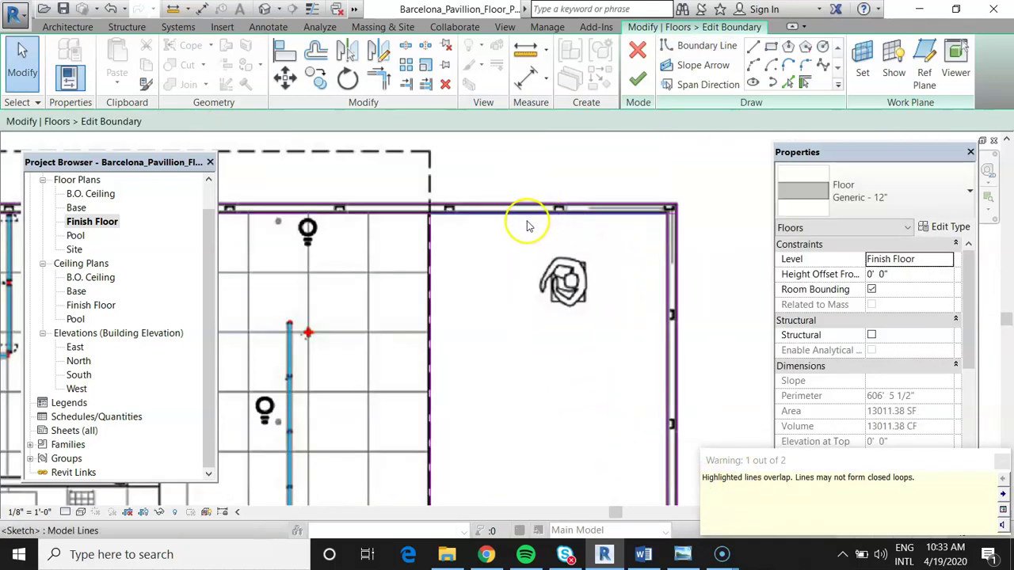
# Step: Delete the overlapping 48' 1" boundary line along the inner face of the upper wall at the statue pool
pyautogui.scroll(2, 526, 227)
pyautogui.click(340, 212)
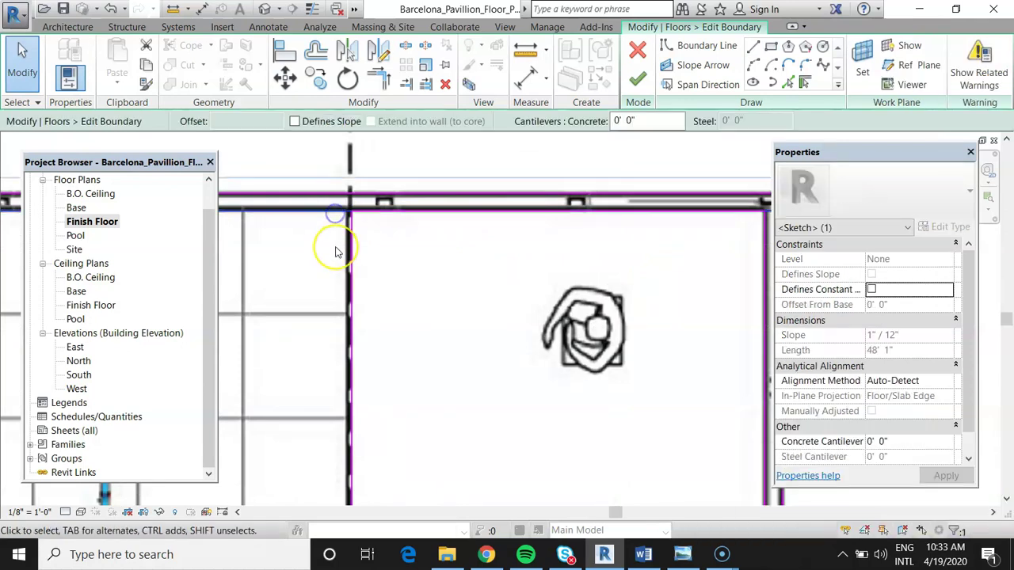
pyautogui.click(335, 237)
pyautogui.scroll(-4, 344, 185)
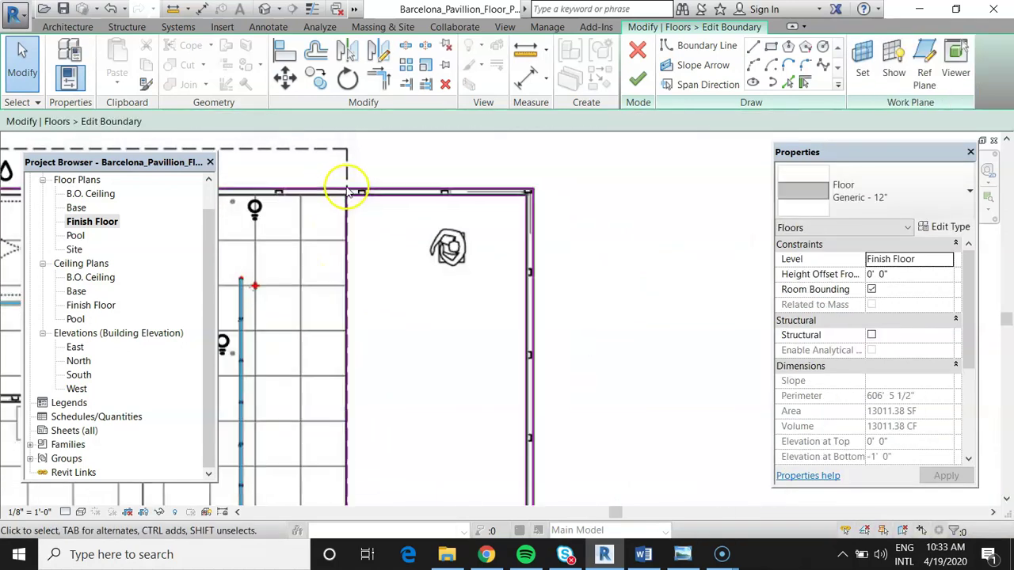
# Step: Delete the duplicate 43' 2 3/4" boundary line along the inner face of the statue pool's outer end wall
pyautogui.scroll(-2, 550, 398)
pyautogui.scroll(5, 550, 486)
pyautogui.scroll(2, 519, 453)
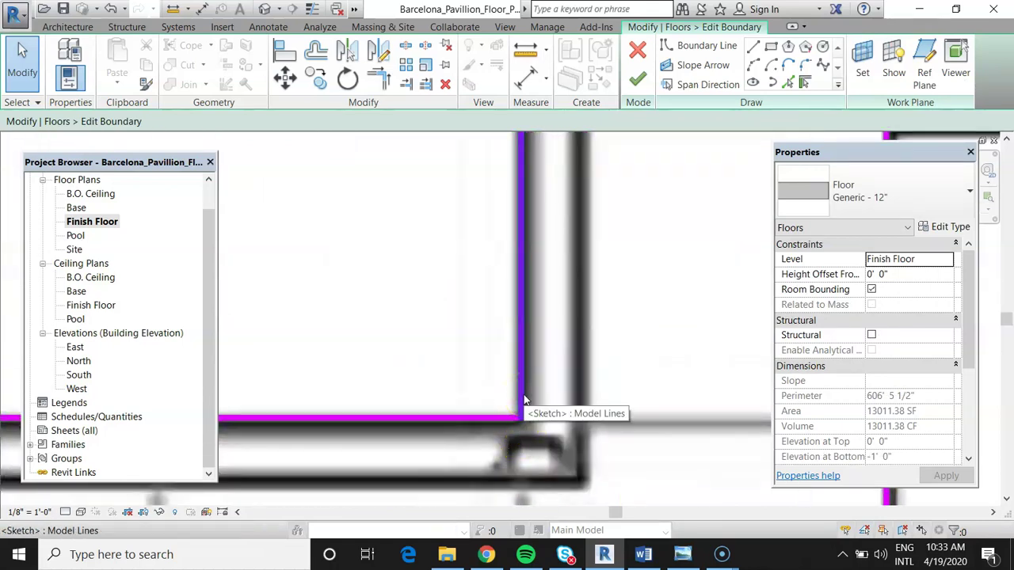
pyautogui.click(515, 419)
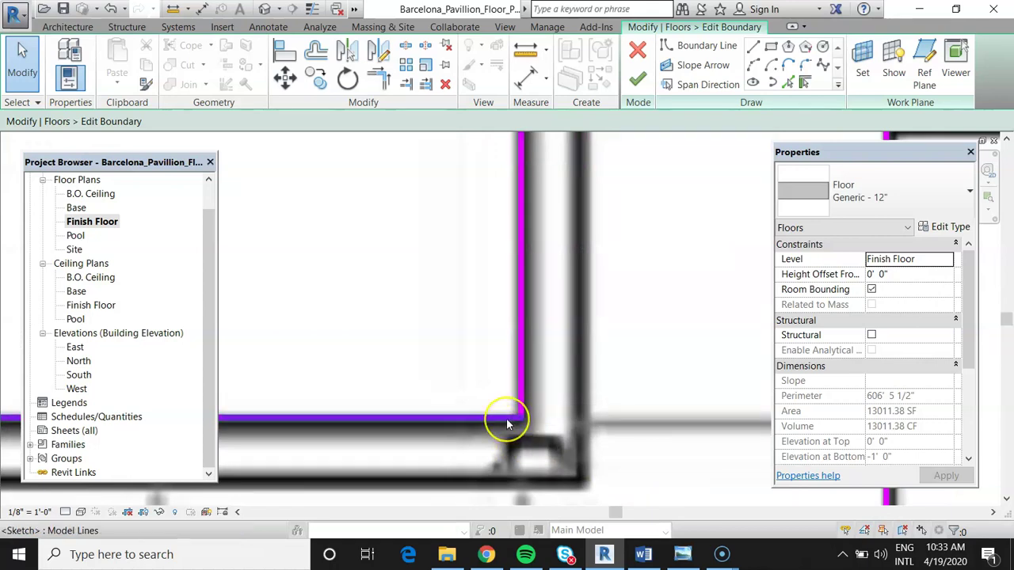
pyautogui.click(522, 398)
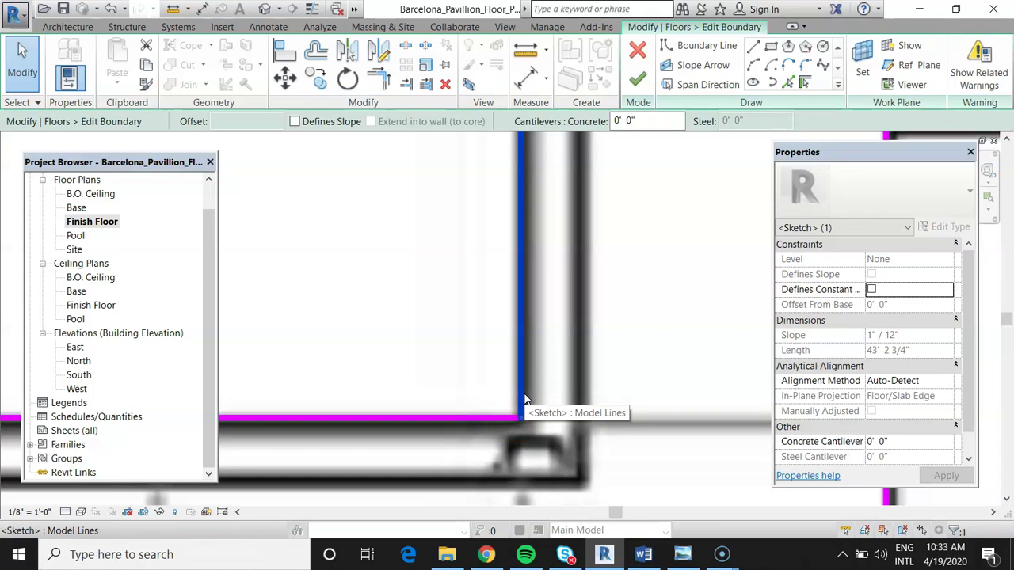
pyautogui.click(577, 403)
pyautogui.scroll(-2, 537, 432)
pyautogui.scroll(-1, 537, 431)
pyautogui.scroll(3, 542, 408)
# Step: Trim/extend the remaining inner end-wall line to a corner with the statue pool's lower boundary line
pyautogui.click(527, 273)
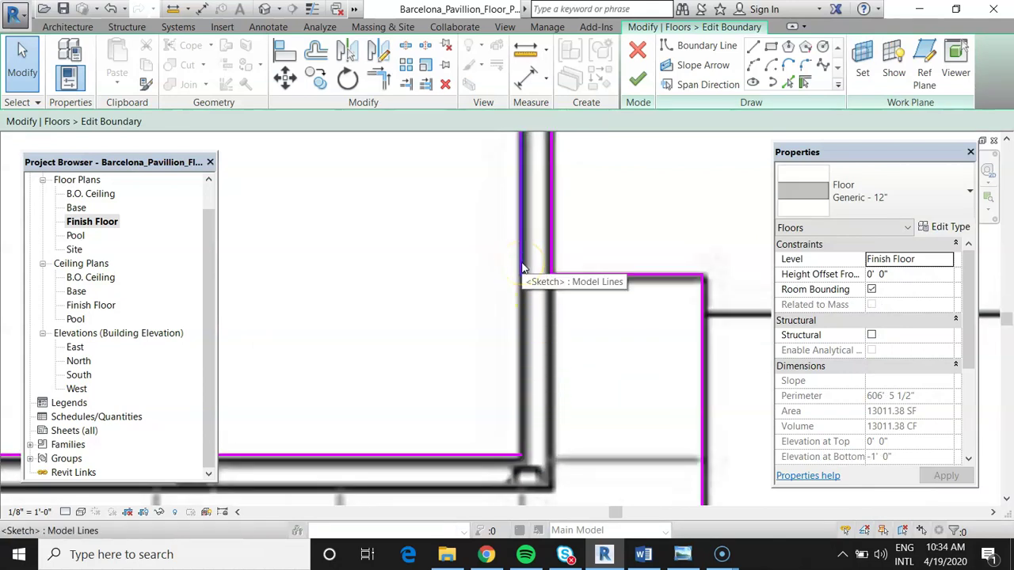
pyautogui.click(393, 136)
pyautogui.click(379, 77)
pyautogui.click(396, 168)
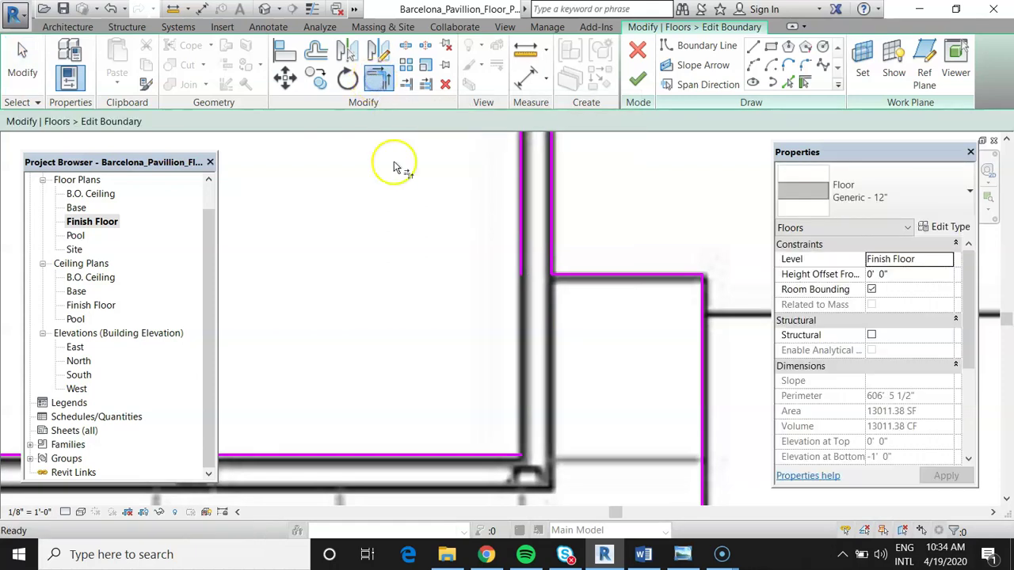
pyautogui.click(528, 226)
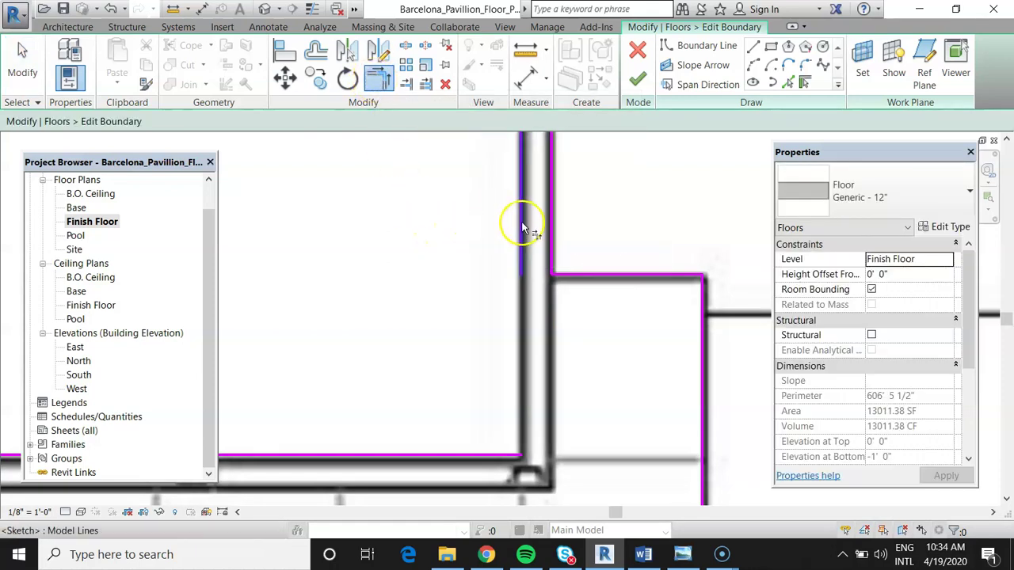
pyautogui.click(469, 453)
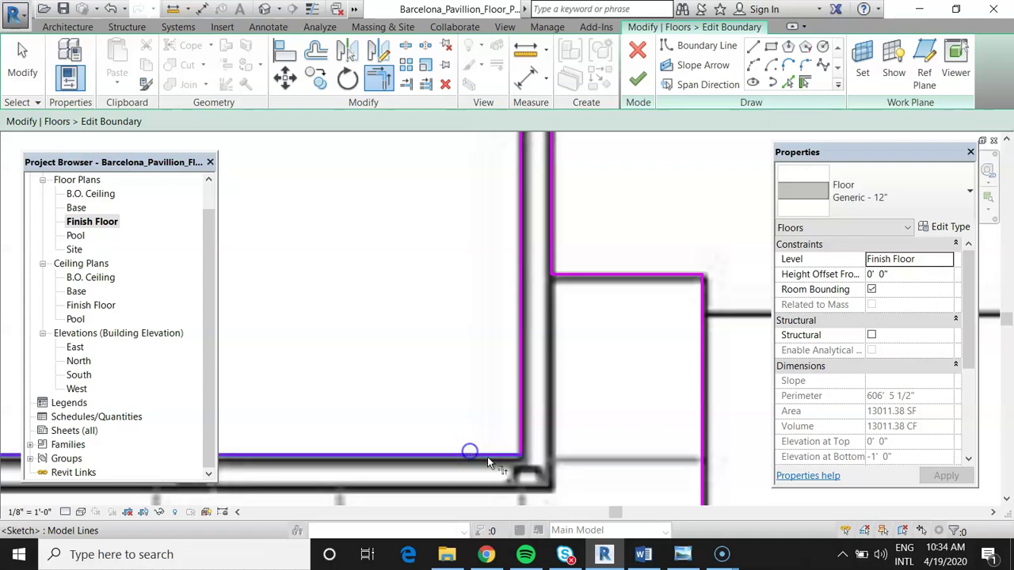
pyautogui.scroll(-5, 578, 466)
pyautogui.scroll(3, 583, 462)
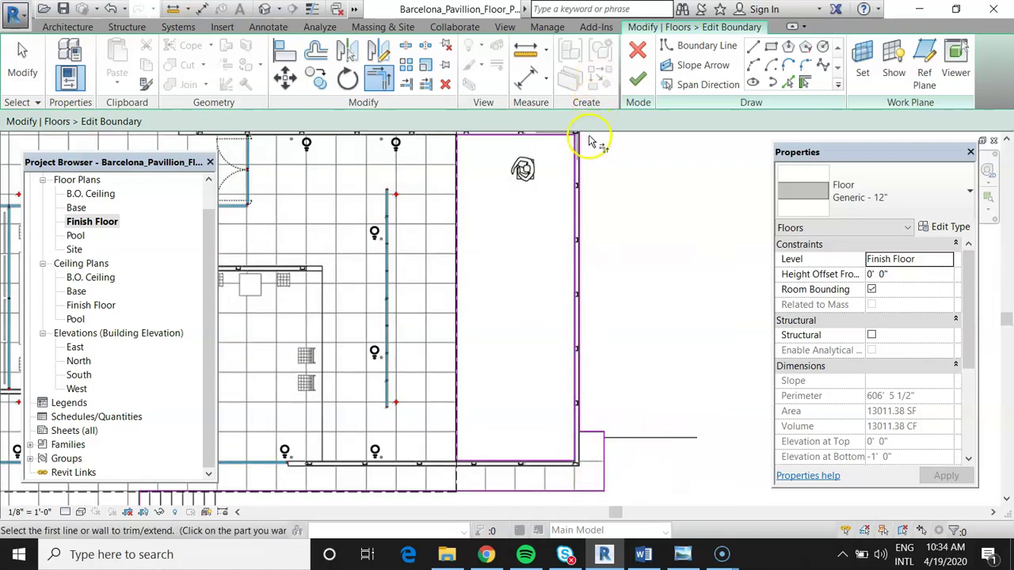
# Step: Check the boundary corner at the statue pool and finish the floor boundary edit to save the slab with both pool openings
pyautogui.scroll(-2, 572, 158)
pyautogui.scroll(5, 548, 211)
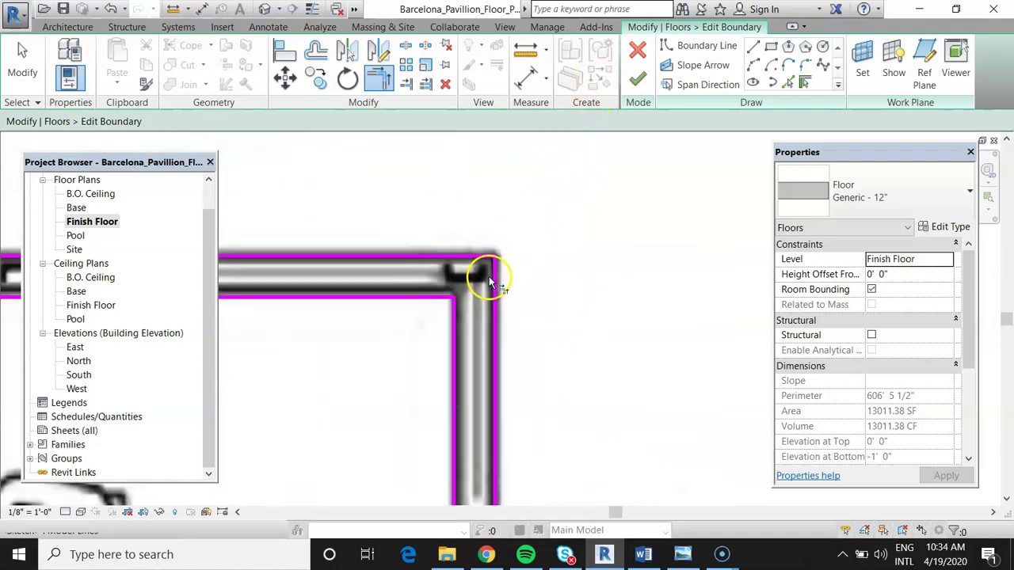
pyautogui.scroll(-4, 491, 281)
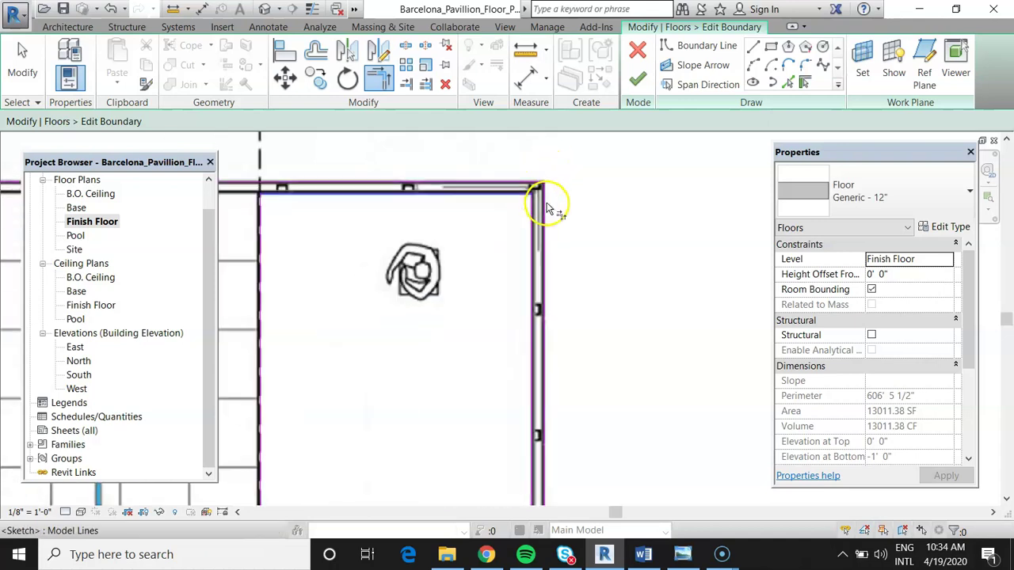
pyautogui.press('t')
pyautogui.press('r')
pyautogui.scroll(-3, 570, 222)
pyautogui.scroll(-4, 634, 340)
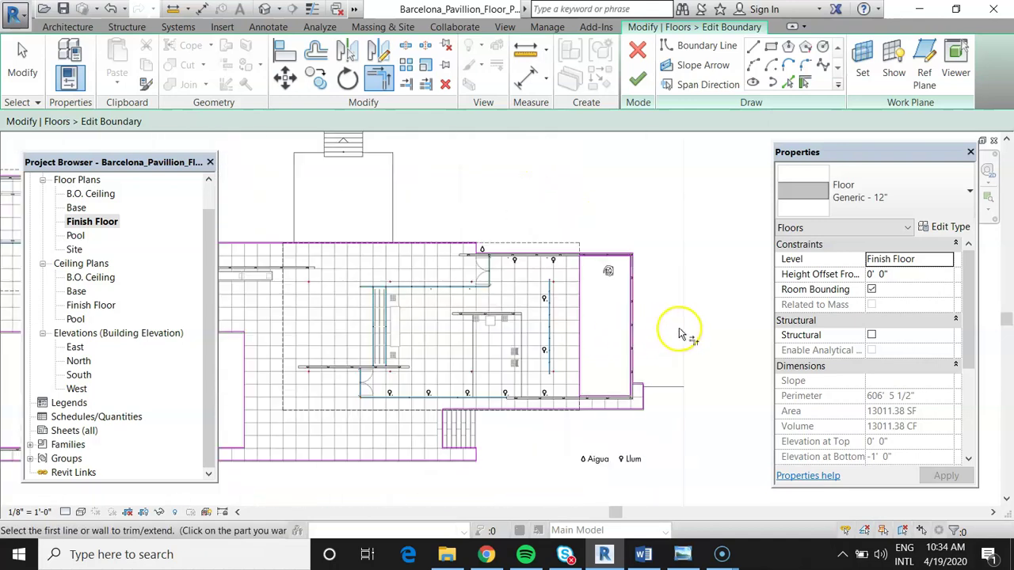
pyautogui.scroll(-3, 679, 332)
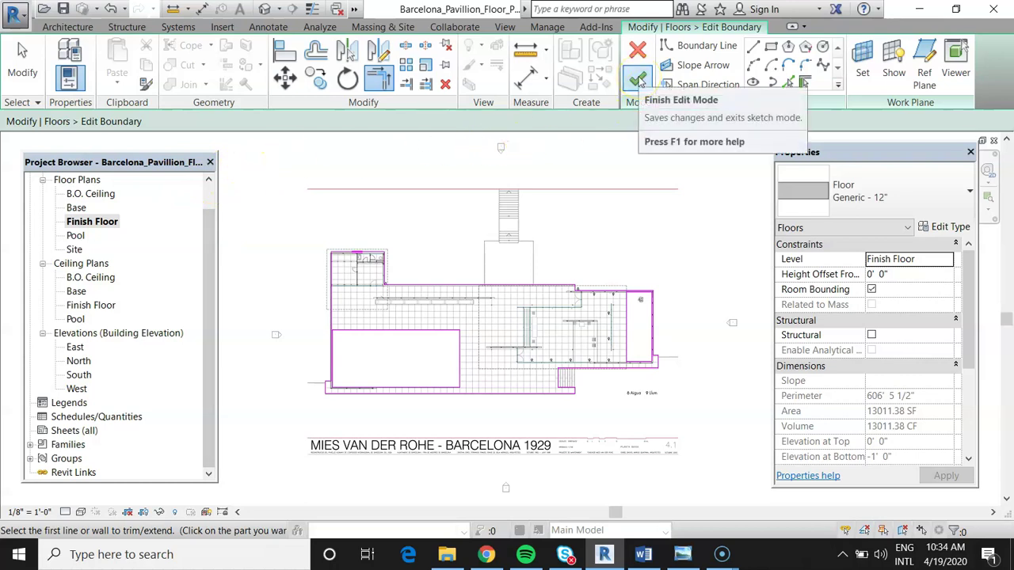
pyautogui.click(638, 79)
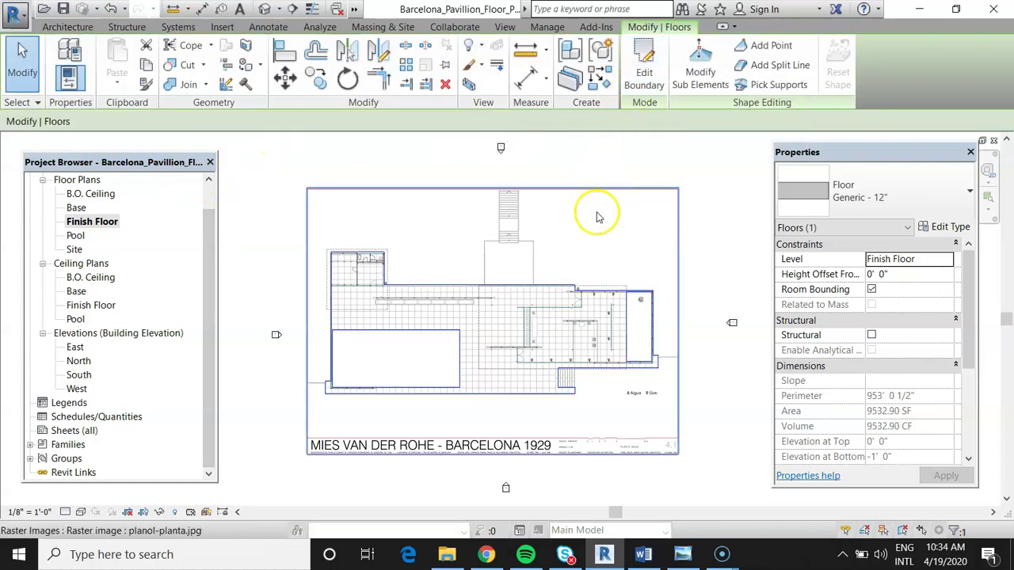
# Step: Open the South elevation and inspect the floor slab against the level lines
pyautogui.scroll(1, 569, 317)
pyautogui.scroll(1, 569, 317)
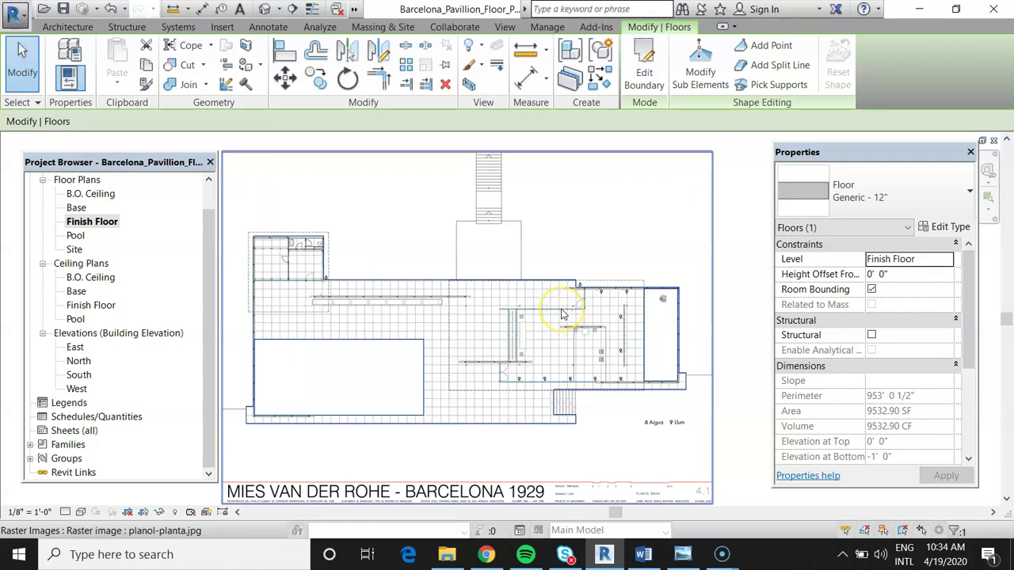
pyautogui.doubleClick(80, 374)
pyautogui.scroll(3, 631, 310)
pyautogui.click(593, 375)
pyautogui.scroll(-3, 638, 306)
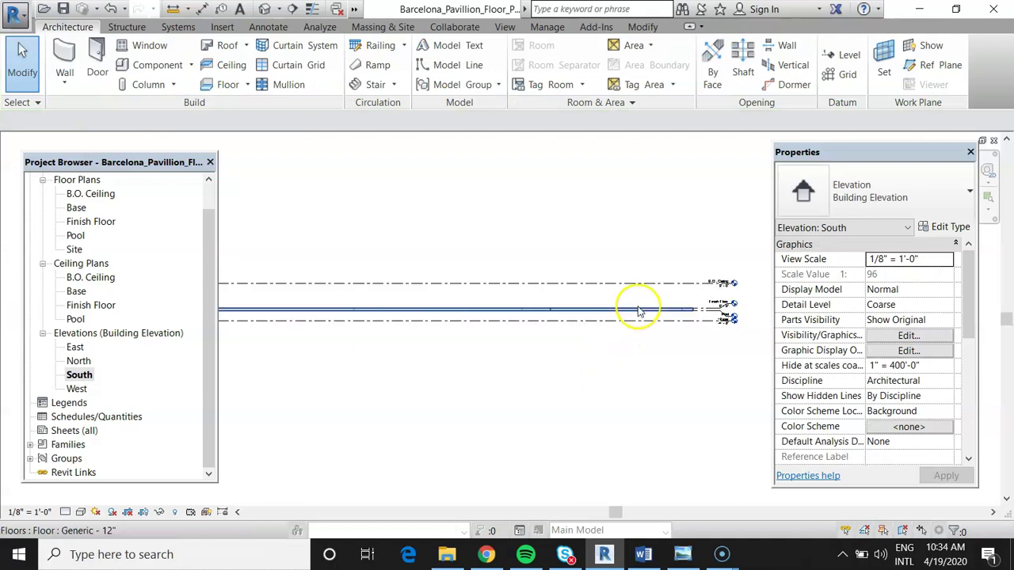
# Step: Return to the Finish Floor plan and open the default 3D view, saving the project in the process
pyautogui.doubleClick(83, 222)
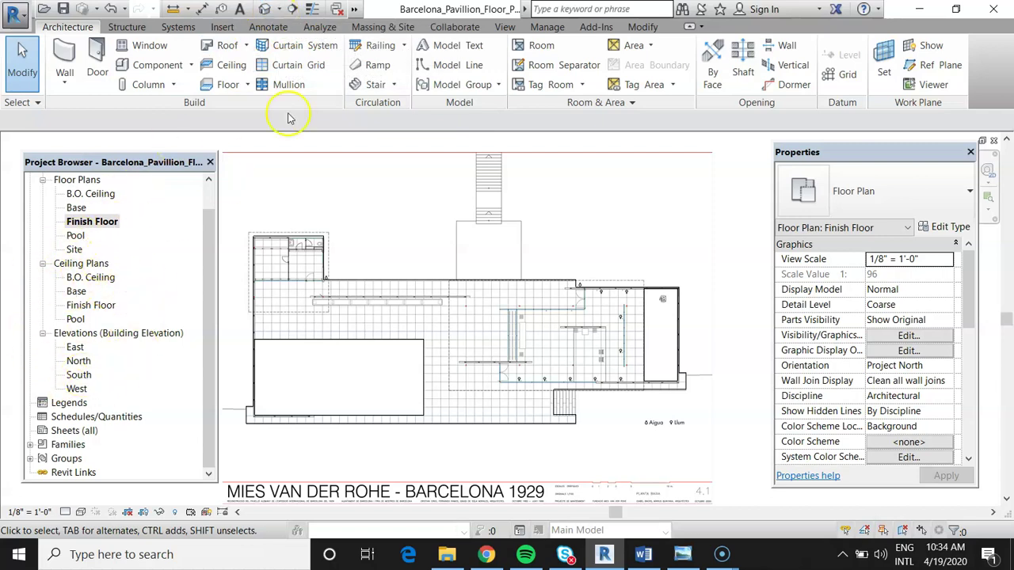
pyautogui.click(281, 9)
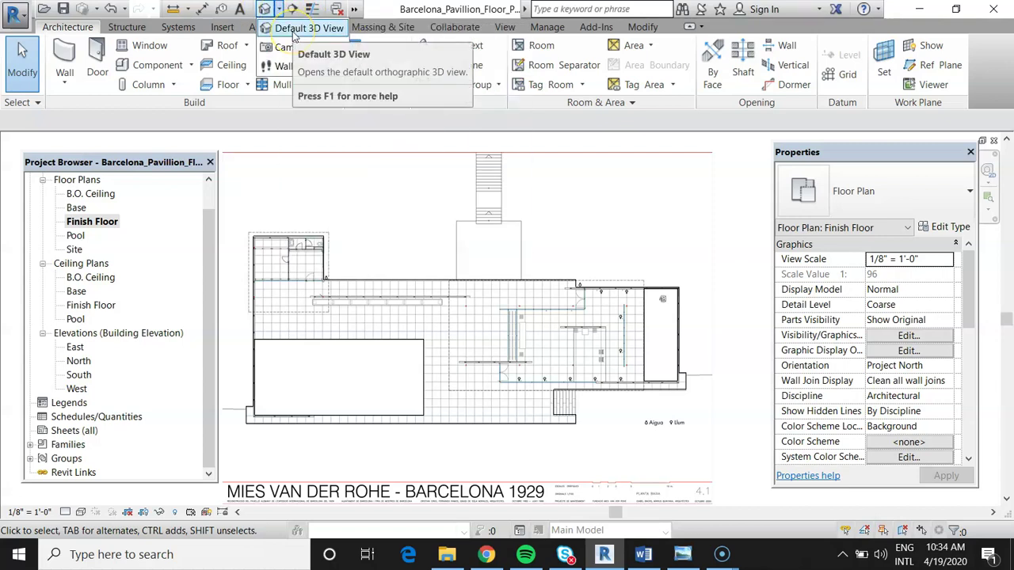
pyautogui.click(309, 28)
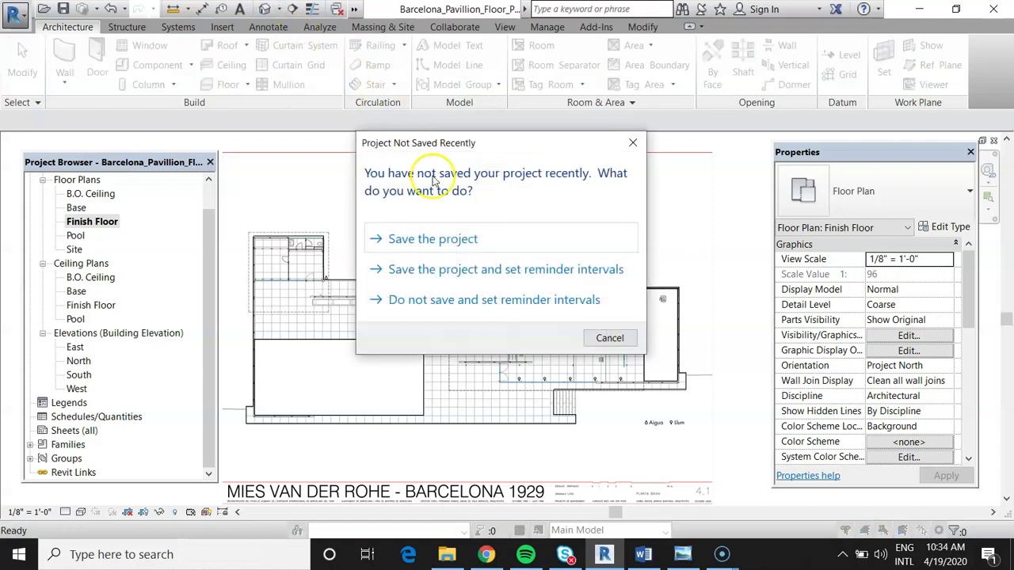
pyautogui.click(443, 245)
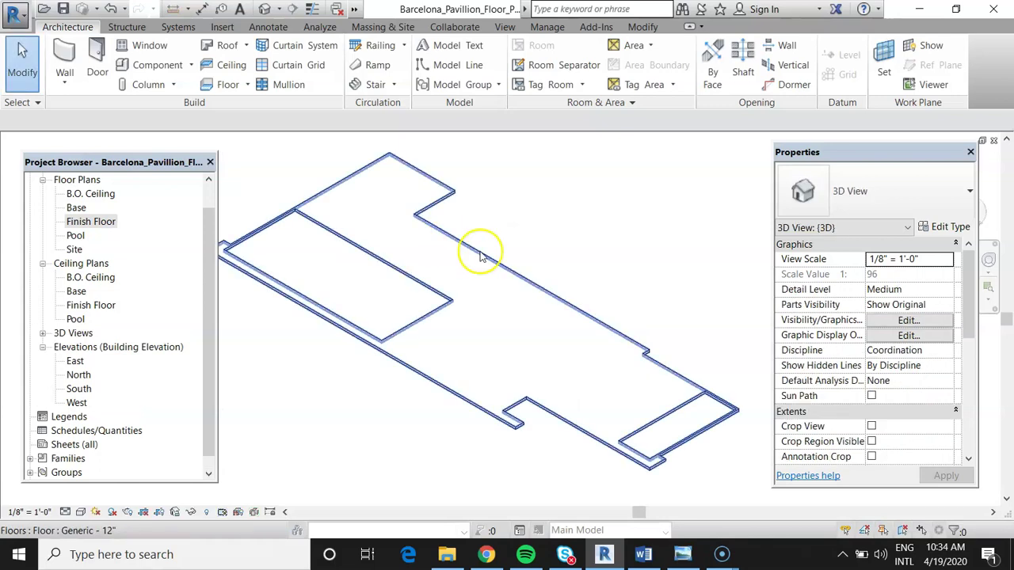
pyautogui.scroll(-1, 482, 249)
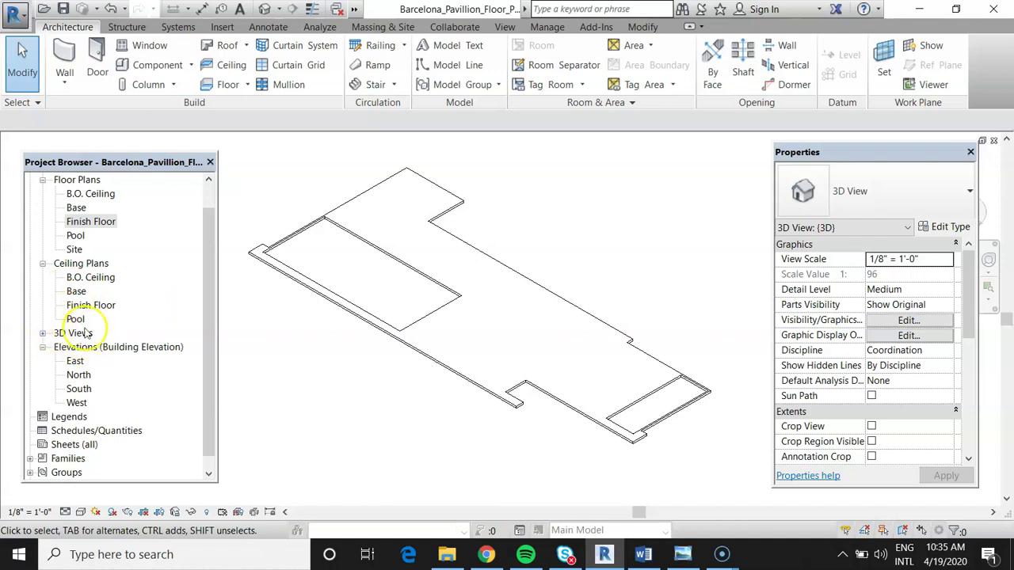
# Step: Examine the slab's edges and both pool openings from several angles in the 3D view
pyautogui.click(43, 333)
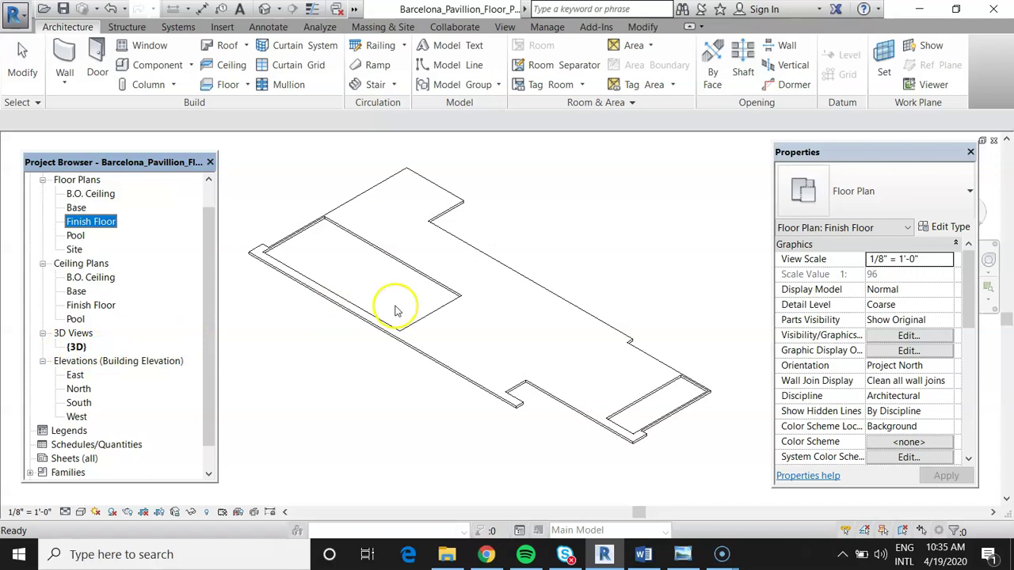
pyautogui.scroll(3, 486, 430)
pyautogui.scroll(-4, 407, 330)
pyautogui.click(407, 330)
pyautogui.moveTo(331, 291); pyautogui.dragTo(583, 277, button='middle')
pyautogui.scroll(4, 515, 417)
pyautogui.keyDown('shift'); pyautogui.moveTo(513, 413); pyautogui.dragTo(385, 443, button='middle'); pyautogui.keyUp('shift')
pyautogui.scroll(-6, 554, 353)
pyautogui.moveTo(590, 337)
pyautogui.keyDown('shift'); pyautogui.mouseDown(button='middle')
pyautogui.moveTo(390, 370)
pyautogui.moveTo(491, 222)
pyautogui.moveTo(529, 303)
pyautogui.moveTo(425, 272)
pyautogui.mouseUp(button='middle'); pyautogui.keyUp('shift')
pyautogui.scroll(8, 362, 277)
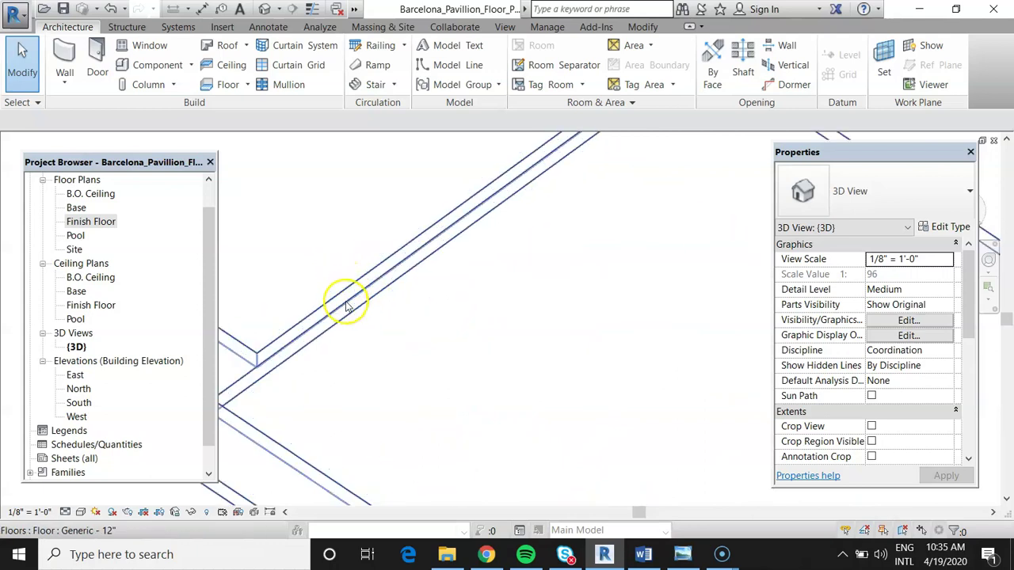
pyautogui.scroll(-4, 312, 215)
pyautogui.scroll(-3, 312, 221)
pyautogui.scroll(5, 656, 403)
pyautogui.scroll(-1, 657, 403)
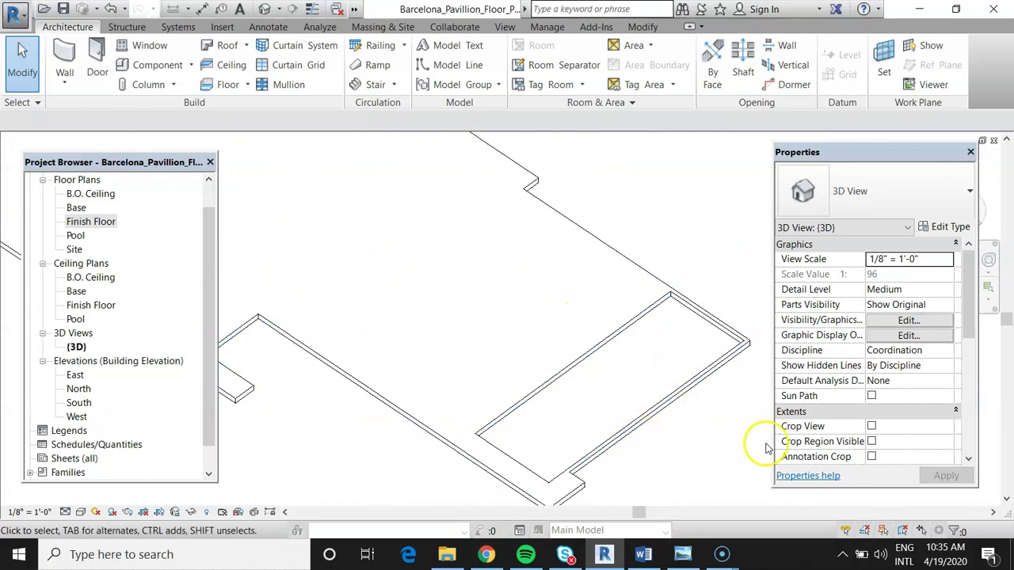
pyautogui.scroll(-3, 644, 376)
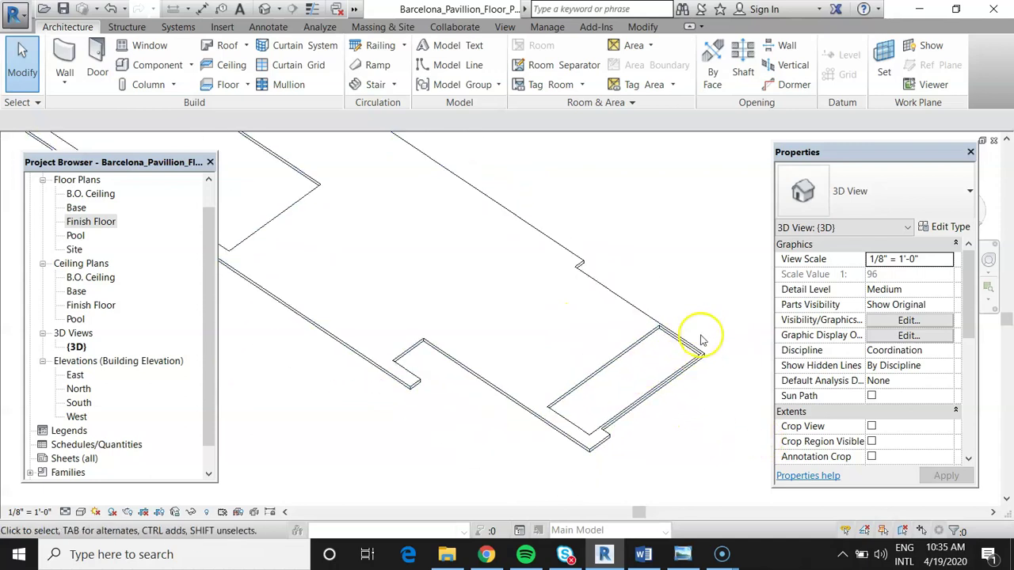
pyautogui.keyDown('shift'); pyautogui.moveTo(475, 297); pyautogui.dragTo(531, 228, button='middle'); pyautogui.keyUp('shift')
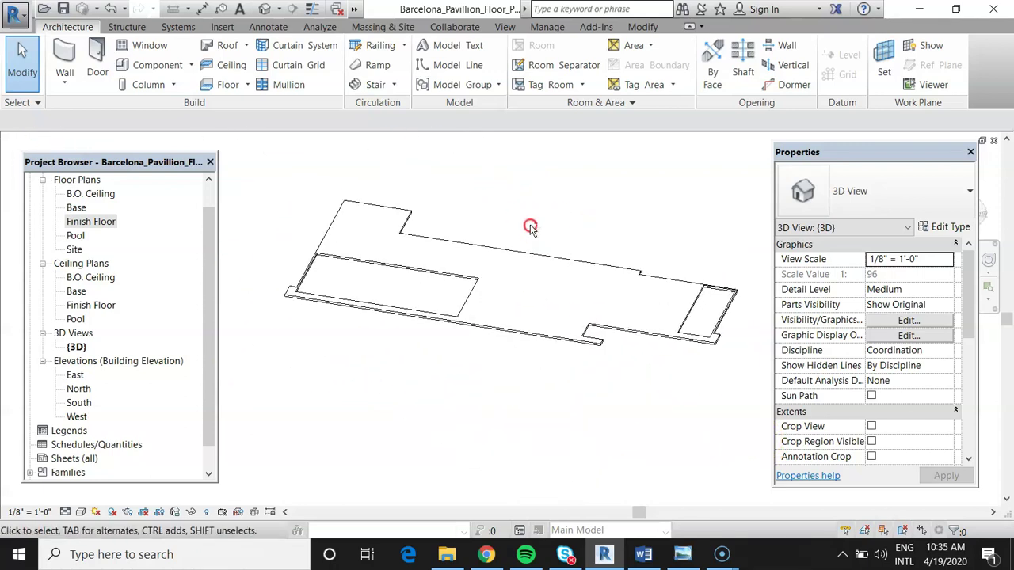
# Step: In the Finish Floor plan, draw a vertical building section through the large pool, from above the slab to below it
pyautogui.doubleClick(102, 221)
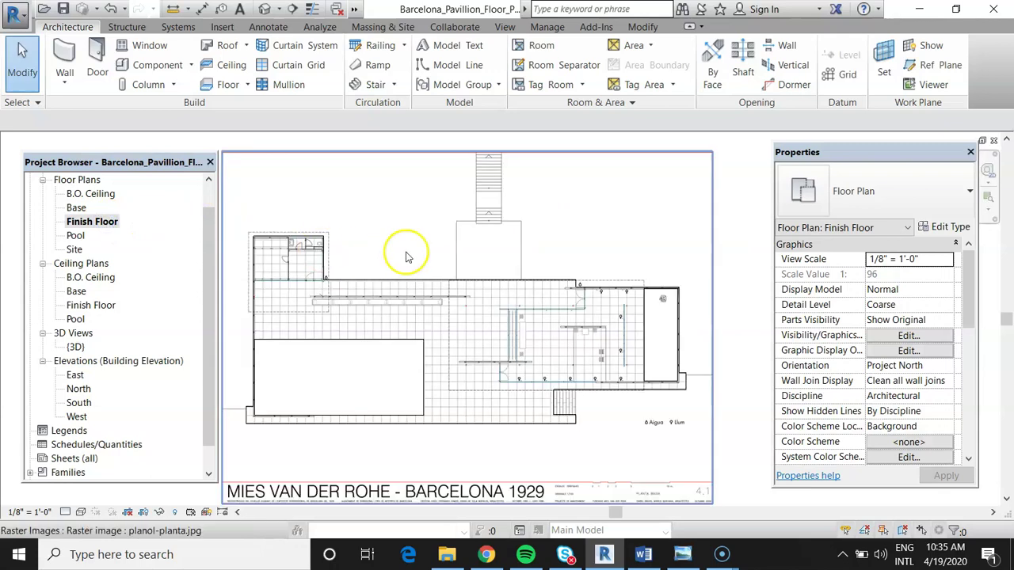
pyautogui.scroll(-1, 554, 283)
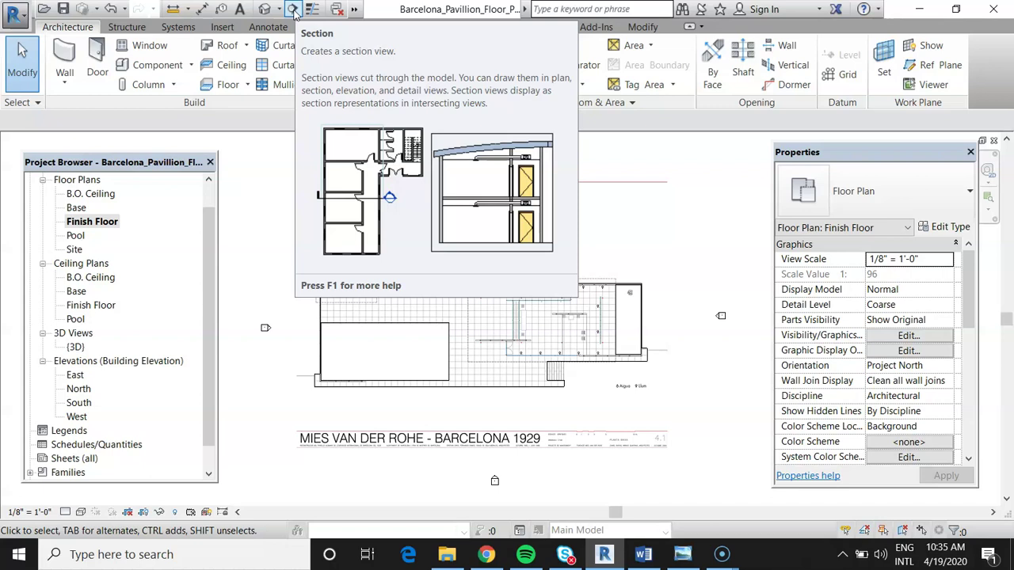
pyautogui.click(293, 9)
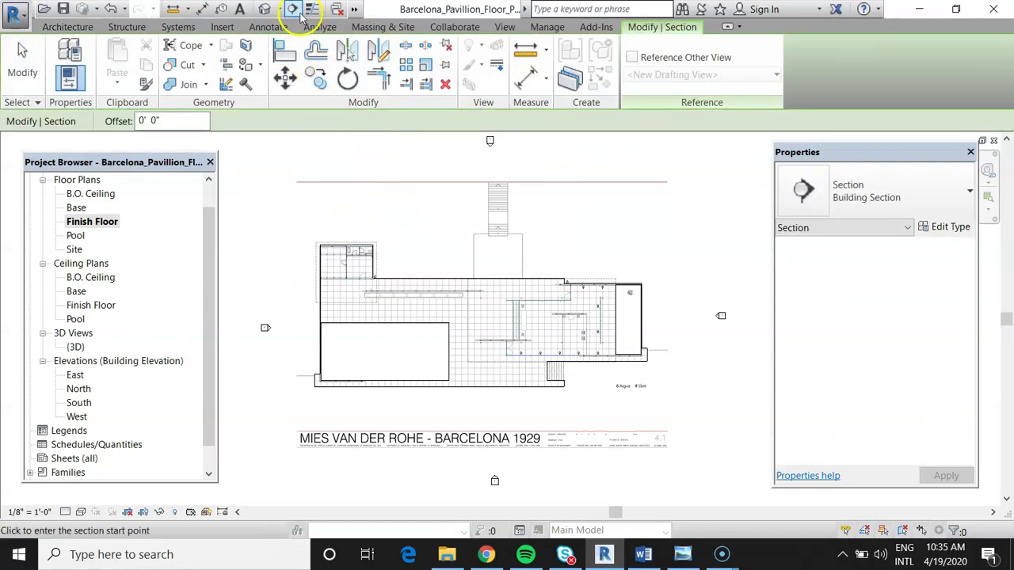
pyautogui.click(412, 206)
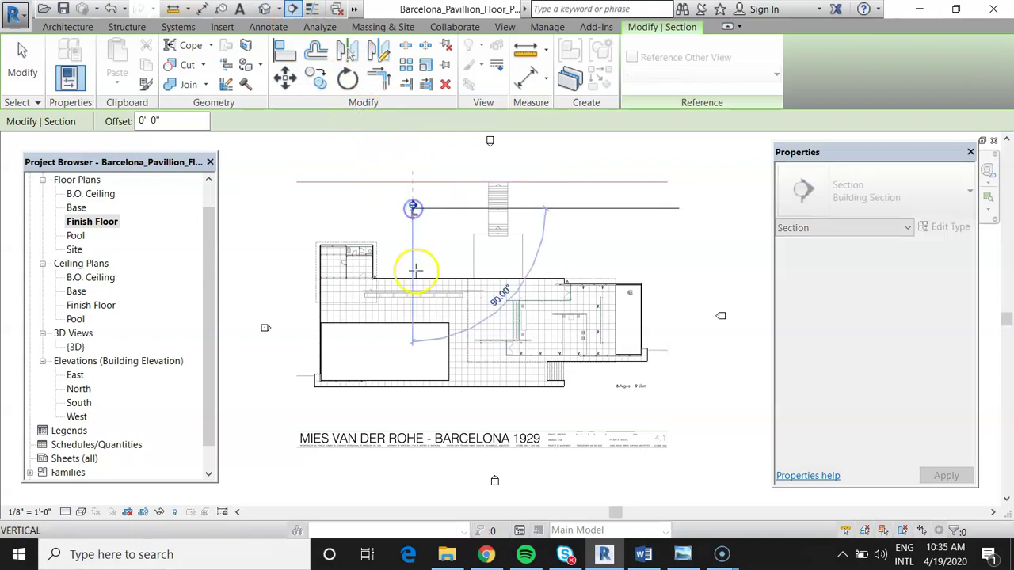
pyautogui.click(415, 419)
pyautogui.scroll(2, 441, 410)
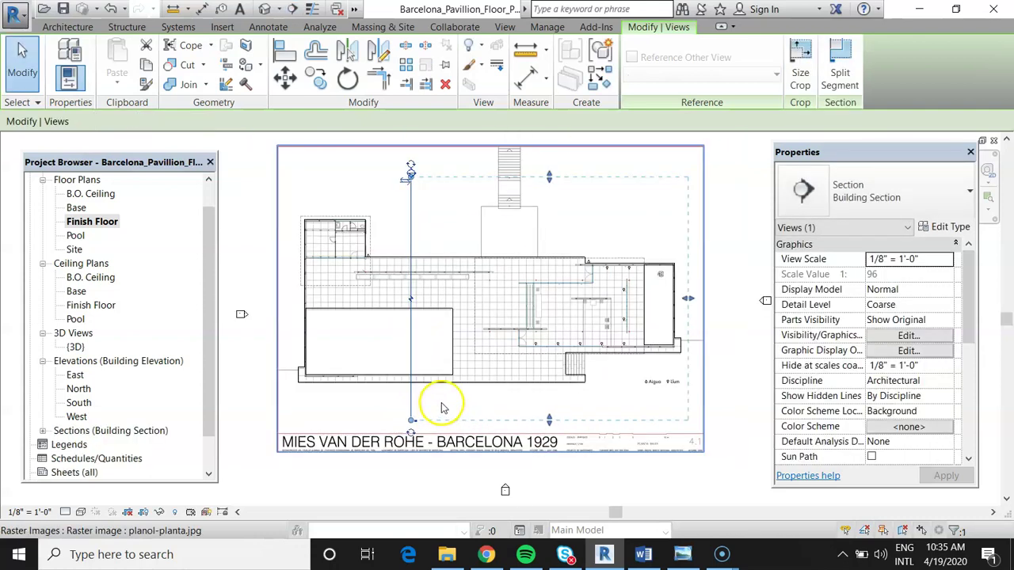
# Step: Flip the section's viewing direction to the opposite side and back toward the statue pool
pyautogui.scroll(6, 409, 168)
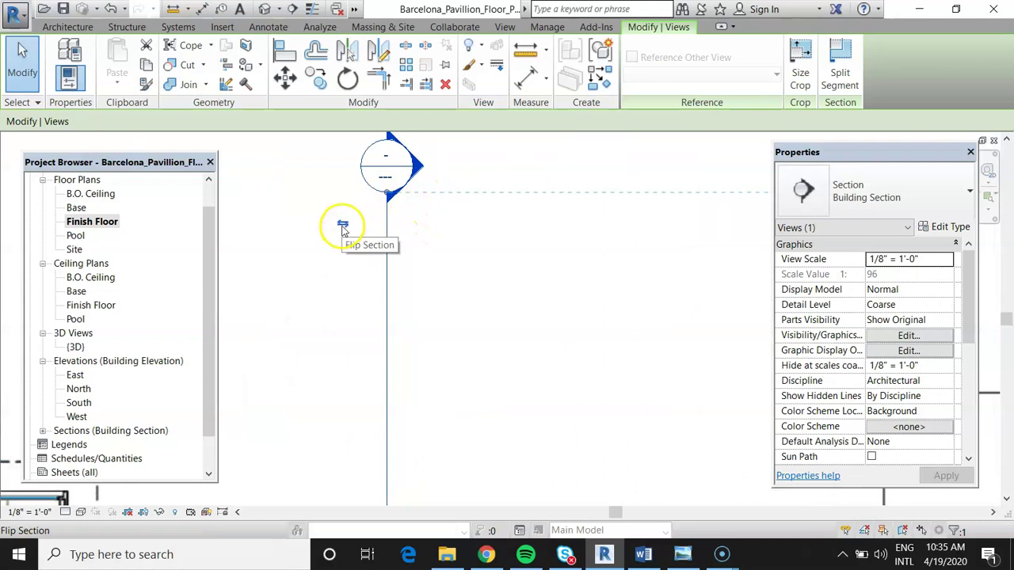
pyautogui.click(342, 226)
pyautogui.click(341, 226)
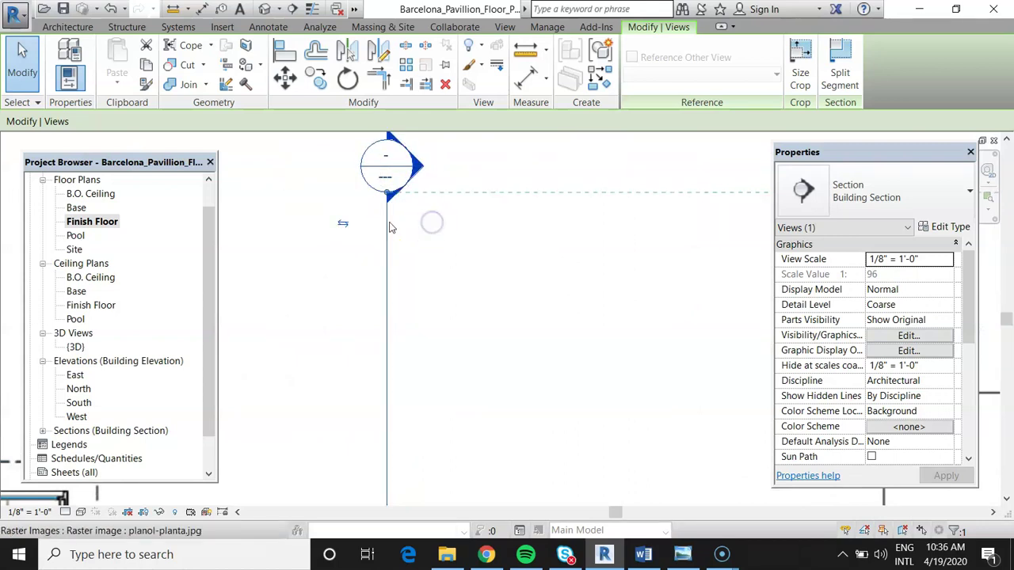
pyautogui.scroll(-4, 401, 210)
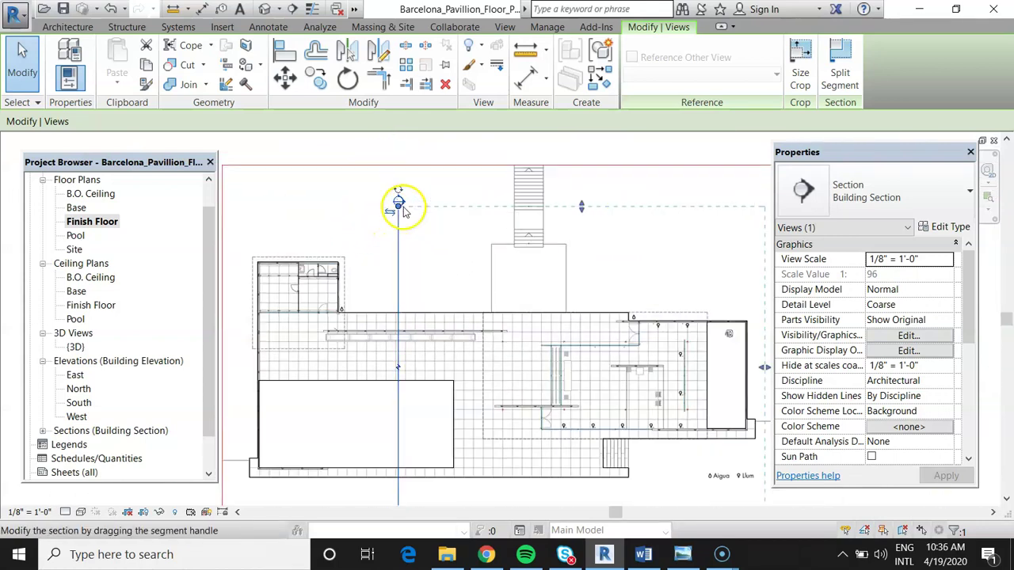
pyautogui.scroll(-2, 282, 219)
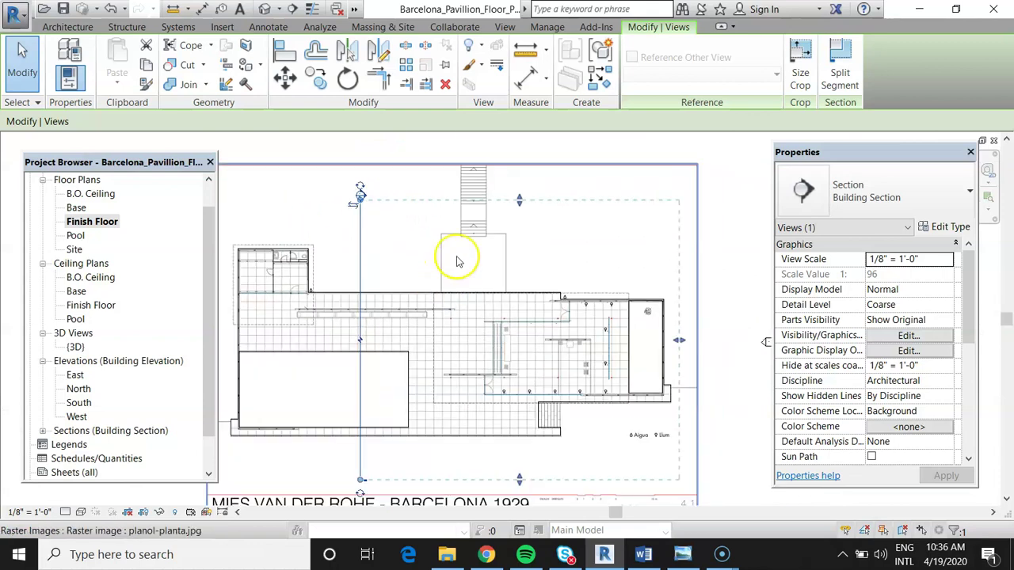
pyautogui.scroll(-1, 456, 261)
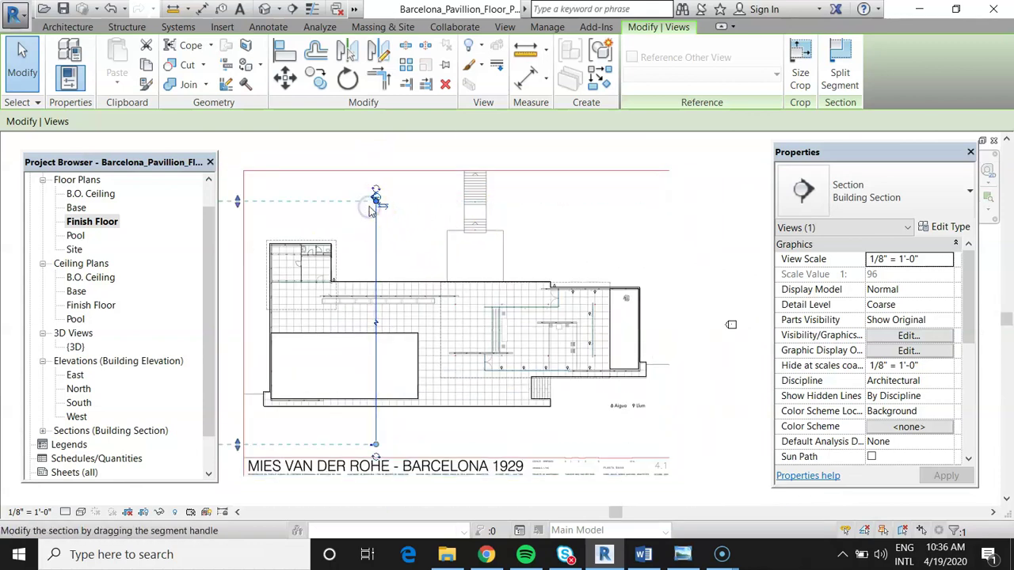
pyautogui.scroll(-2, 552, 227)
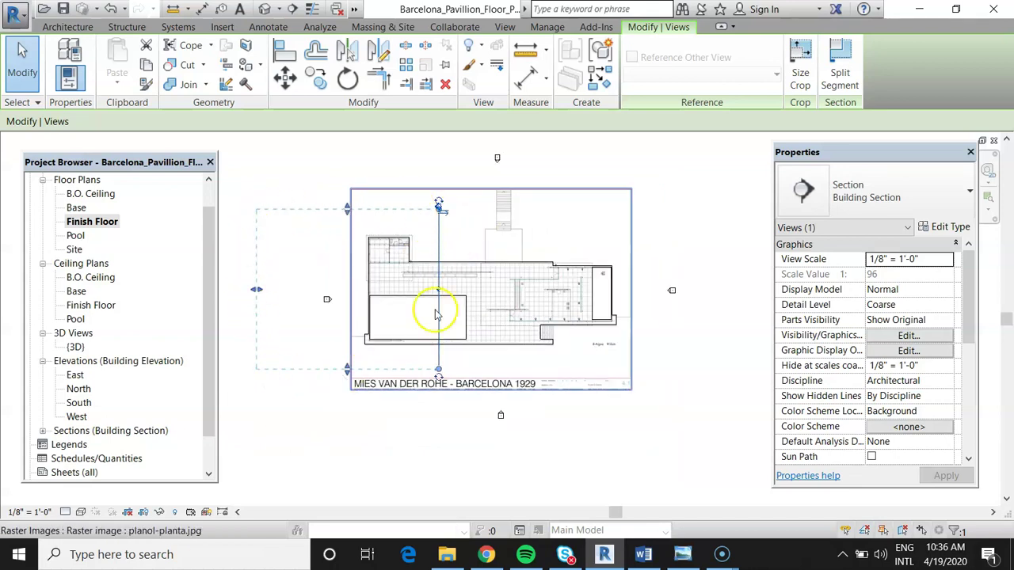
pyautogui.click(441, 209)
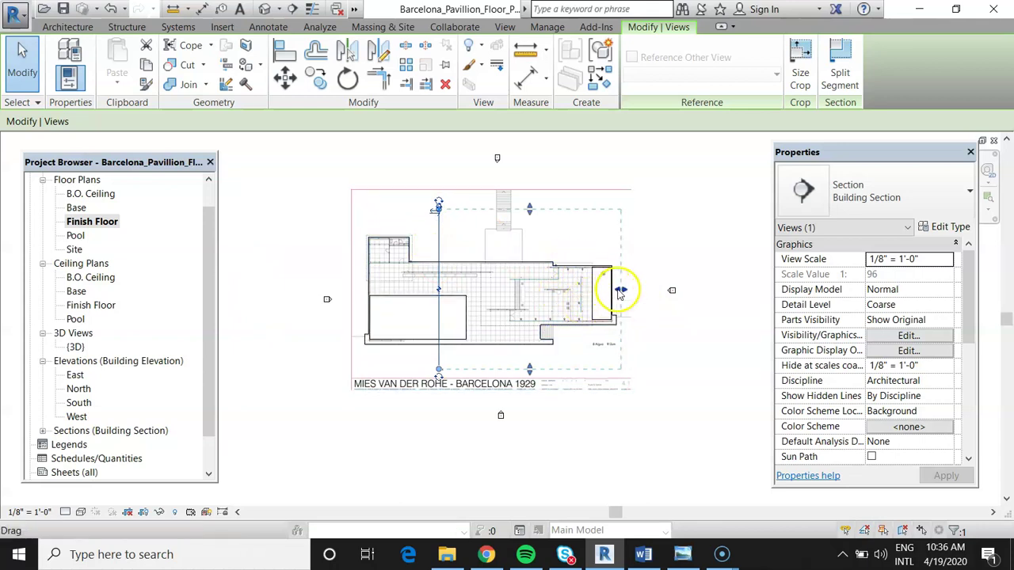
# Step: Adjust the section's view depth to reach just beyond the slab's statue-pool end, then deselect the section
pyautogui.moveTo(620, 293); pyautogui.dragTo(595, 293)
pyautogui.moveTo(534, 291); pyautogui.dragTo(623, 292)
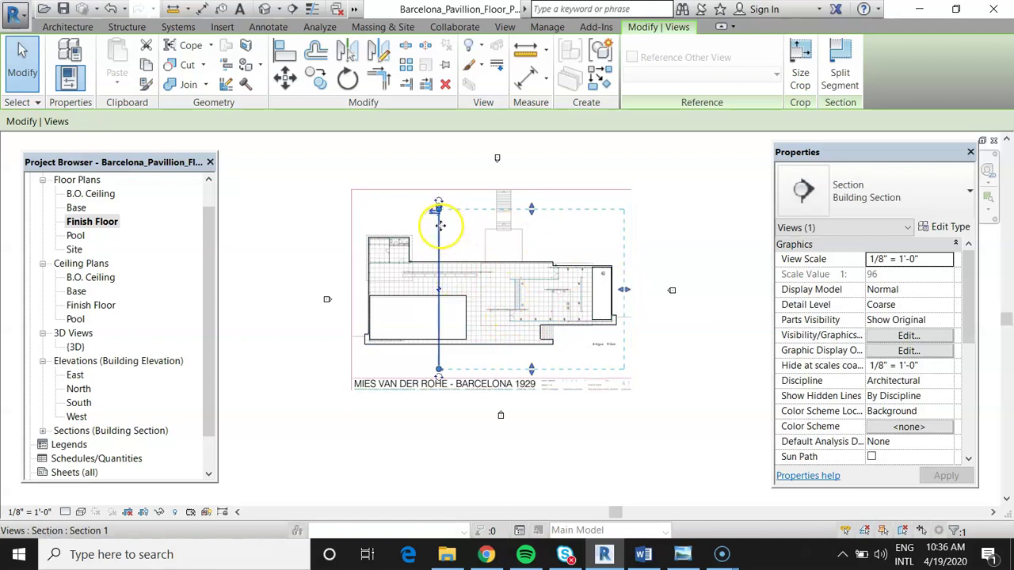
pyautogui.scroll(3, 441, 211)
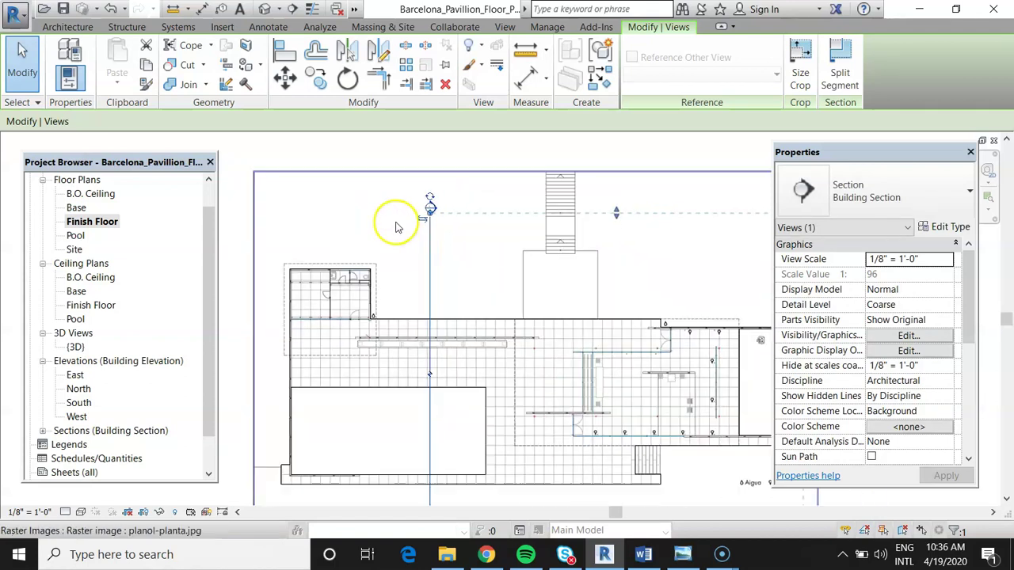
pyautogui.scroll(-2, 397, 227)
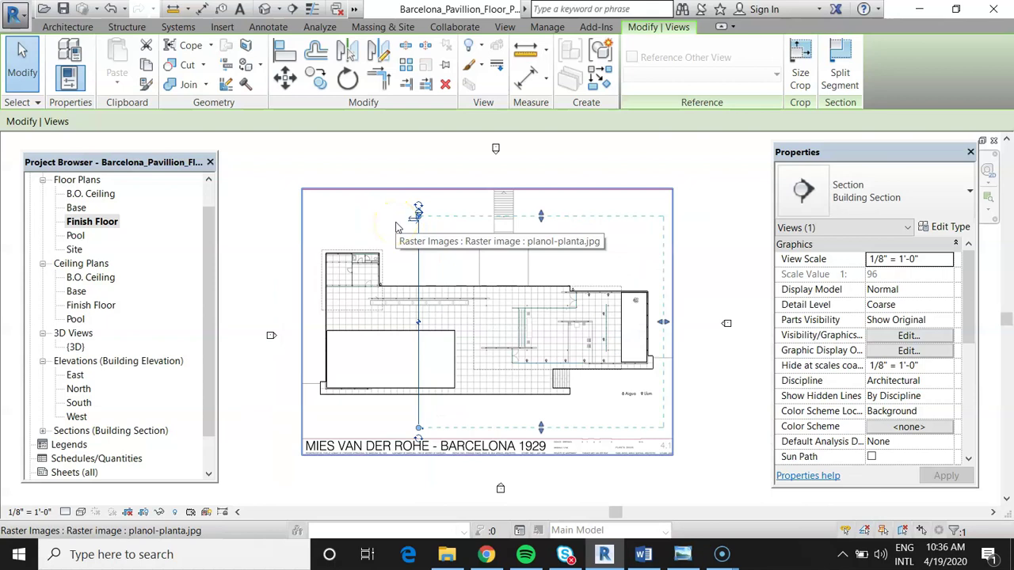
pyautogui.scroll(-1, 690, 286)
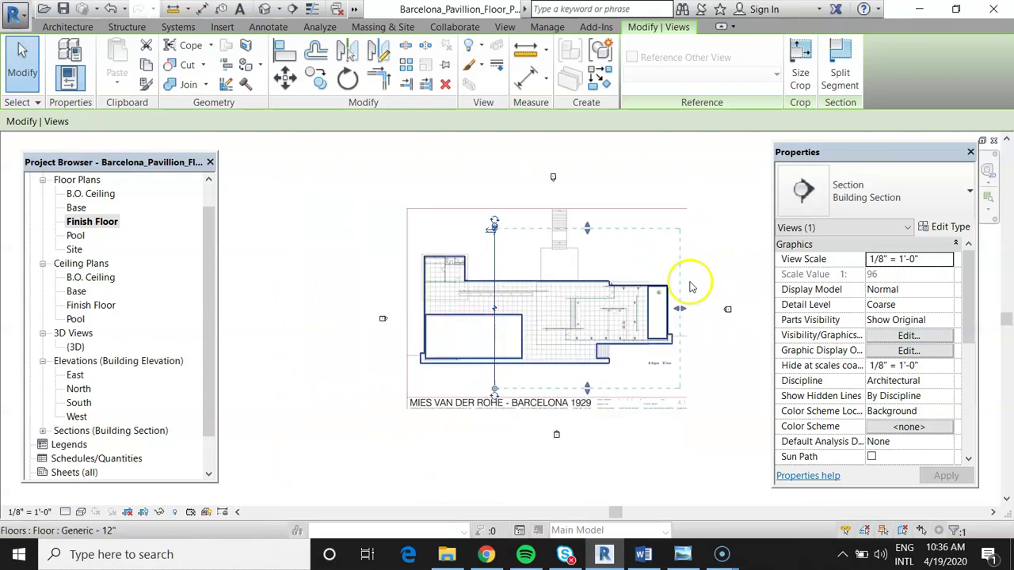
pyautogui.scroll(1, 595, 303)
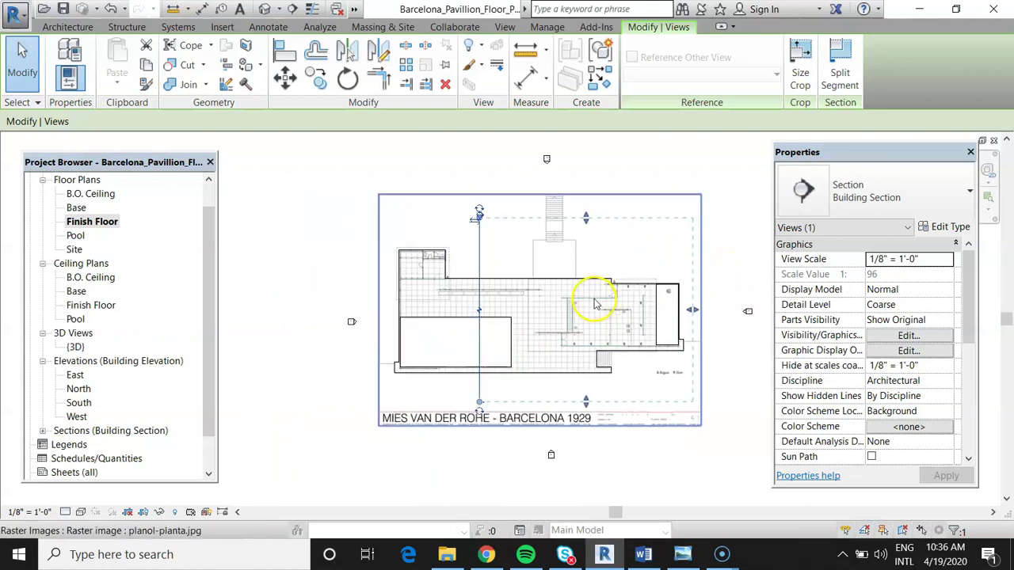
pyautogui.click(496, 255)
pyautogui.click(432, 165)
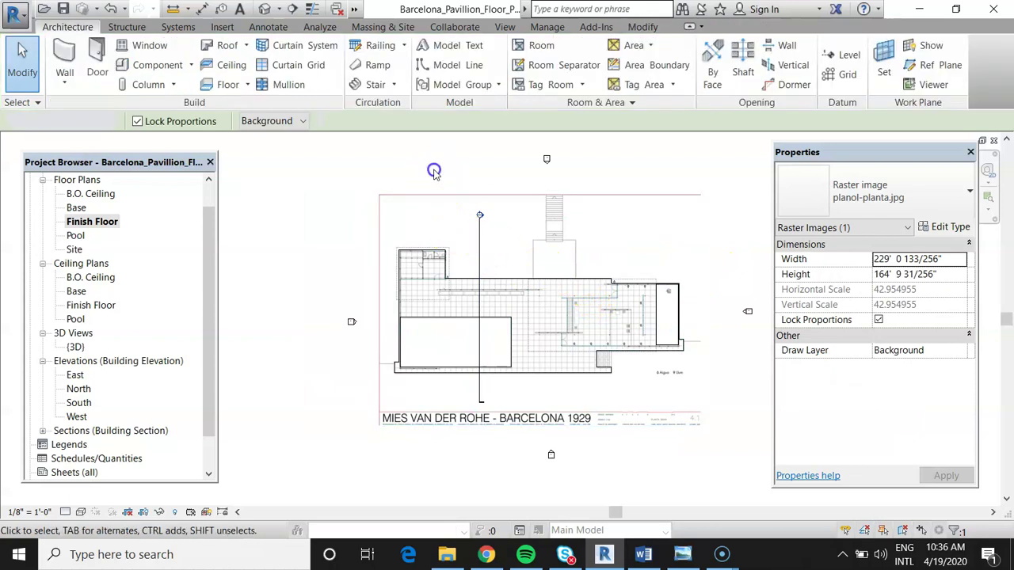
# Step: Open the section view from its marker in the Finish Floor plan and examine the slab's profile
pyautogui.doubleClick(480, 217)
pyautogui.click(443, 264)
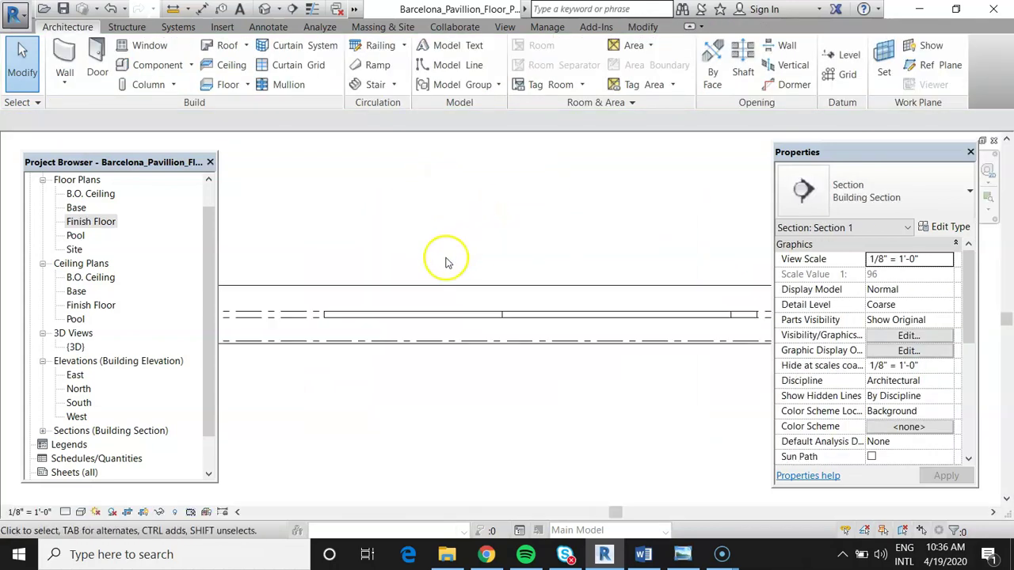
pyautogui.click(400, 318)
pyautogui.click(560, 327)
pyautogui.scroll(1, 560, 327)
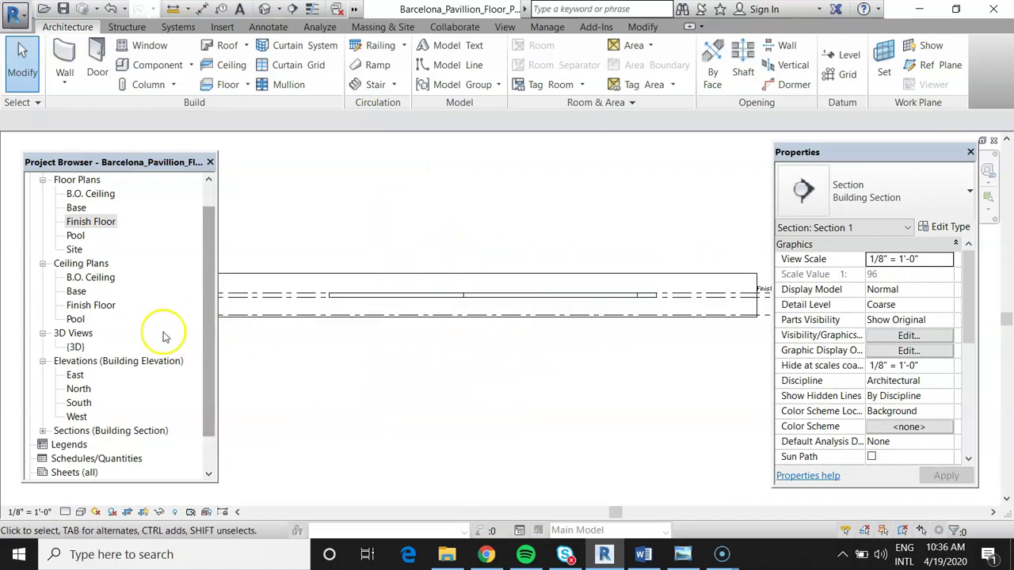
# Step: Reopen the section from the Finish Floor plan and inspect the slab's cut ends around the large pool, temporarily moving the Project Browser aside
pyautogui.doubleClick(91, 223)
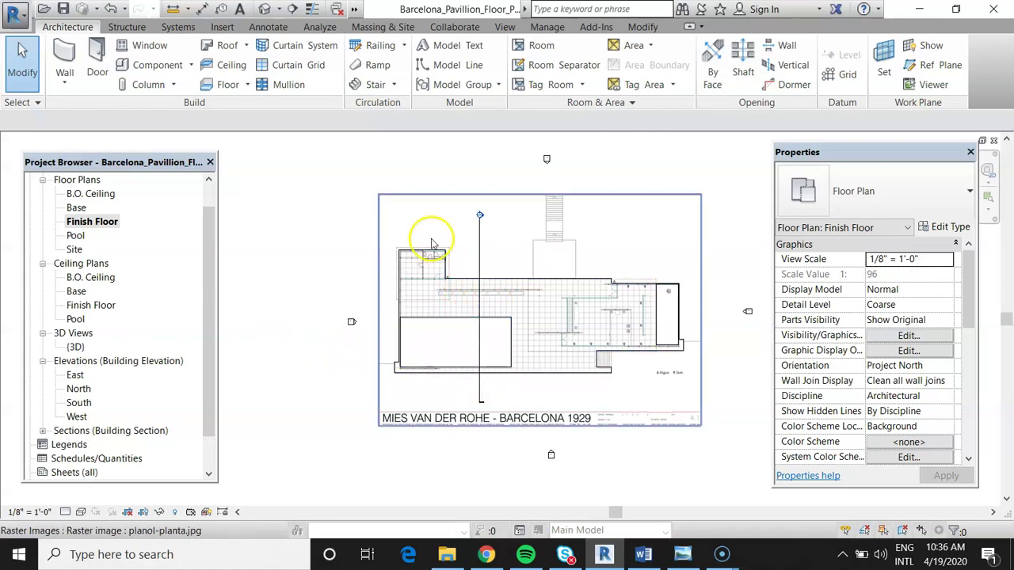
pyautogui.doubleClick(480, 219)
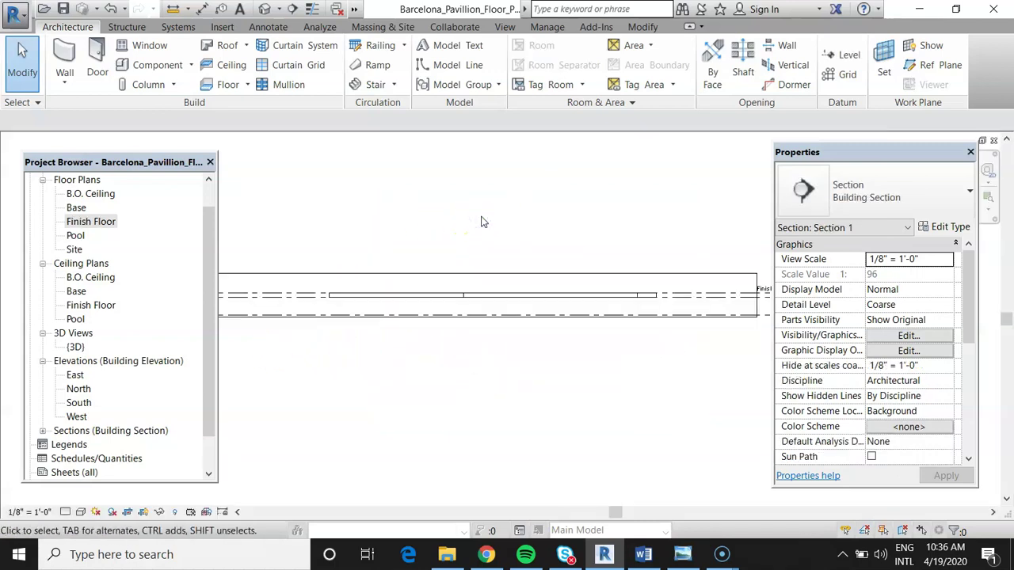
pyautogui.scroll(2, 618, 319)
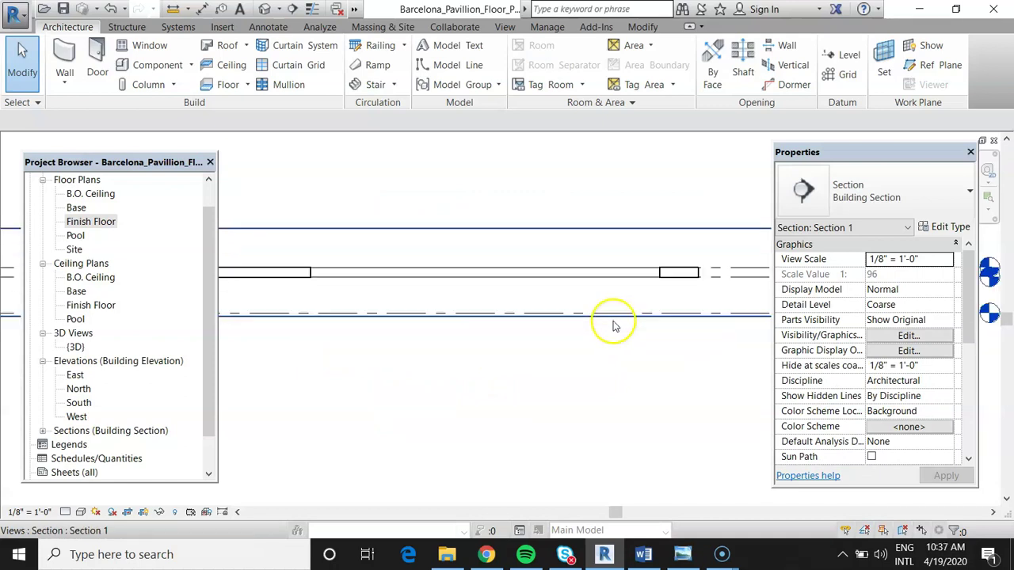
pyautogui.scroll(3, 515, 317)
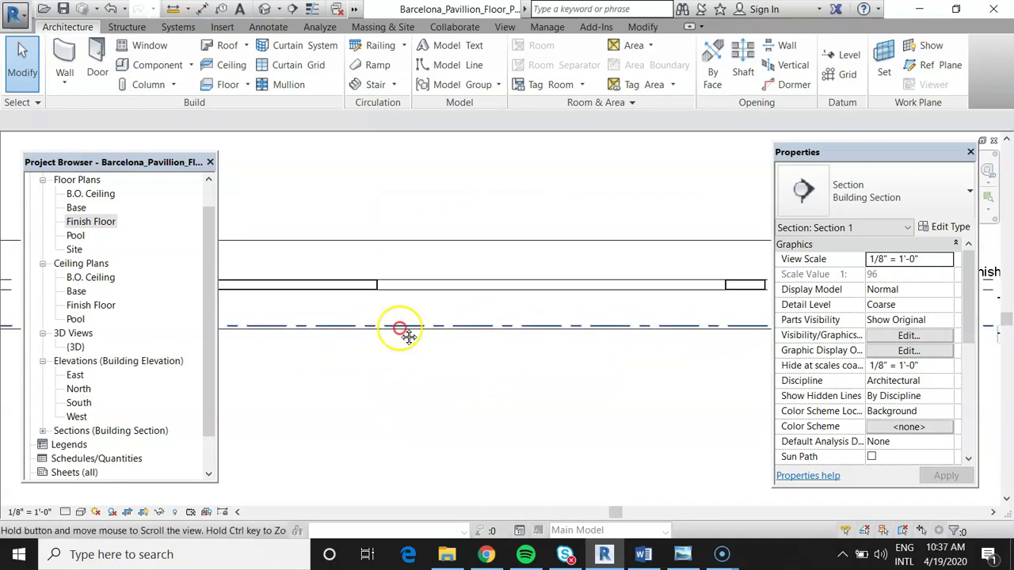
pyautogui.moveTo(170, 163); pyautogui.dragTo(167, 367)
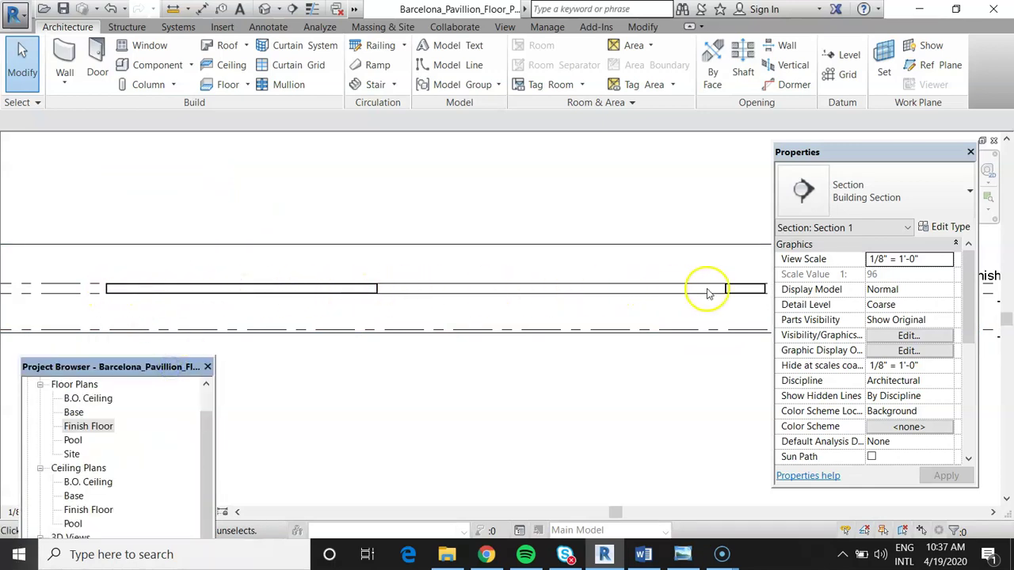
pyautogui.moveTo(113, 367); pyautogui.dragTo(110, 180)
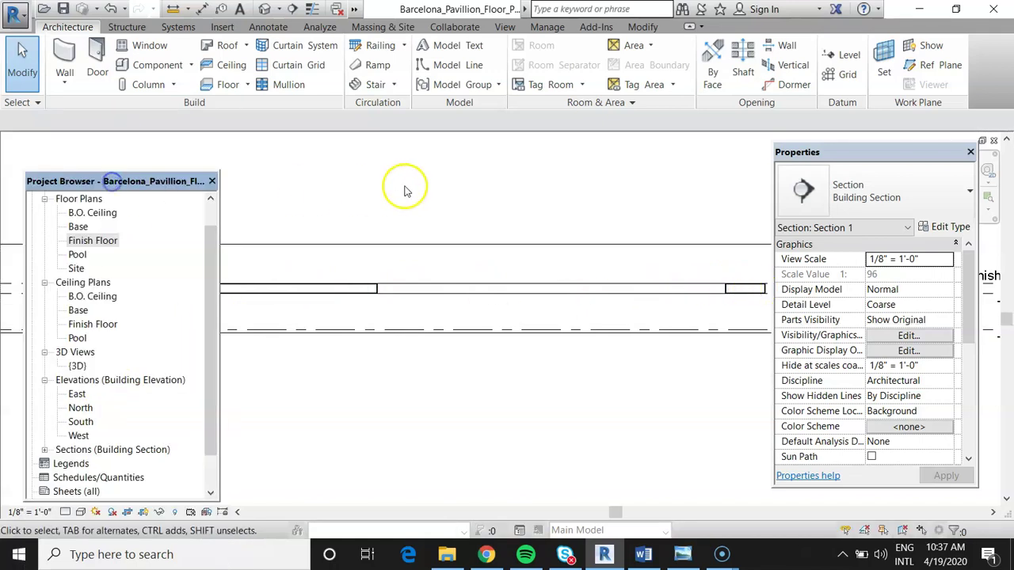
# Step: Stretch the lower edge of the section's crop region slightly further below the Base level
pyautogui.click(420, 203)
pyautogui.scroll(-3, 552, 291)
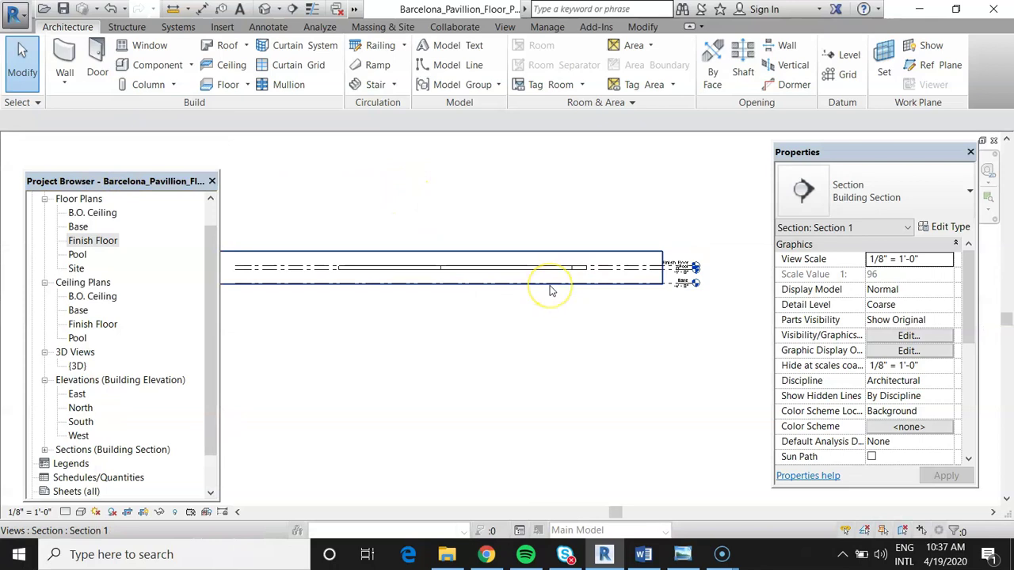
pyautogui.scroll(-1, 404, 301)
pyautogui.scroll(2, 403, 306)
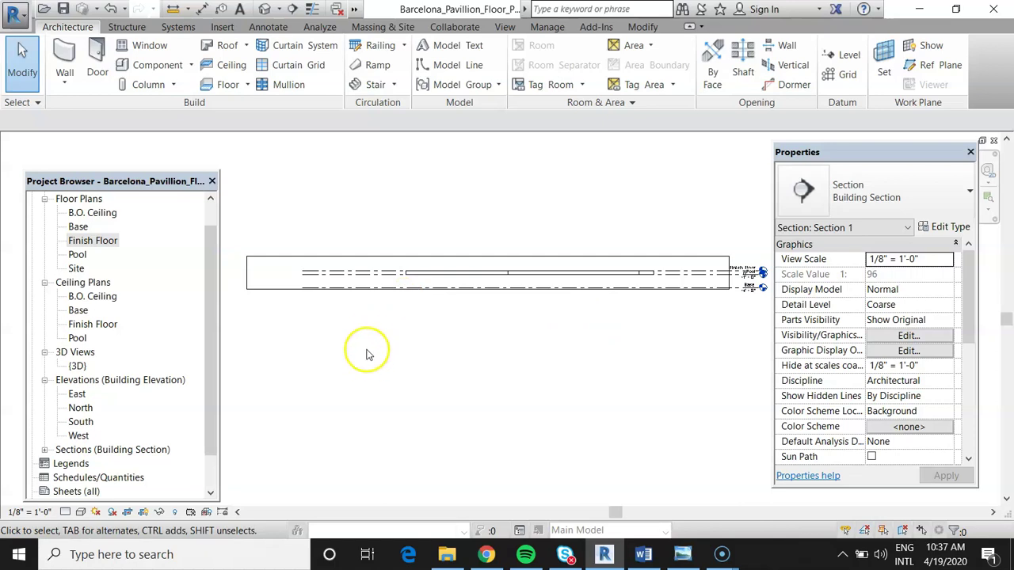
pyautogui.click(321, 358)
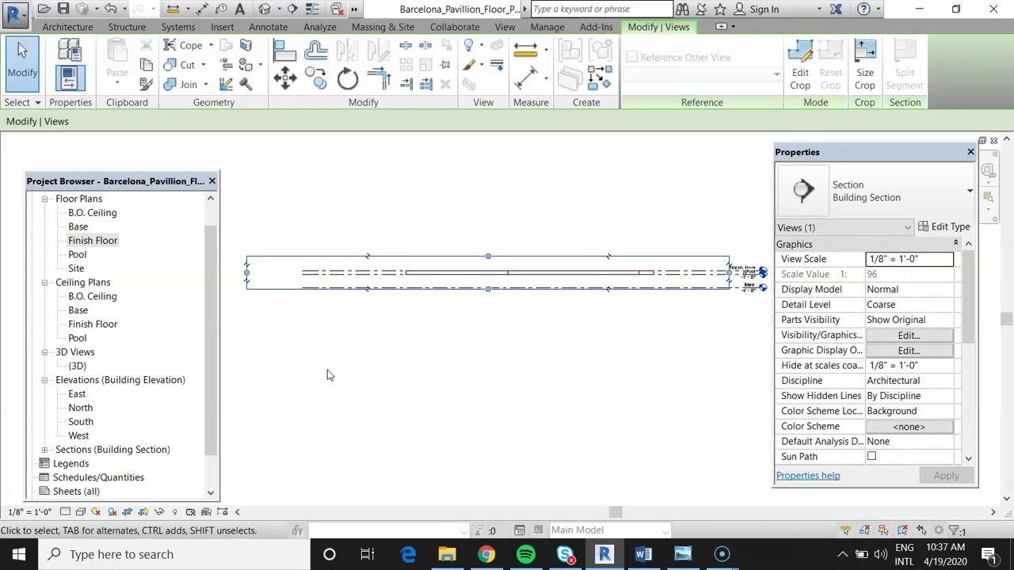
pyautogui.moveTo(487, 289); pyautogui.dragTo(490, 302)
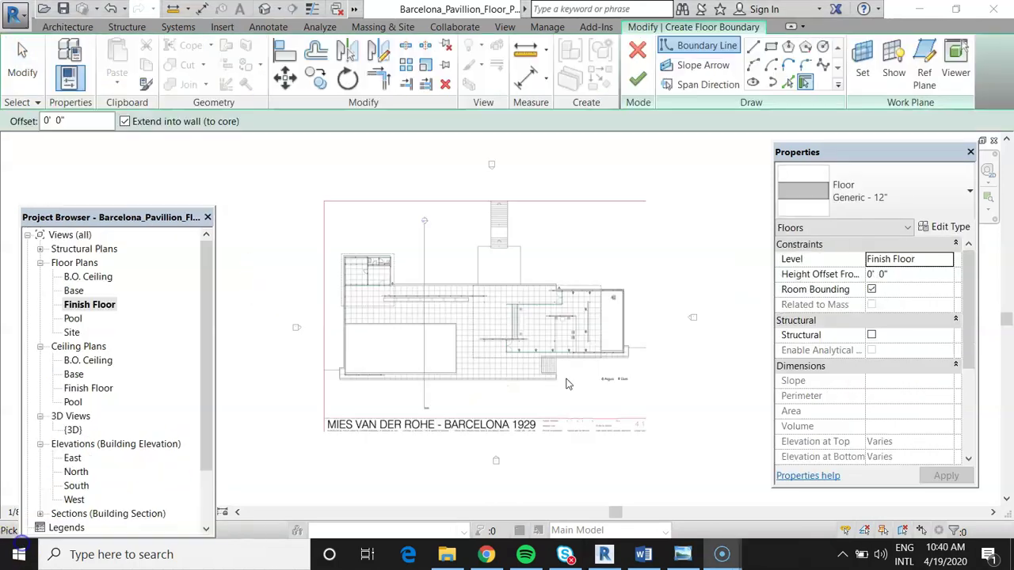
# Step: Switch to the Revit_Review_Floors_Flat_Roofs document in Word and go to its Floors notes
pyautogui.click(644, 552)
pyautogui.scroll(2, 452, 237)
pyautogui.click(552, 308)
pyautogui.scroll(2, 448, 230)
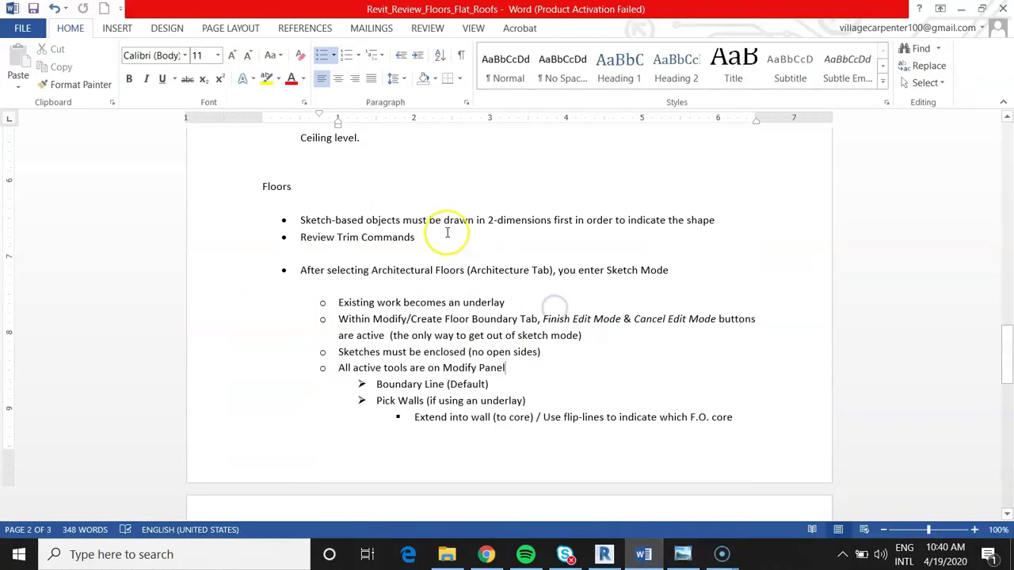
# Step: Review the notes on sketch-based objects, trim commands and entering Sketch Mode with Architectural Floors, highlighting each passage
pyautogui.moveTo(297, 221); pyautogui.dragTo(545, 221)
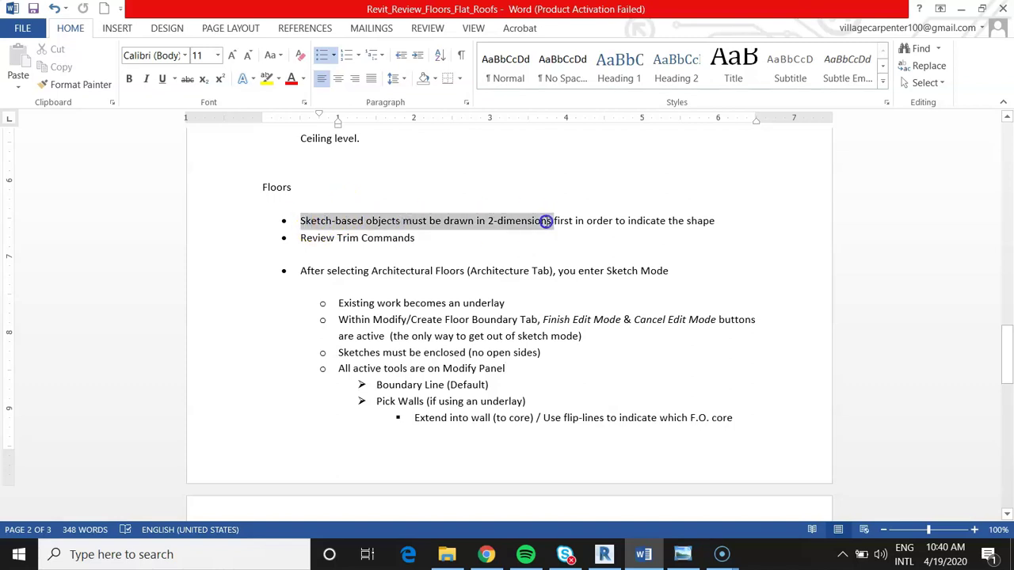
pyautogui.moveTo(300, 238); pyautogui.dragTo(452, 240)
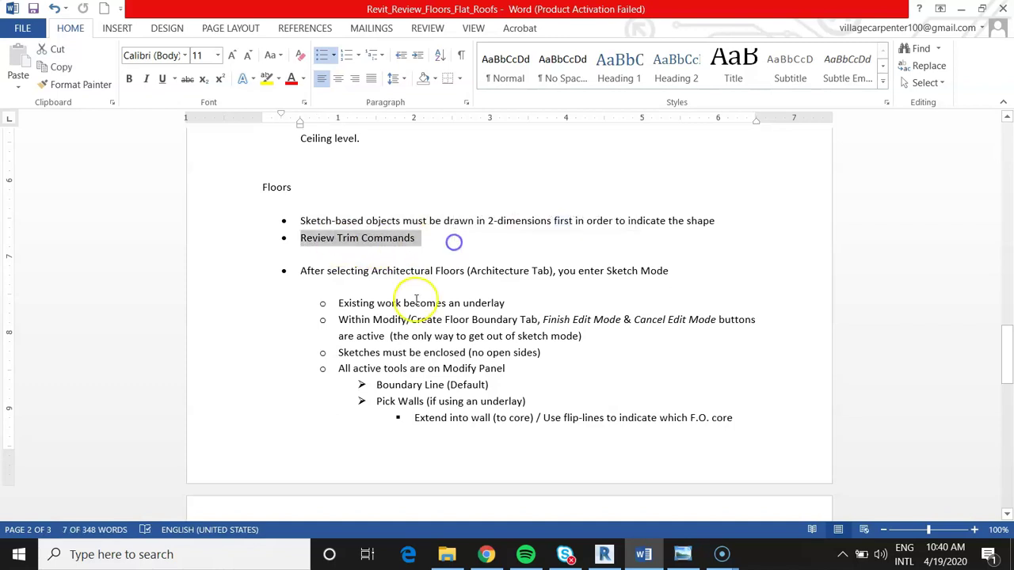
pyautogui.click(414, 302)
pyautogui.click(372, 271)
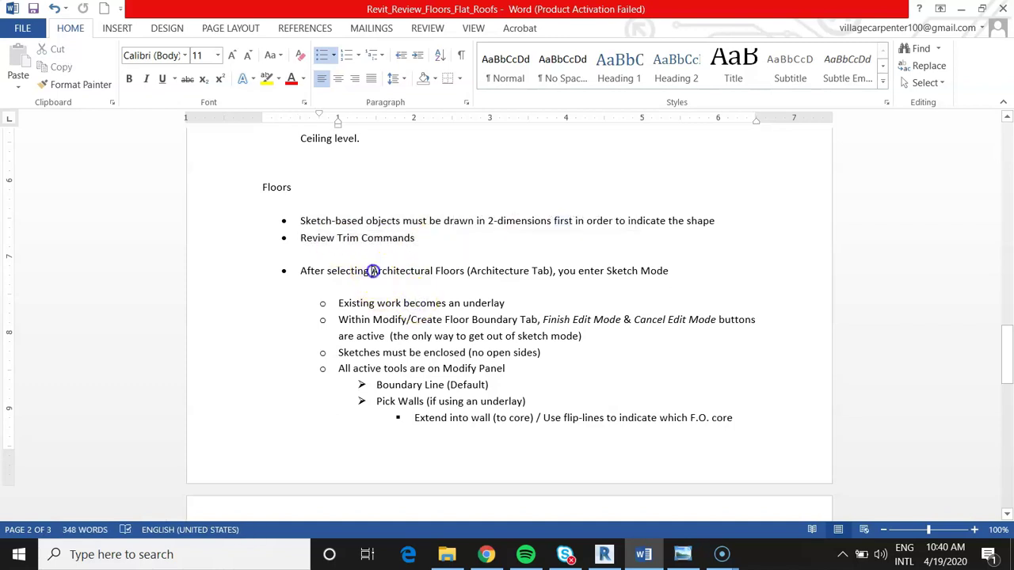
pyautogui.moveTo(373, 271); pyautogui.dragTo(660, 269)
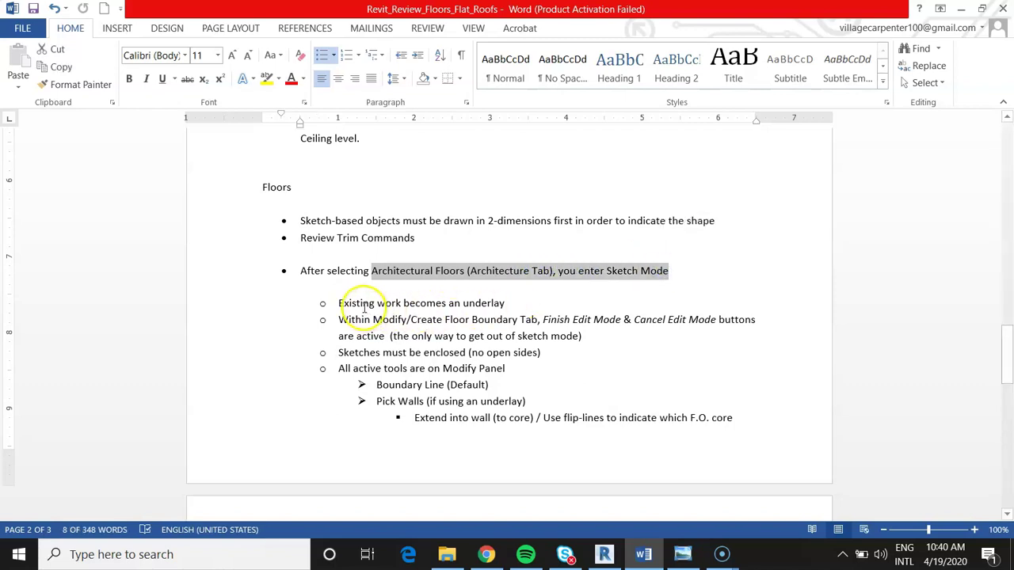
# Step: Review the notes on existing work as an underlay, Finish and Cancel Edit Mode, and enclosed sketches, highlighting each passage
pyautogui.moveTo(339, 303); pyautogui.dragTo(517, 304)
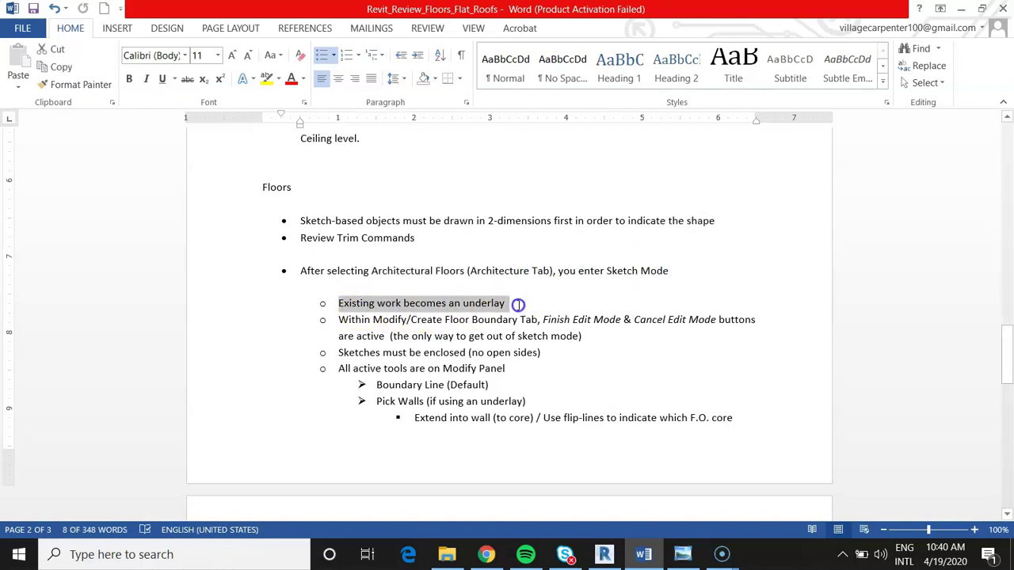
pyautogui.click(382, 320)
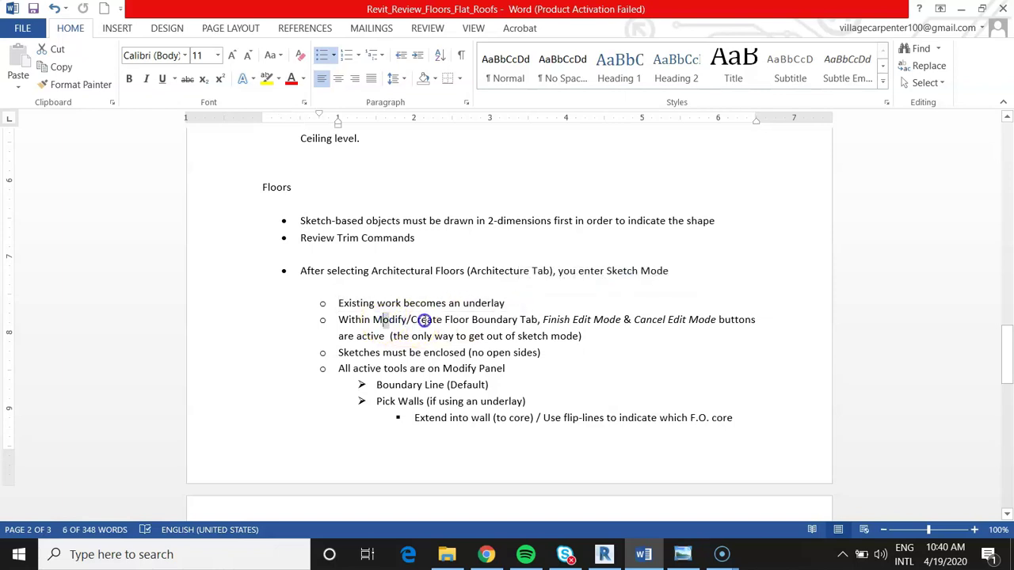
pyautogui.moveTo(425, 320); pyautogui.dragTo(642, 320)
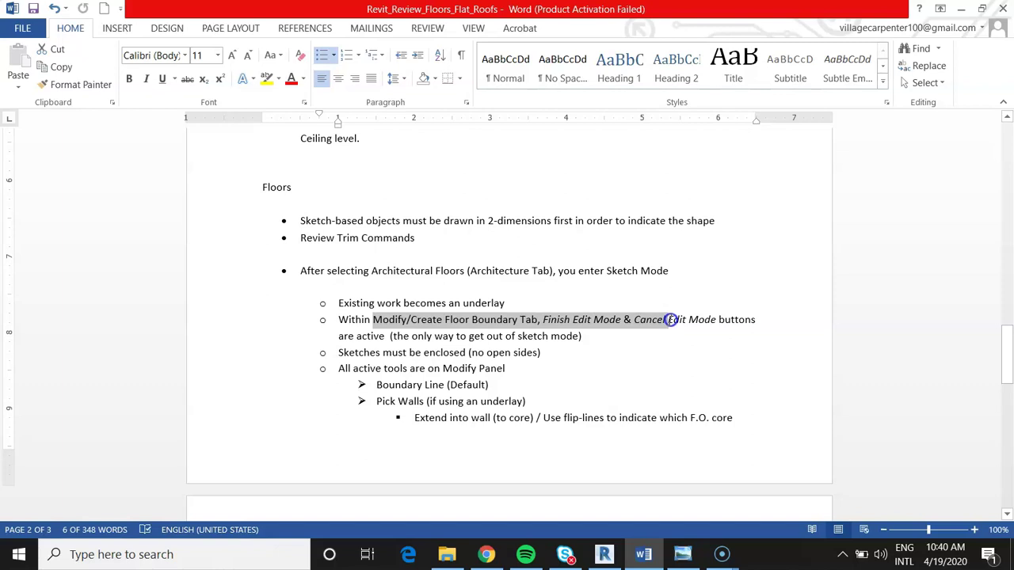
pyautogui.click(364, 368)
pyautogui.moveTo(341, 352); pyautogui.dragTo(563, 352)
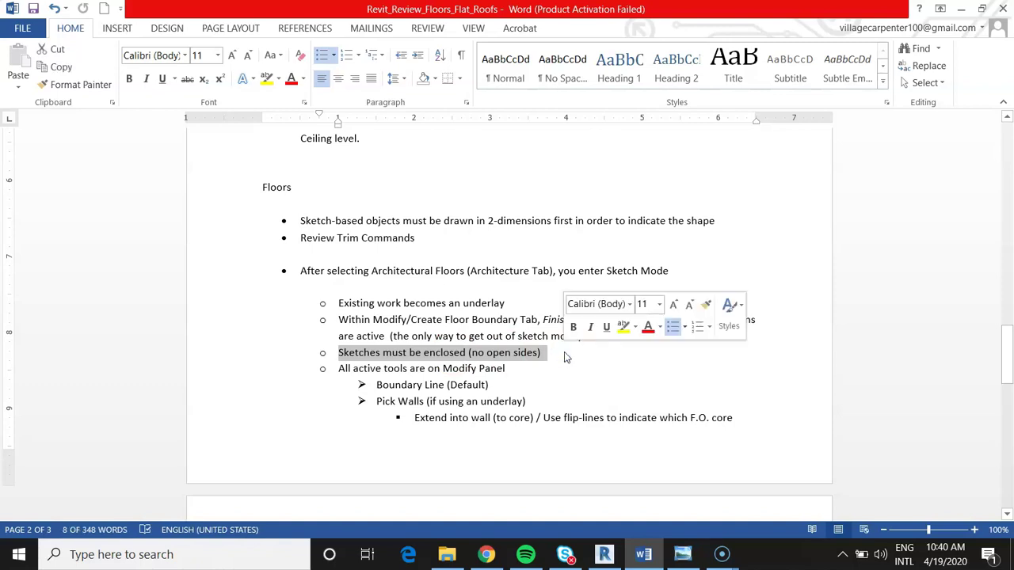
pyautogui.click(545, 353)
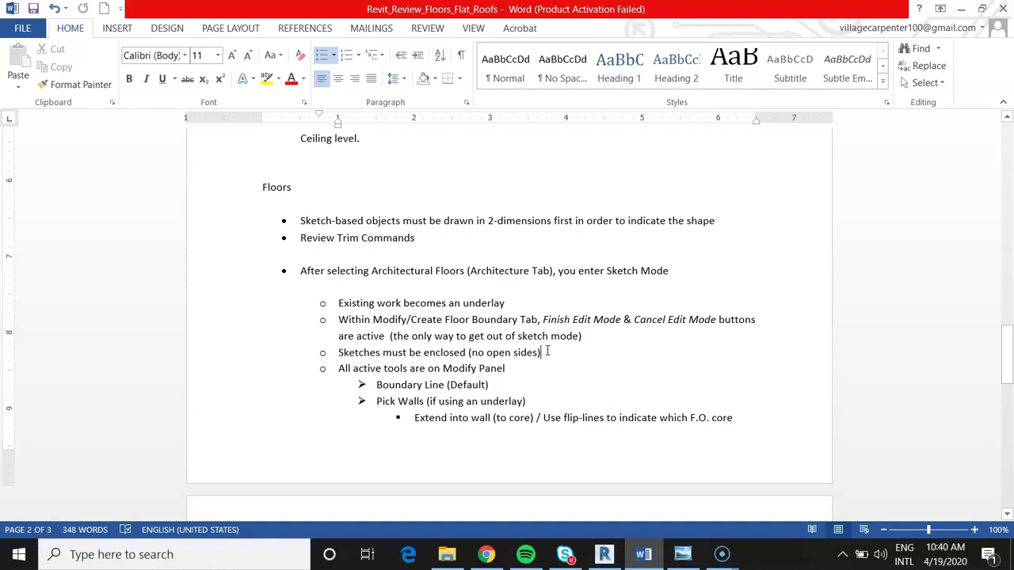
# Step: Read on through the Pick Walls notes to the instructions for selecting a floor, highlighting the key passages
pyautogui.scroll(-2, 546, 351)
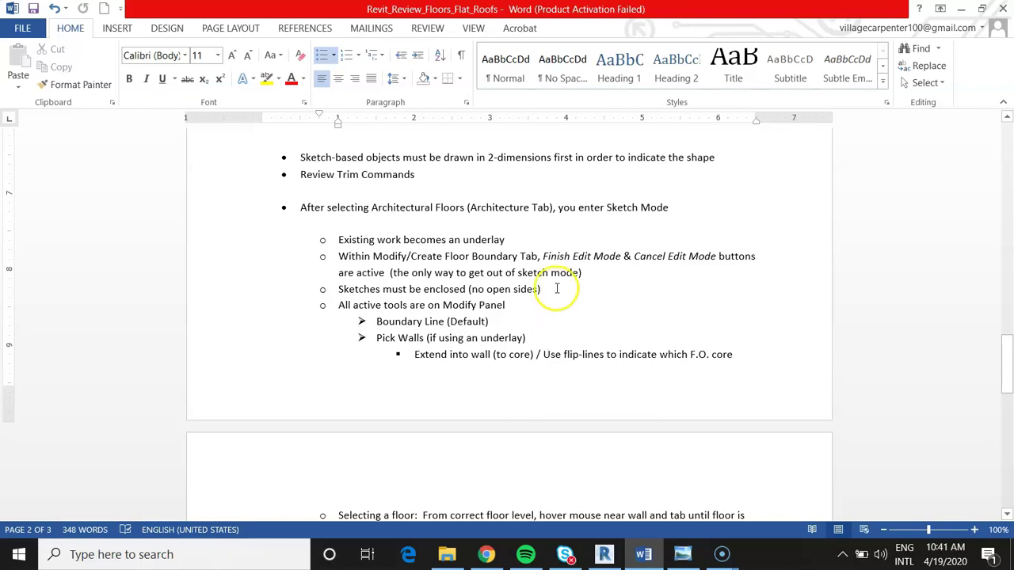
pyautogui.scroll(-2, 506, 324)
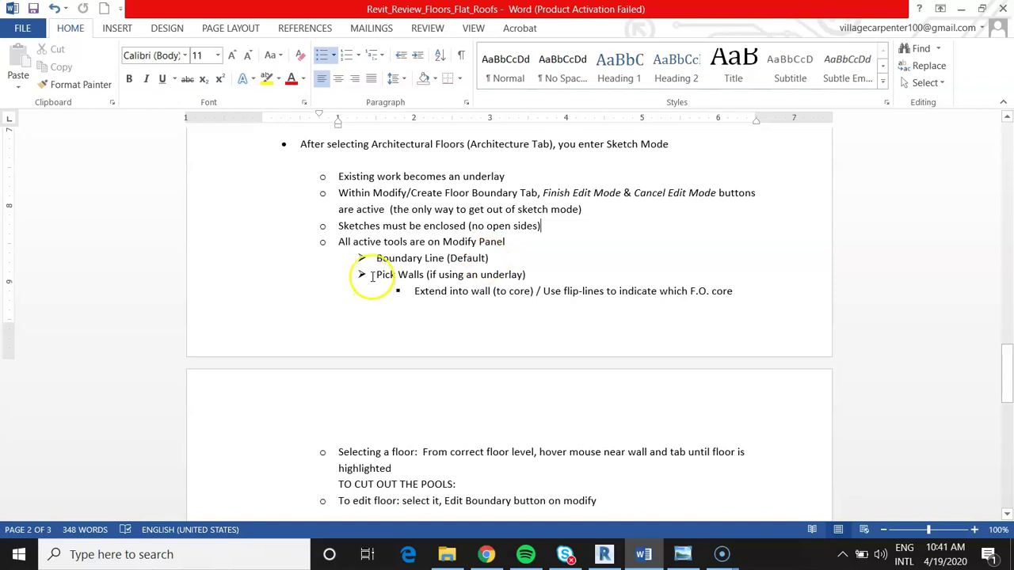
pyautogui.moveTo(374, 274); pyautogui.dragTo(517, 274)
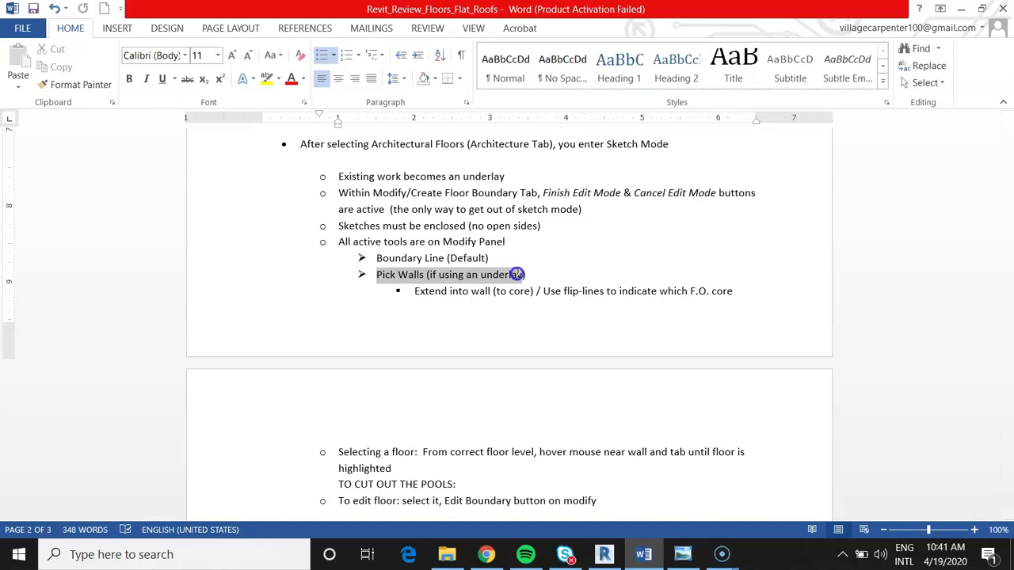
pyautogui.click(512, 290)
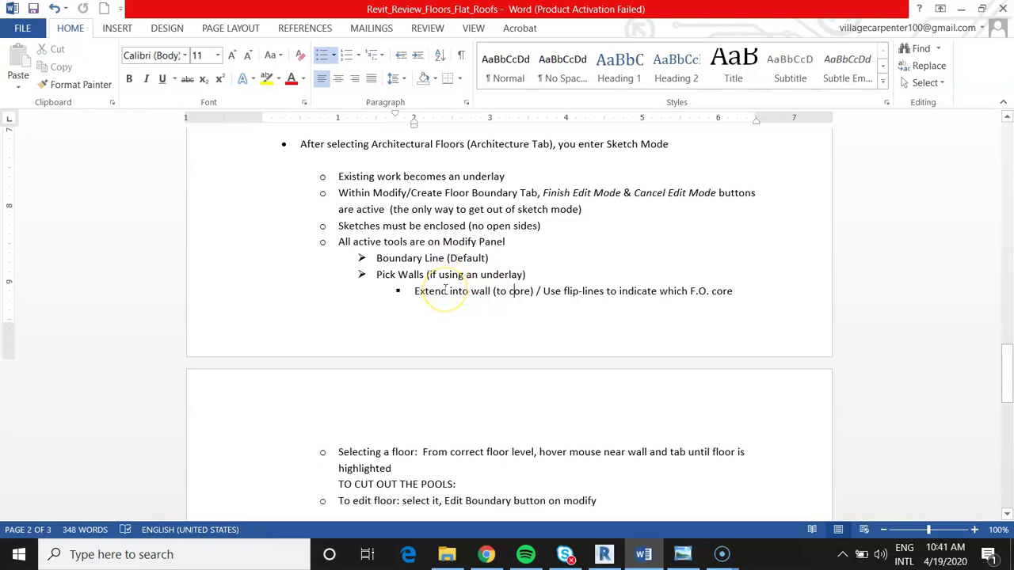
pyautogui.scroll(-4, 445, 290)
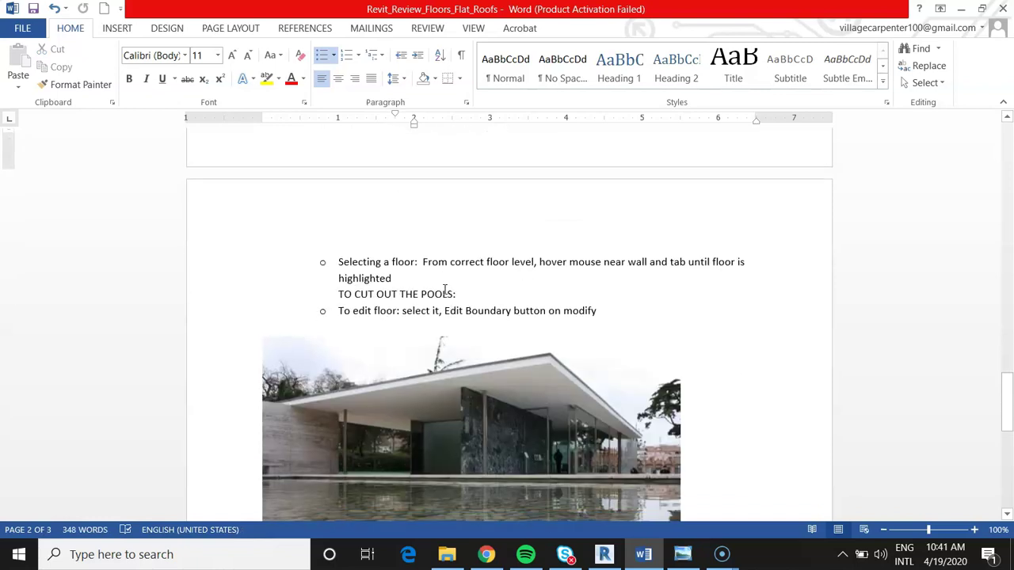
pyautogui.moveTo(422, 261); pyautogui.dragTo(713, 261)
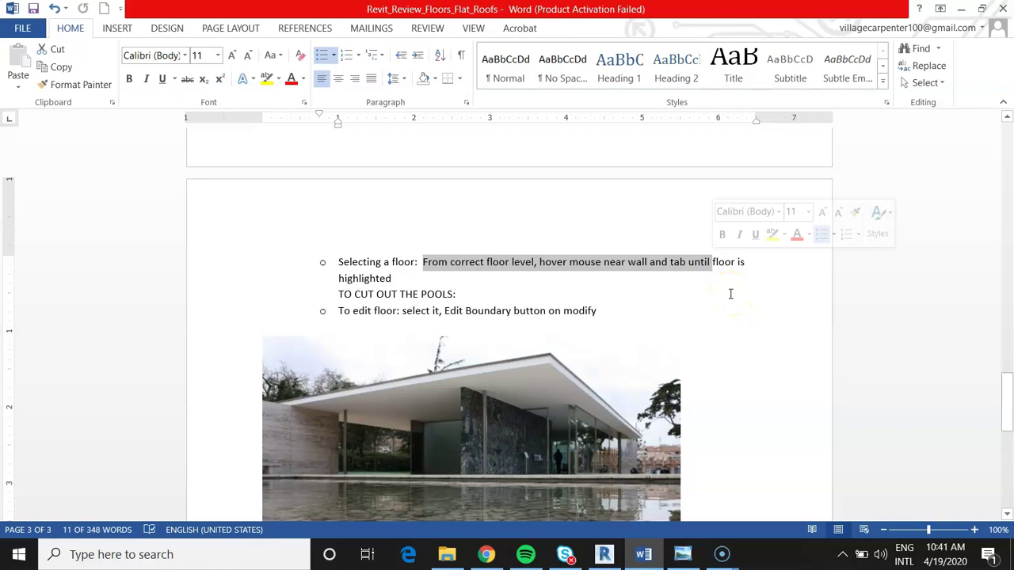
# Step: Return to Revit, inspect the slab corner beside the large pool, and cancel the floor boundary sketch
pyautogui.click(960, 9)
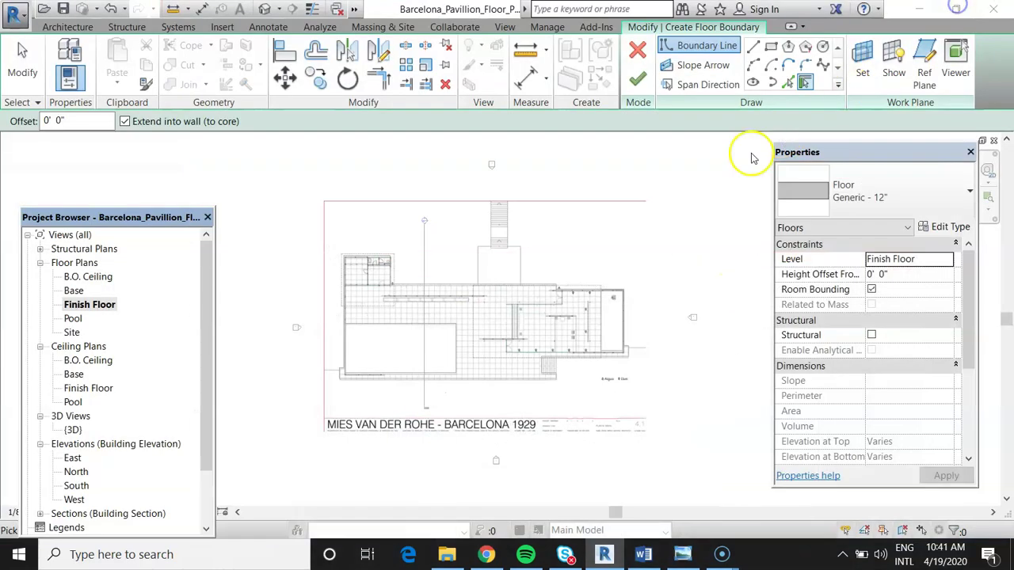
pyautogui.scroll(3, 449, 328)
pyautogui.scroll(2, 266, 404)
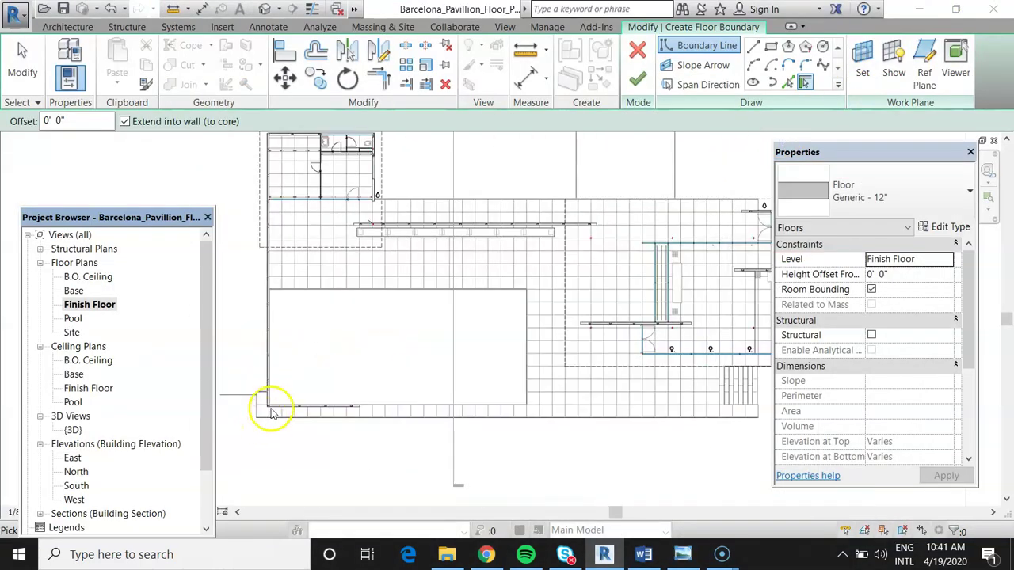
pyautogui.click(255, 363)
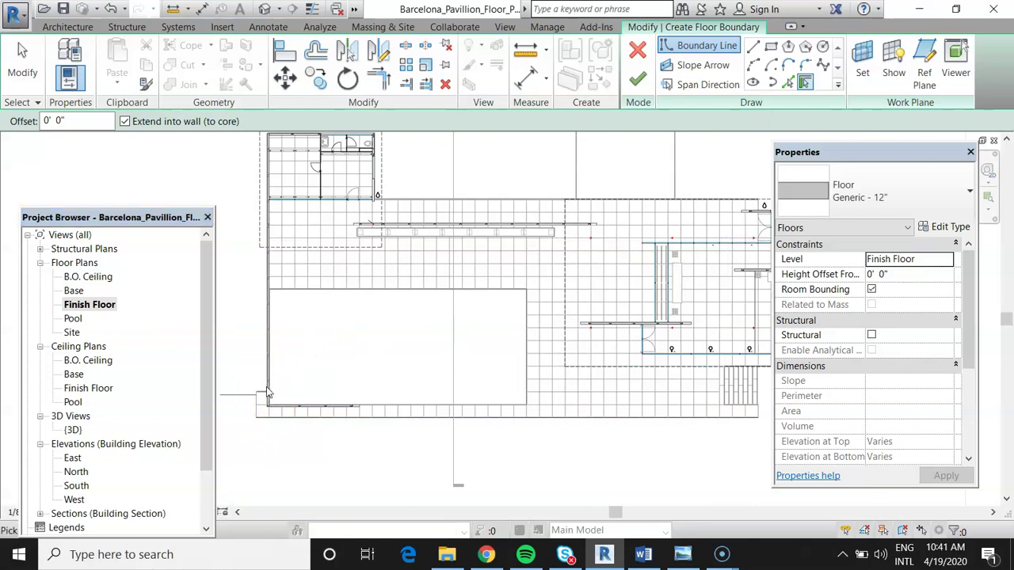
pyautogui.click(265, 418)
pyautogui.click(247, 382)
pyautogui.click(638, 50)
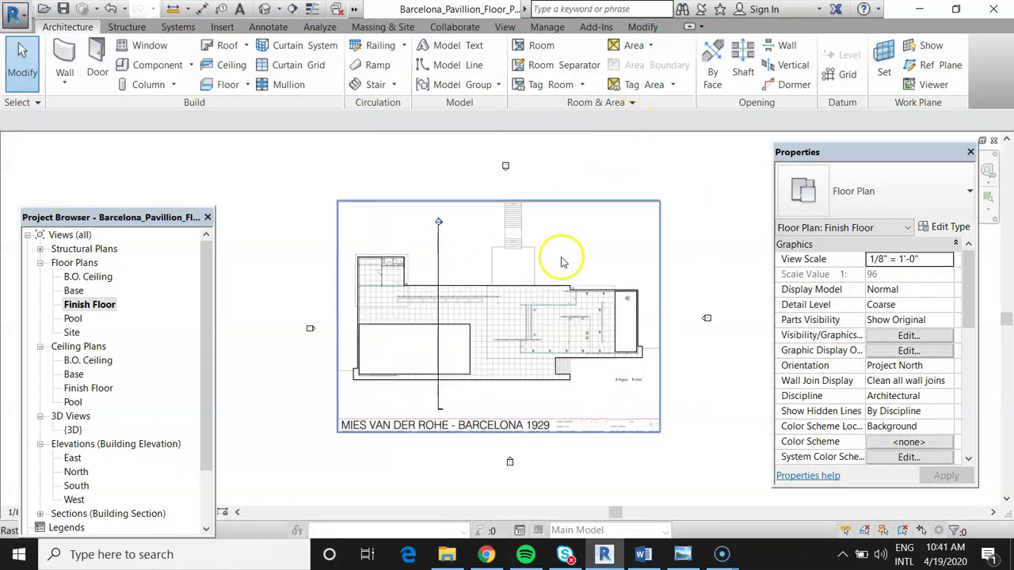
# Step: Pre-highlight the Finish Floor slab at its corner beside the large pool and cycle through the overlapping elements there
pyautogui.scroll(2, 402, 344)
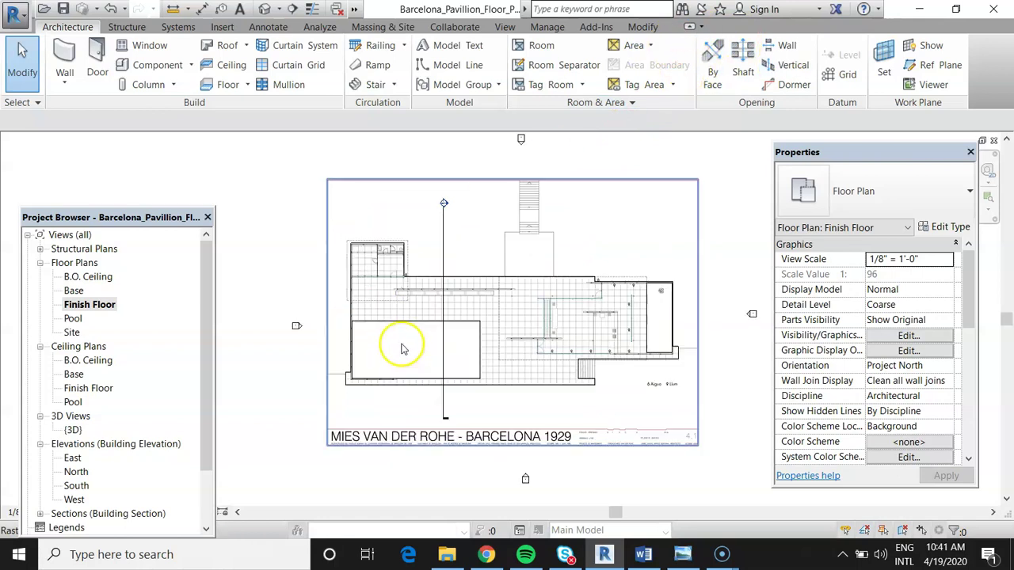
pyautogui.scroll(4, 373, 344)
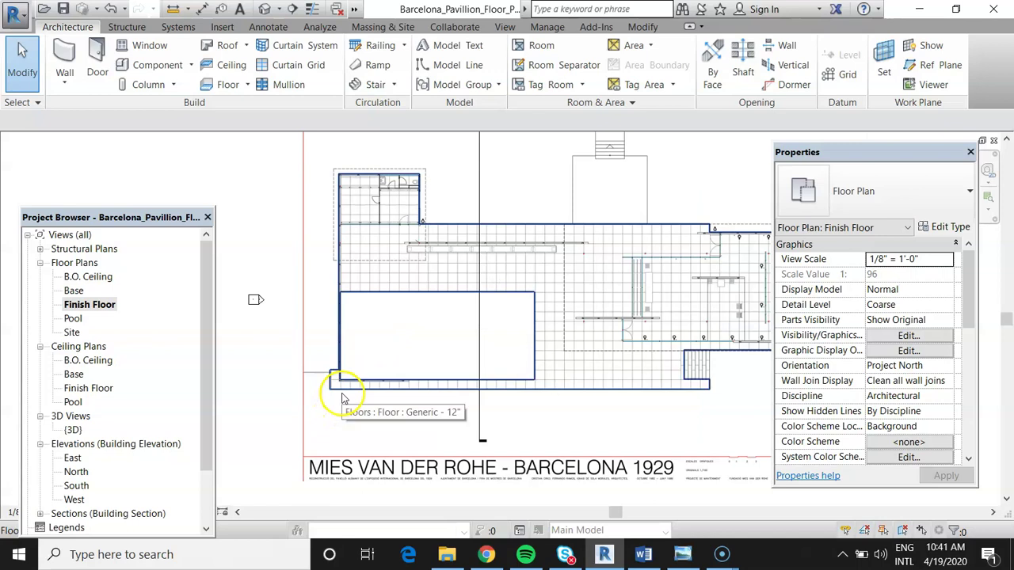
pyautogui.press('Tab')
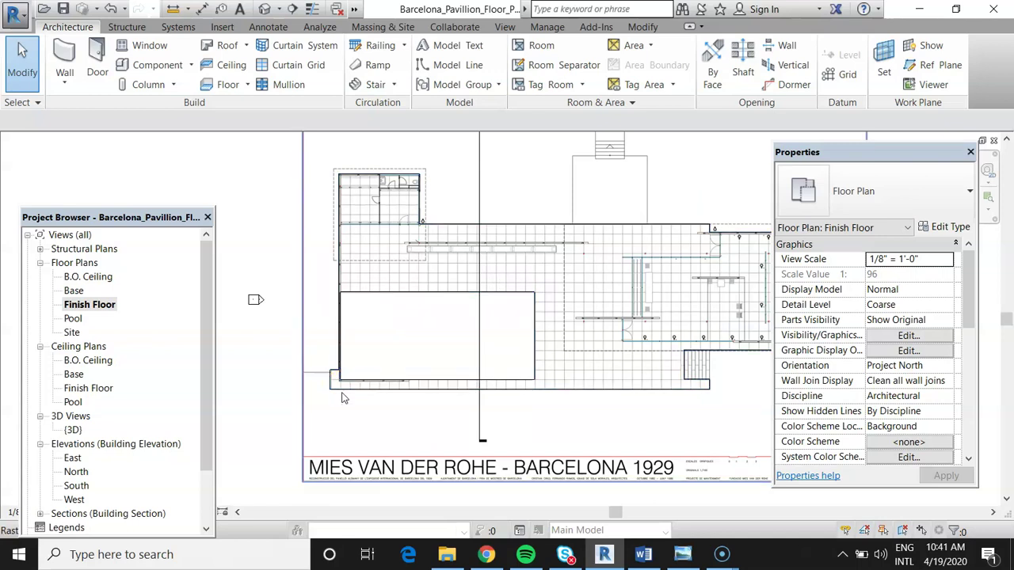
pyautogui.press('Tab')
pyautogui.scroll(6, 342, 397)
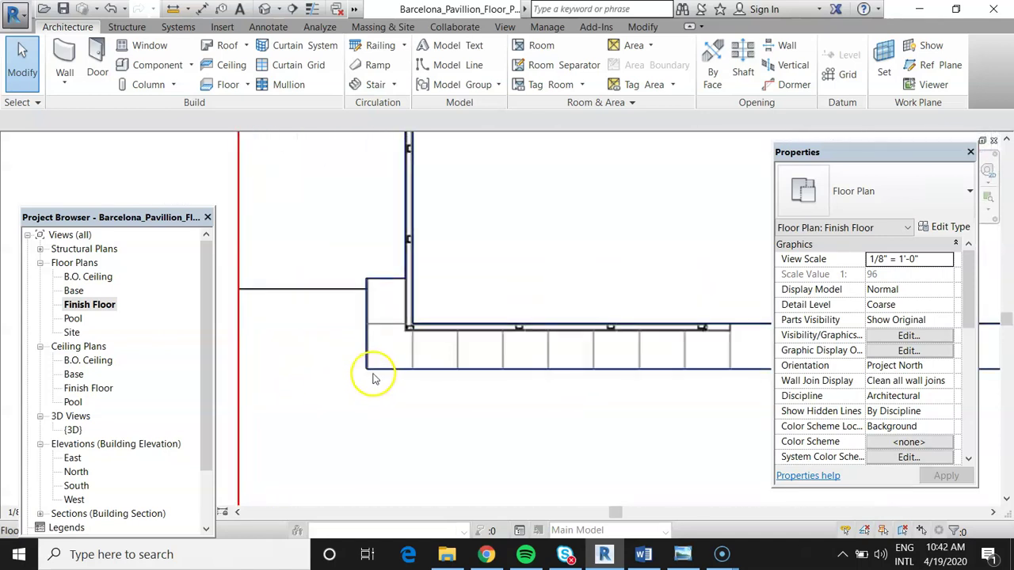
pyautogui.press('Tab')
pyautogui.press('Tab')
pyautogui.press('Tab')
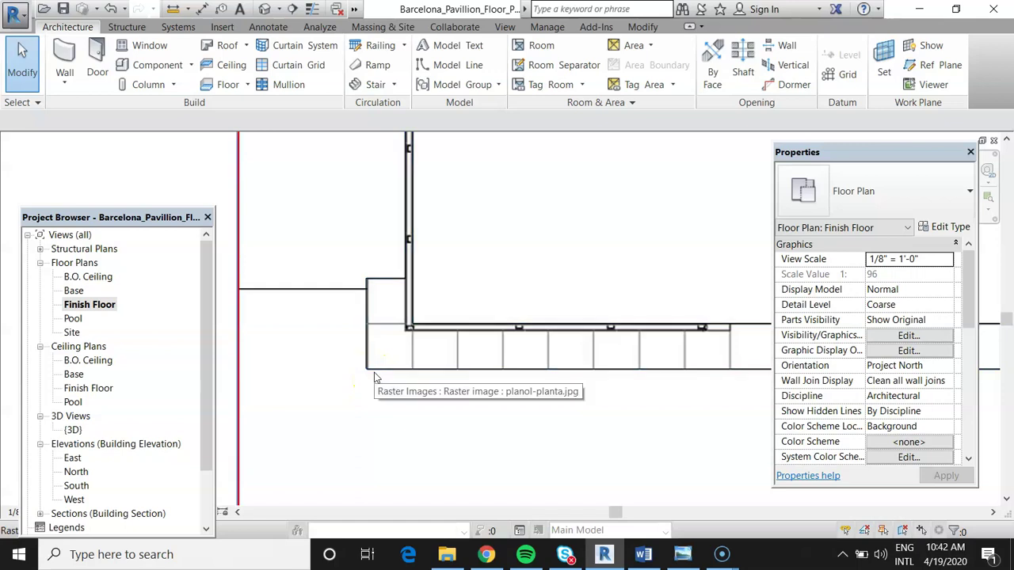
# Step: Move the Project Browser clear of the status bar and cycle the slab corner's highlight to identify the Generic - 12" floor
pyautogui.moveTo(158, 217); pyautogui.dragTo(160, 172)
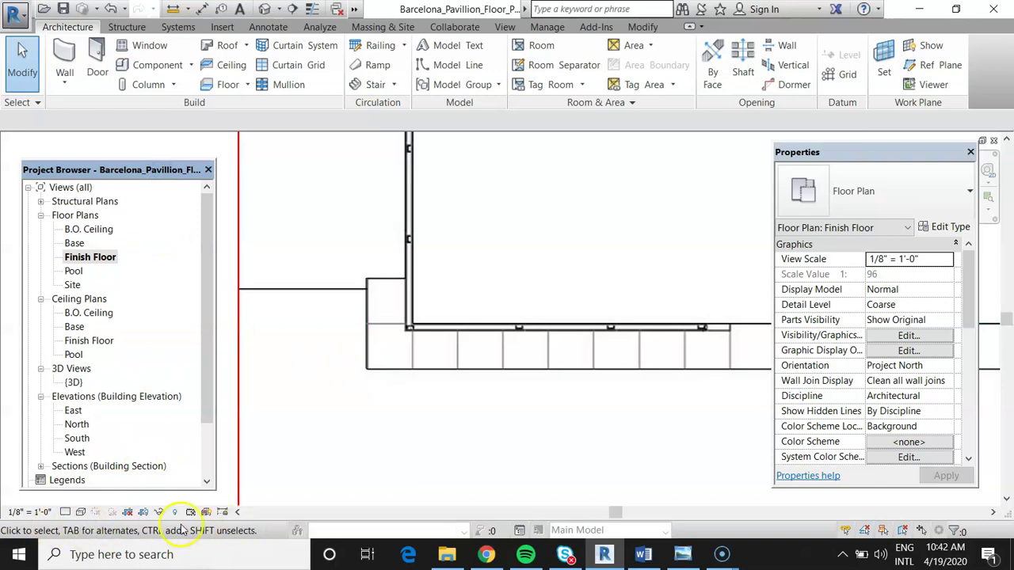
pyautogui.click(396, 377)
pyautogui.click(228, 295)
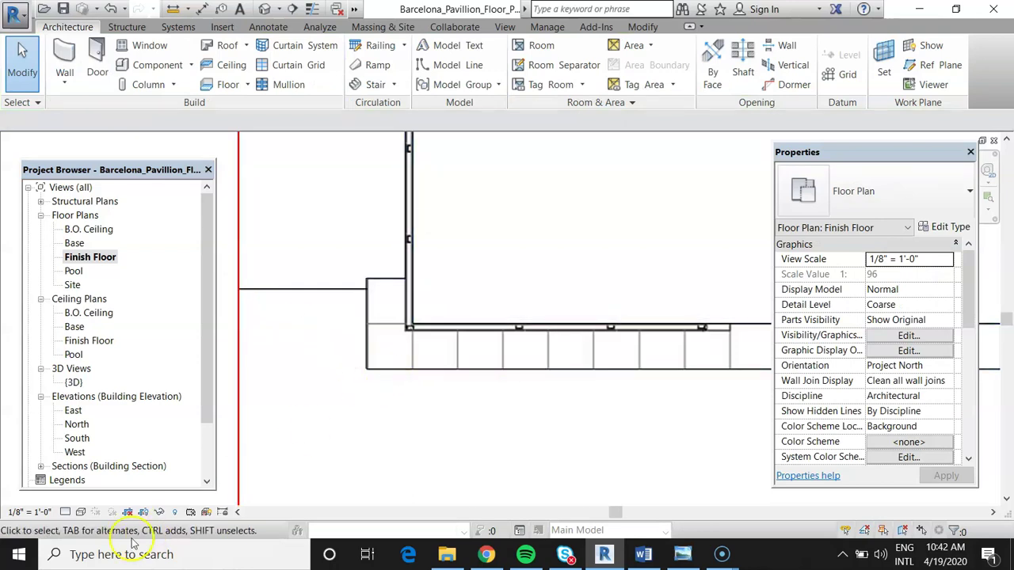
pyautogui.click(372, 392)
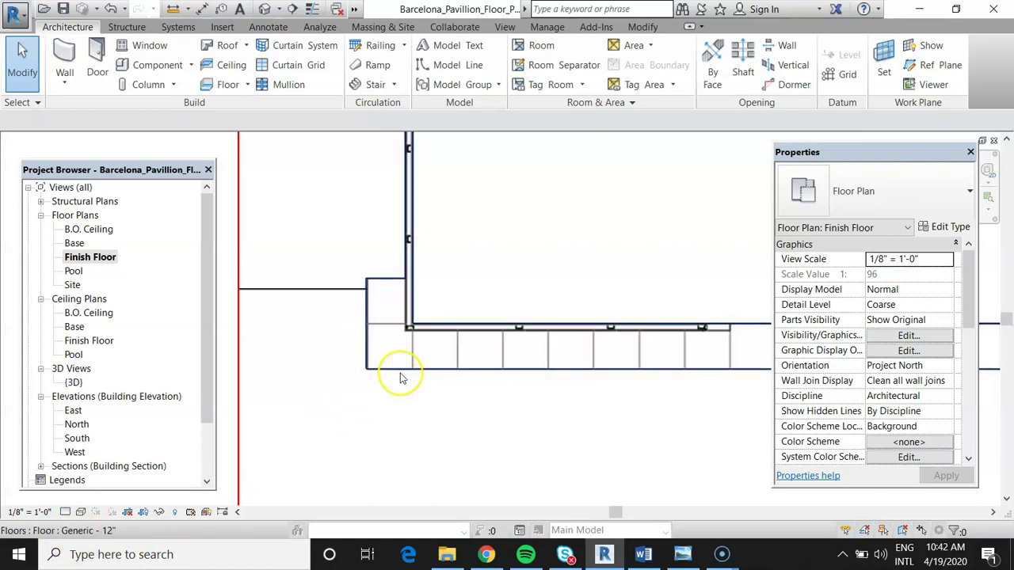
pyautogui.press('Tab')
pyautogui.scroll(-2, 400, 378)
pyautogui.scroll(-4, 397, 383)
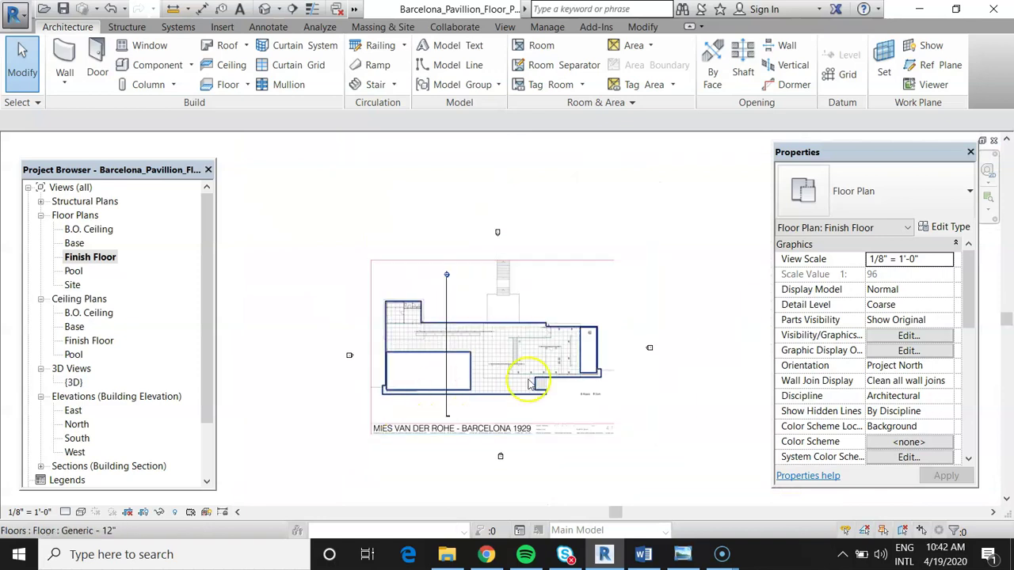
pyautogui.scroll(1, 521, 390)
# Step: Switch to the Word notes and review the passages on cutting out the pools and editing a floor with Edit Boundary, highlighting them
pyautogui.click(643, 554)
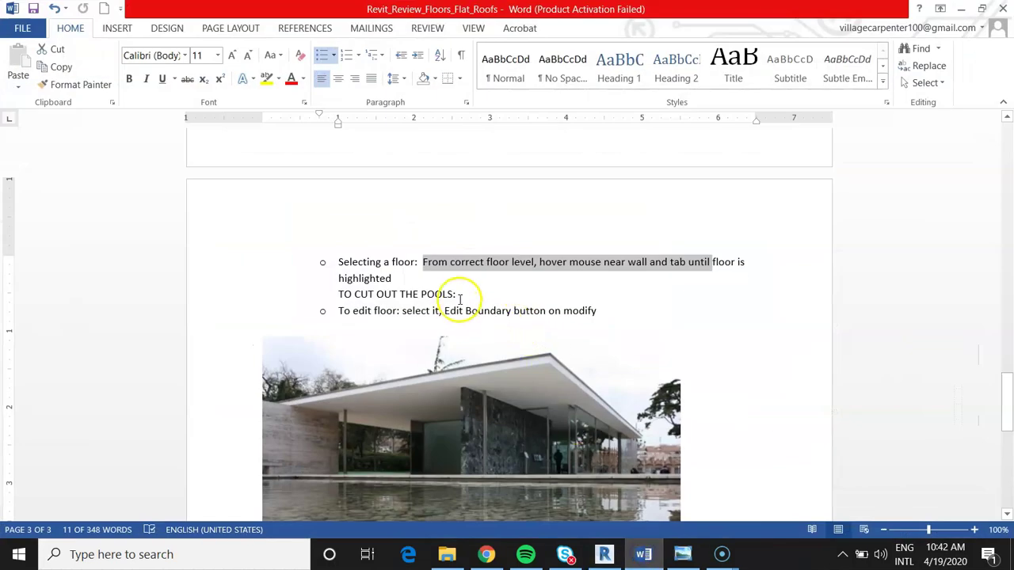
pyautogui.moveTo(456, 294); pyautogui.dragTo(354, 293)
pyautogui.moveTo(597, 312); pyautogui.dragTo(365, 316)
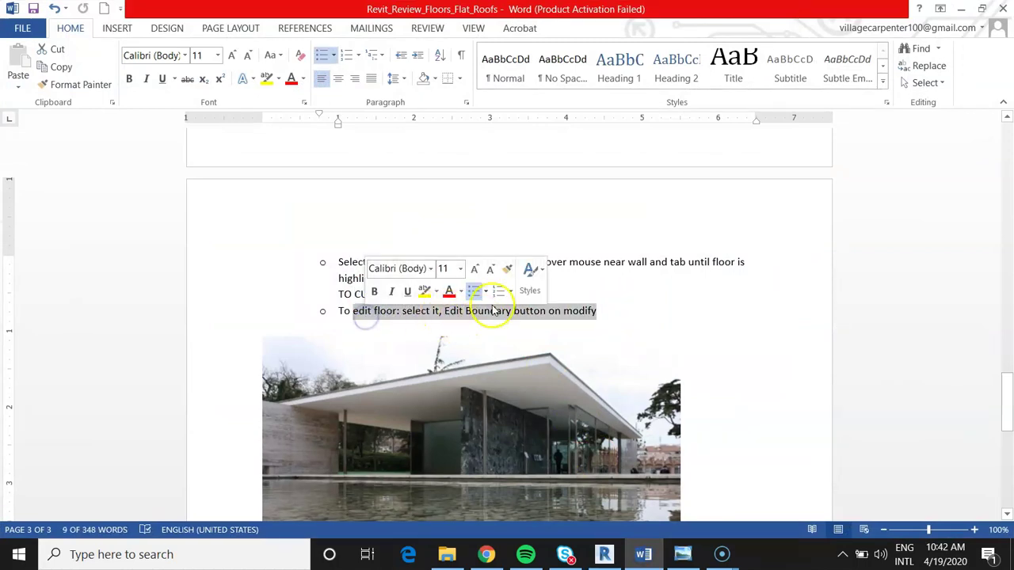
pyautogui.scroll(-5, 486, 354)
pyautogui.scroll(1, 487, 362)
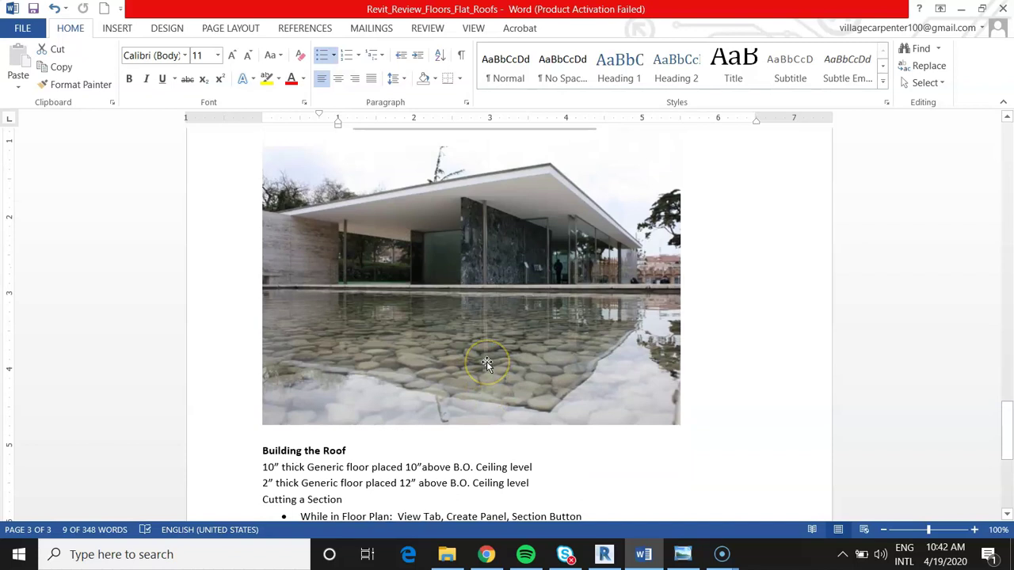
pyautogui.scroll(-3, 484, 361)
pyautogui.scroll(1, 475, 361)
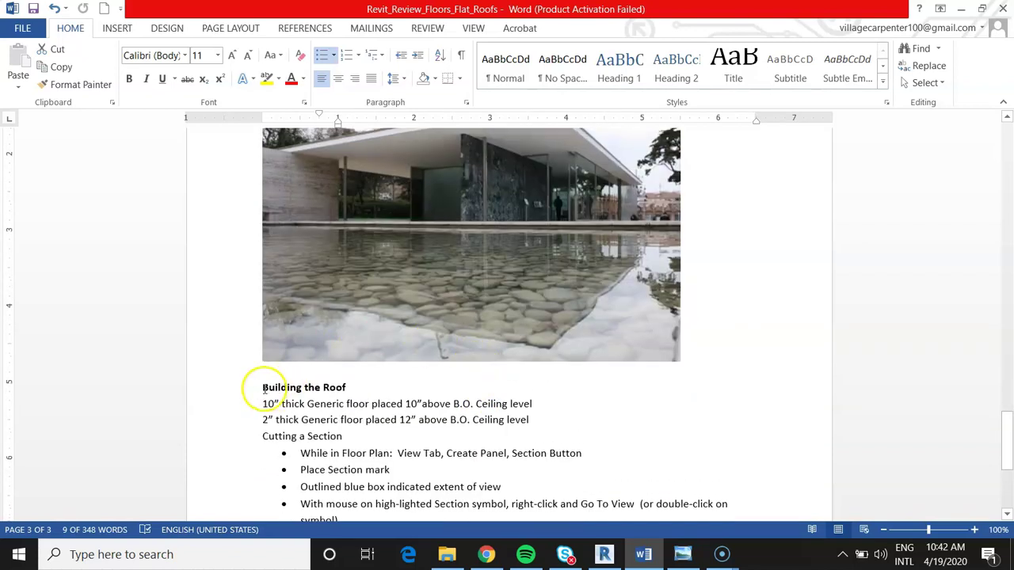
# Step: Enlarge the pavilion photo in the notes to about the full text width and examine the roof's edge
pyautogui.scroll(3, 538, 230)
pyautogui.click(555, 269)
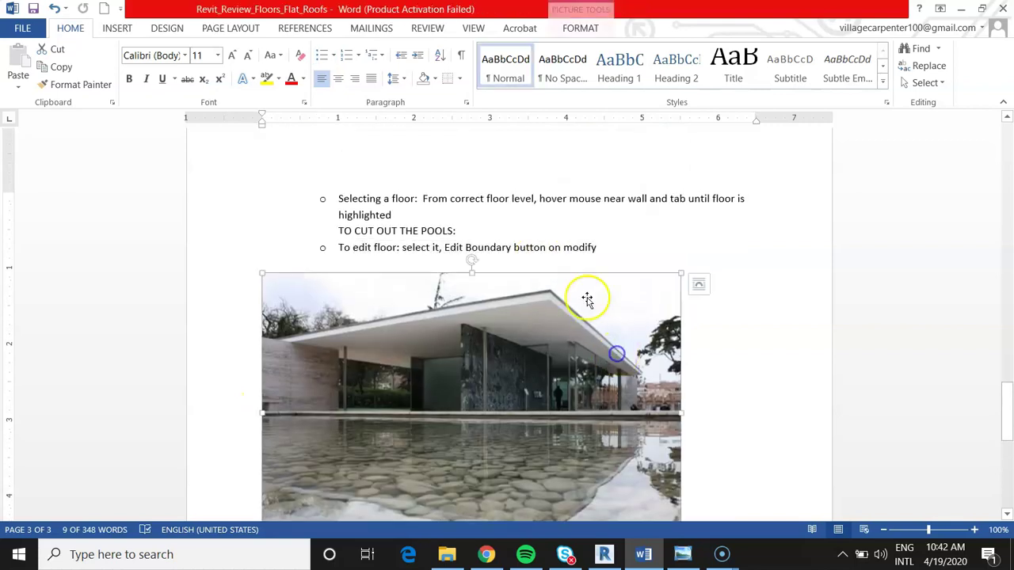
pyautogui.scroll(-4, 602, 293)
pyautogui.moveTo(680, 298); pyautogui.dragTo(780, 368)
pyautogui.scroll(6, 673, 317)
pyautogui.scroll(-3, 646, 341)
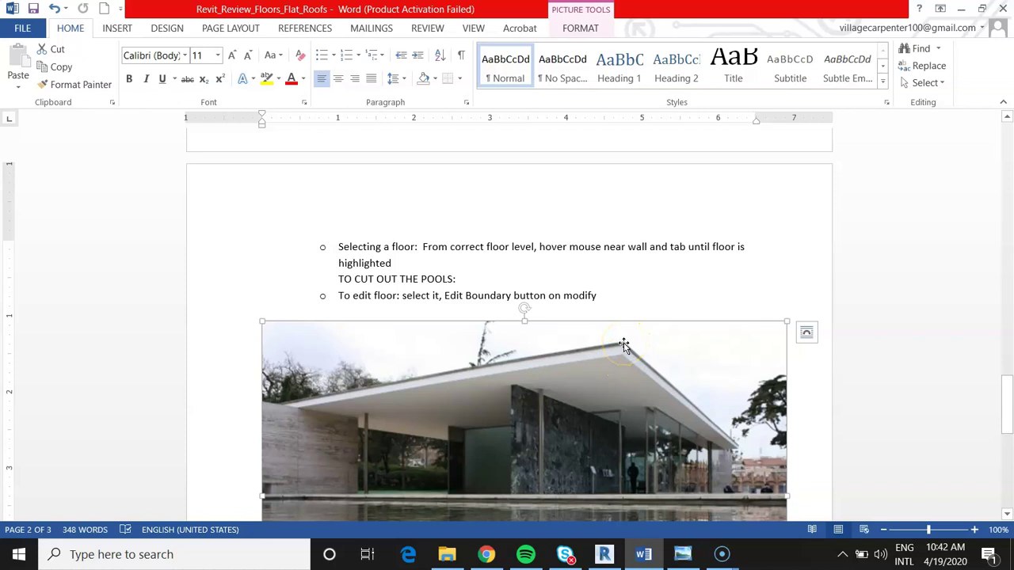
pyautogui.click(623, 346)
# Step: Read the Building the Roof section and highlight the line about the 10" thick Generic floor placed above B.O. Ceiling level
pyautogui.scroll(-10, 611, 341)
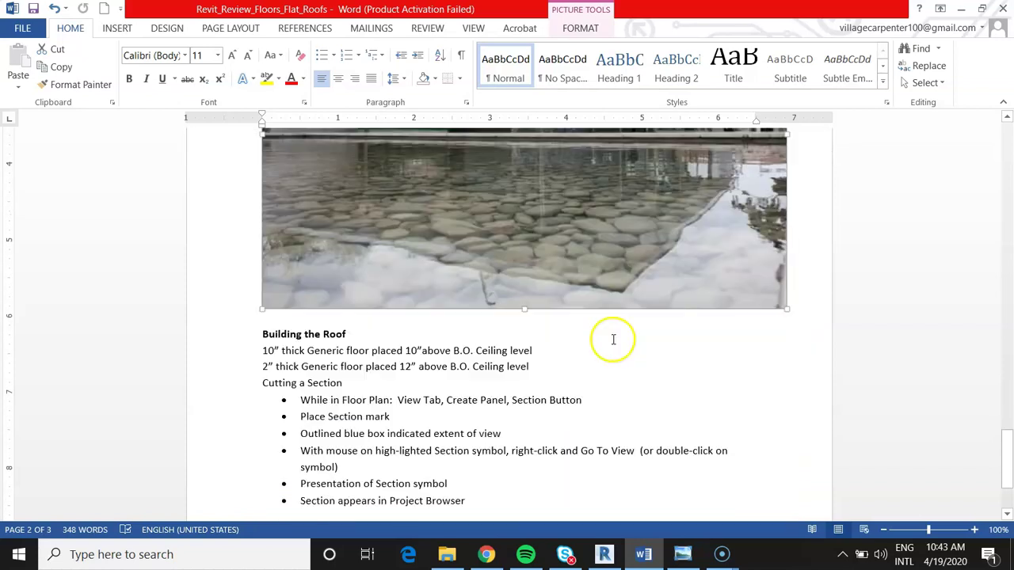
pyautogui.moveTo(262, 269); pyautogui.dragTo(410, 271)
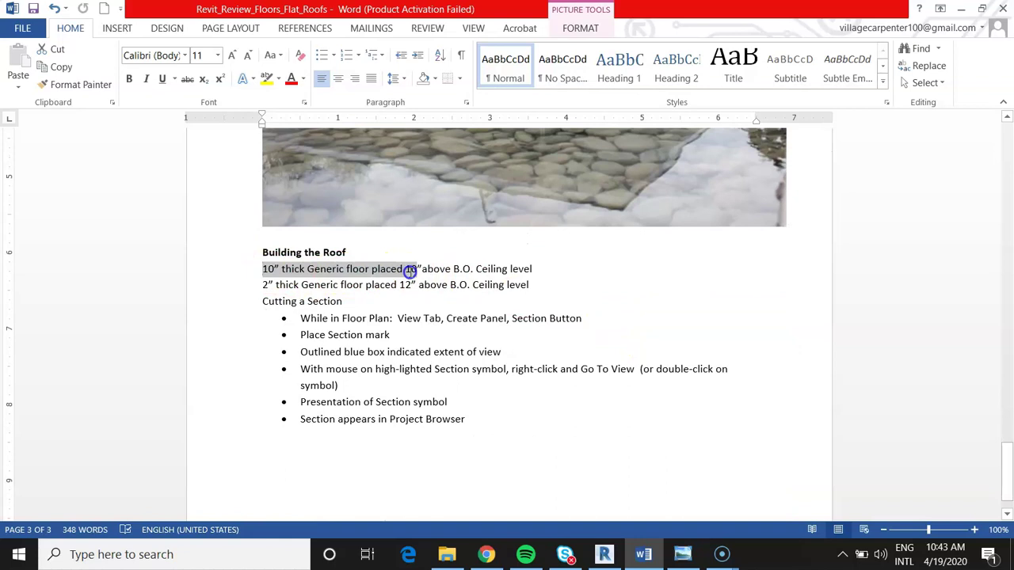
pyautogui.moveTo(414, 270); pyautogui.dragTo(544, 269)
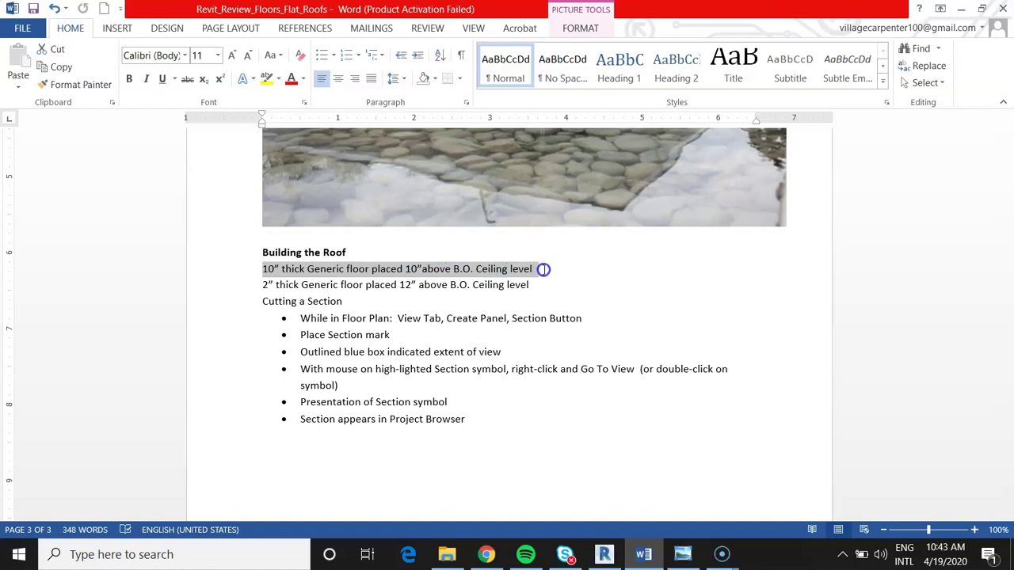
pyautogui.moveTo(543, 269); pyautogui.dragTo(544, 269)
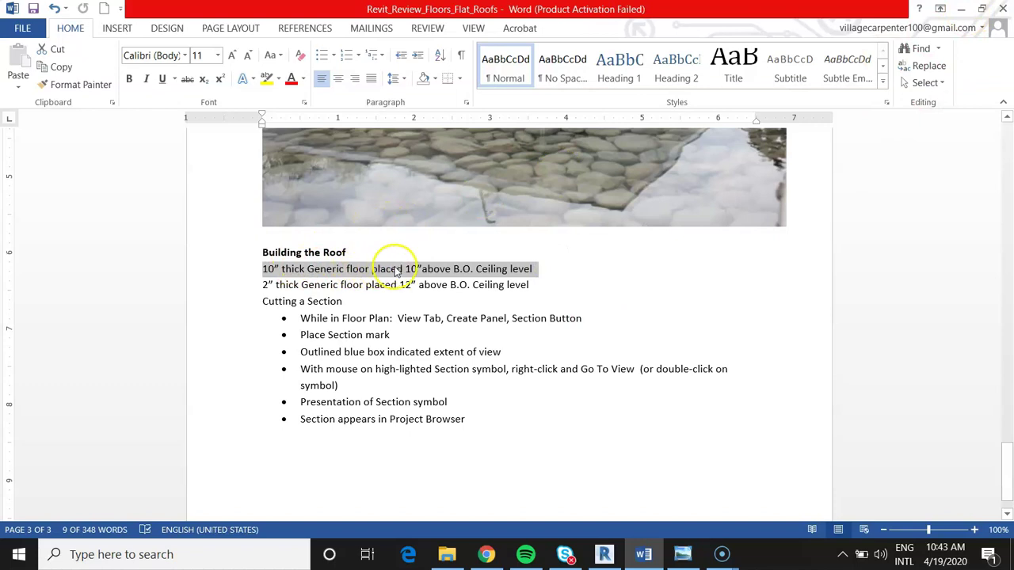
# Step: Return to Revit and inspect the level lines in the South elevation, focusing on the space above B.O. Ceiling
pyautogui.click(958, 9)
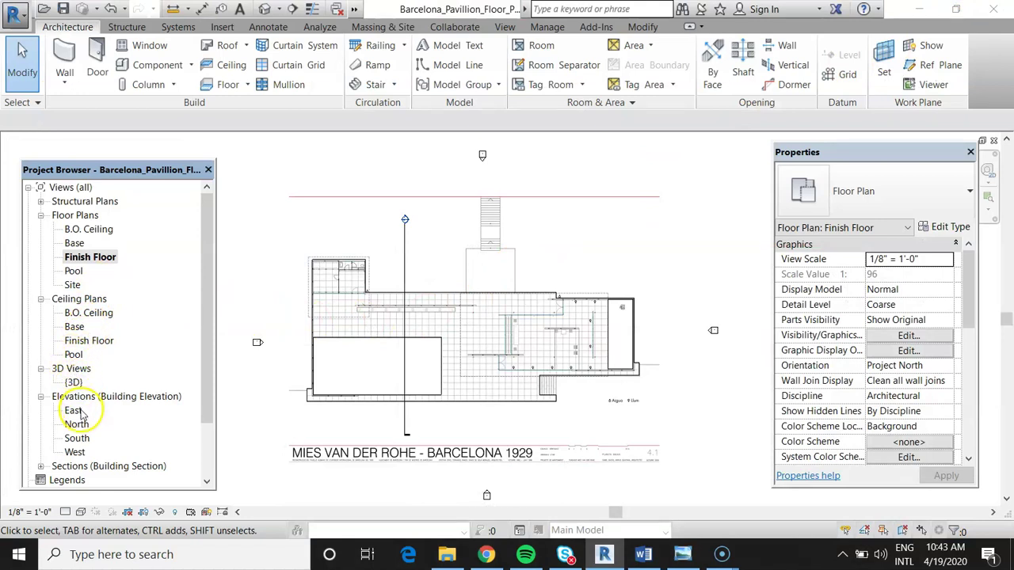
pyautogui.doubleClick(76, 440)
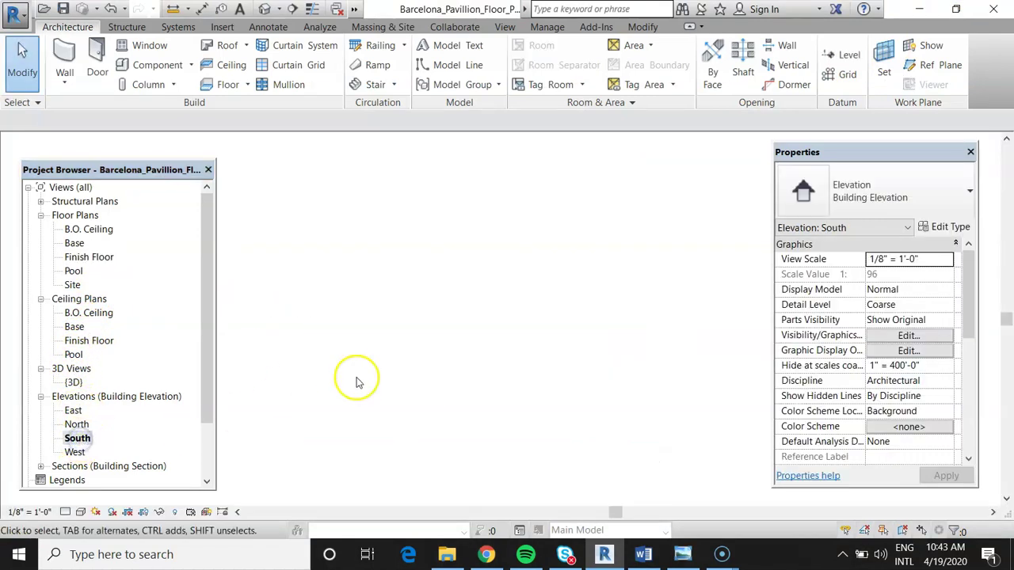
pyautogui.scroll(5, 741, 311)
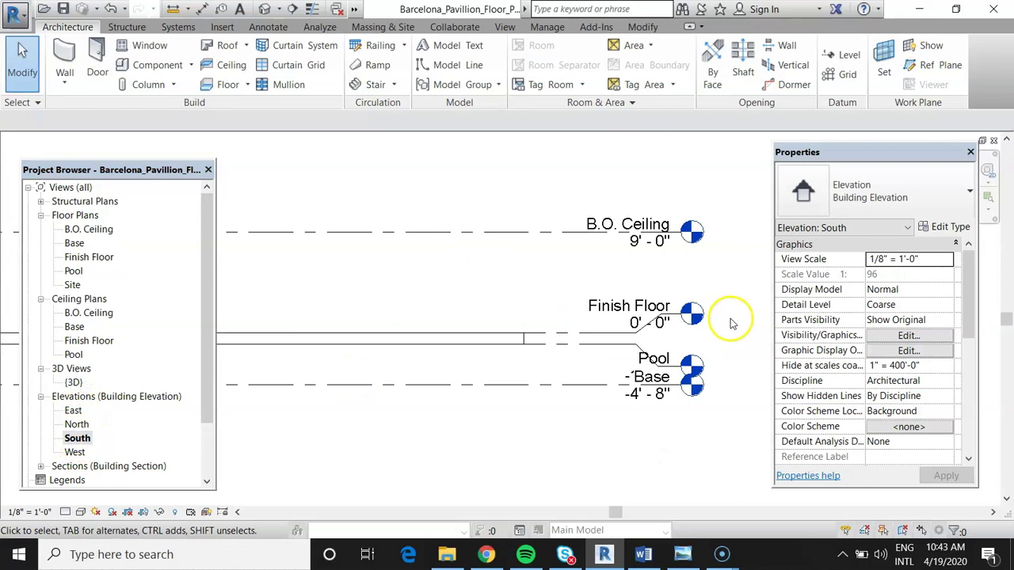
pyautogui.scroll(1, 525, 296)
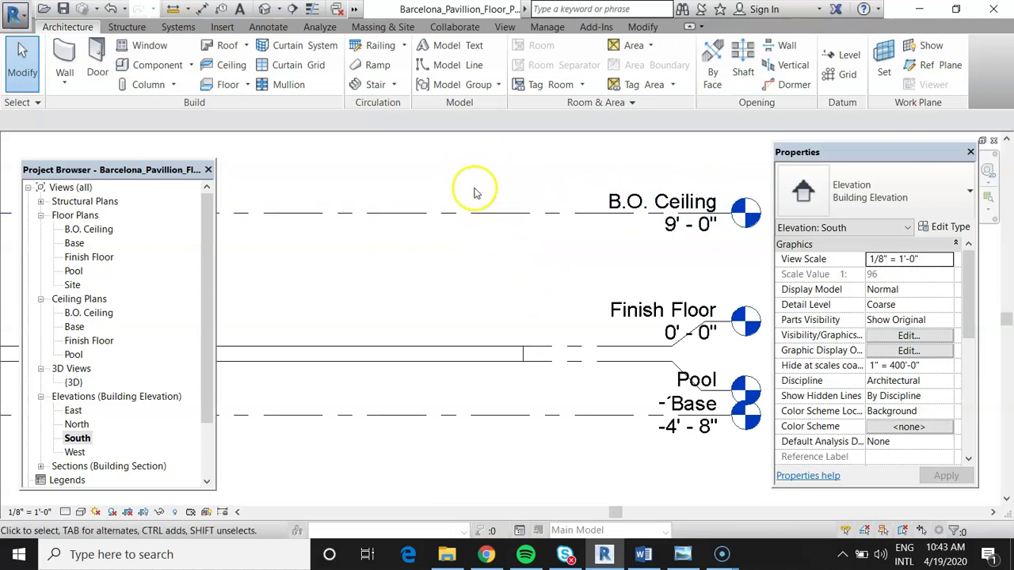
pyautogui.scroll(-2, 645, 317)
pyautogui.scroll(-3, 643, 336)
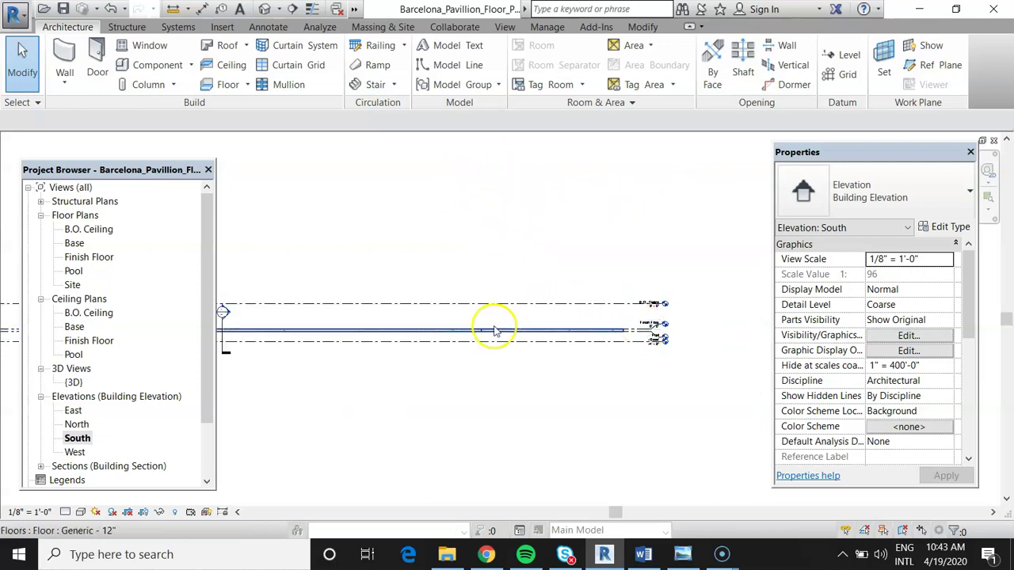
# Step: Open the Finish Floor plan and examine the dashed roof outlines over the main pavilion and the small service building
pyautogui.doubleClick(73, 257)
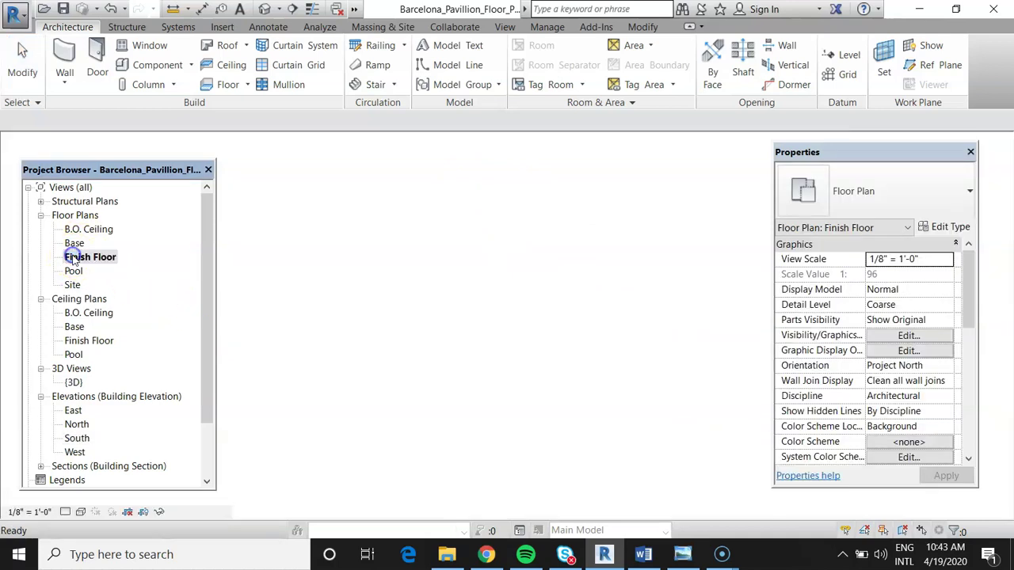
pyautogui.scroll(2, 472, 396)
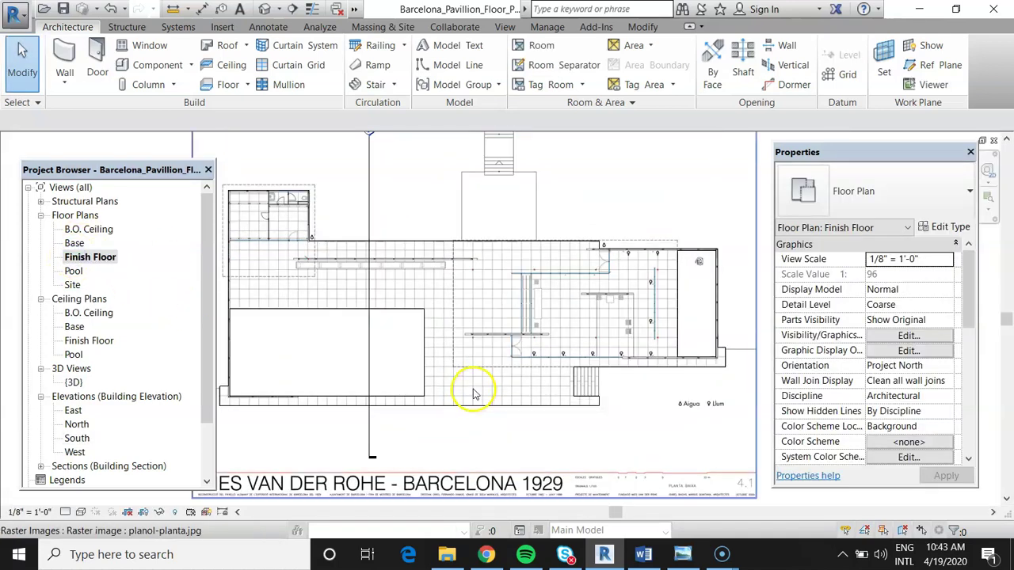
pyautogui.scroll(2, 697, 320)
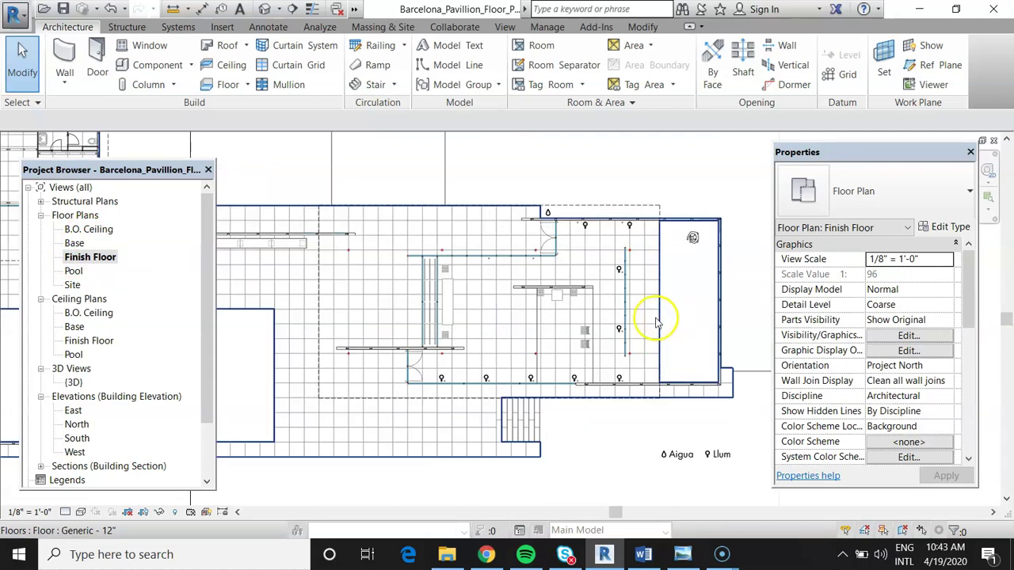
pyautogui.scroll(1, 479, 315)
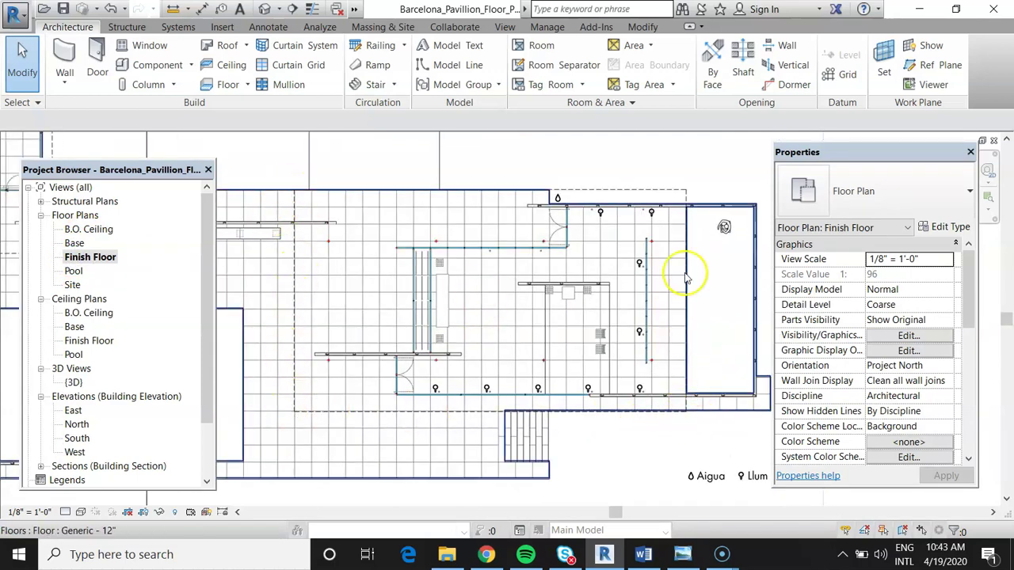
pyautogui.scroll(-3, 625, 297)
pyautogui.scroll(5, 333, 242)
pyautogui.scroll(1, 269, 193)
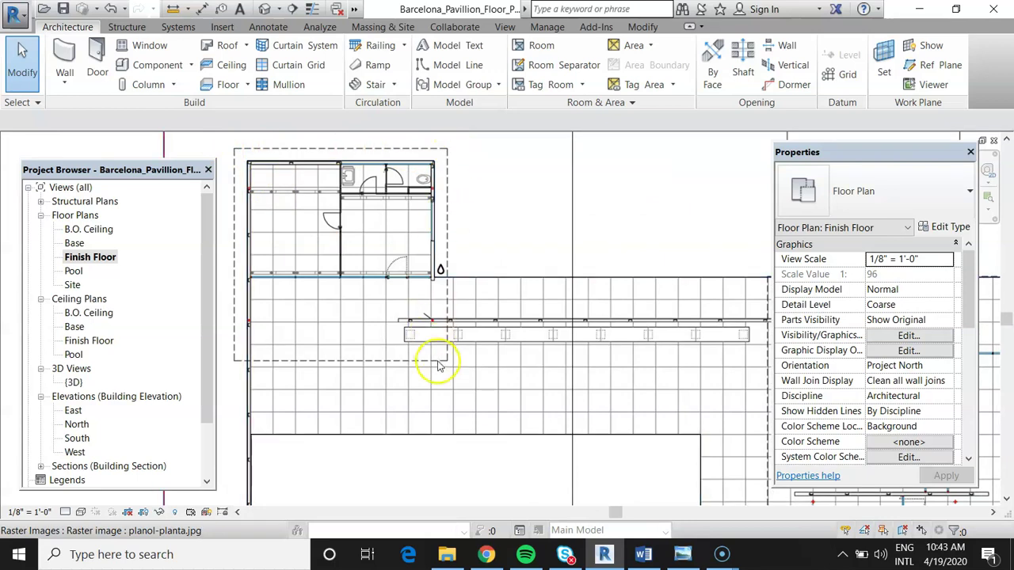
pyautogui.scroll(-2, 228, 227)
pyautogui.scroll(-2, 227, 297)
pyautogui.scroll(5, 443, 321)
pyautogui.moveTo(463, 320); pyautogui.dragTo(534, 328, button='middle')
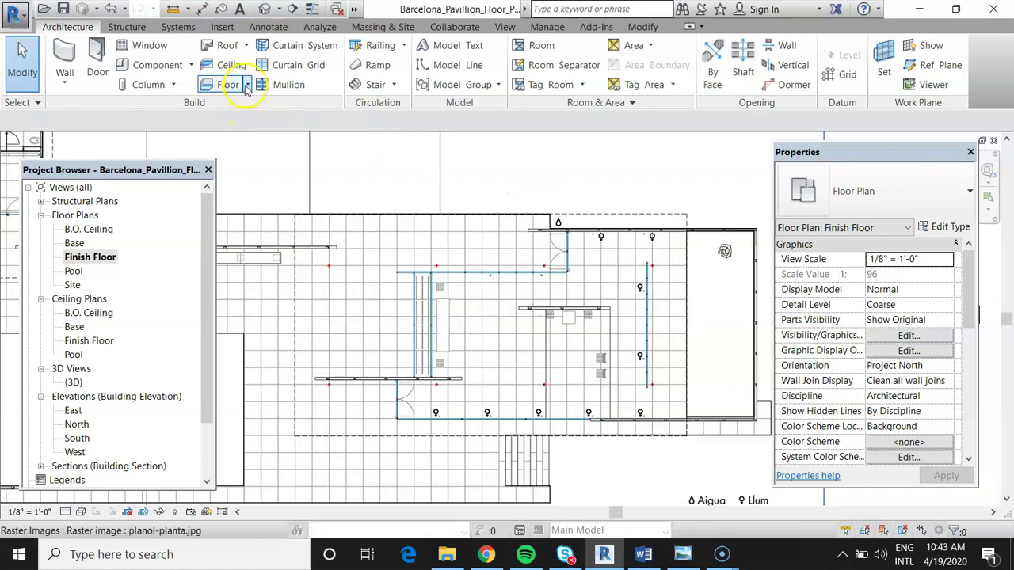
# Step: Start a floor boundary sketch and duplicate the Generic - 12" floor type under the name Generic - 10"
pyautogui.click(247, 85)
pyautogui.click(262, 110)
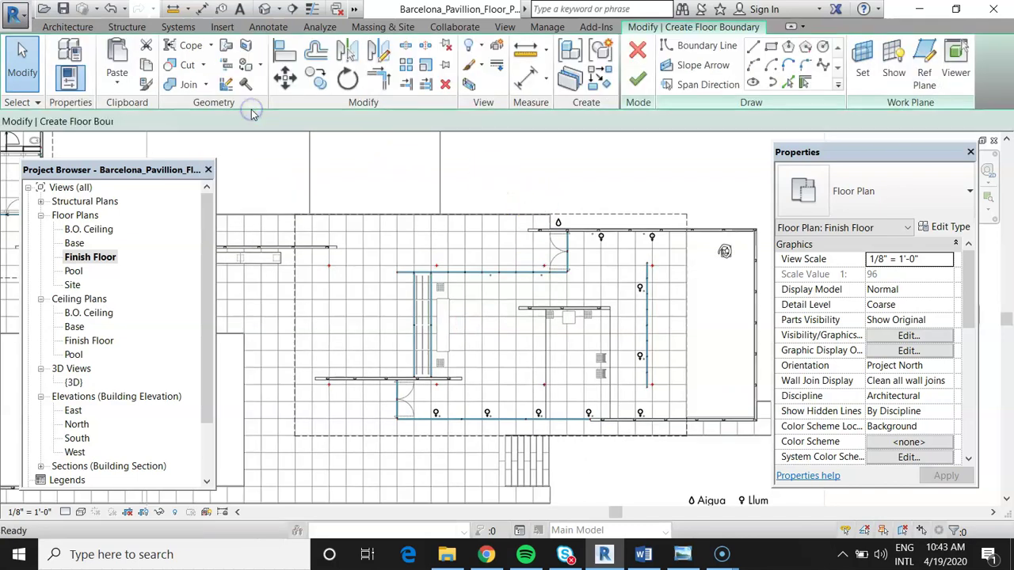
pyautogui.click(930, 182)
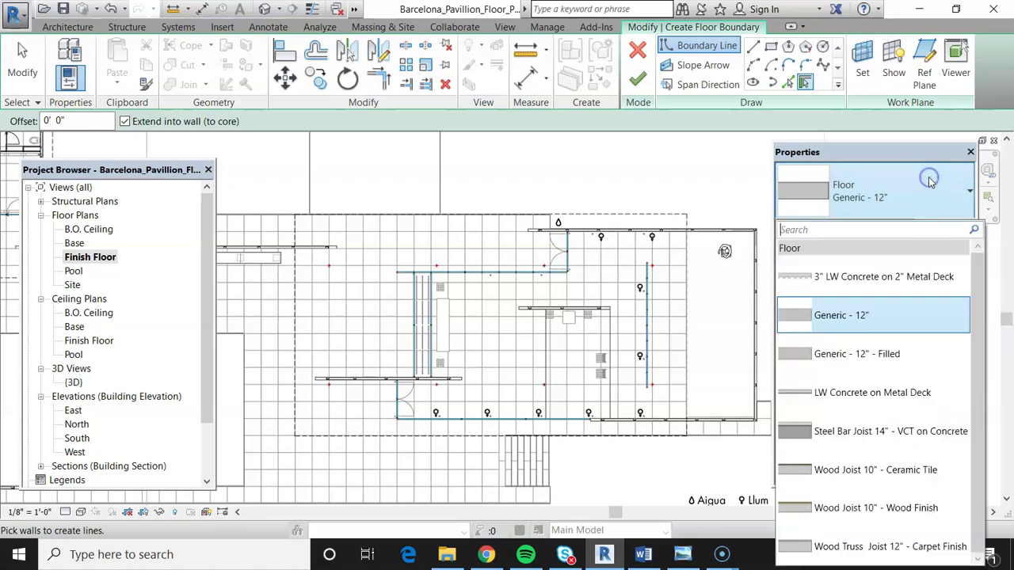
pyautogui.click(983, 344)
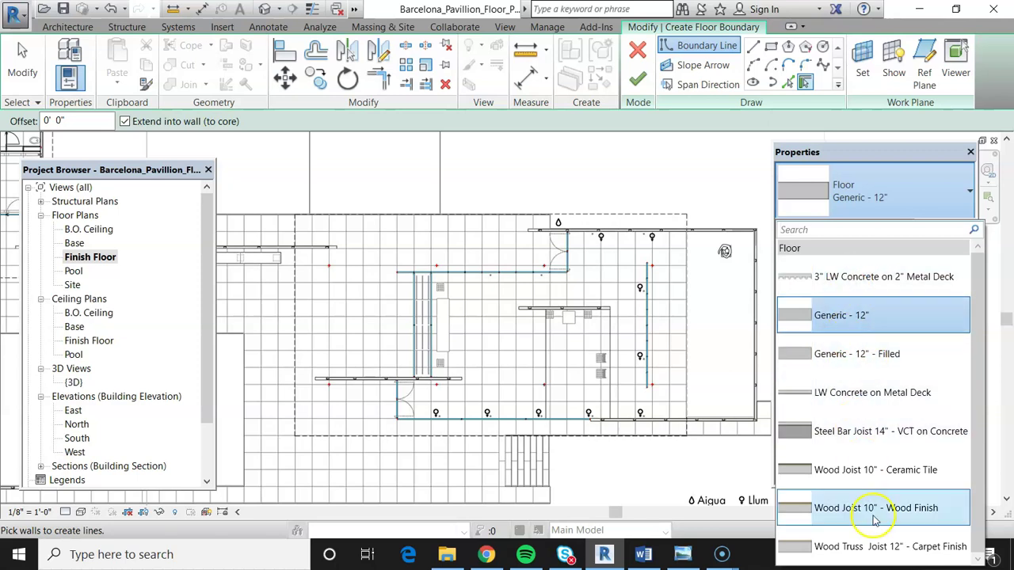
pyautogui.click(899, 208)
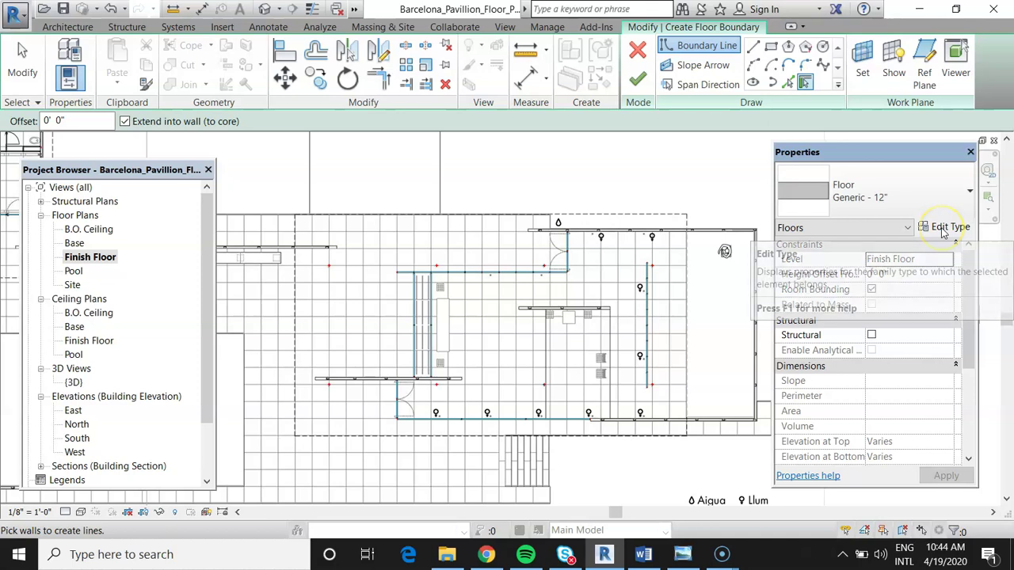
pyautogui.click(942, 222)
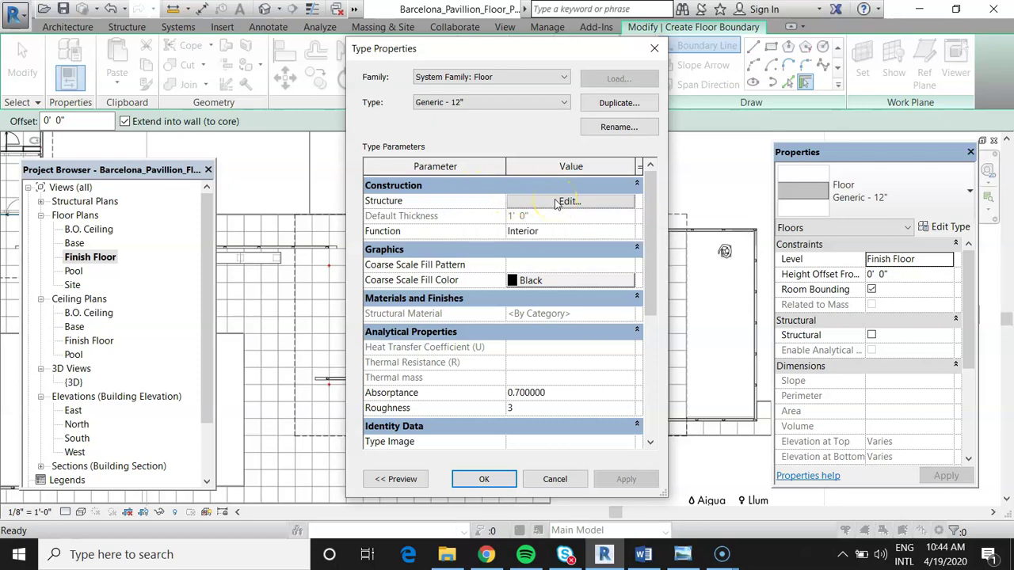
pyautogui.click(631, 103)
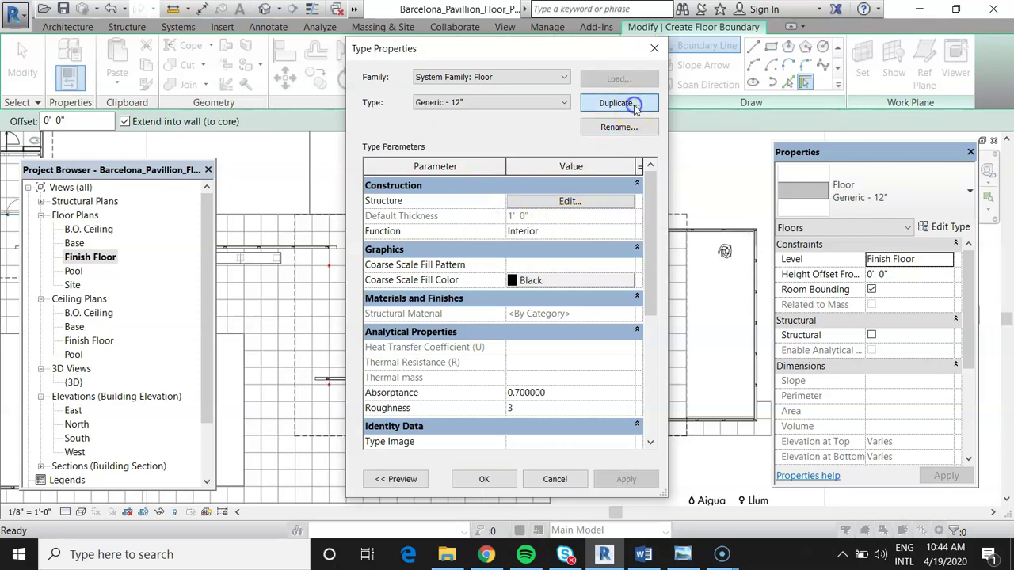
pyautogui.click(506, 260)
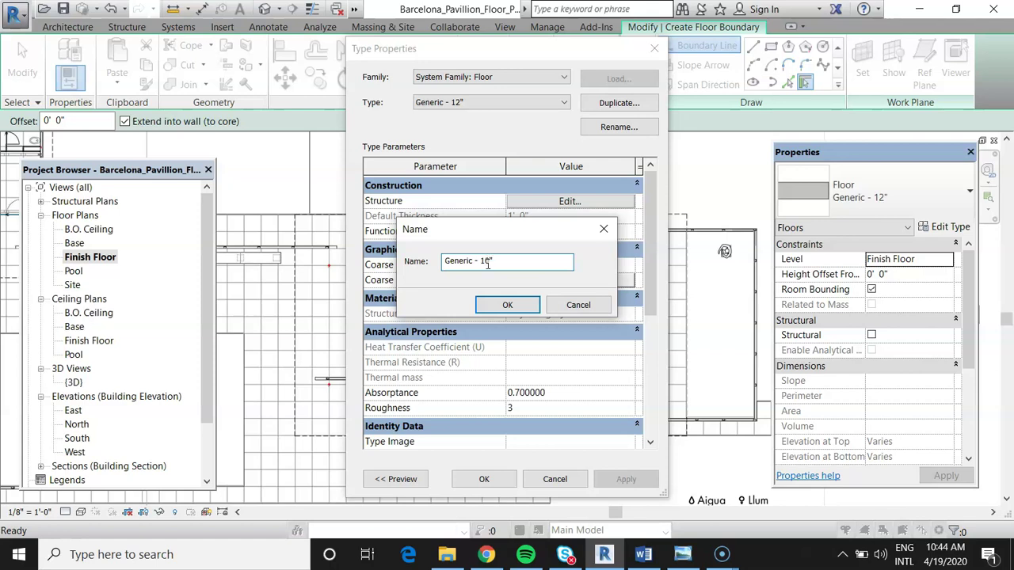
pyautogui.click(505, 305)
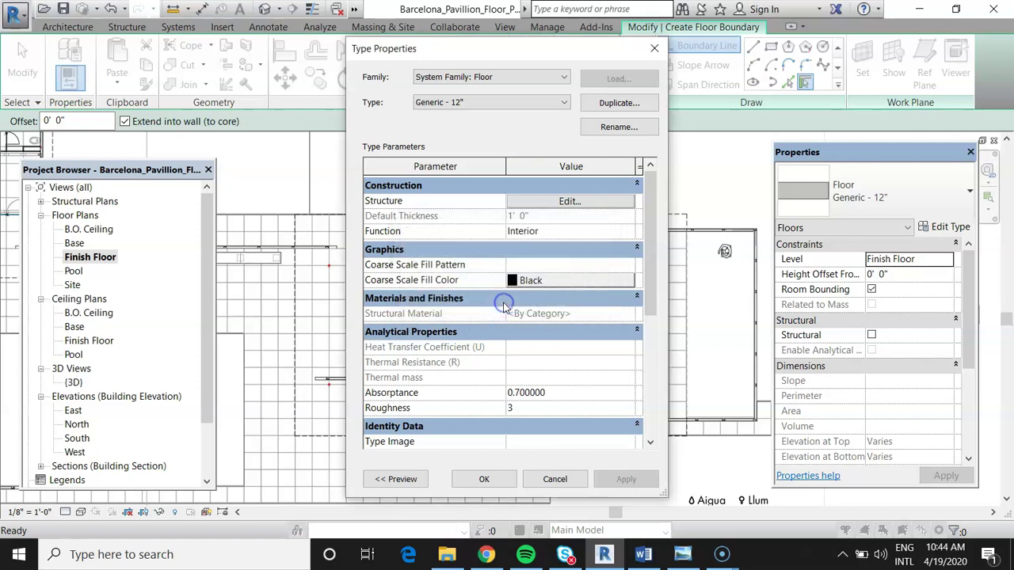
# Step: Set the structure layer of the Generic - 10" floor type to a thickness of 0' 10"
pyautogui.click(552, 202)
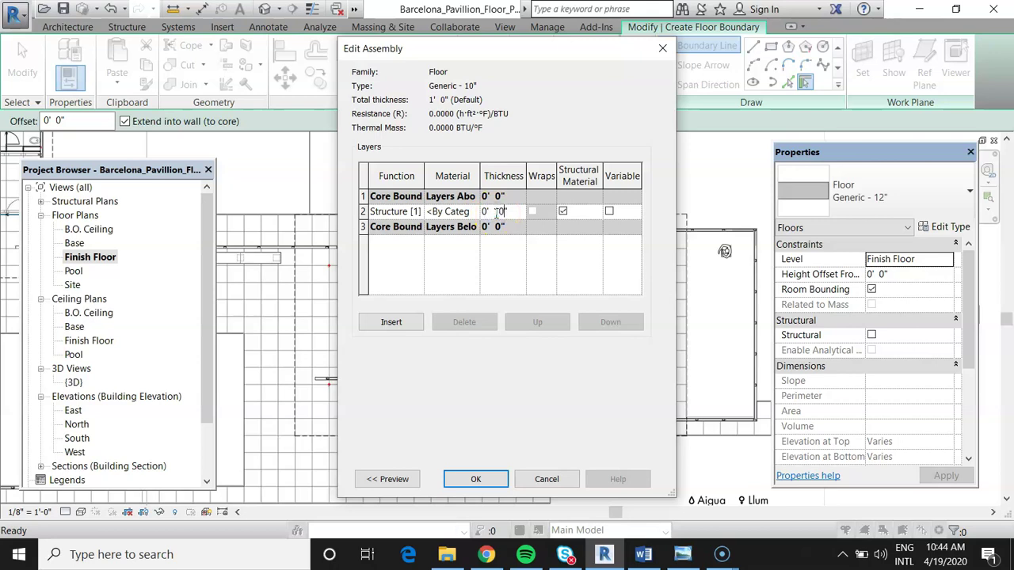
pyautogui.click(477, 478)
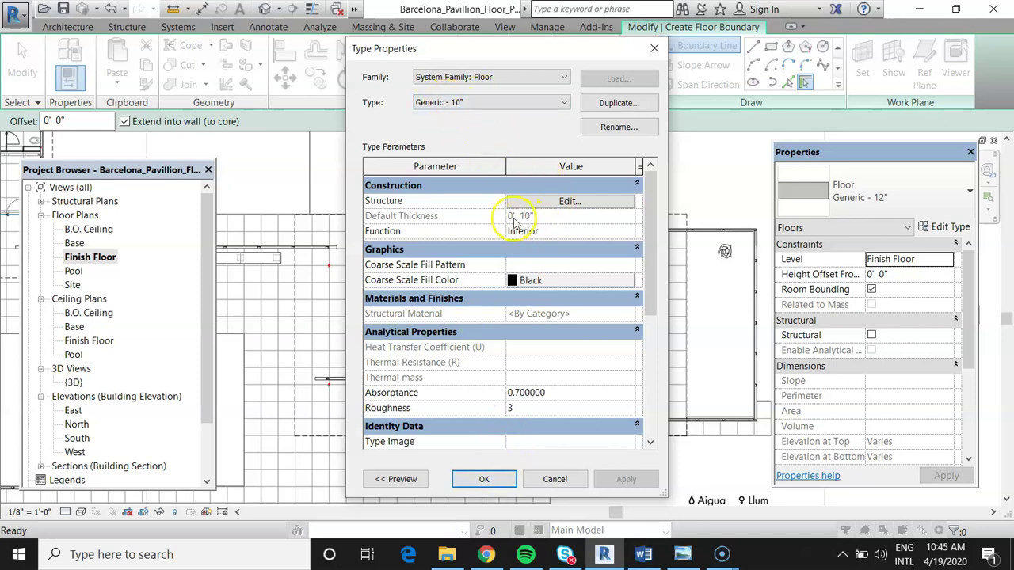
pyautogui.click(485, 479)
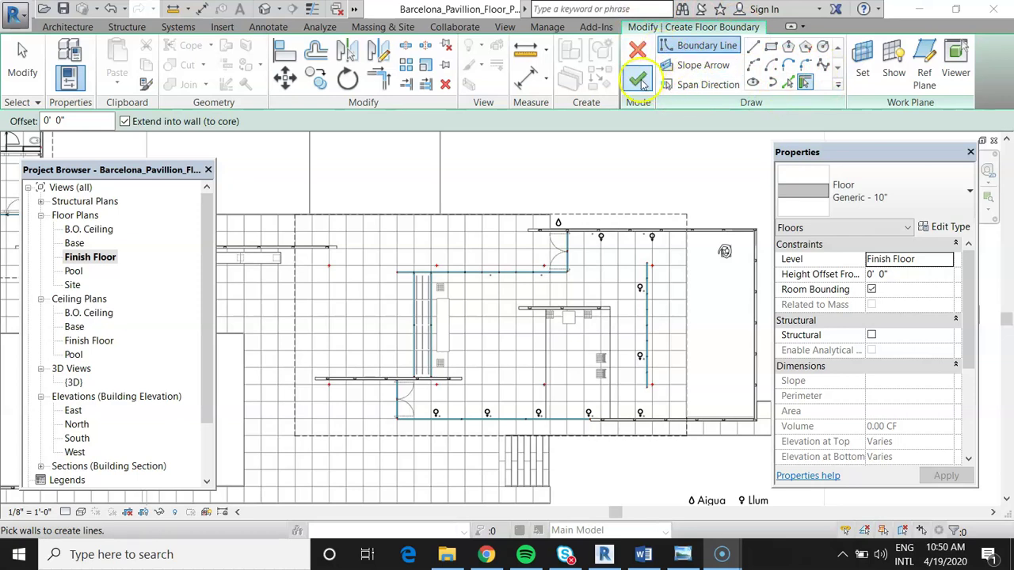
# Step: Set the new roof floor's level to B.O. Ceiling and its height offset from that level to 0' 10"
pyautogui.click(715, 49)
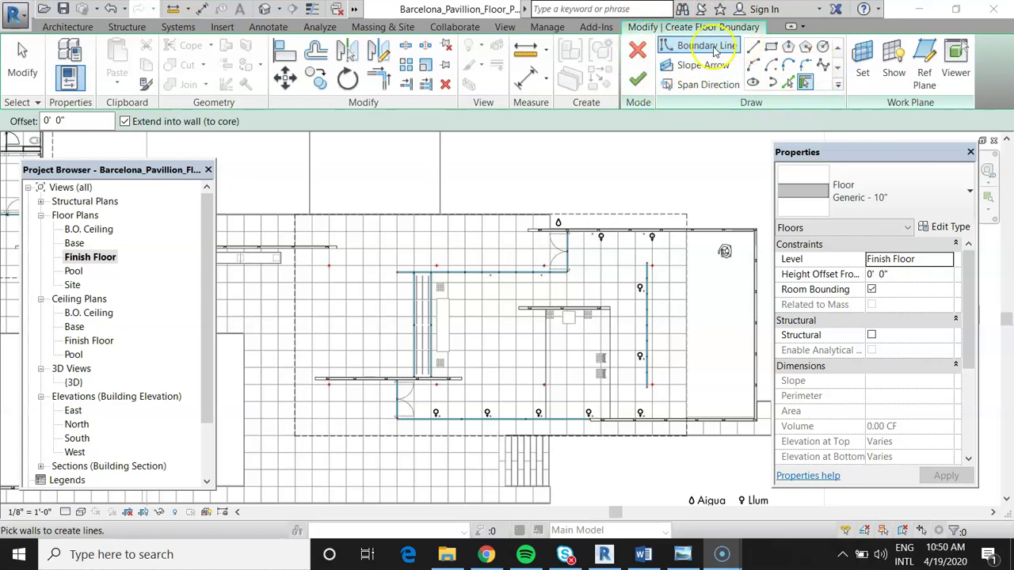
pyautogui.click(772, 47)
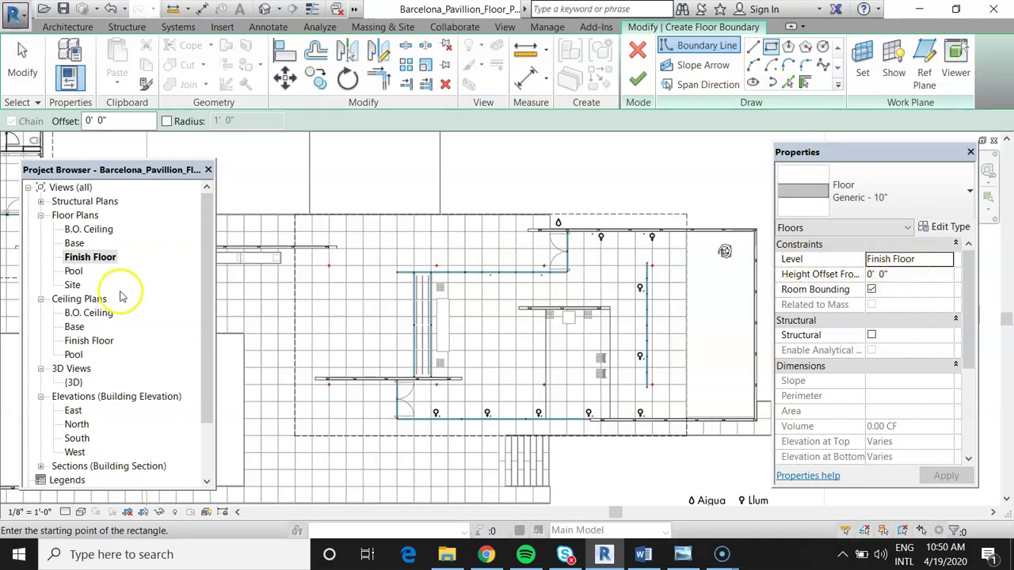
pyautogui.click(70, 261)
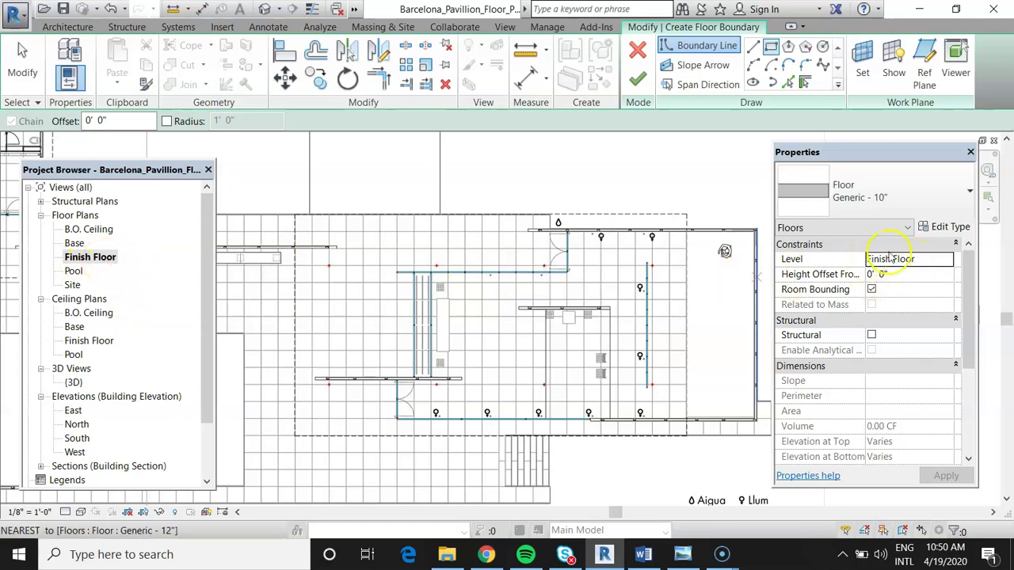
pyautogui.click(934, 258)
pyautogui.click(947, 259)
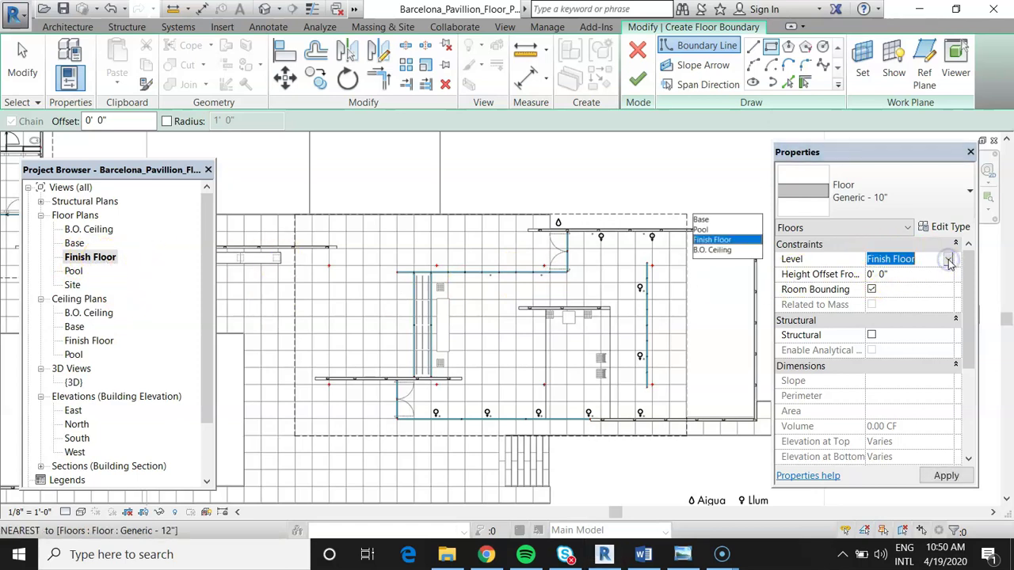
pyautogui.click(716, 250)
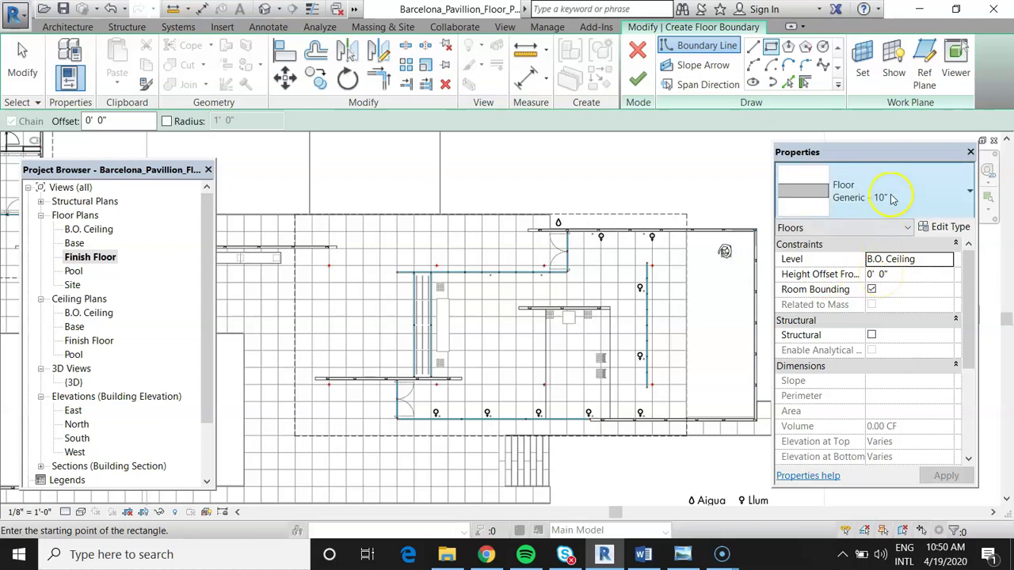
pyautogui.click(879, 274)
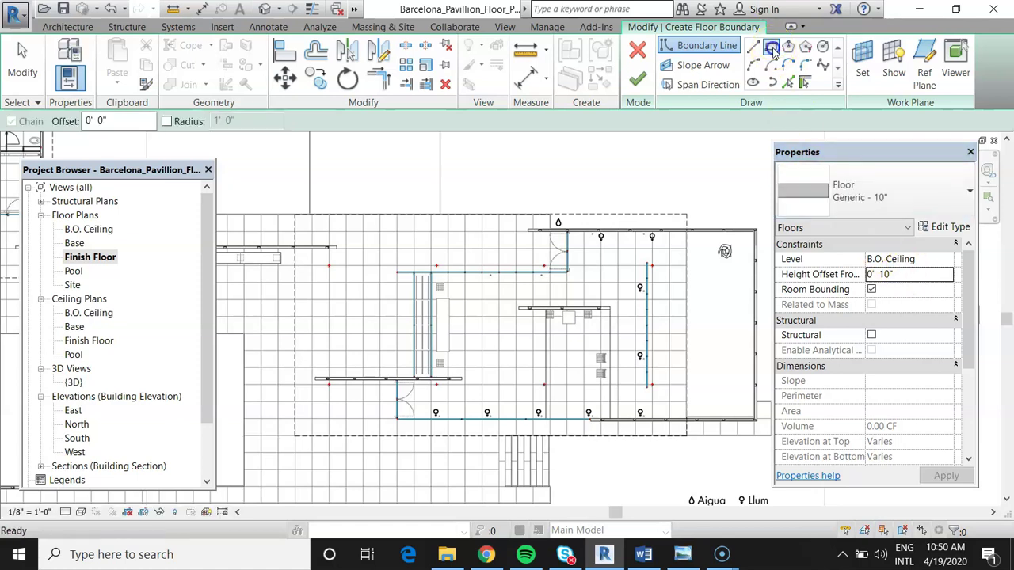
# Step: Sketch a rectangular boundary about 51' 3" deep along the main pavilion's dashed roof outline, from corner to opposite corner, and finish the floor
pyautogui.scroll(1, 307, 225)
pyautogui.scroll(6, 307, 225)
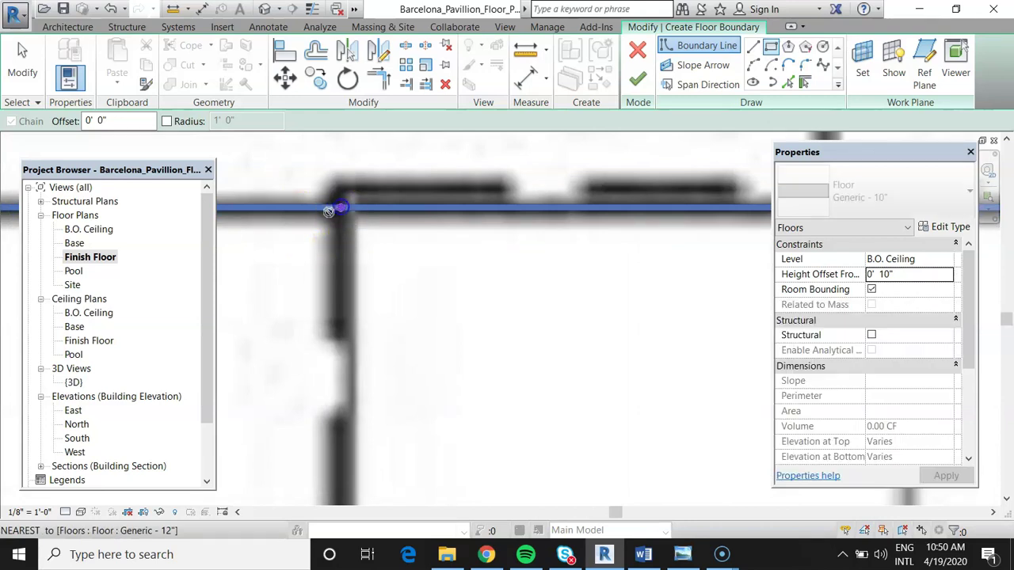
pyautogui.scroll(-5, 336, 208)
pyautogui.scroll(-4, 315, 204)
pyautogui.click(352, 190)
pyautogui.scroll(3, 649, 396)
pyautogui.scroll(6, 649, 396)
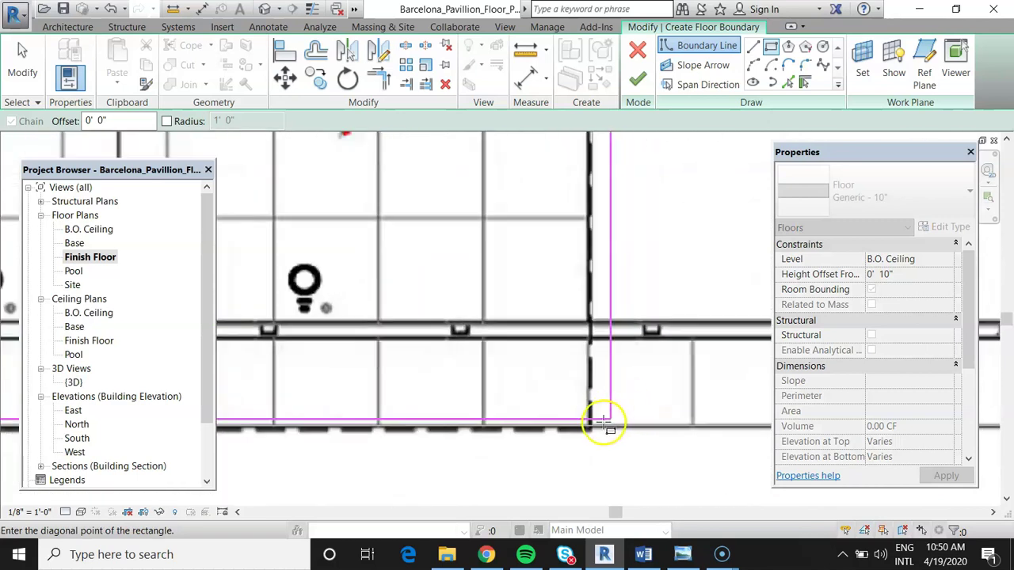
pyautogui.scroll(-2, 571, 424)
pyautogui.scroll(2, 590, 396)
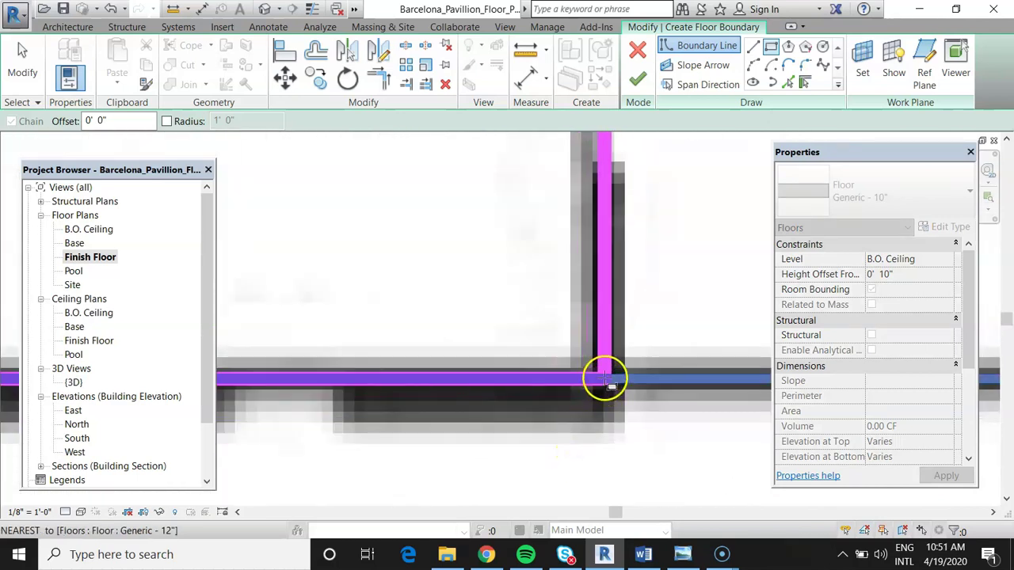
pyautogui.click(606, 380)
pyautogui.scroll(-3, 606, 388)
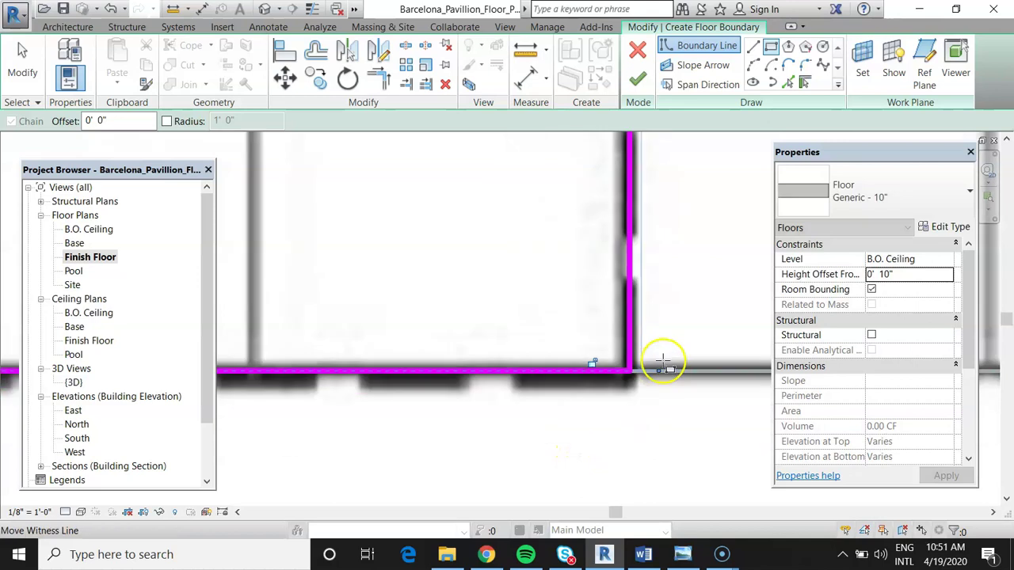
pyautogui.scroll(-4, 606, 402)
pyautogui.scroll(1, 459, 340)
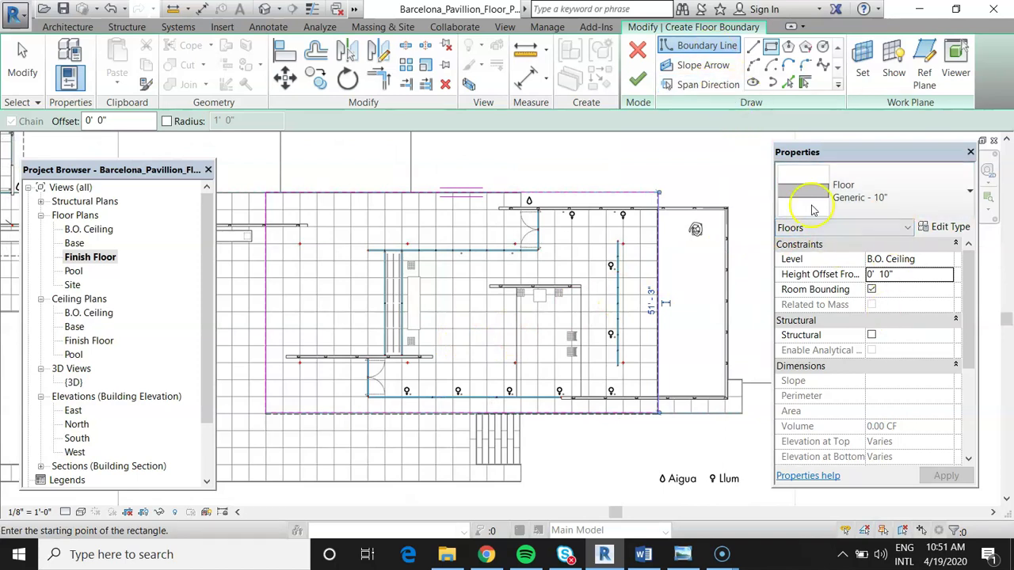
pyautogui.click(638, 79)
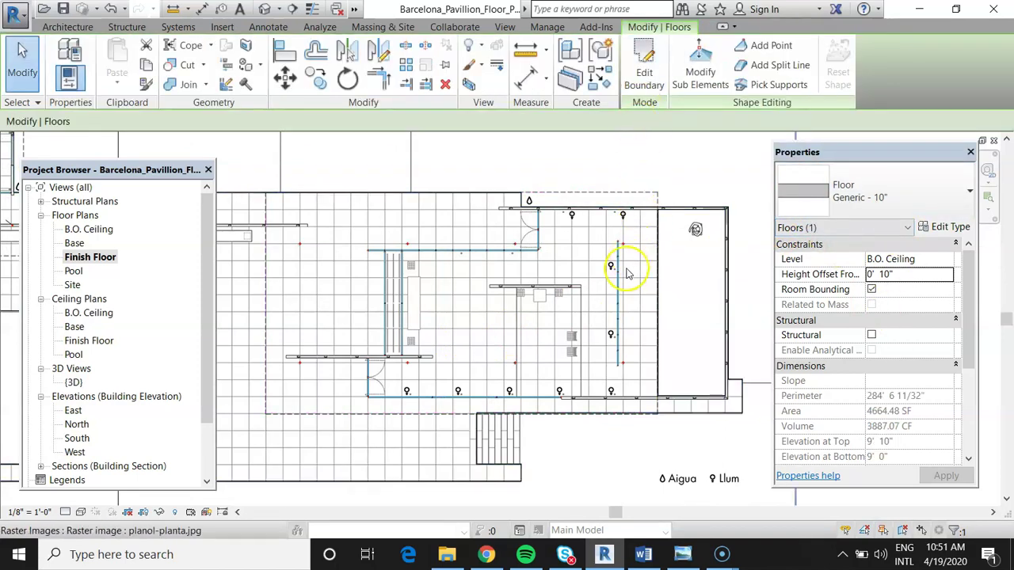
# Step: Examine the new roof slab in the 3D view and its position relative to B.O. Ceiling in the South elevation
pyautogui.scroll(-4, 618, 289)
pyautogui.scroll(-1, 554, 254)
pyautogui.scroll(1, 481, 219)
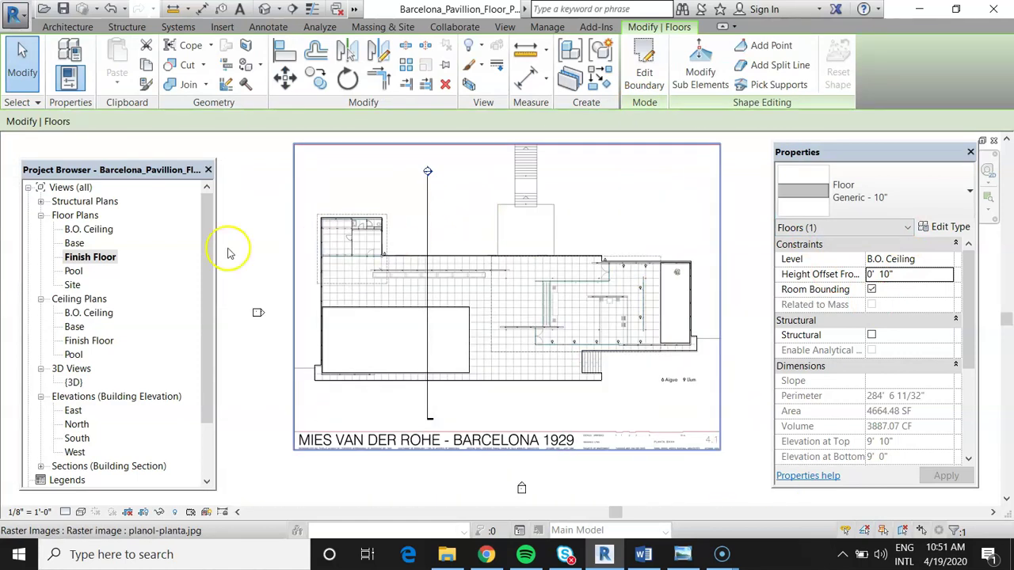
pyautogui.doubleClick(73, 381)
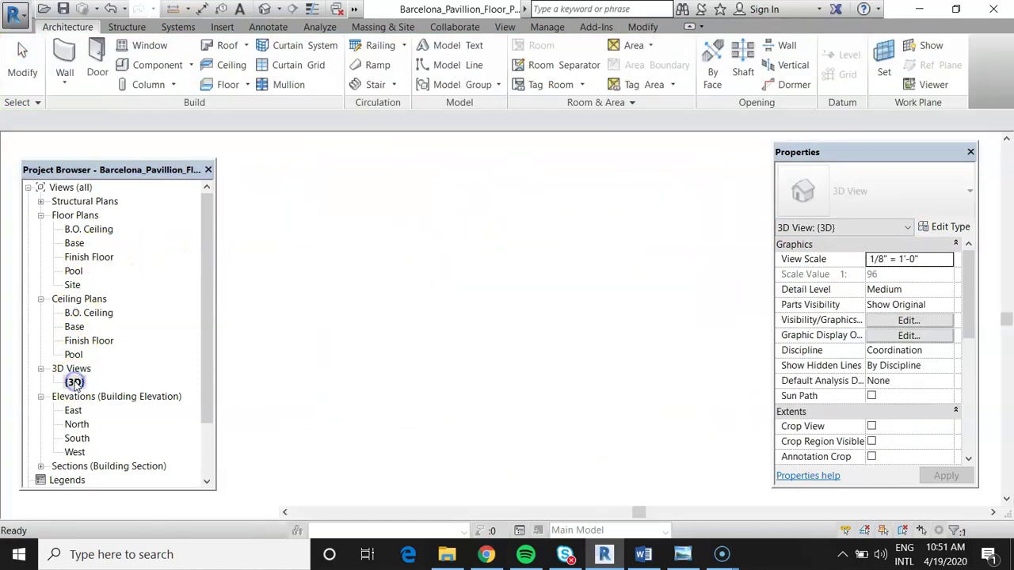
pyautogui.click(519, 367)
pyautogui.keyDown('shift'); pyautogui.moveTo(559, 380); pyautogui.dragTo(583, 343, button='middle'); pyautogui.keyUp('shift')
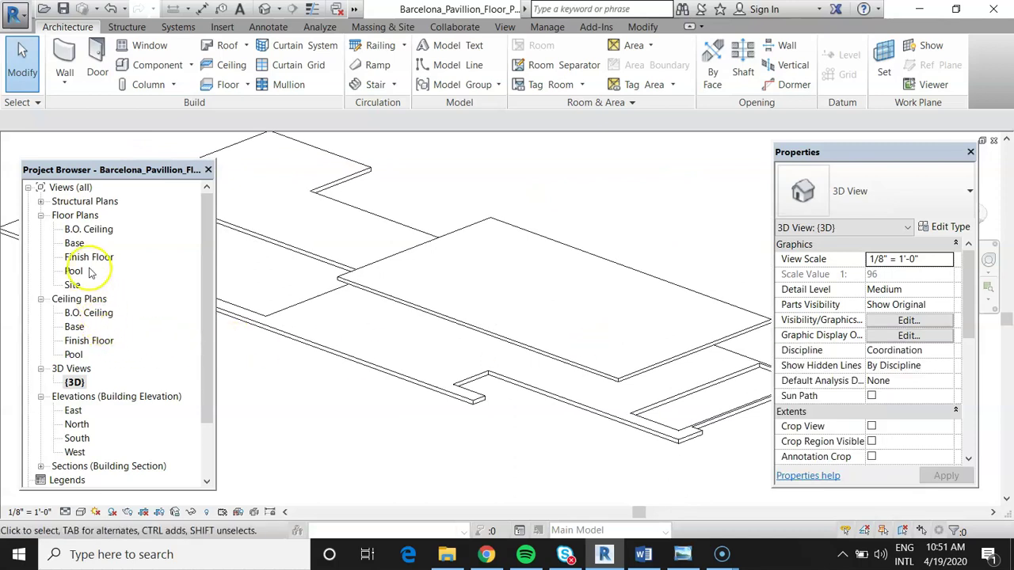
pyautogui.doubleClick(78, 438)
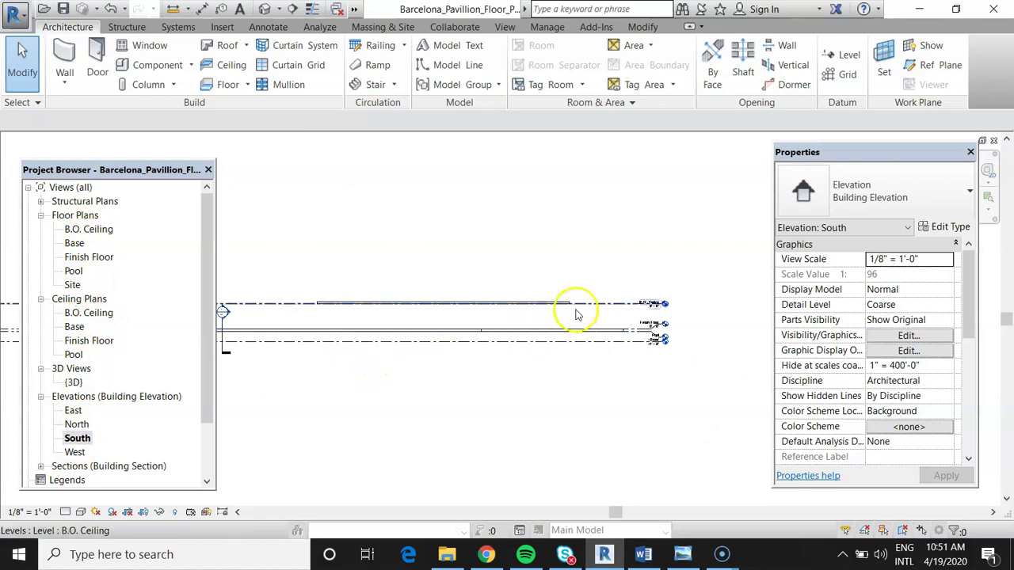
pyautogui.scroll(3, 610, 294)
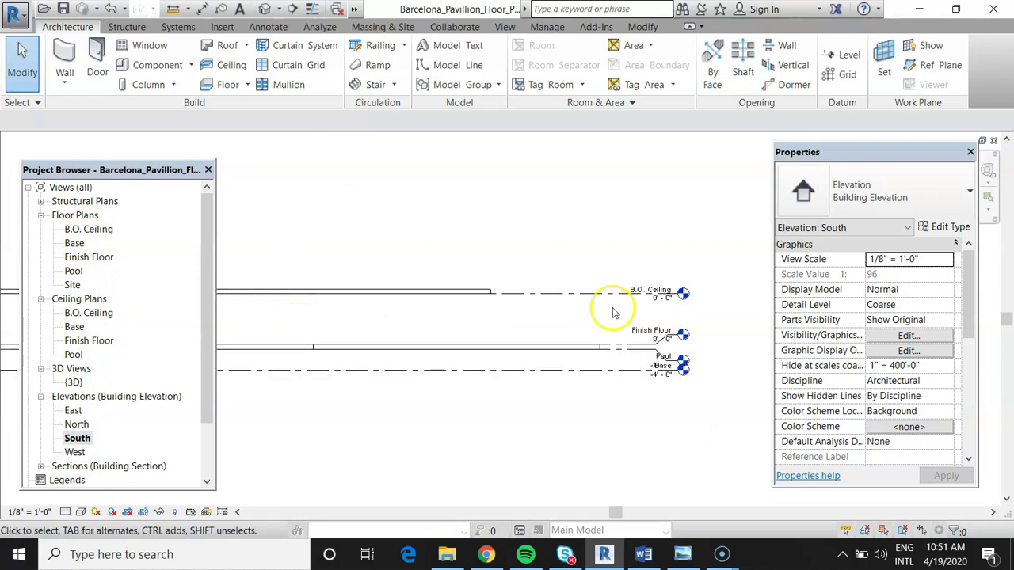
# Step: Set the roof slab's height offset from B.O. Ceiling to 0' 0" in the South elevation
pyautogui.click(390, 284)
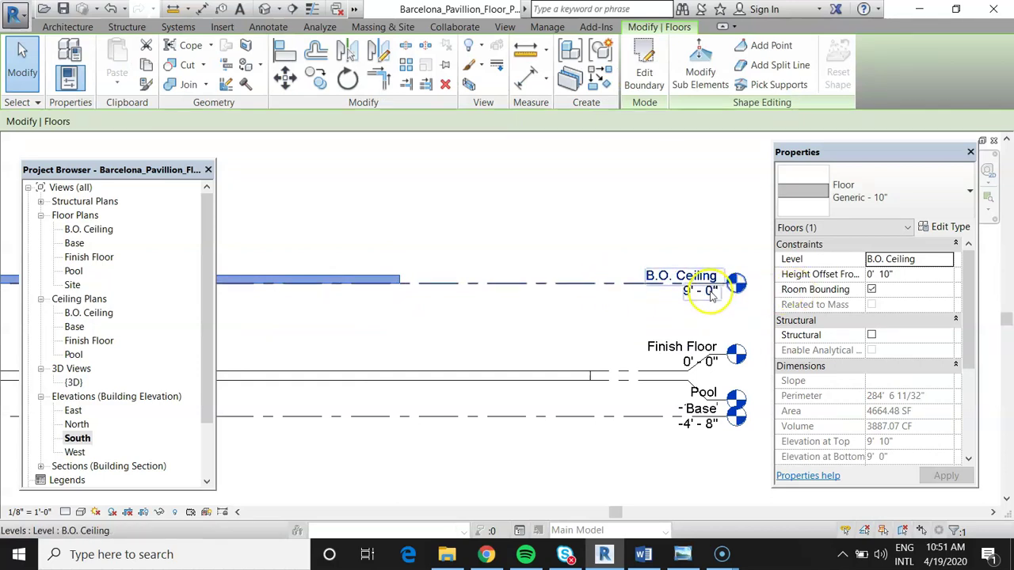
pyautogui.click(883, 274)
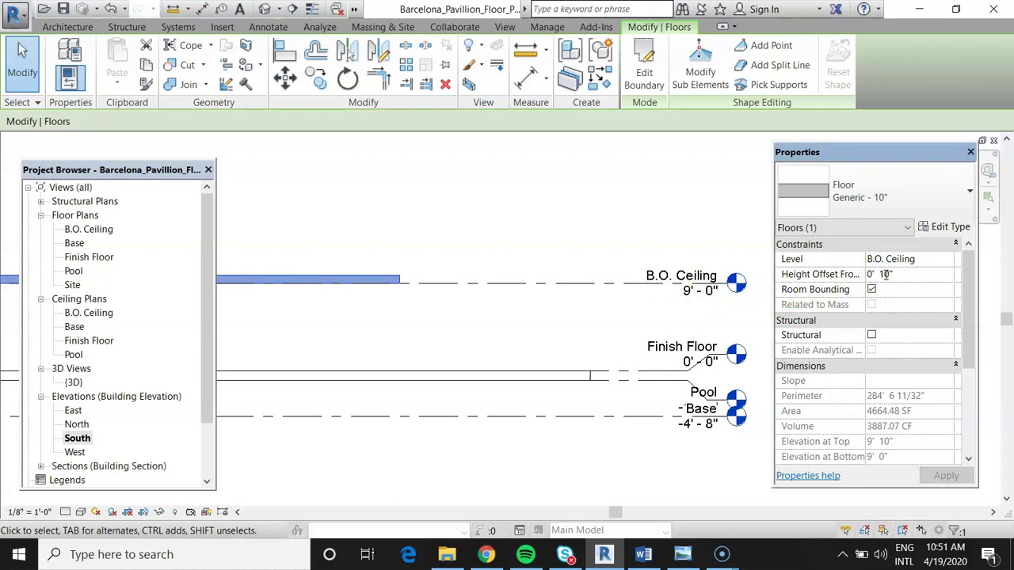
pyautogui.click(928, 445)
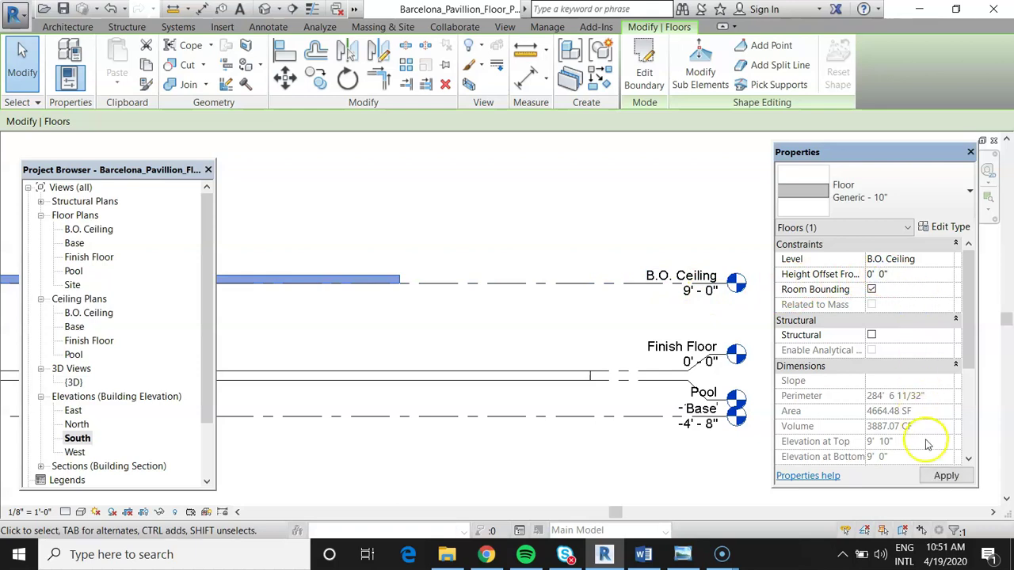
pyautogui.click(945, 476)
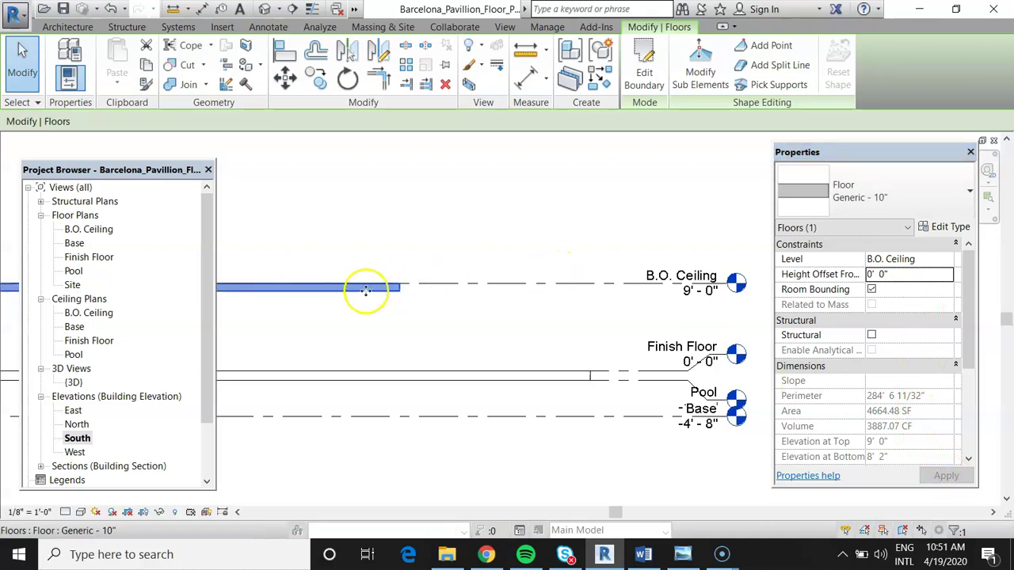
# Step: Set the roof slab's height offset to 0' 10" so its underside sits on B.O. Ceiling, and deselect the slab
pyautogui.click(882, 274)
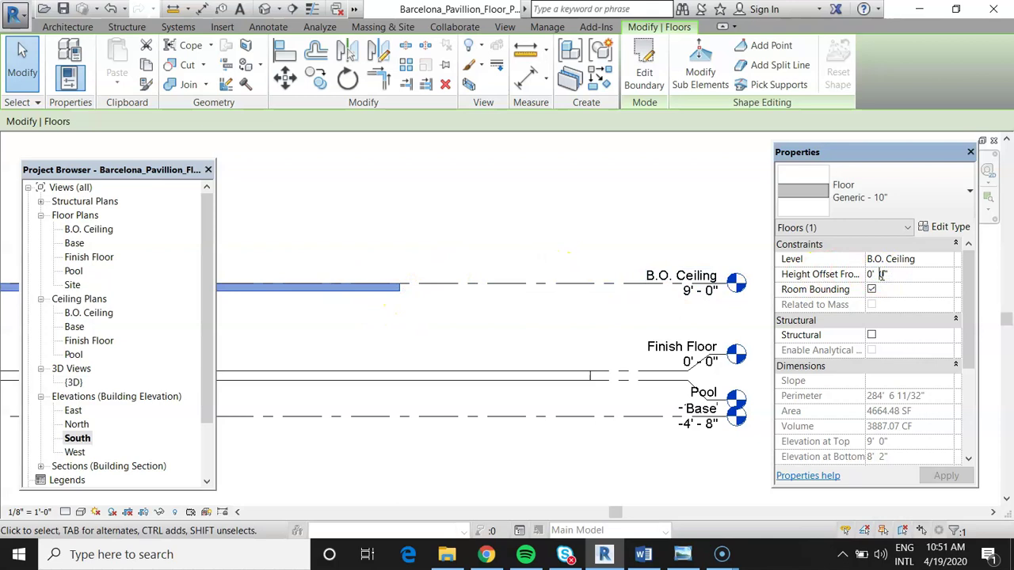
pyautogui.click(949, 477)
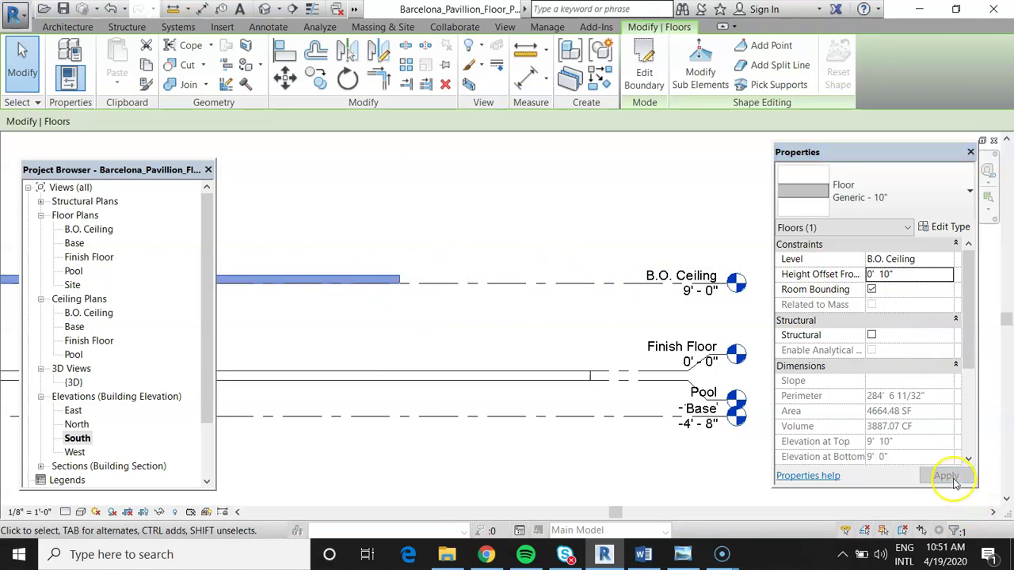
pyautogui.click(731, 483)
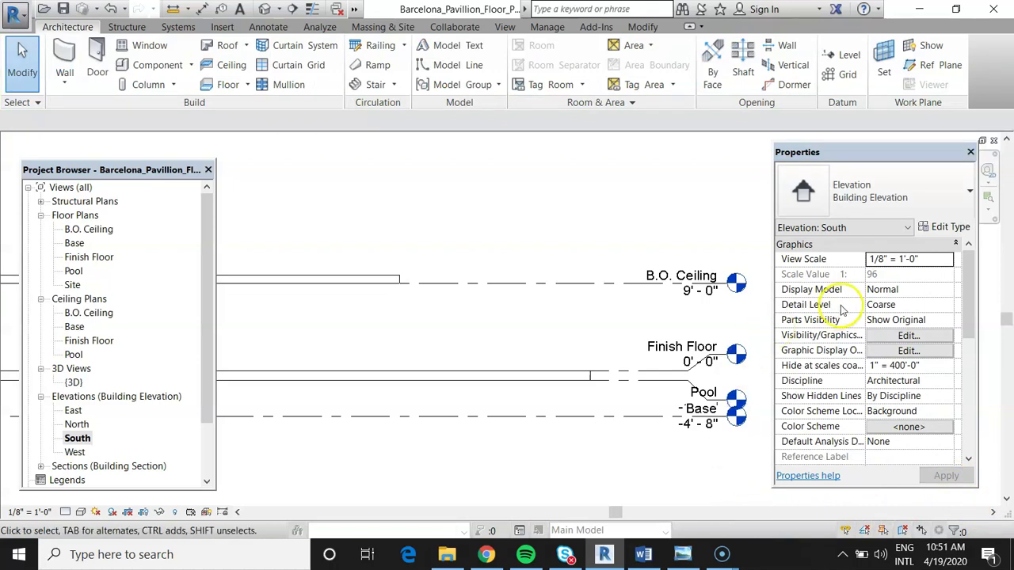
# Step: Open the Finish Floor plan and move the existing section line across so it cuts through the main pavilion, leaving it deselected
pyautogui.scroll(-4, 719, 289)
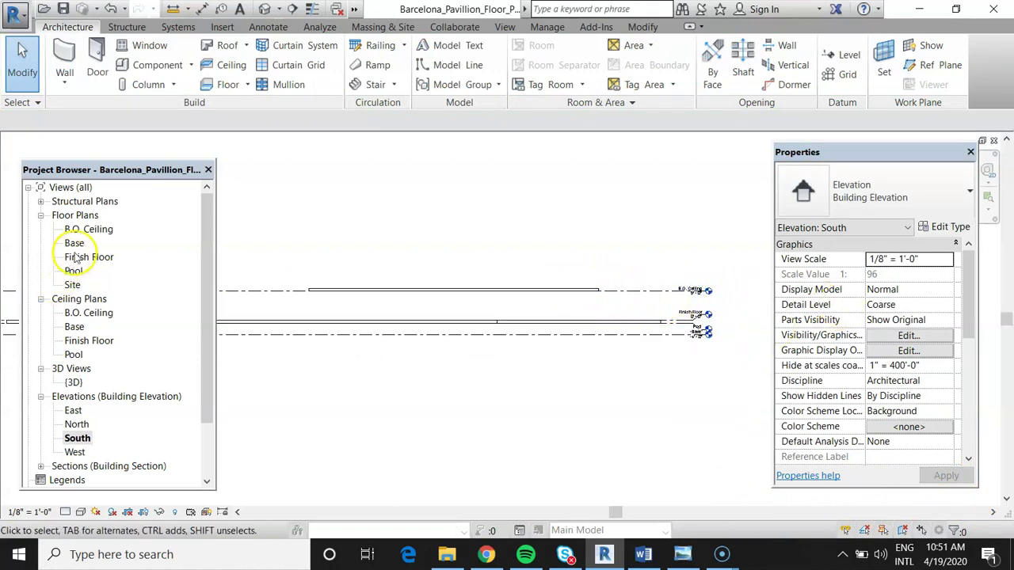
pyautogui.scroll(-2, 586, 386)
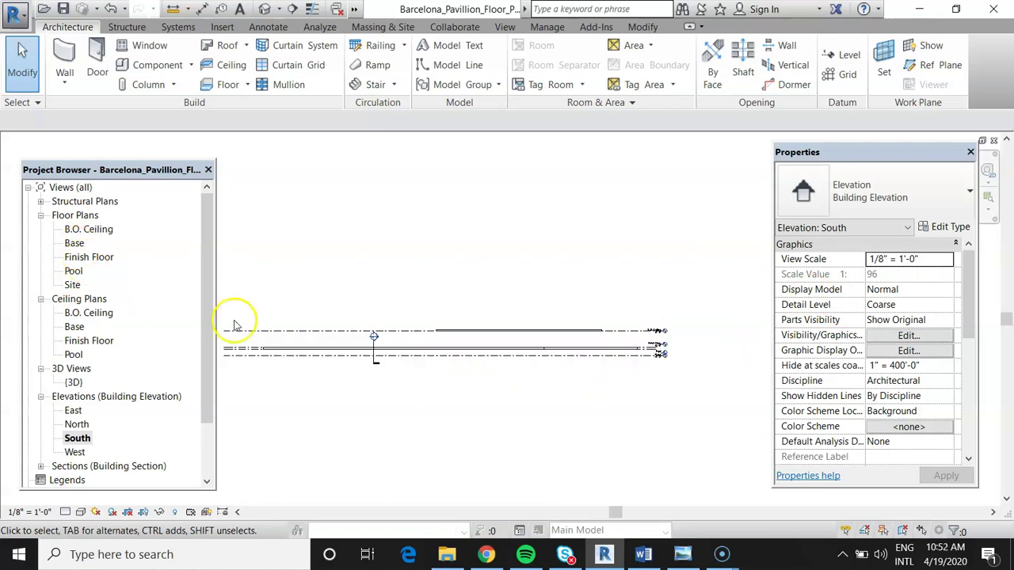
pyautogui.doubleClick(89, 257)
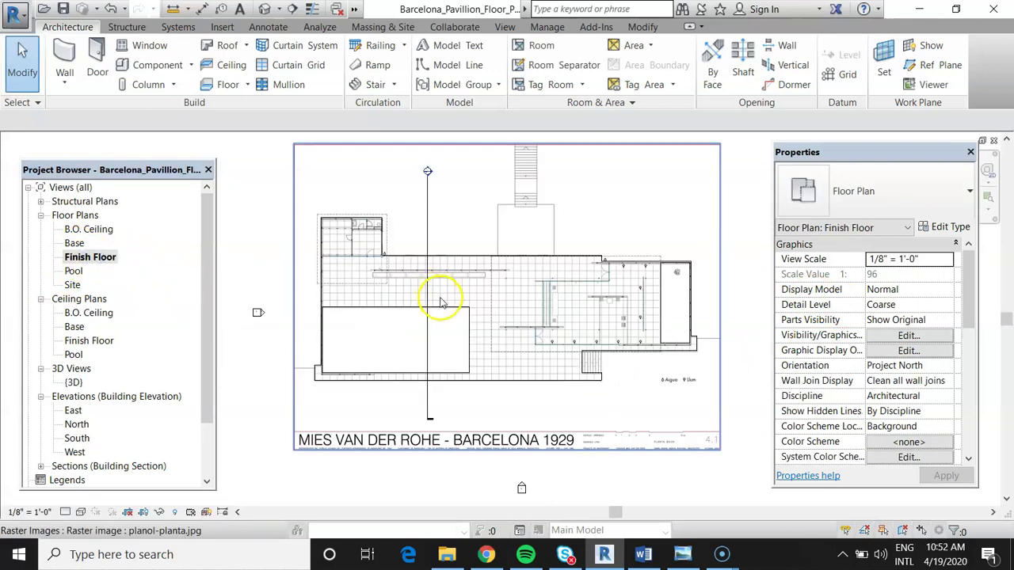
pyautogui.scroll(3, 467, 349)
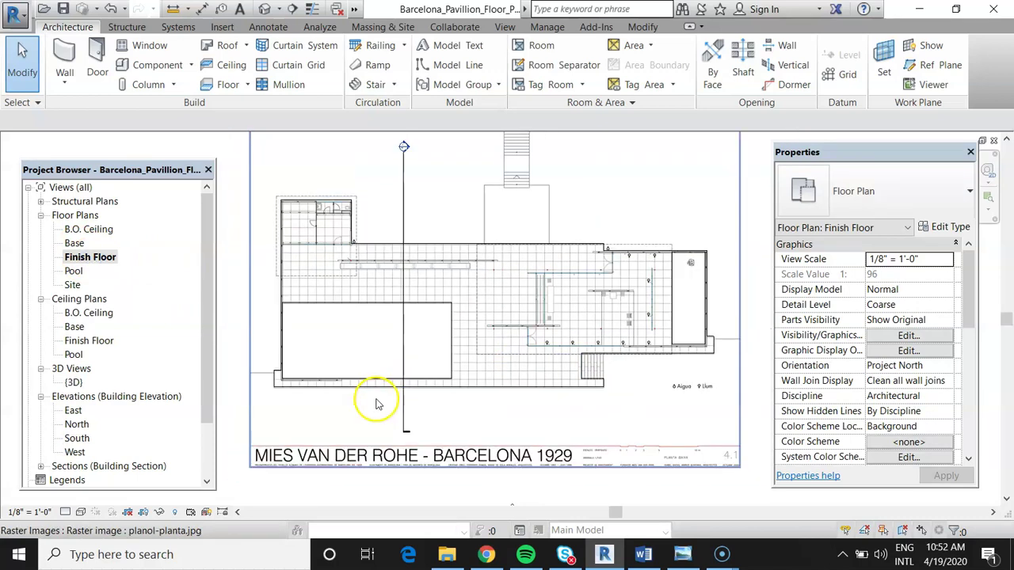
pyautogui.click(403, 183)
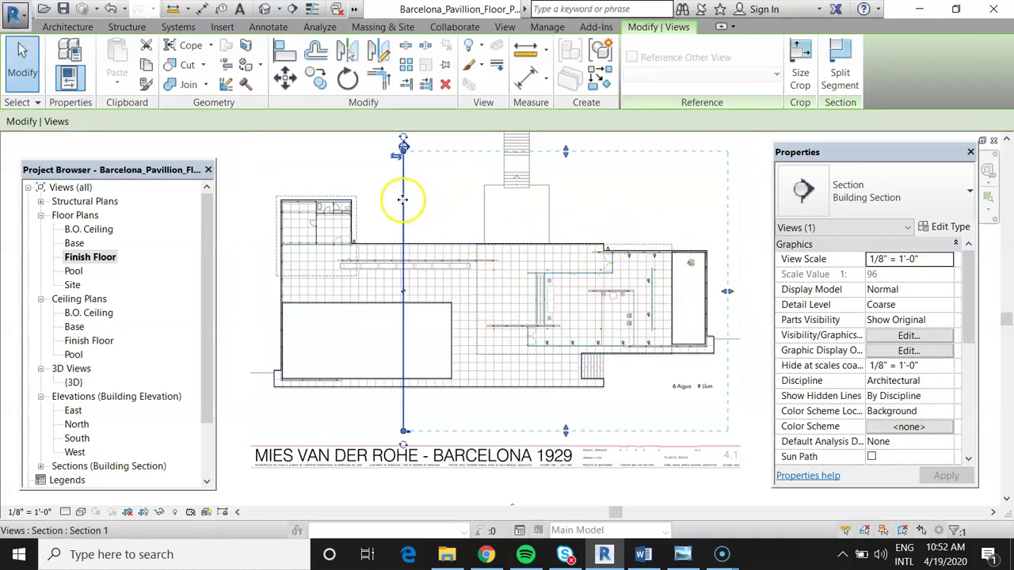
pyautogui.moveTo(408, 199); pyautogui.dragTo(563, 201)
pyautogui.scroll(-2, 384, 340)
pyautogui.scroll(1, 515, 260)
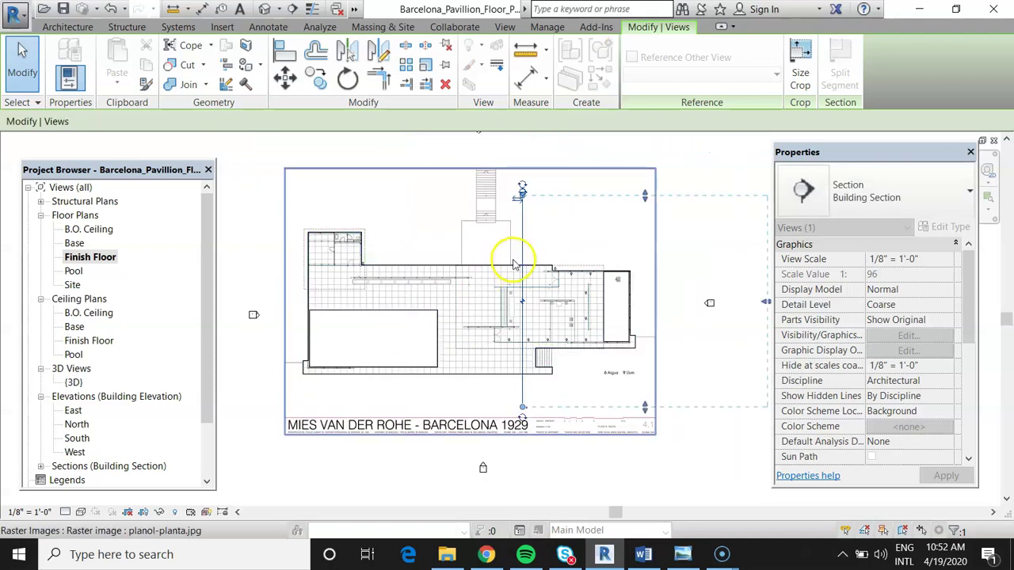
pyautogui.scroll(1, 422, 313)
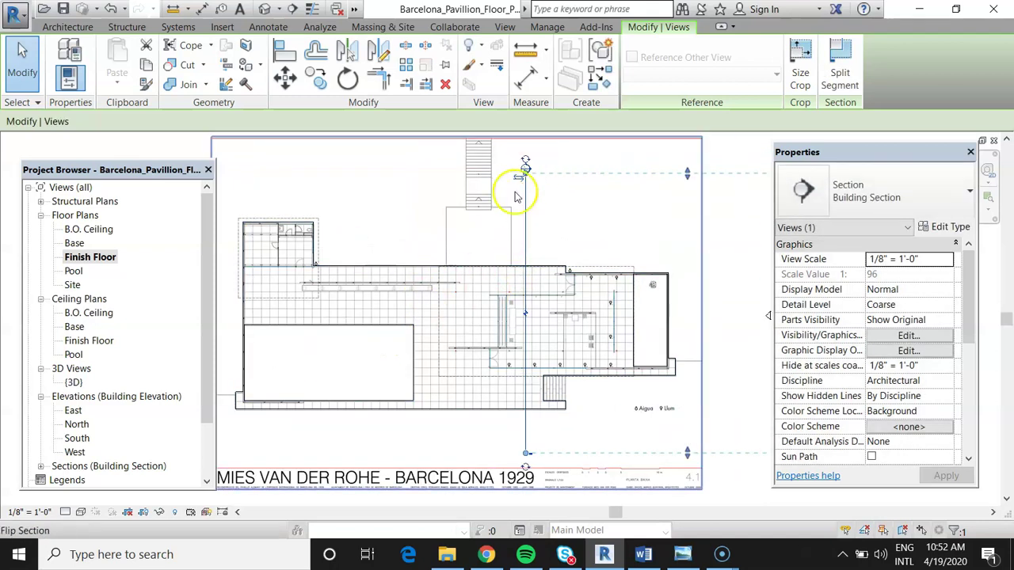
pyautogui.click(566, 163)
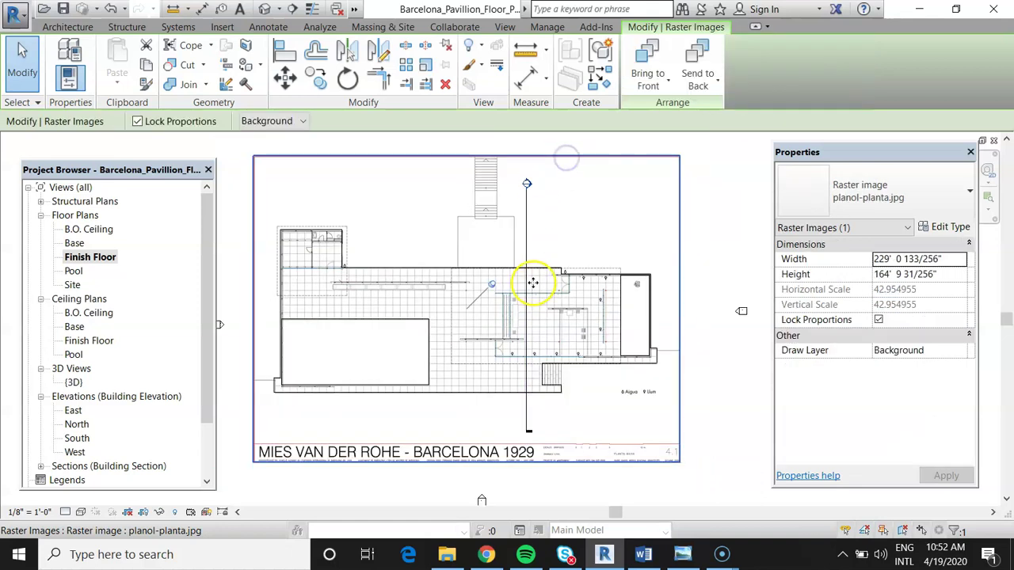
pyautogui.scroll(-2, 536, 354)
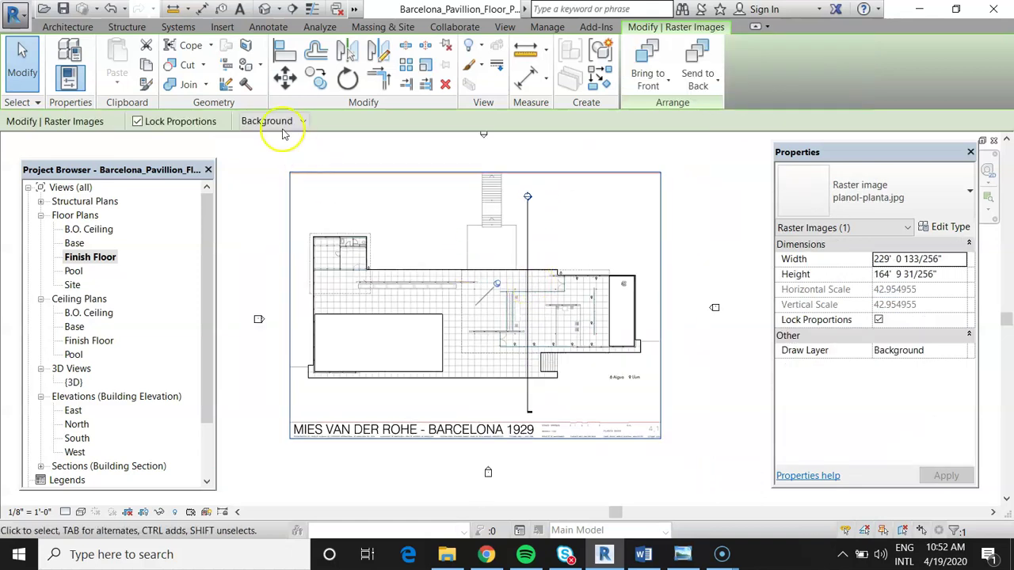
# Step: Draw a lengthwise section across the whole pavilion, flip it to look north, and extend its view depth beyond the building's north edge
pyautogui.click(292, 9)
pyautogui.click(680, 325)
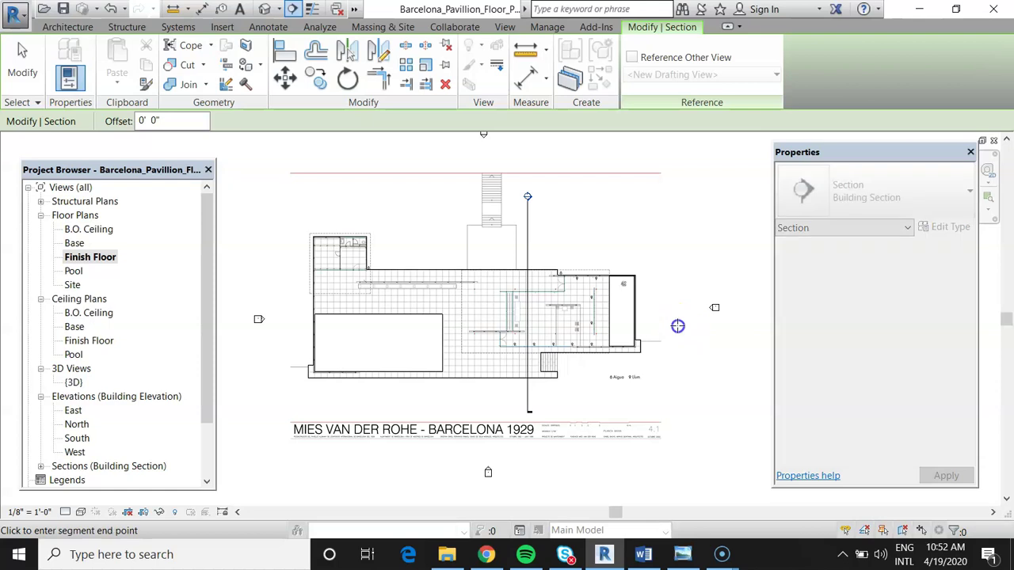
pyautogui.click(292, 326)
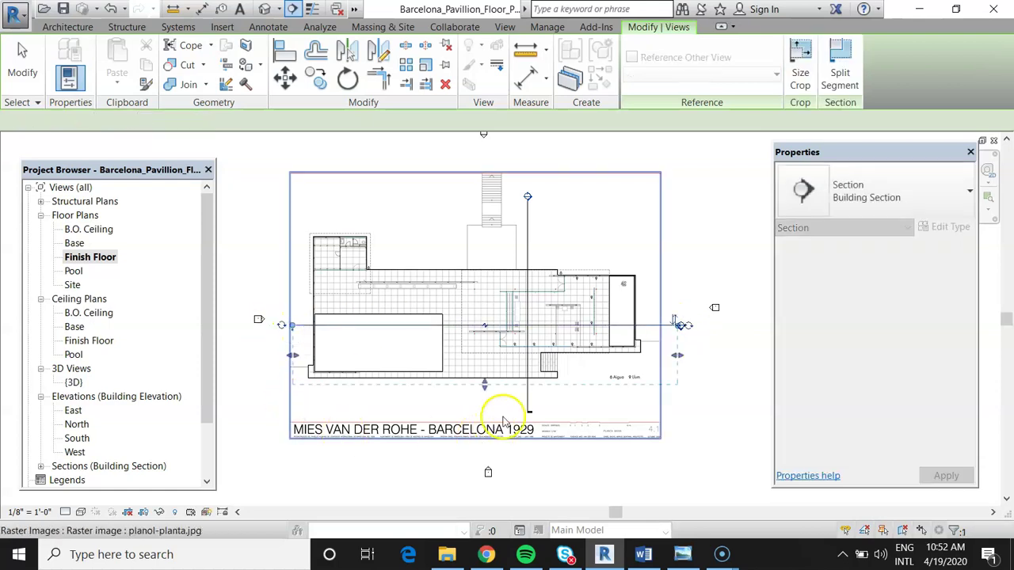
pyautogui.click(679, 325)
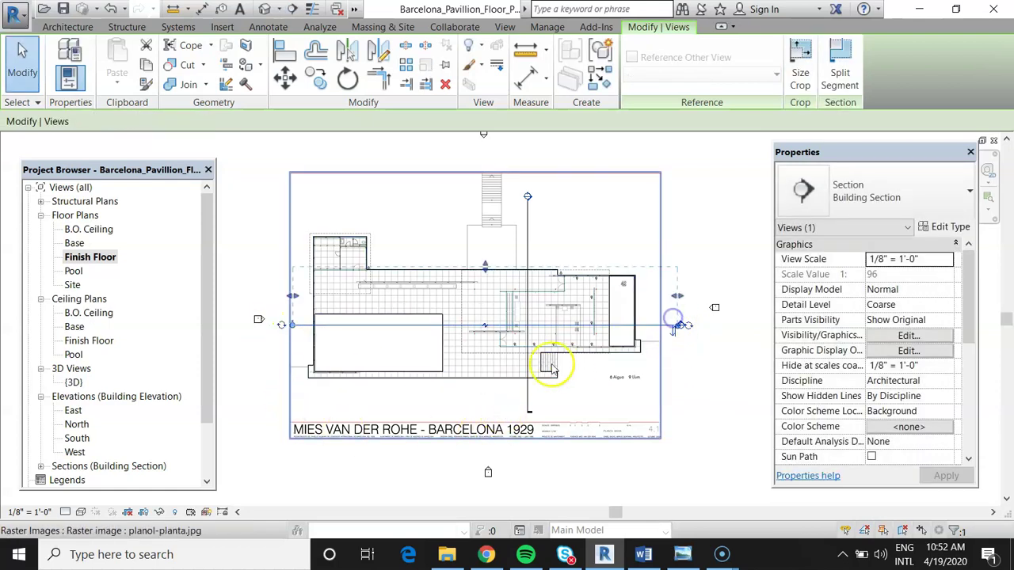
pyautogui.moveTo(486, 266); pyautogui.dragTo(484, 217)
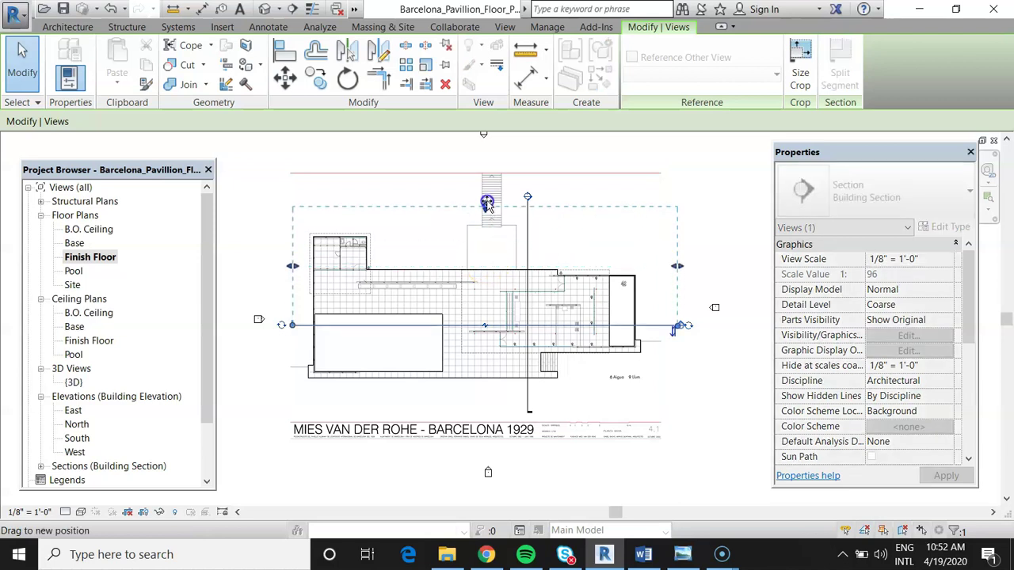
pyautogui.click(729, 239)
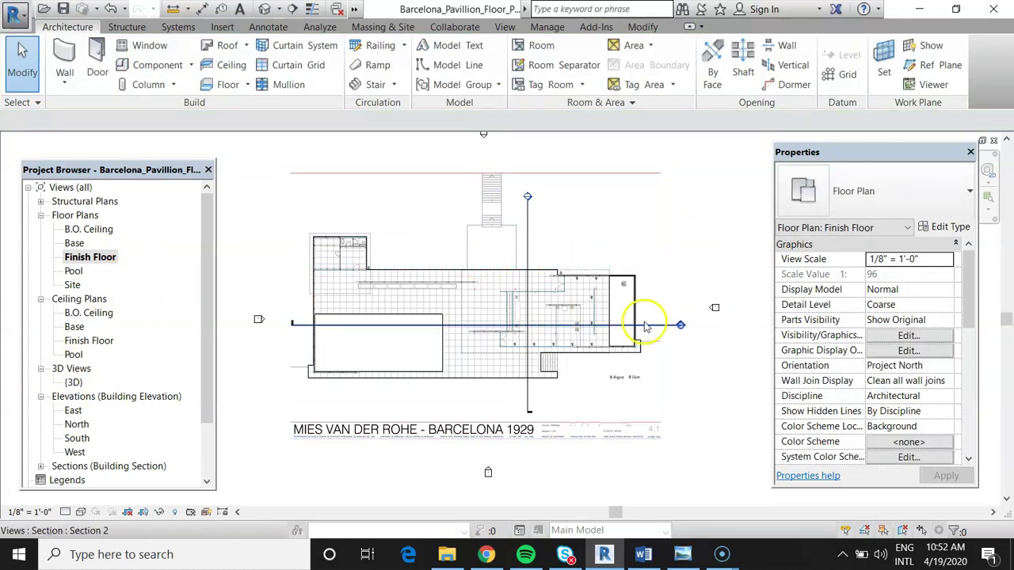
# Step: Open Section 1 and enlarge its crop region to enclose the roof slab, the floor and the level heads on all sides
pyautogui.doubleClick(527, 197)
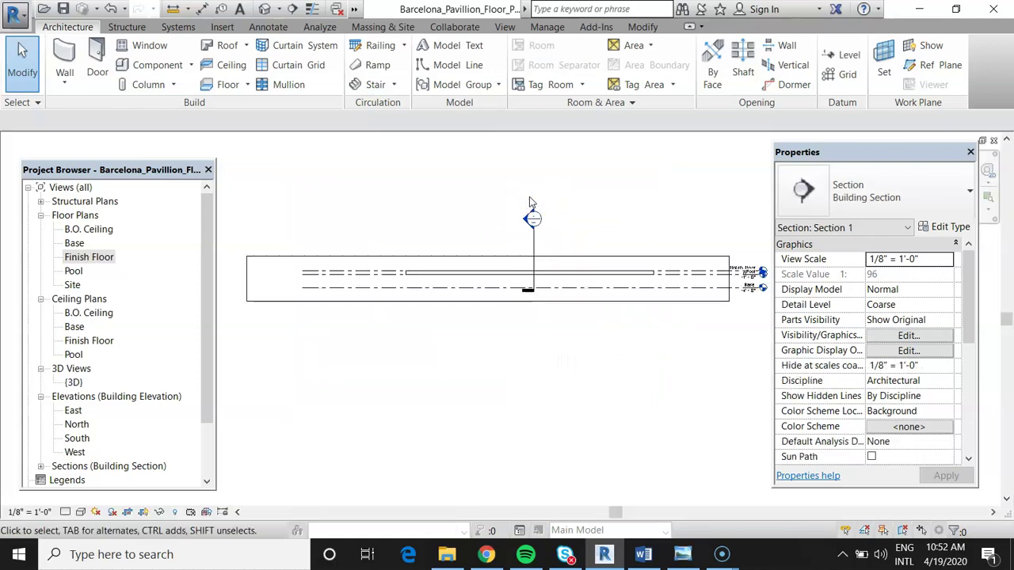
pyautogui.scroll(-2, 452, 362)
pyautogui.scroll(1, 390, 365)
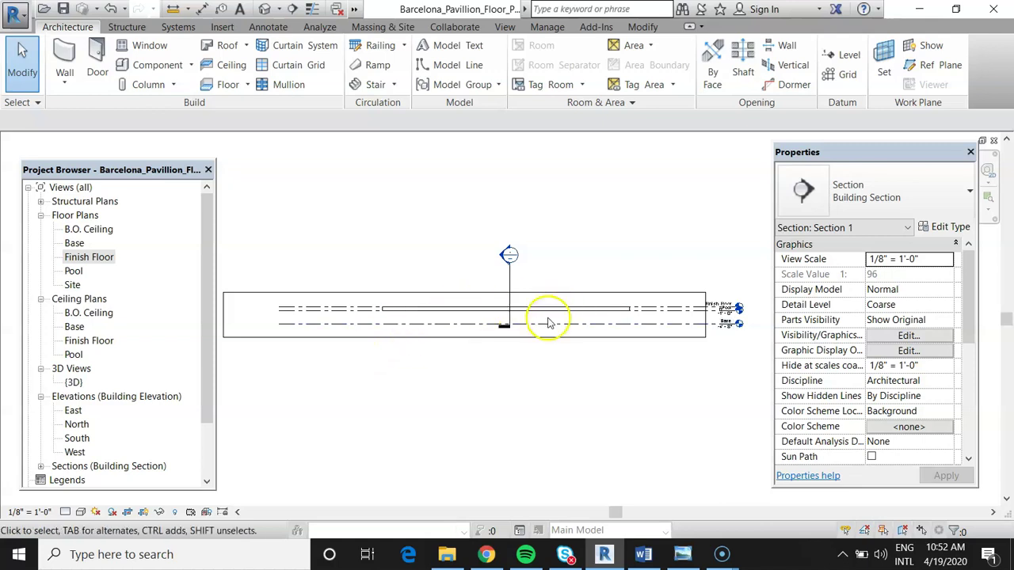
pyautogui.click(468, 292)
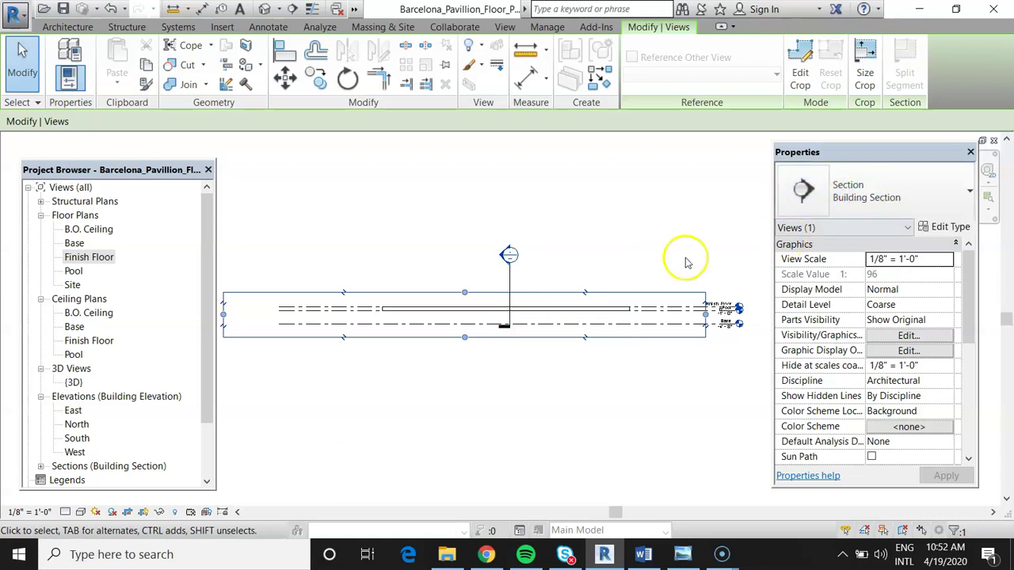
pyautogui.moveTo(464, 283); pyautogui.dragTo(464, 231)
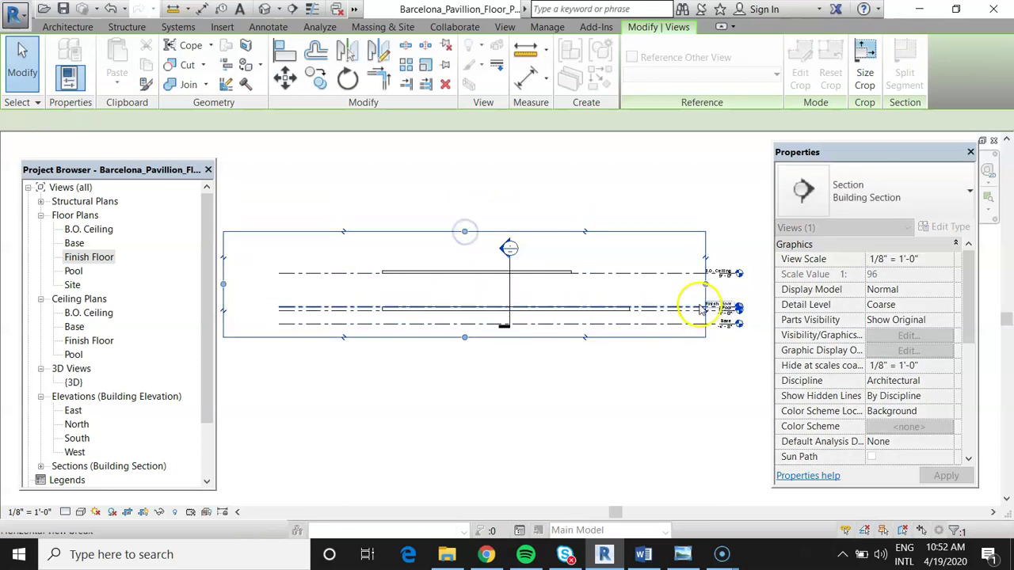
pyautogui.moveTo(705, 283); pyautogui.dragTo(766, 283)
pyautogui.moveTo(496, 337); pyautogui.dragTo(493, 358)
pyautogui.scroll(-2, 451, 301)
pyautogui.moveTo(275, 297); pyautogui.dragTo(306, 296)
pyautogui.scroll(2, 577, 301)
pyautogui.moveTo(715, 298); pyautogui.dragTo(743, 297)
pyautogui.click(548, 399)
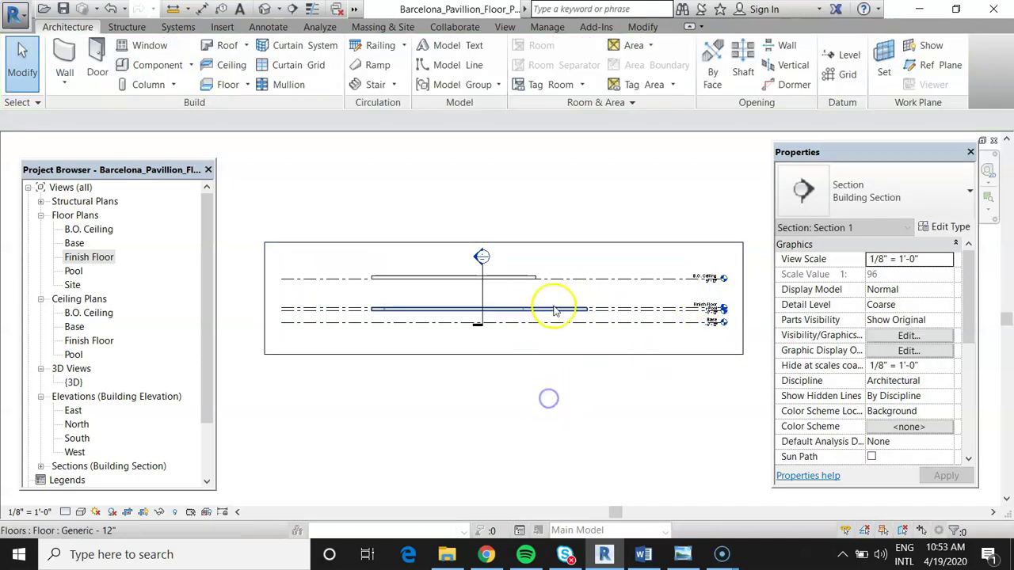
# Step: Extend the lower end of the crossing section line in Section 1 to below the Base level, and deselect it
pyautogui.scroll(1, 554, 310)
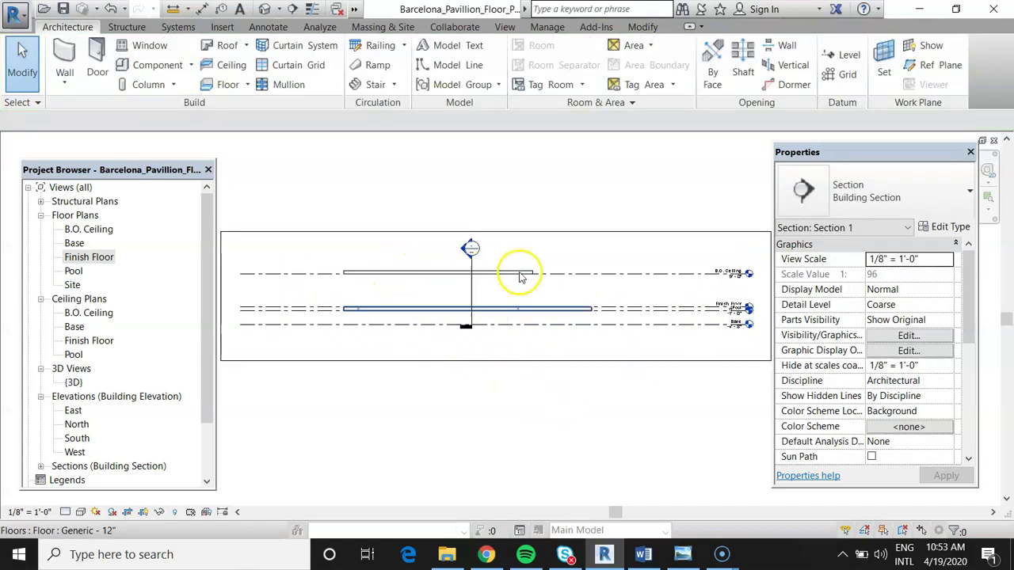
pyautogui.click(470, 297)
pyautogui.scroll(2, 472, 344)
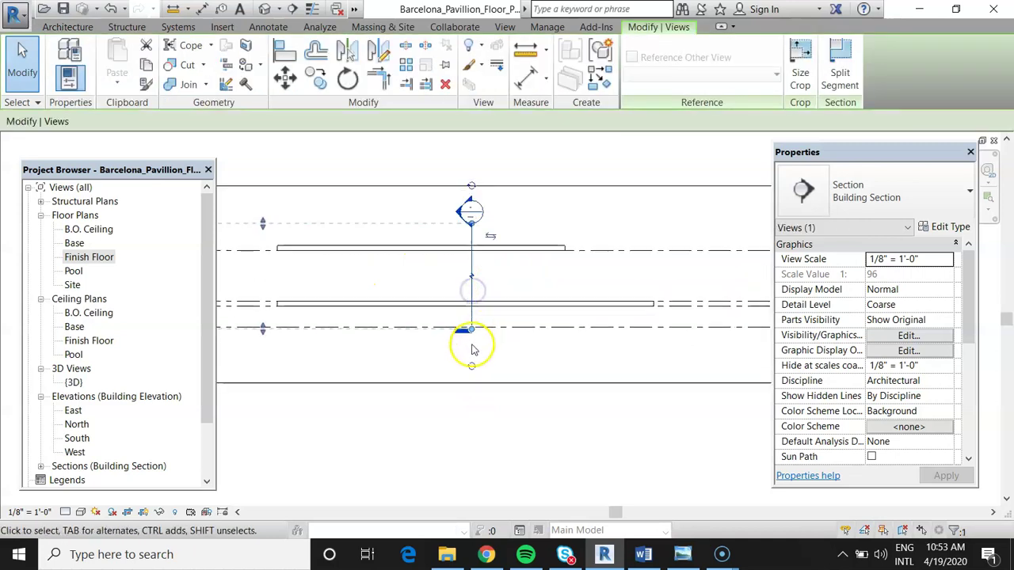
pyautogui.scroll(1, 472, 349)
pyautogui.click(470, 356)
pyautogui.click(470, 369)
pyautogui.scroll(-3, 389, 256)
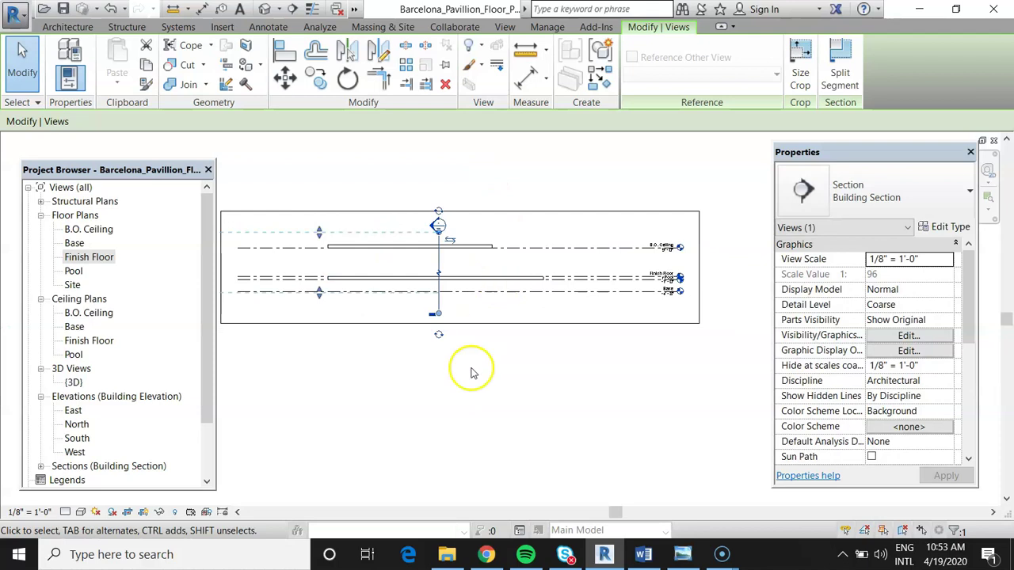
pyautogui.click(463, 393)
# Step: Examine the dashed roof outline in the Finish Floor plan and the roof slab in the B.O. Ceiling floor plan
pyautogui.doubleClick(111, 257)
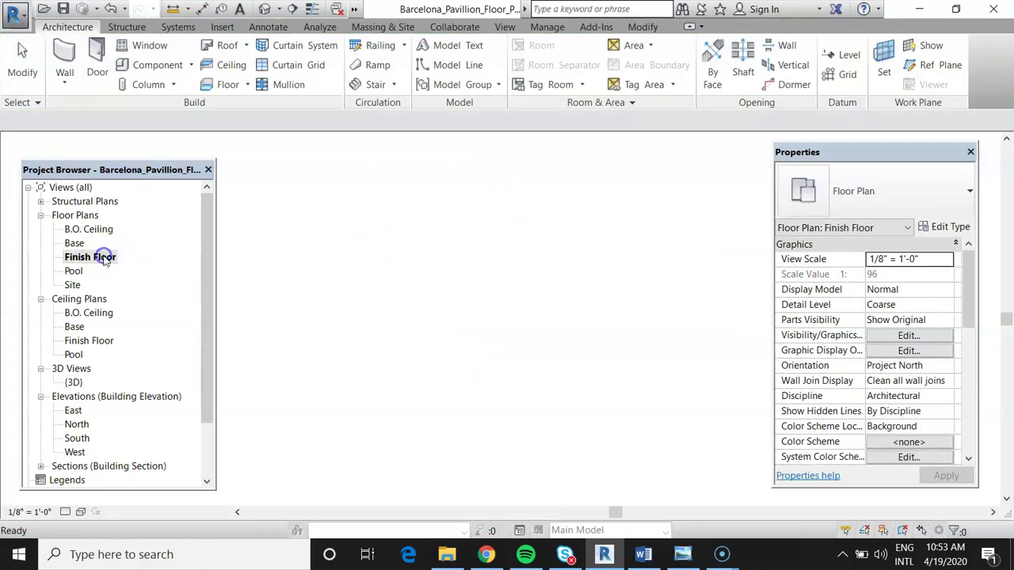
pyautogui.scroll(4, 547, 304)
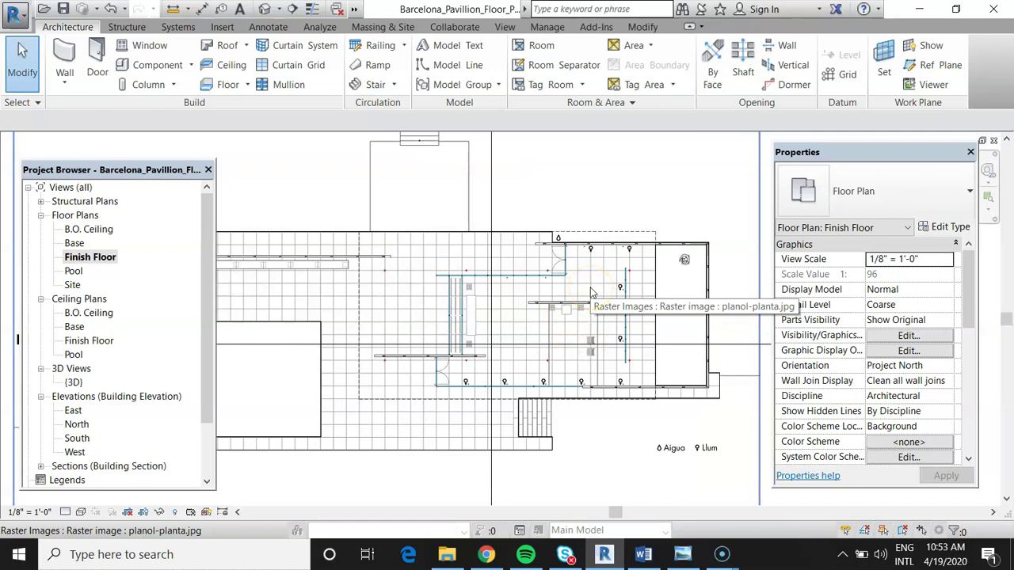
pyautogui.click(588, 229)
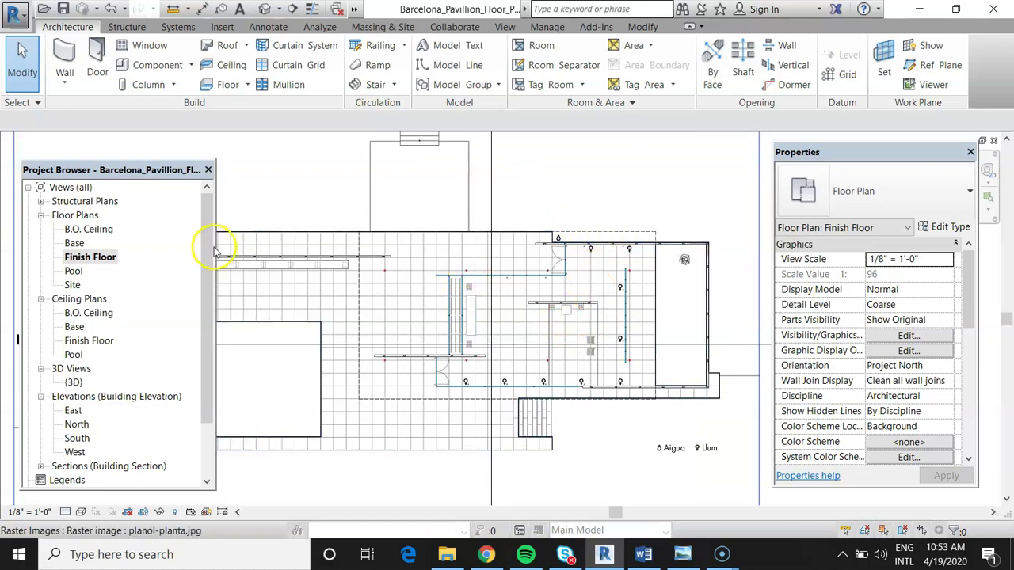
pyautogui.doubleClick(88, 229)
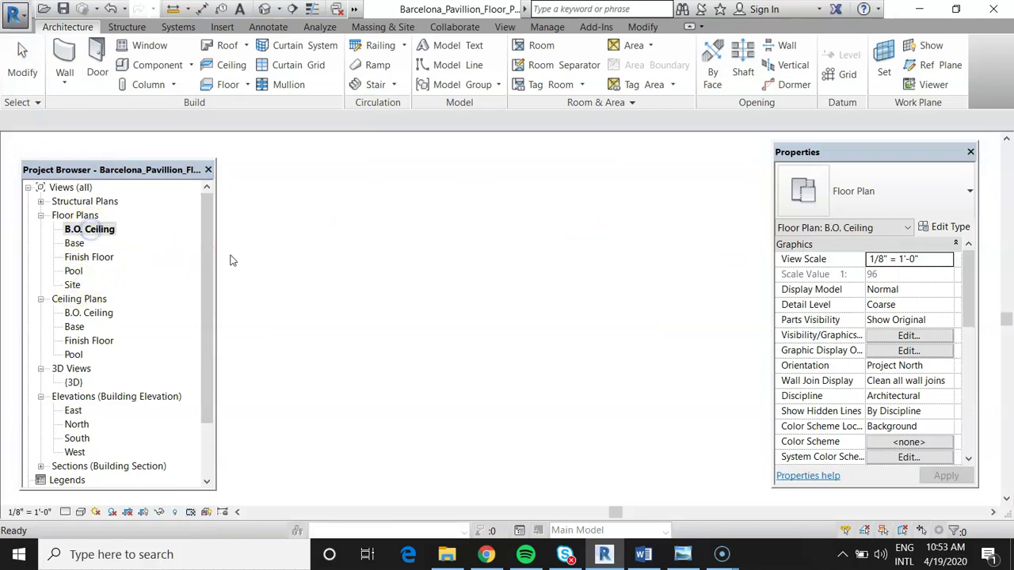
pyautogui.scroll(2, 545, 329)
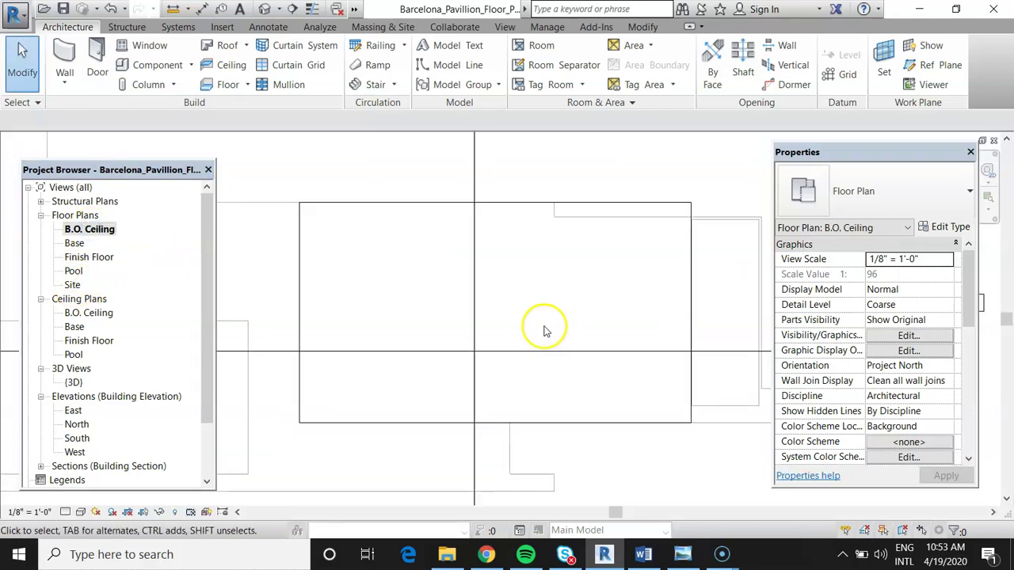
pyautogui.click(433, 204)
pyautogui.click(394, 163)
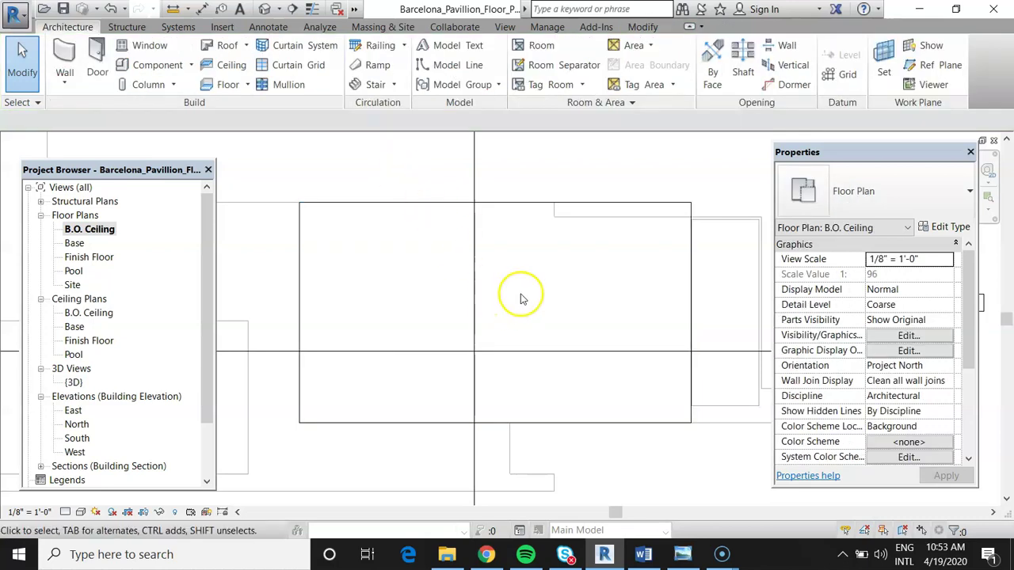
# Step: Switch to the Word notes, read the 2" thick floor specification, examine the roof edge in the photo, and return to Revit
pyautogui.click(641, 556)
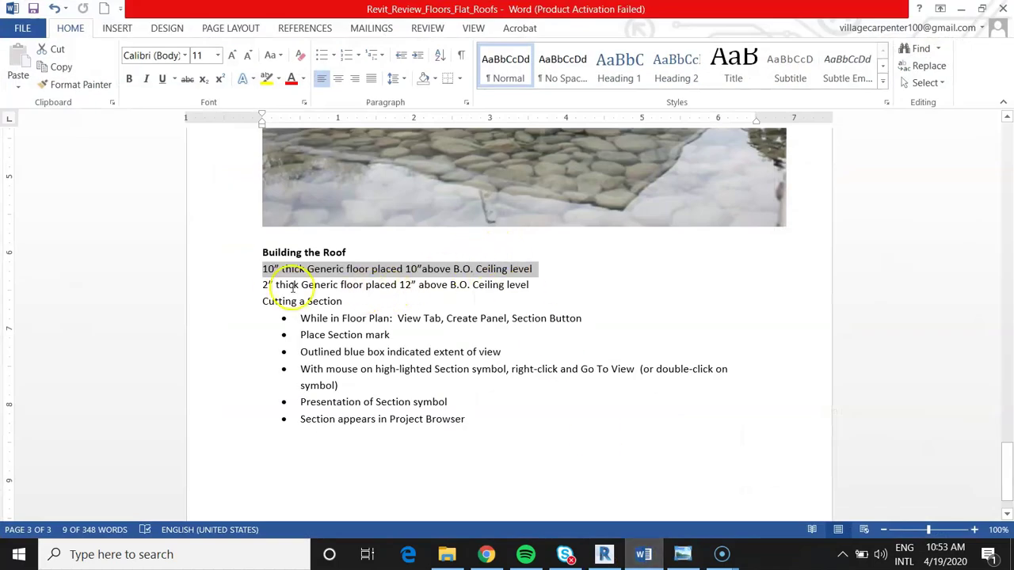
pyautogui.moveTo(264, 286); pyautogui.dragTo(380, 287)
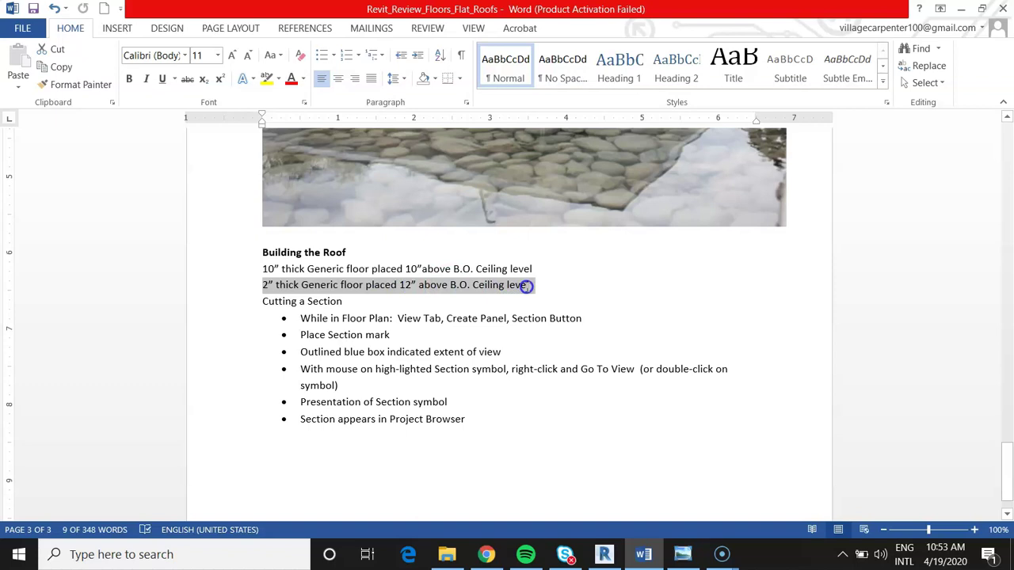
pyautogui.scroll(7, 640, 312)
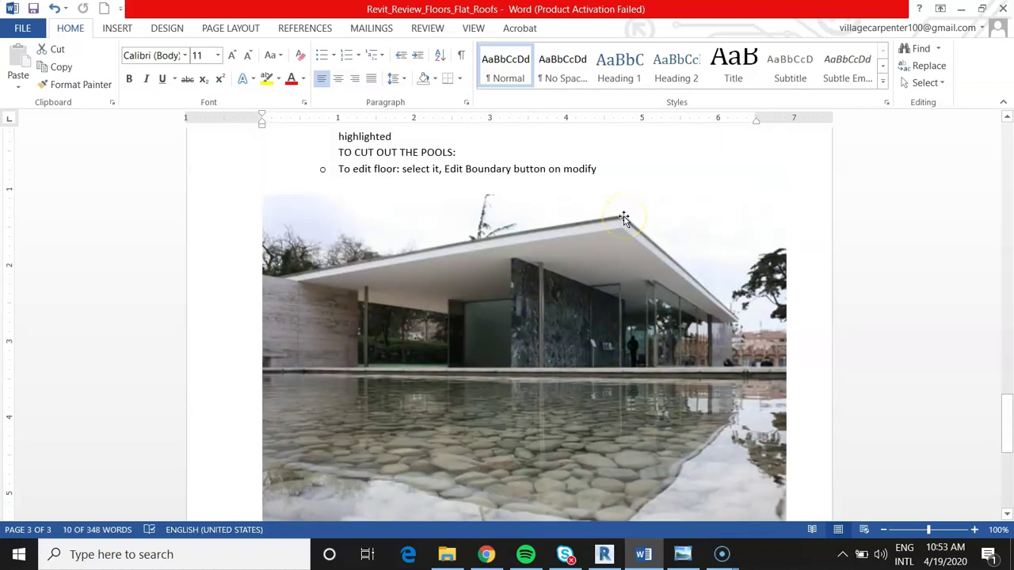
pyautogui.click(967, 9)
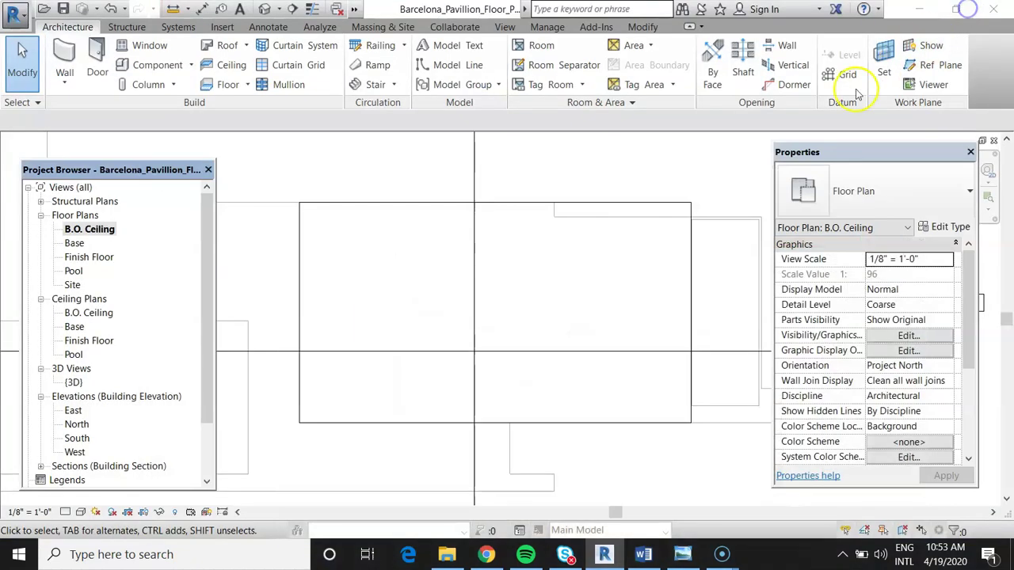
# Step: Start an architectural floor in the B.O. Ceiling plan and duplicate the Generic - 10" type as Generic - 2"
pyautogui.scroll(-1, 426, 285)
pyautogui.scroll(2, 467, 267)
pyautogui.scroll(-1, 449, 283)
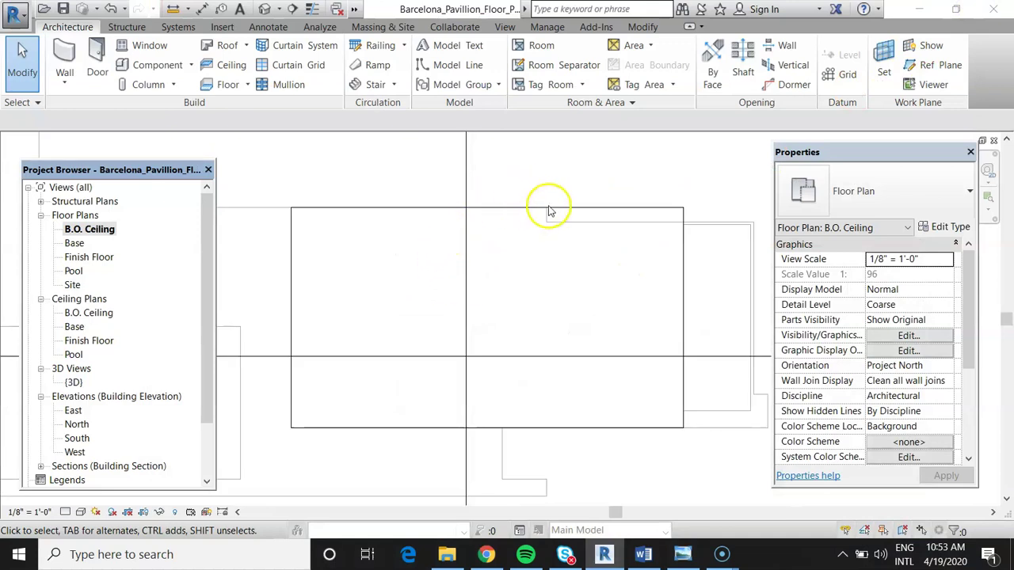
pyautogui.click(248, 85)
pyautogui.click(261, 111)
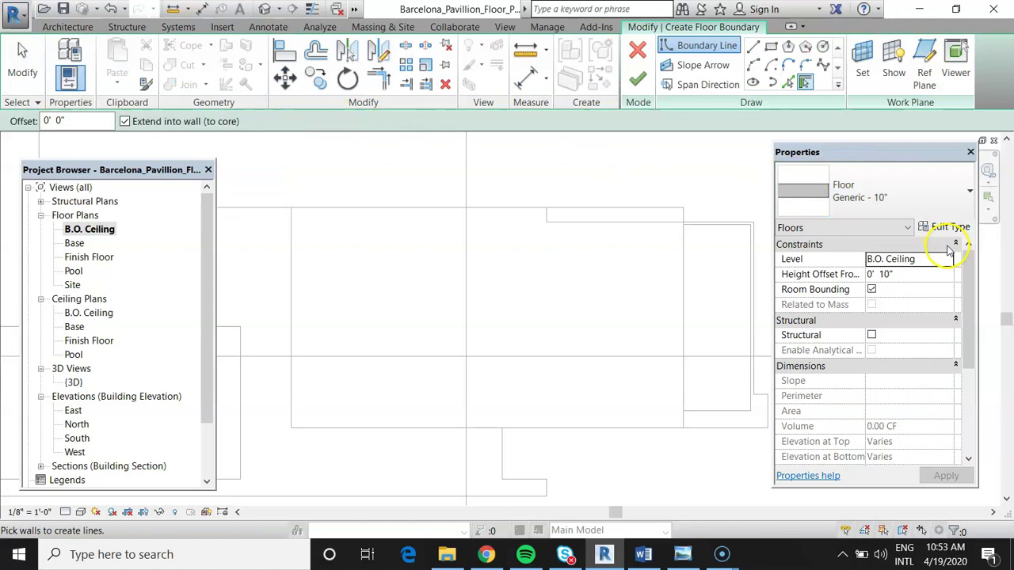
pyautogui.click(944, 227)
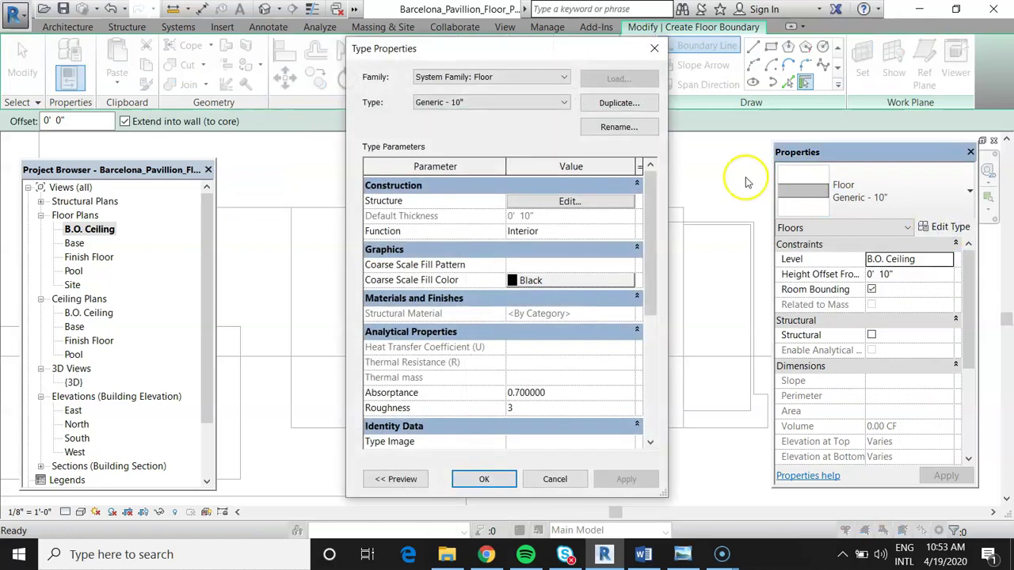
pyautogui.click(618, 102)
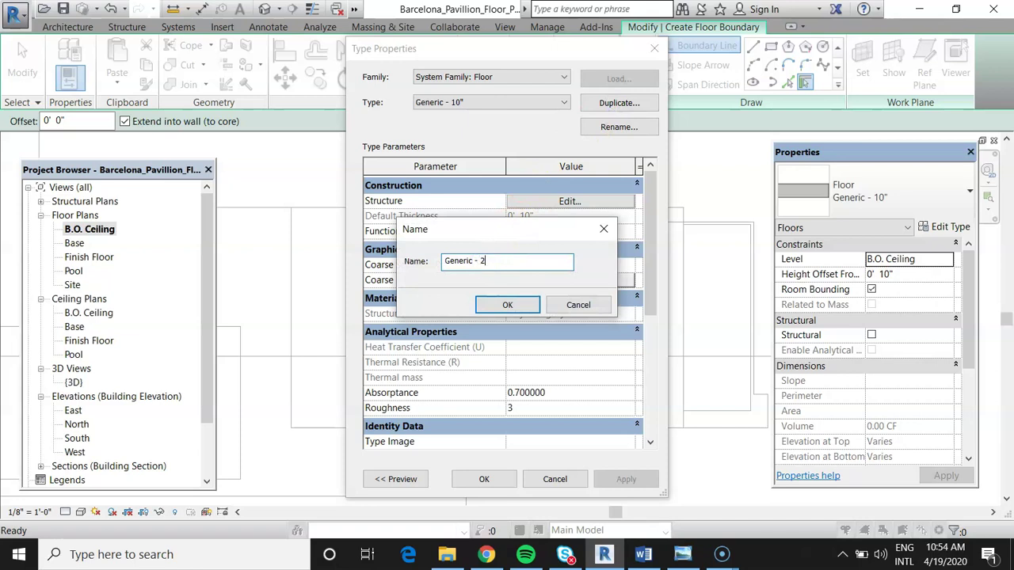
pyautogui.click(506, 304)
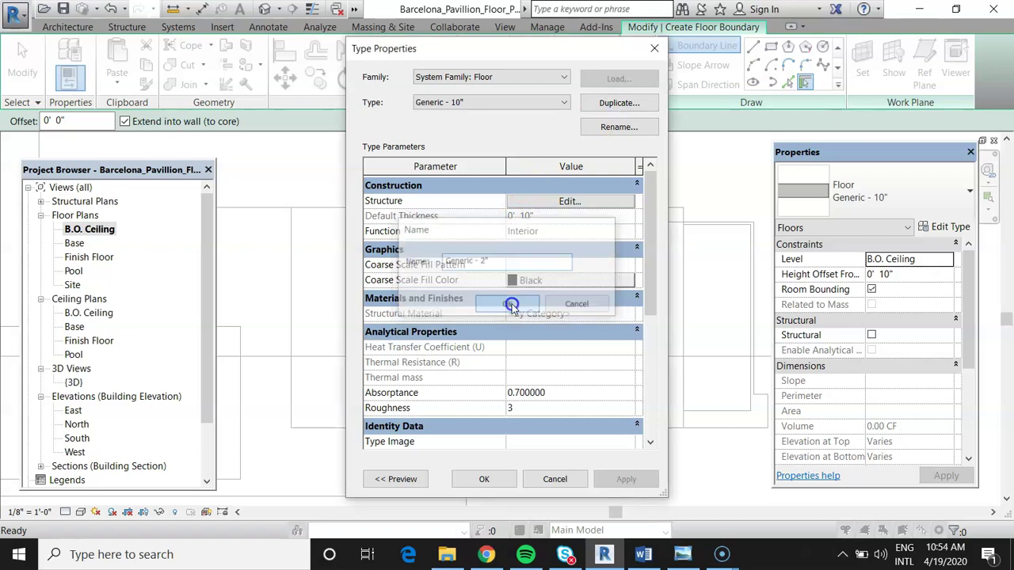
# Step: Set the structure layer thickness of the Generic - 2" floor type to 2"
pyautogui.click(560, 201)
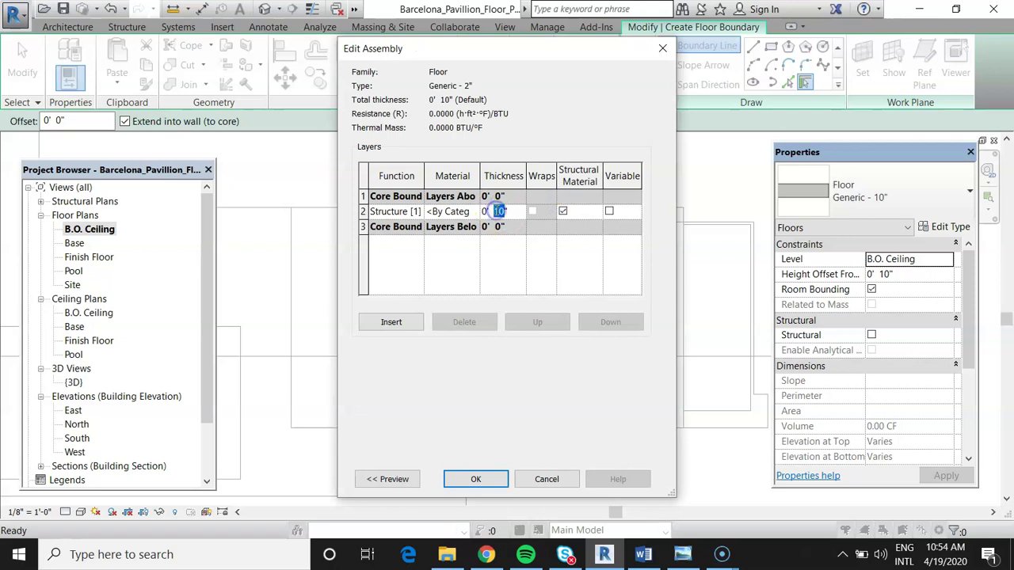
pyautogui.click(477, 477)
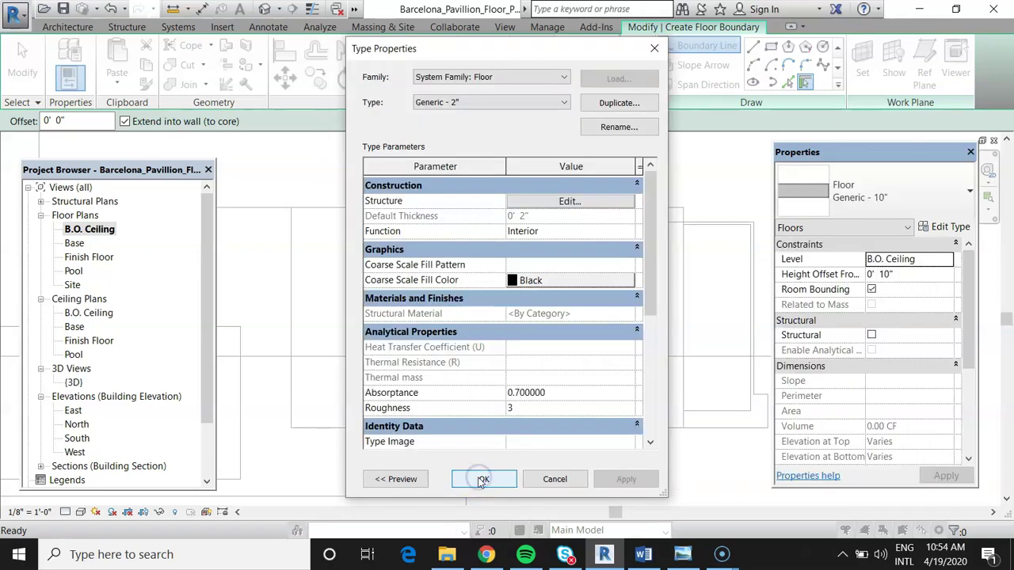
pyautogui.click(501, 480)
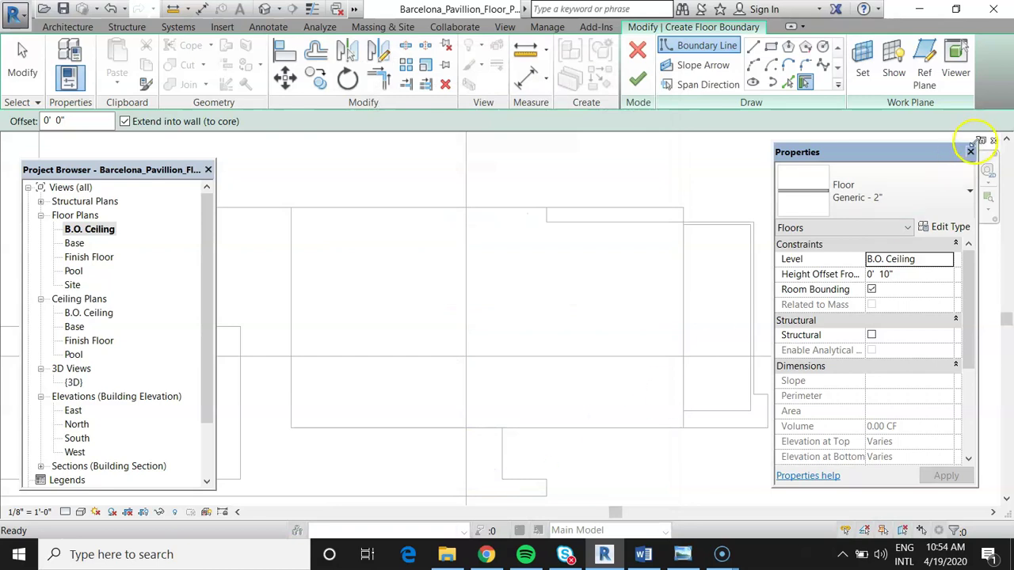
# Step: Keep the Generic - 2" type for the new floor and set its height offset from B.O. Ceiling to 1' 0"
pyautogui.click(916, 182)
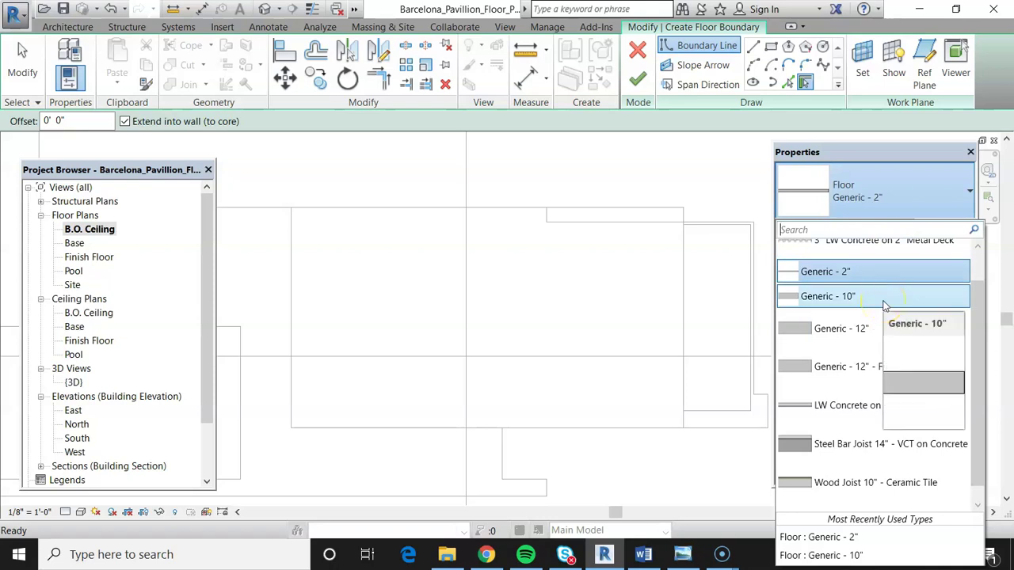
pyautogui.click(909, 197)
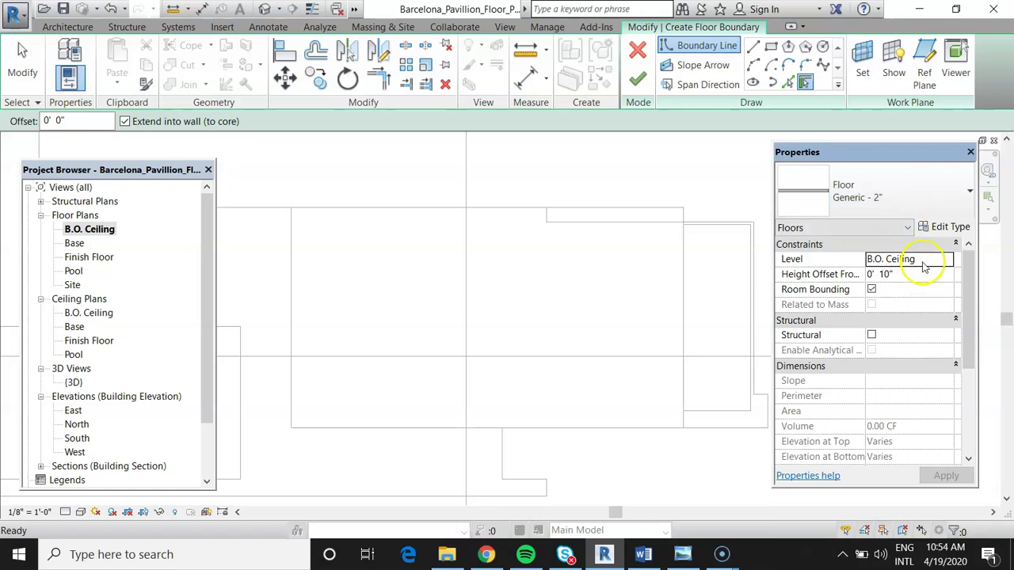
pyautogui.click(889, 274)
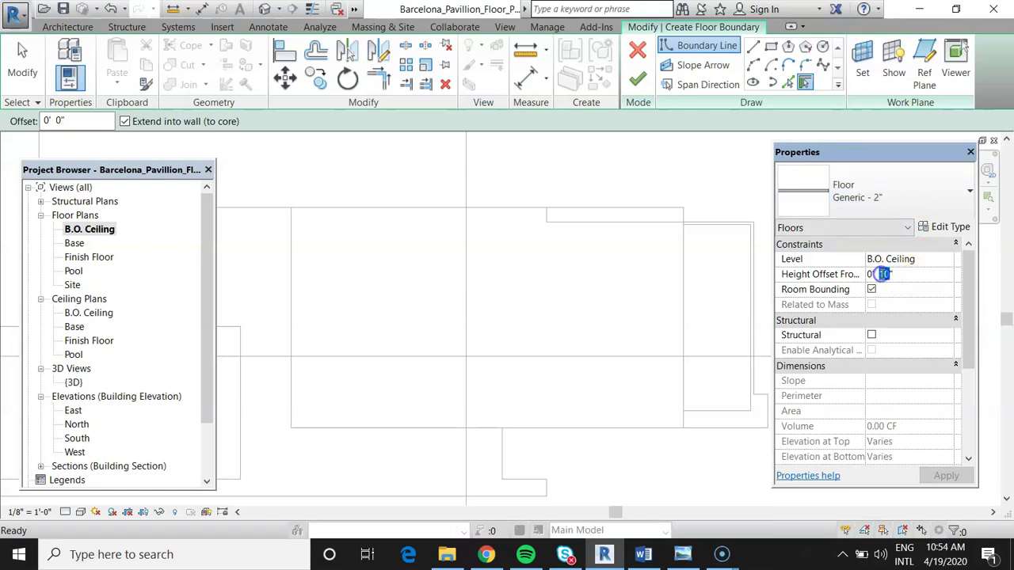
pyautogui.click(869, 274)
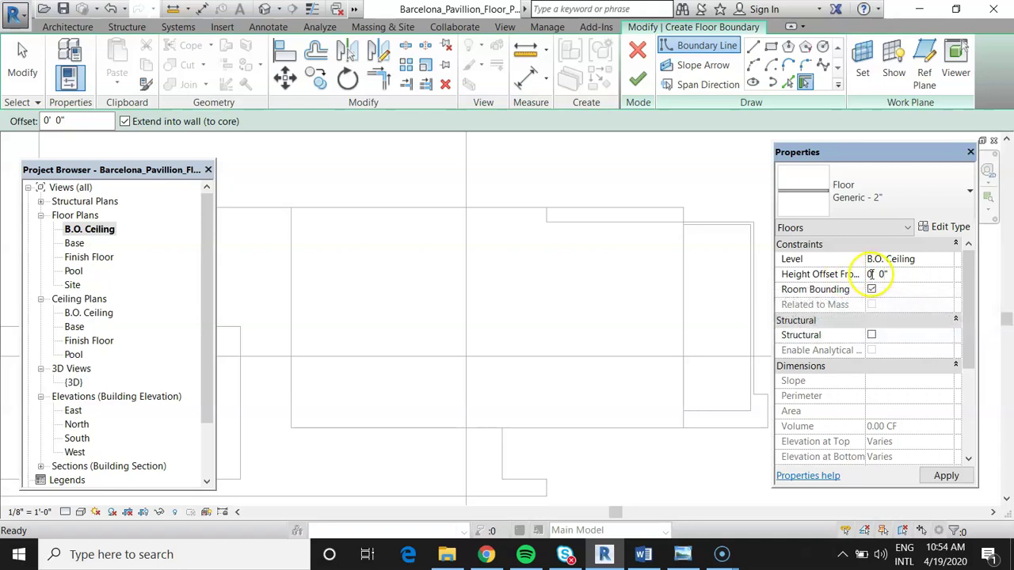
pyautogui.click(919, 278)
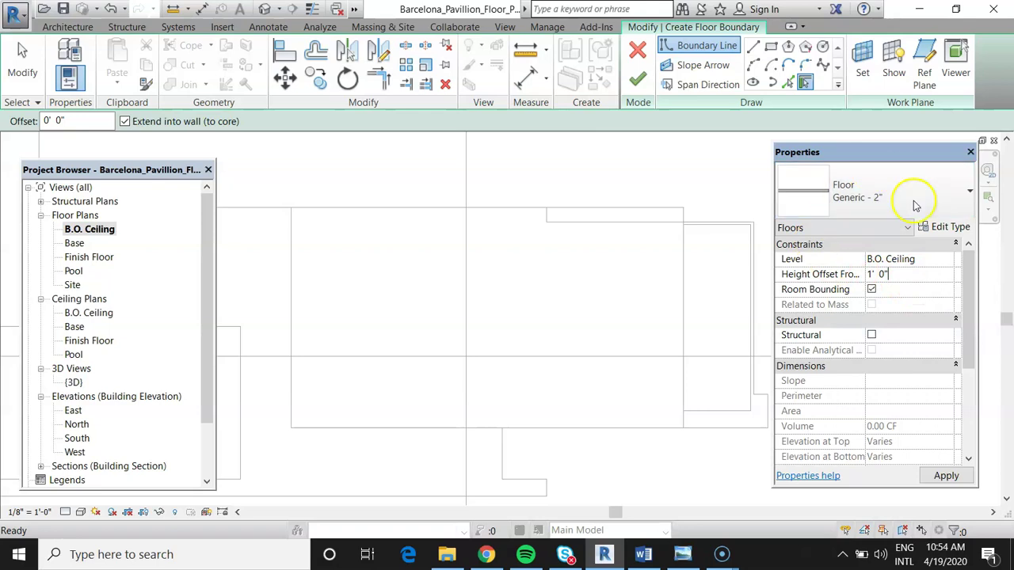
# Step: Sketch a rectangular floor boundary about 91' by 51' 3", tracing the existing roof slab from corner to corner
pyautogui.click(772, 46)
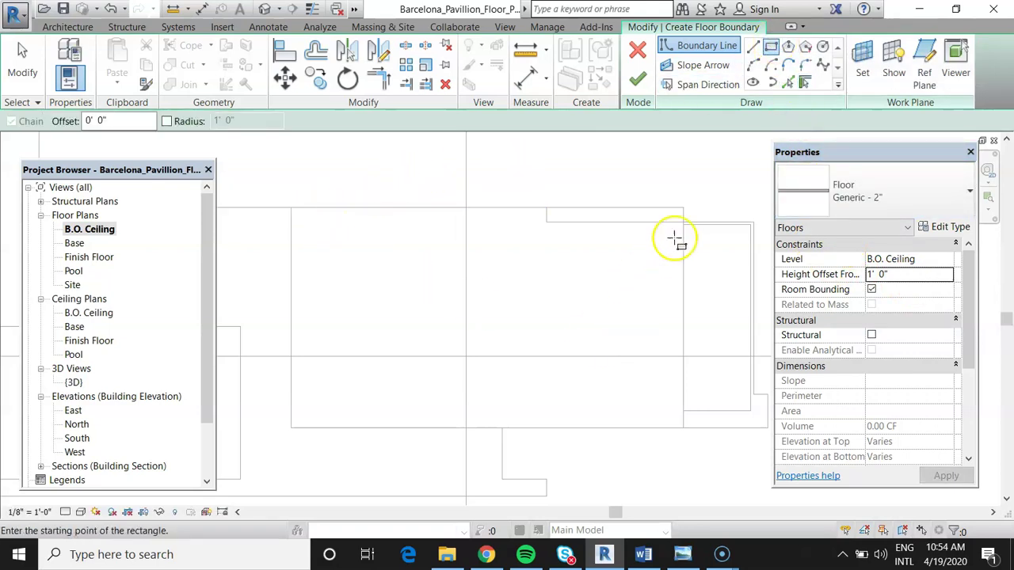
pyautogui.click(682, 429)
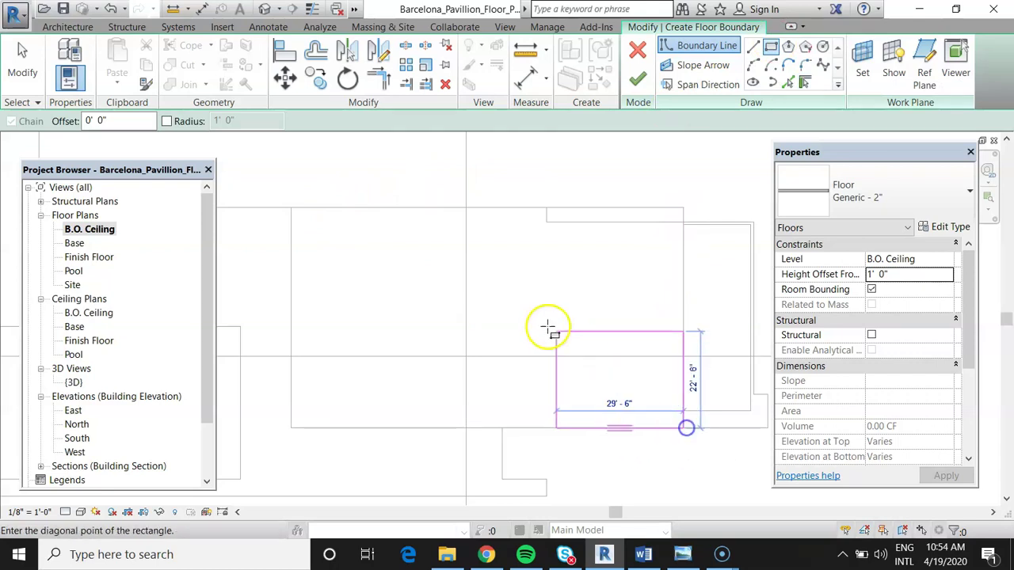
pyautogui.click(291, 208)
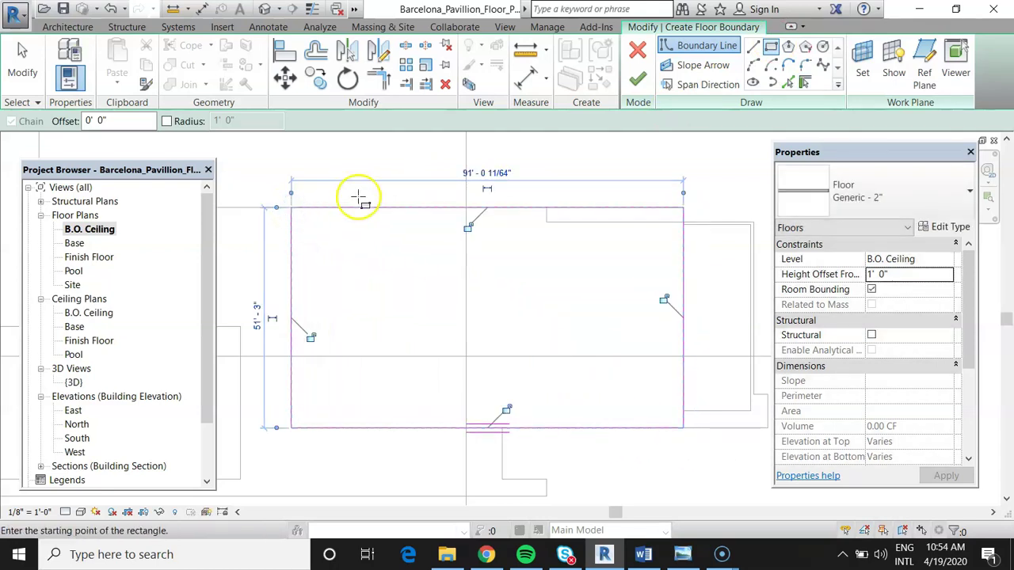
pyautogui.press('Escape')
pyautogui.press('Escape')
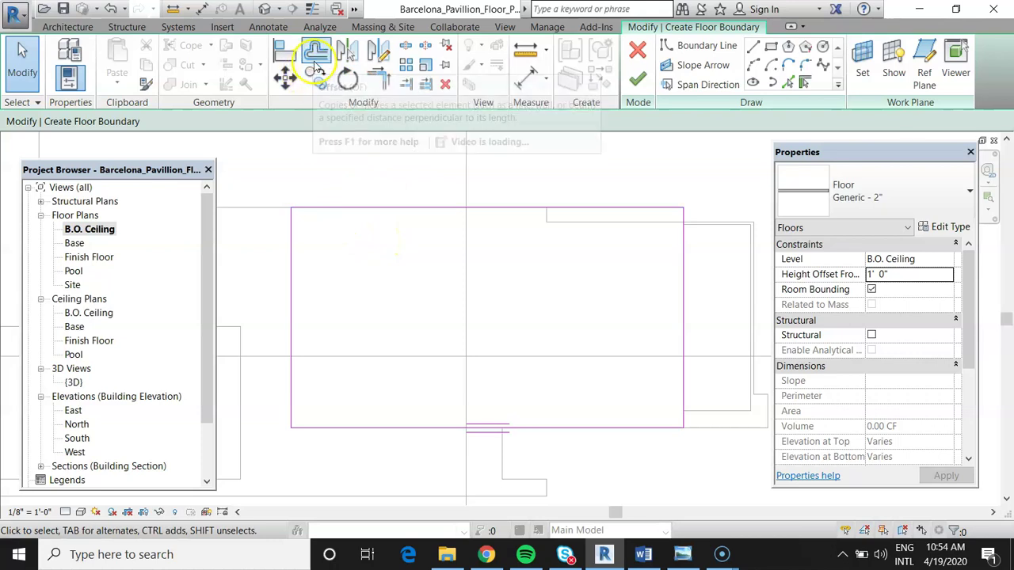
# Step: Offset copies of all four boundary lines 2" outward from the traced rectangle
pyautogui.click(316, 62)
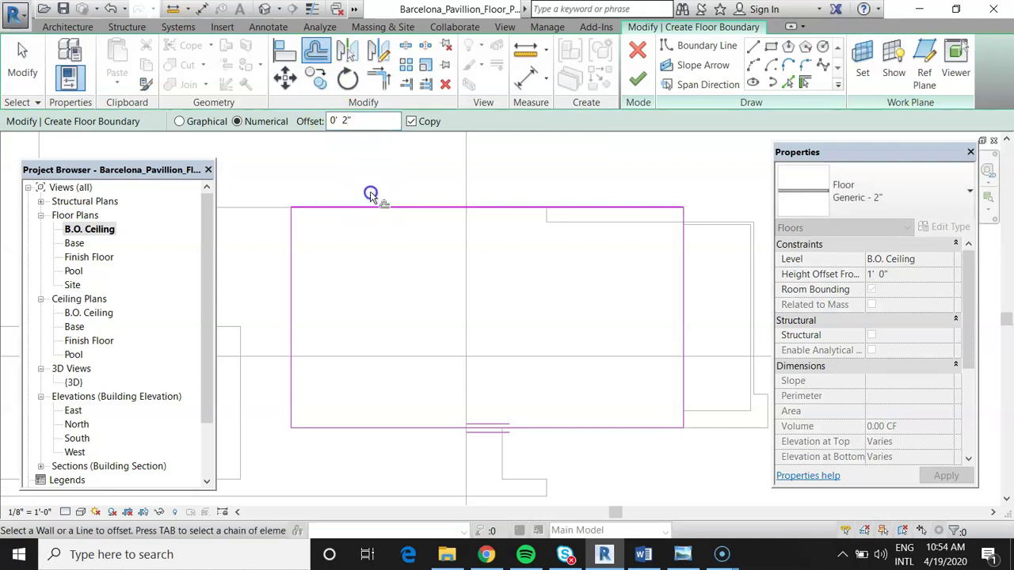
pyautogui.scroll(5, 309, 216)
pyautogui.moveTo(247, 252); pyautogui.dragTo(388, 224, button='middle')
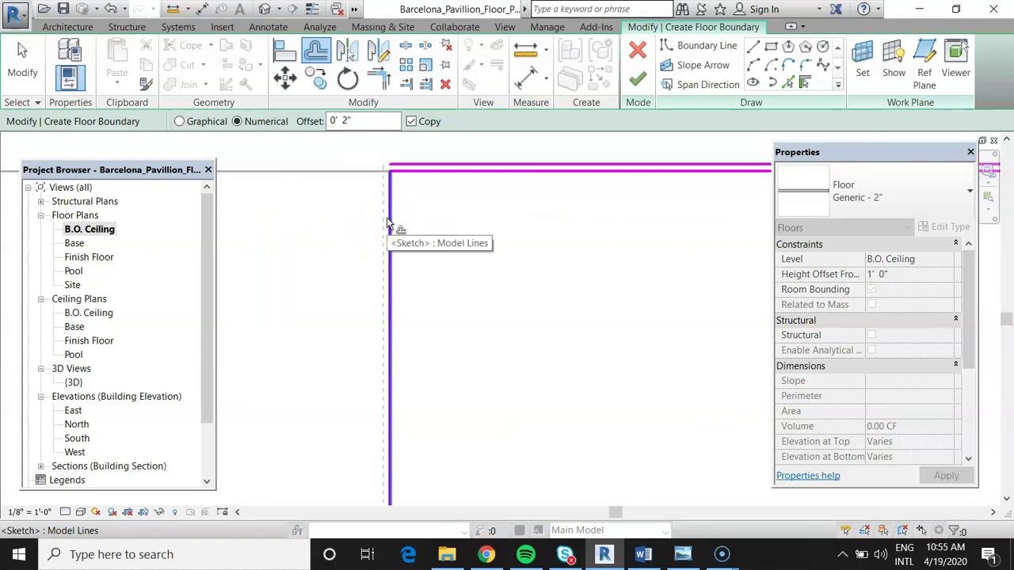
pyautogui.click(388, 220)
pyautogui.moveTo(386, 216)
pyautogui.mouseDown(button='middle')
pyautogui.moveTo(328, 181)
pyautogui.moveTo(340, 186)
pyautogui.mouseUp(button='middle')
pyautogui.scroll(-3, 348, 198)
pyautogui.scroll(4, 687, 388)
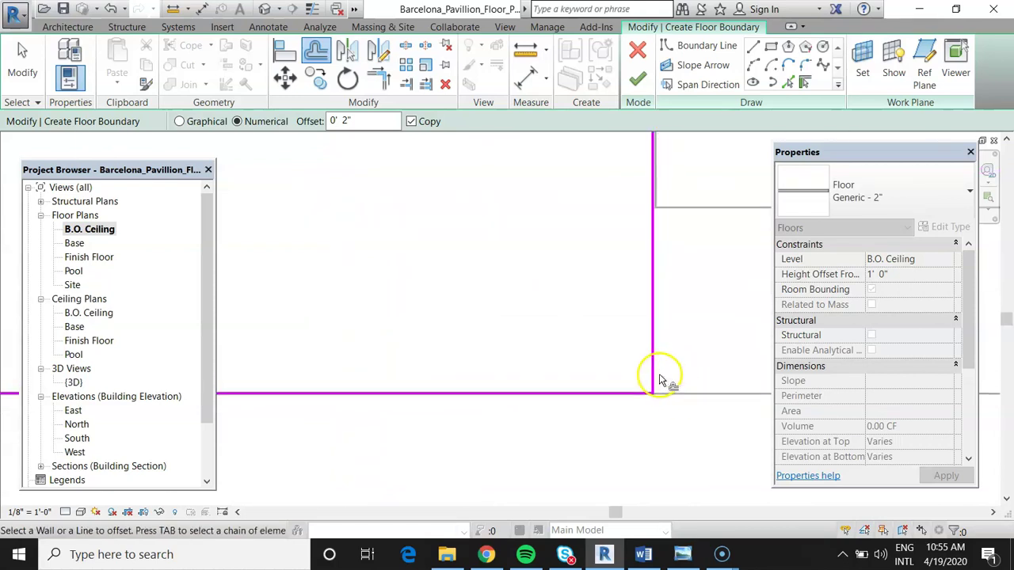
pyautogui.click(656, 377)
pyautogui.click(641, 399)
pyautogui.press('Escape')
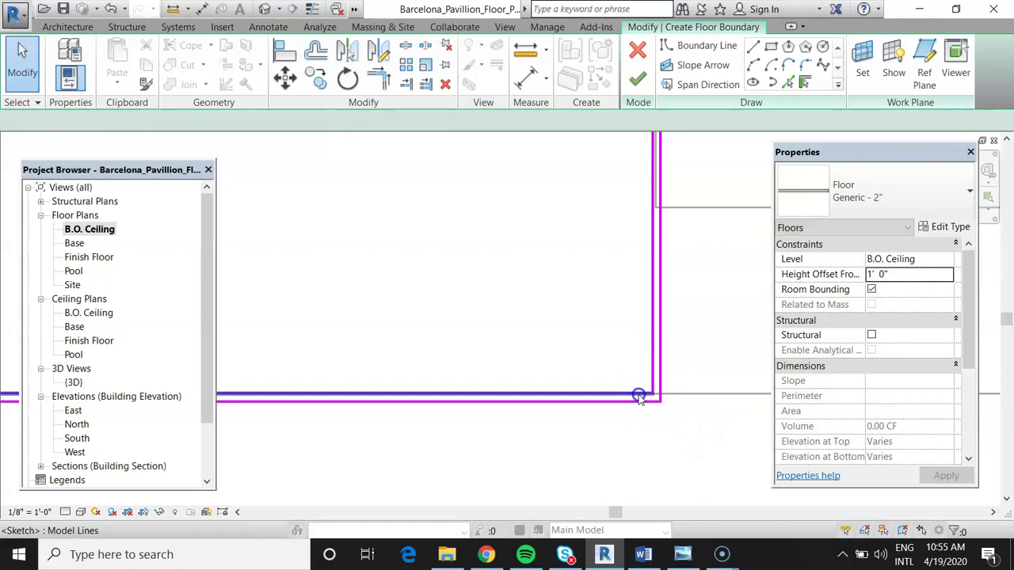
# Step: Delete the four inner lines of the original rectangle and finish the 2" floor from the outer boundary
pyautogui.click(638, 395)
pyautogui.press('Escape')
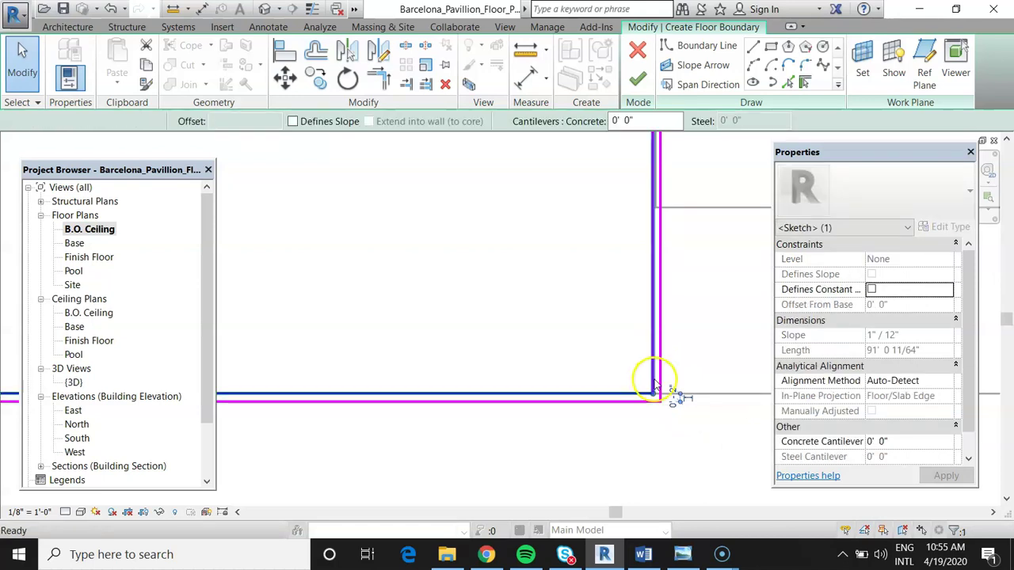
pyautogui.scroll(-4, 672, 402)
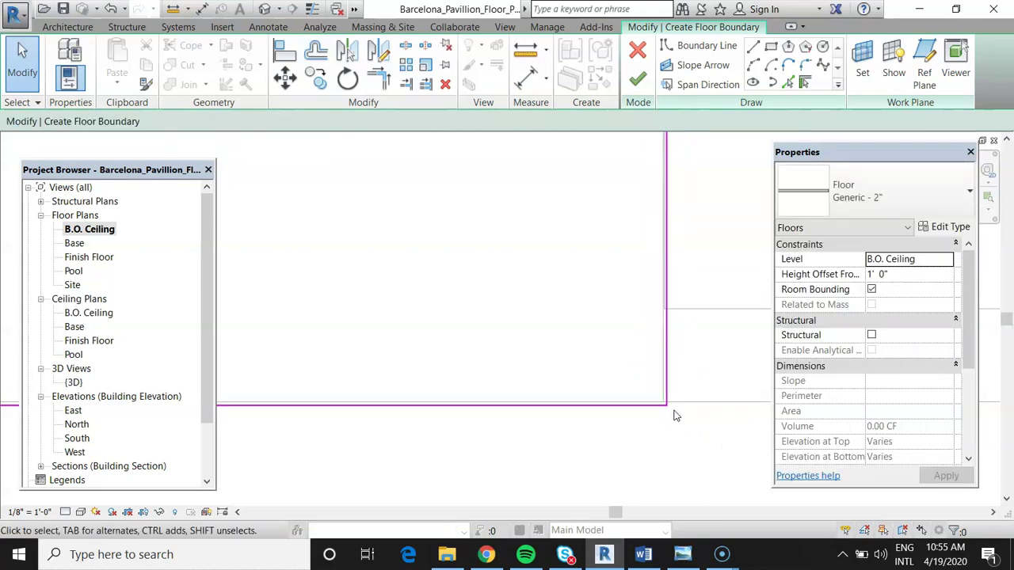
pyautogui.scroll(5, 279, 182)
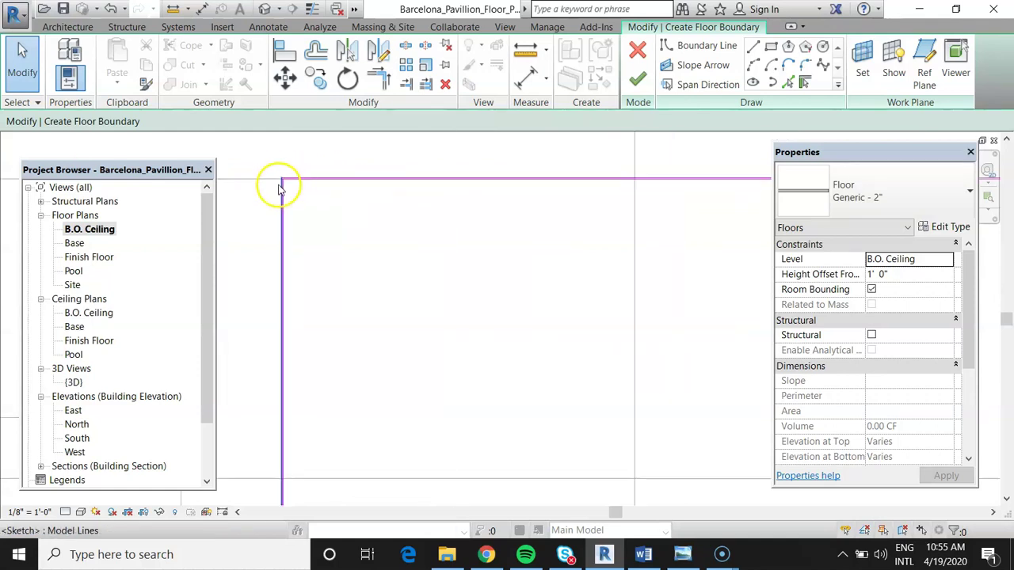
pyautogui.scroll(2, 292, 183)
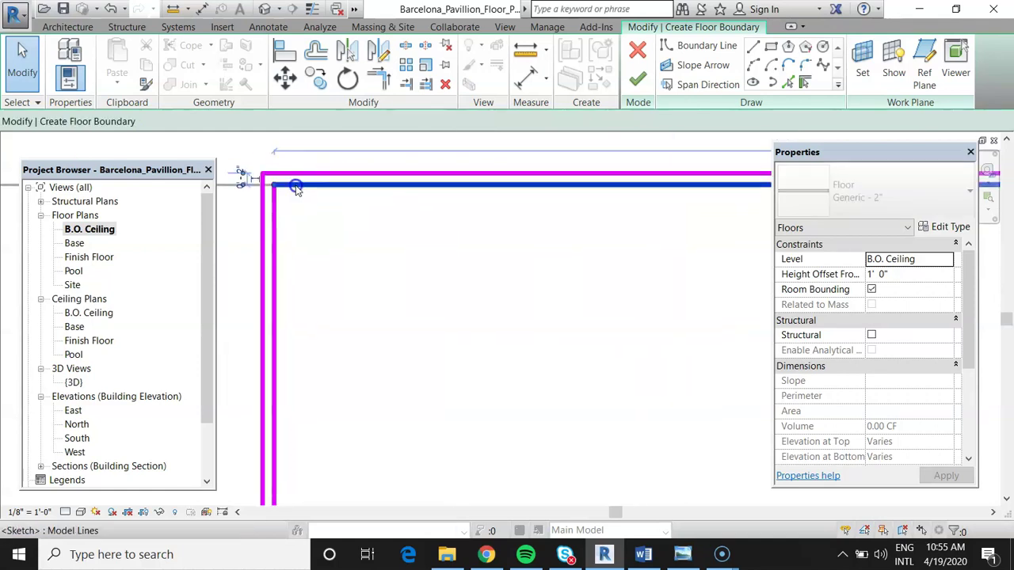
pyautogui.scroll(-2, 317, 205)
pyautogui.scroll(-4, 298, 201)
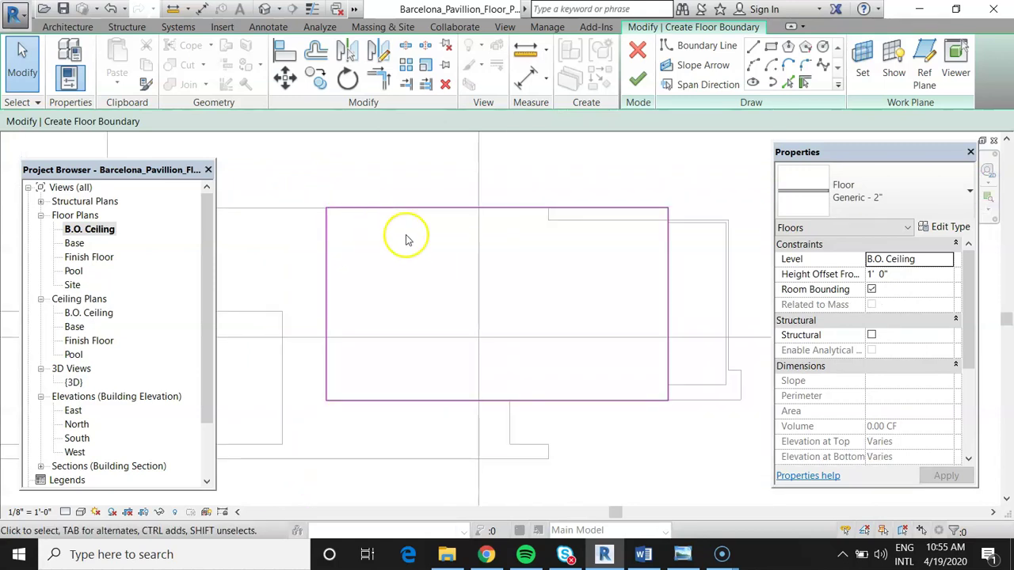
pyautogui.scroll(1, 515, 268)
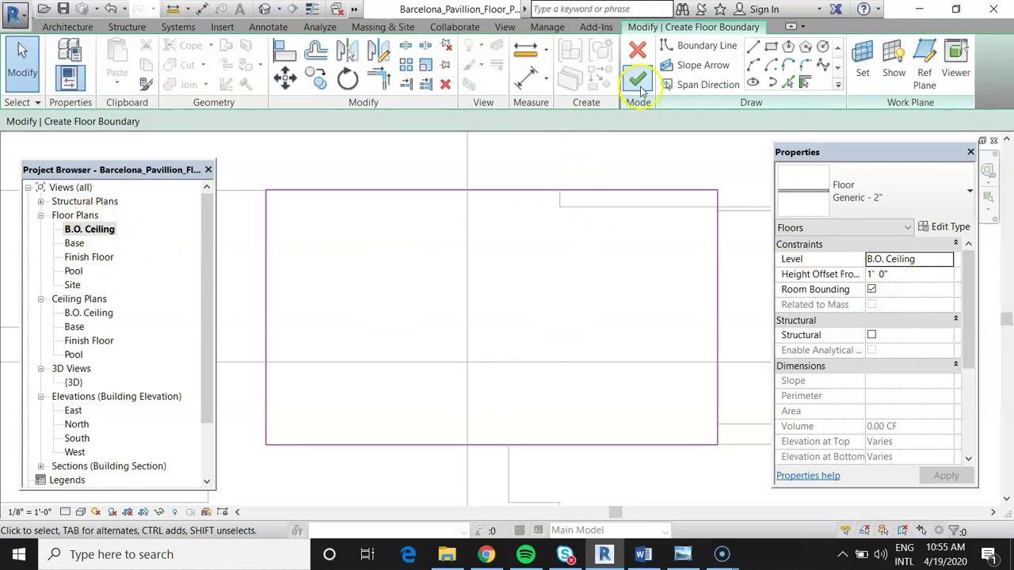
pyautogui.click(640, 83)
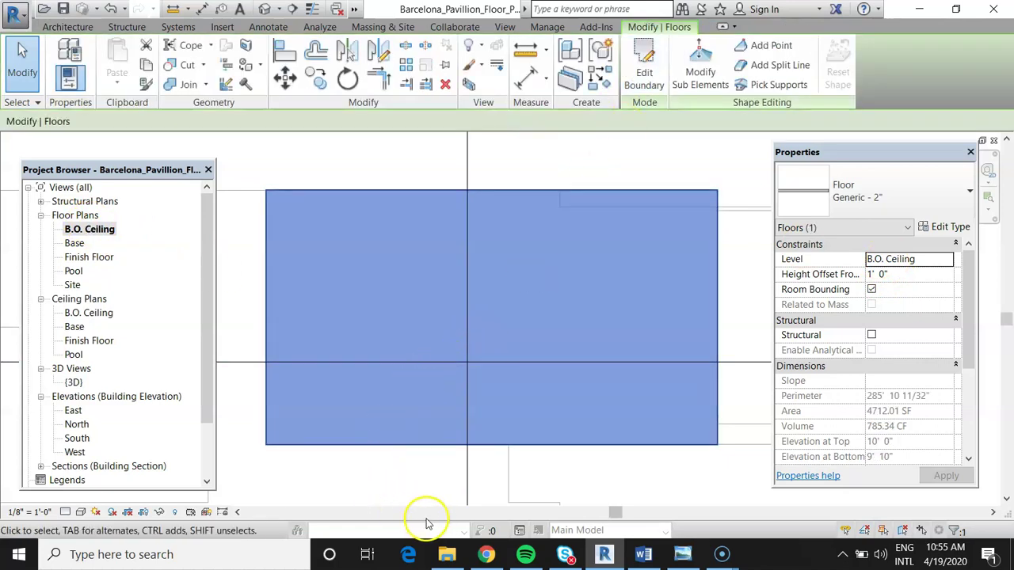
# Step: Open the {3D} view and examine how the 2" floor overhangs the 10" roof slab at the corners and edges
pyautogui.doubleClick(73, 383)
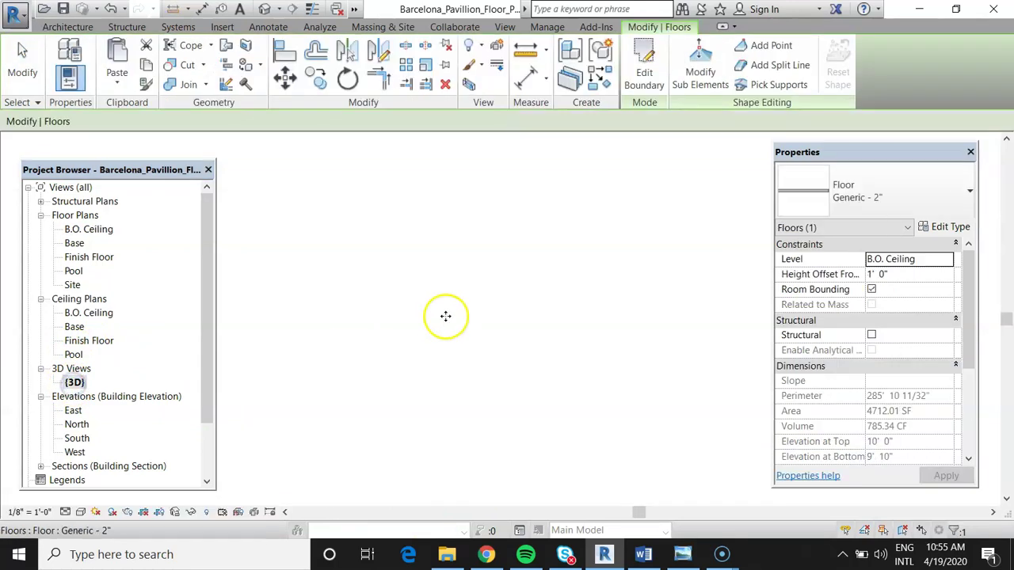
pyautogui.click(616, 392)
pyautogui.scroll(5, 621, 388)
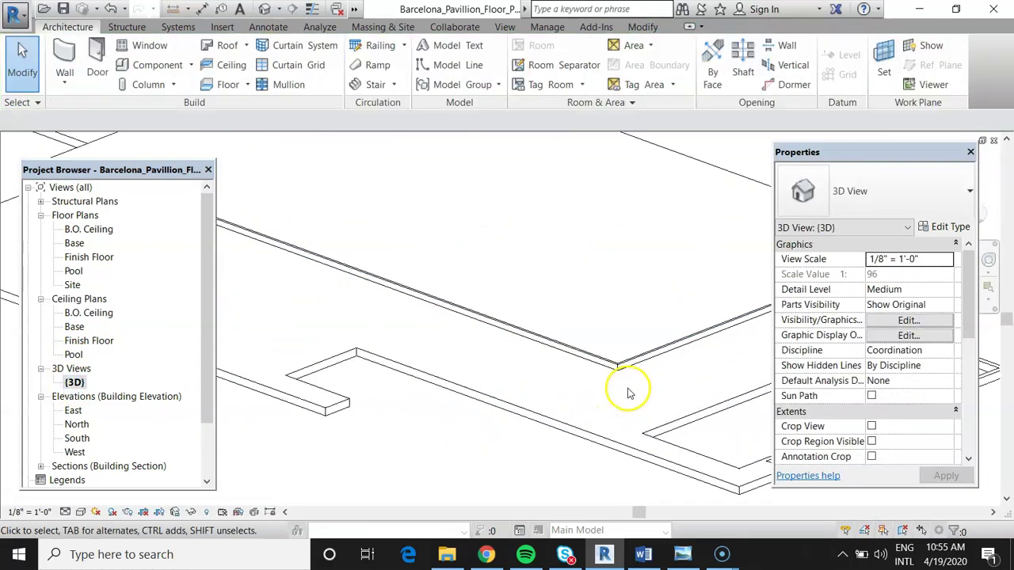
pyautogui.scroll(-5, 628, 383)
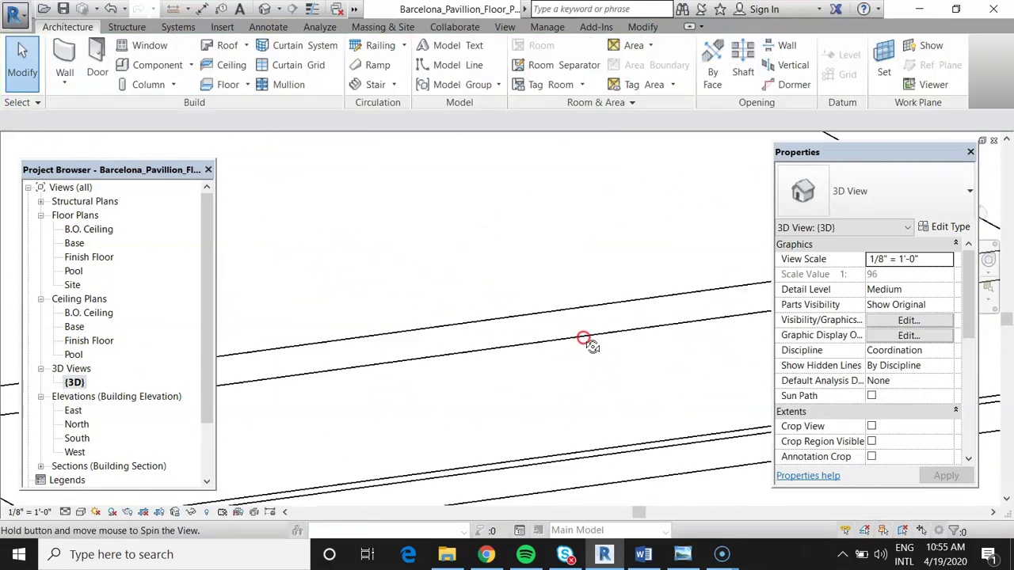
pyautogui.keyDown('shift'); pyautogui.moveTo(490, 373); pyautogui.dragTo(507, 245, button='middle'); pyautogui.keyUp('shift')
pyautogui.scroll(-2, 507, 317)
pyautogui.scroll(8, 515, 285)
pyautogui.scroll(3, 482, 233)
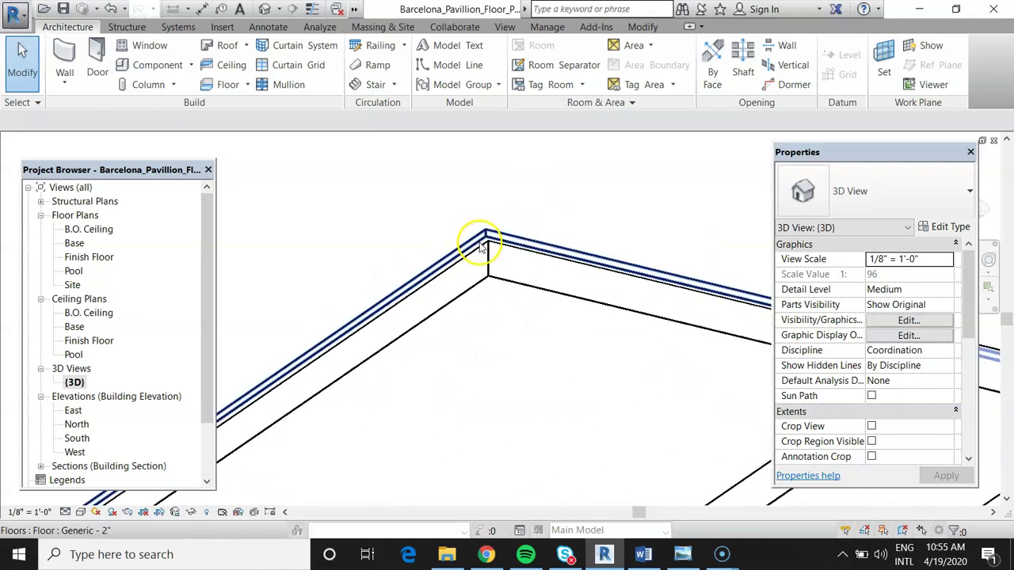
pyautogui.keyDown('shift'); pyautogui.moveTo(471, 291); pyautogui.dragTo(633, 469, button='middle'); pyautogui.keyUp('shift')
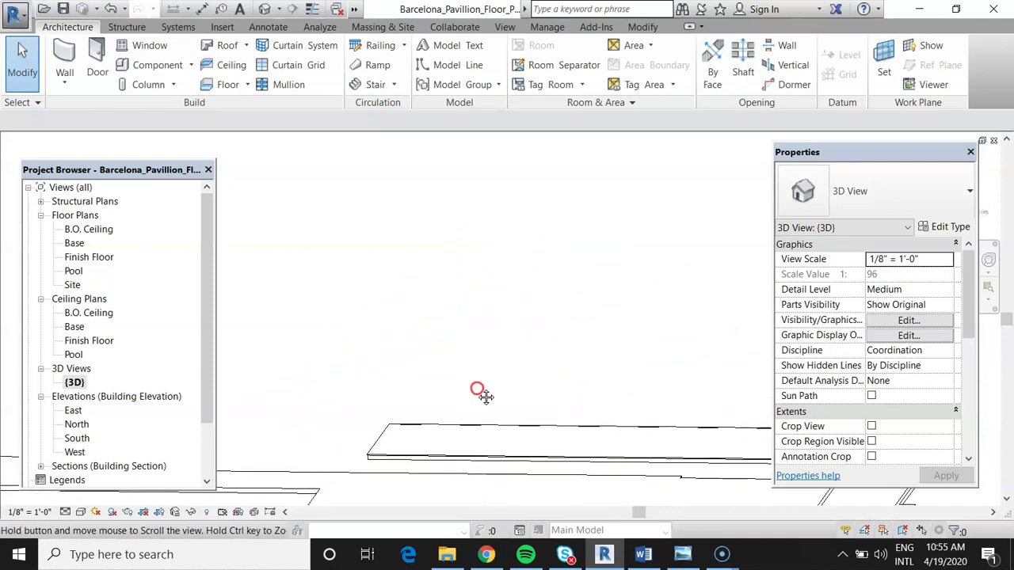
pyautogui.keyDown('shift'); pyautogui.moveTo(480, 391); pyautogui.dragTo(566, 409, button='middle'); pyautogui.keyUp('shift')
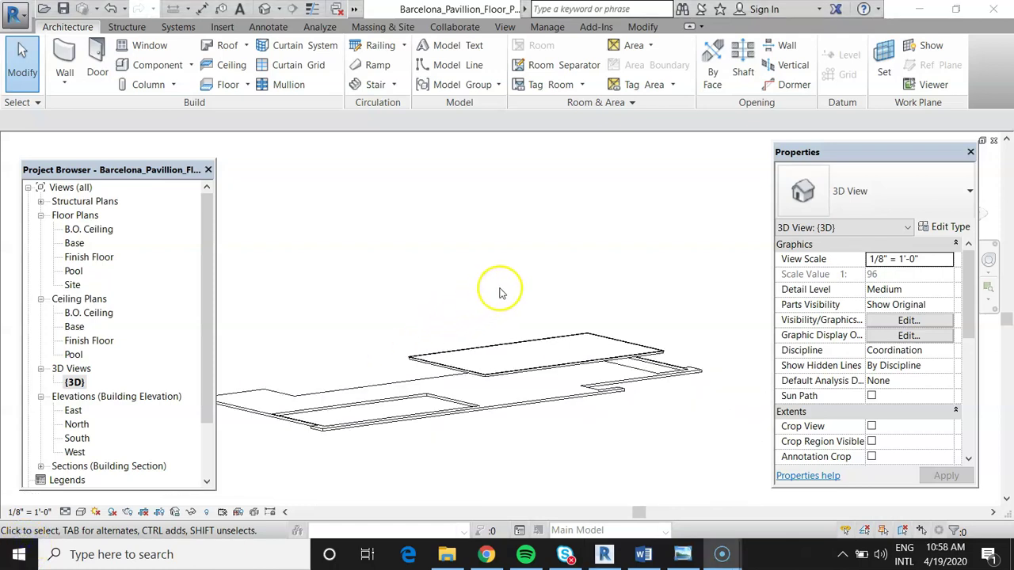
pyautogui.scroll(-4, 498, 290)
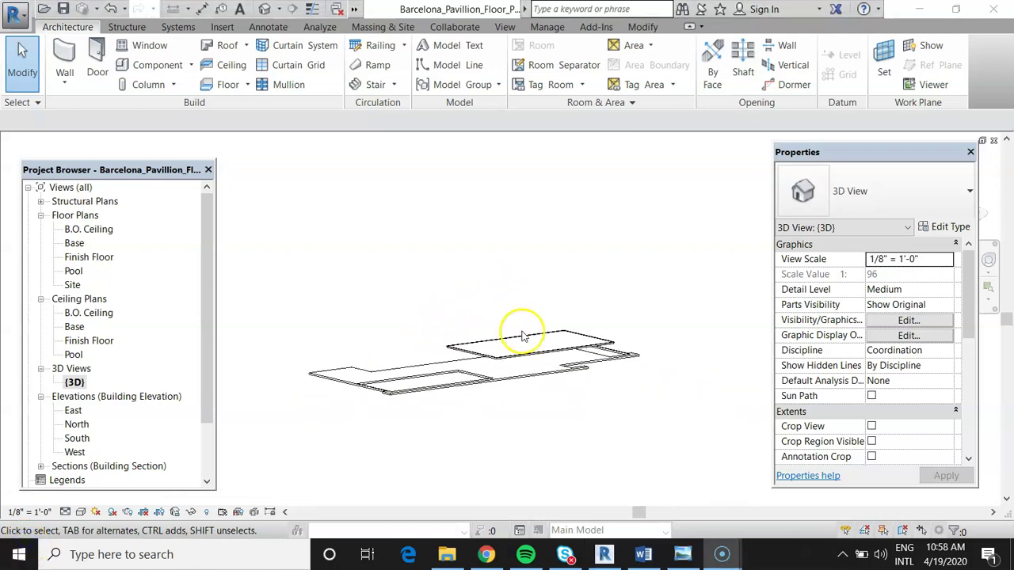
# Step: Orbit the 3D model to a higher angle and compare it with the physical model photo in Windows Photo Viewer
pyautogui.click(466, 403)
pyautogui.keyDown('shift'); pyautogui.moveTo(483, 423); pyautogui.dragTo(426, 373, button='middle'); pyautogui.keyUp('shift')
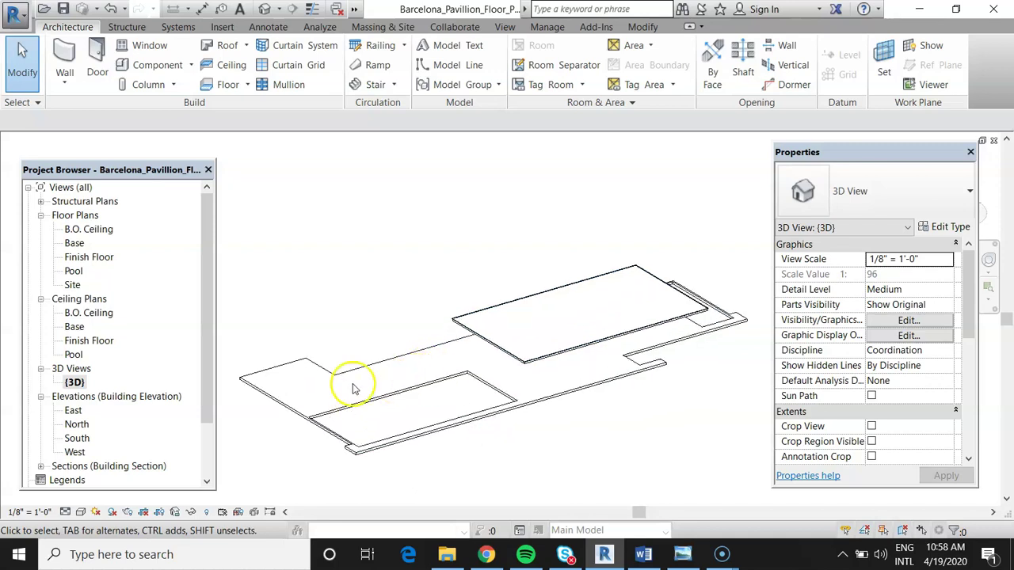
pyautogui.click(683, 556)
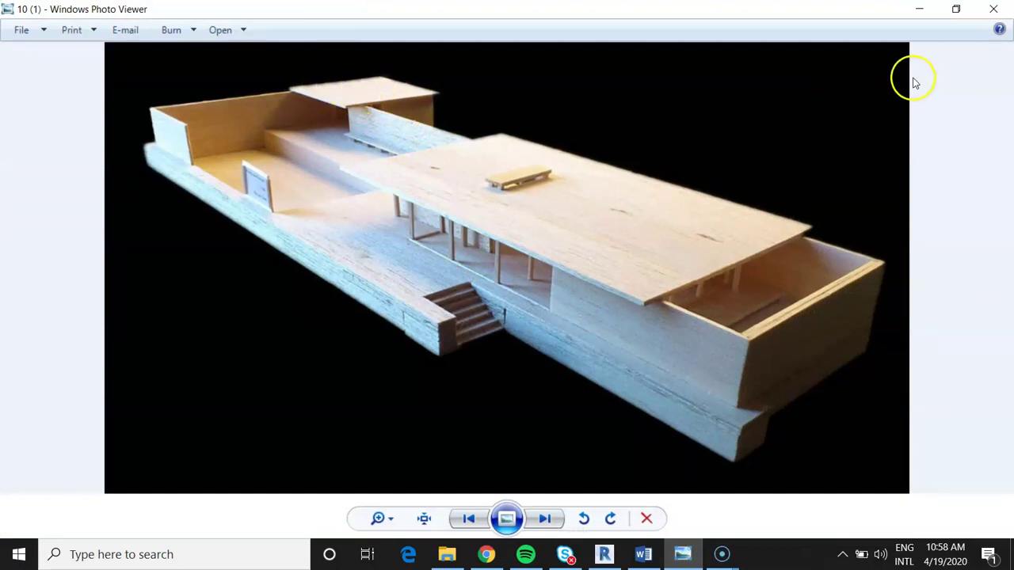
pyautogui.click(919, 10)
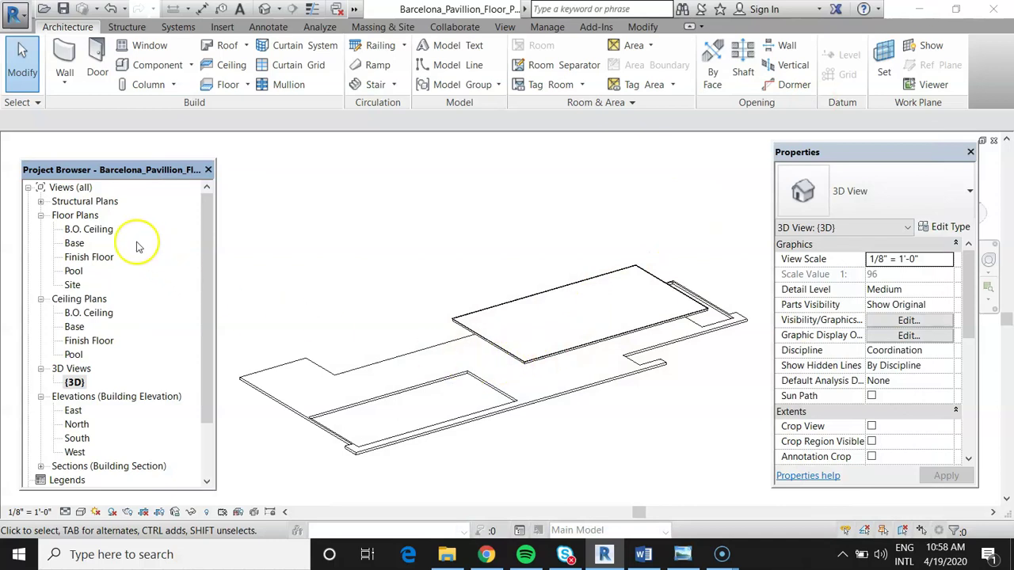
# Step: Open the Finish Floor plan and examine the dashed outline of the smaller roof, then the whole pavilion layout
pyautogui.doubleClick(79, 259)
pyautogui.scroll(-3, 668, 400)
pyautogui.scroll(6, 328, 283)
pyautogui.scroll(1, 283, 309)
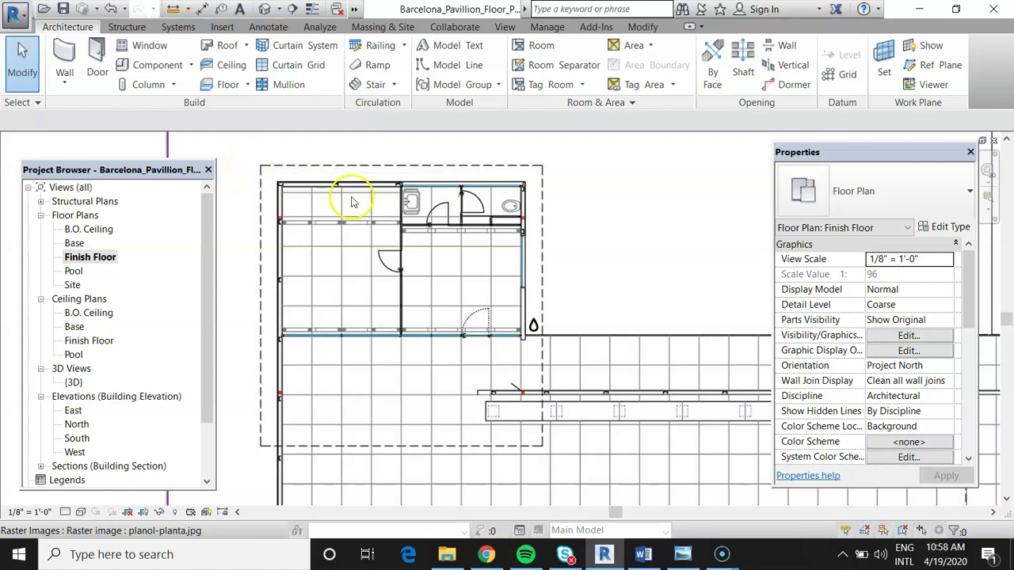
pyautogui.scroll(-5, 340, 296)
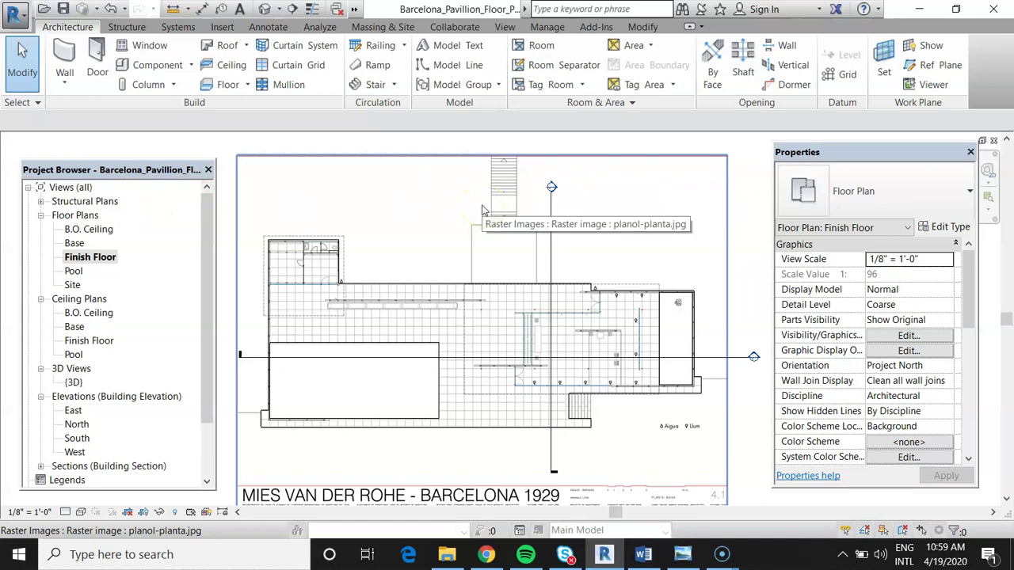
pyautogui.scroll(-1, 586, 214)
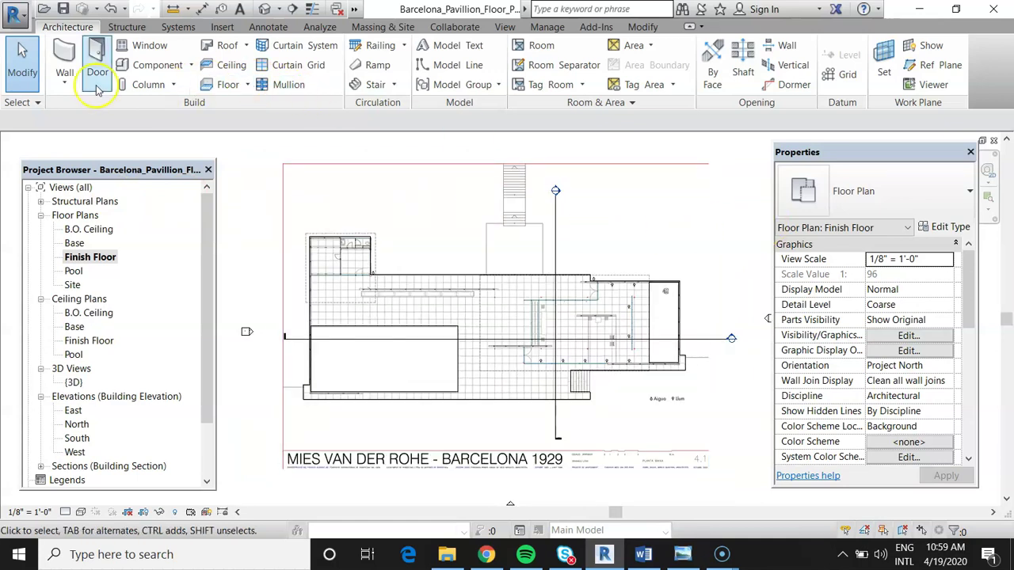
# Step: Start a new architectural floor in the Finish Floor plan using the Generic - 12" type
pyautogui.click(248, 86)
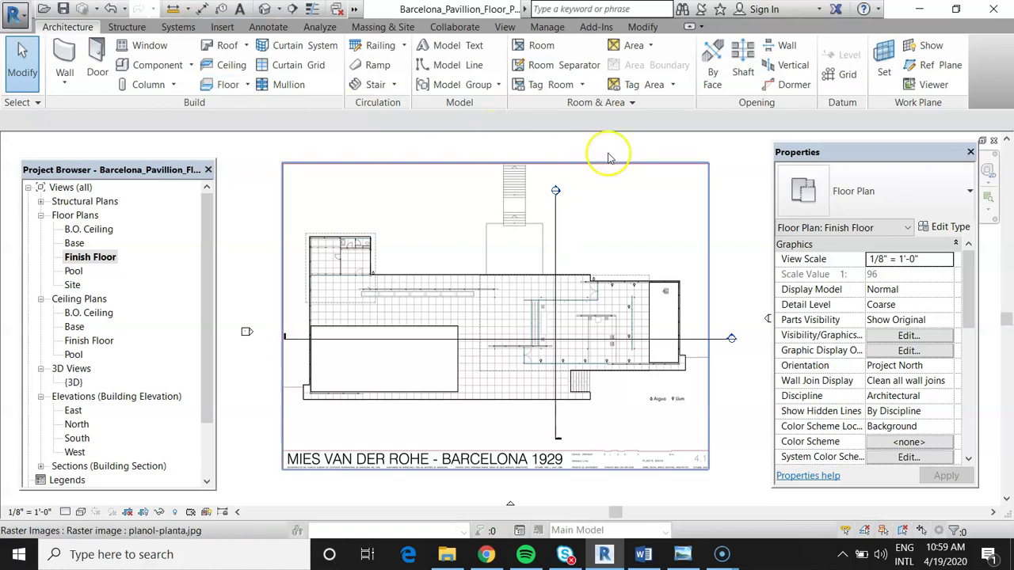
pyautogui.click(248, 86)
pyautogui.click(255, 107)
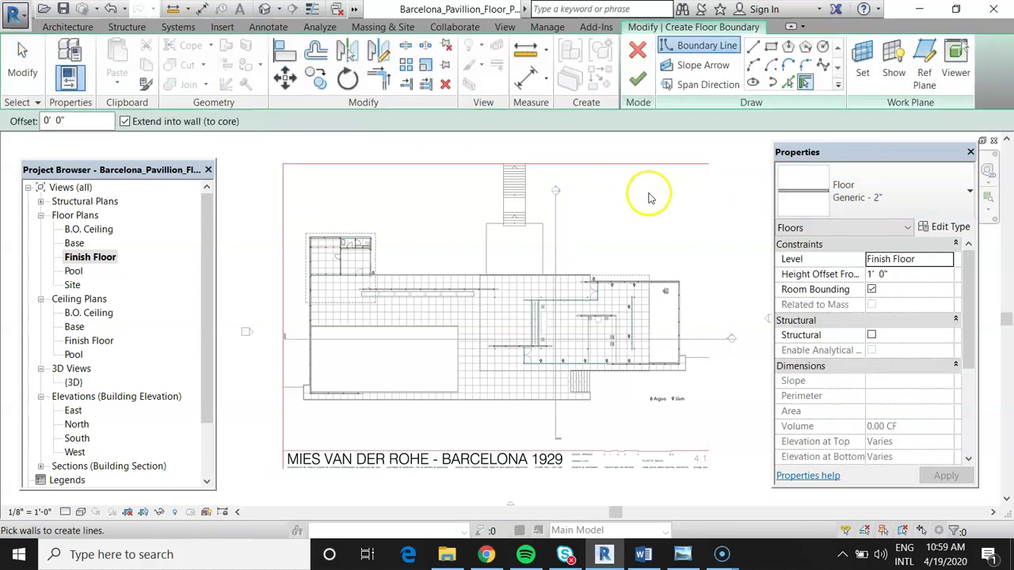
pyautogui.click(884, 200)
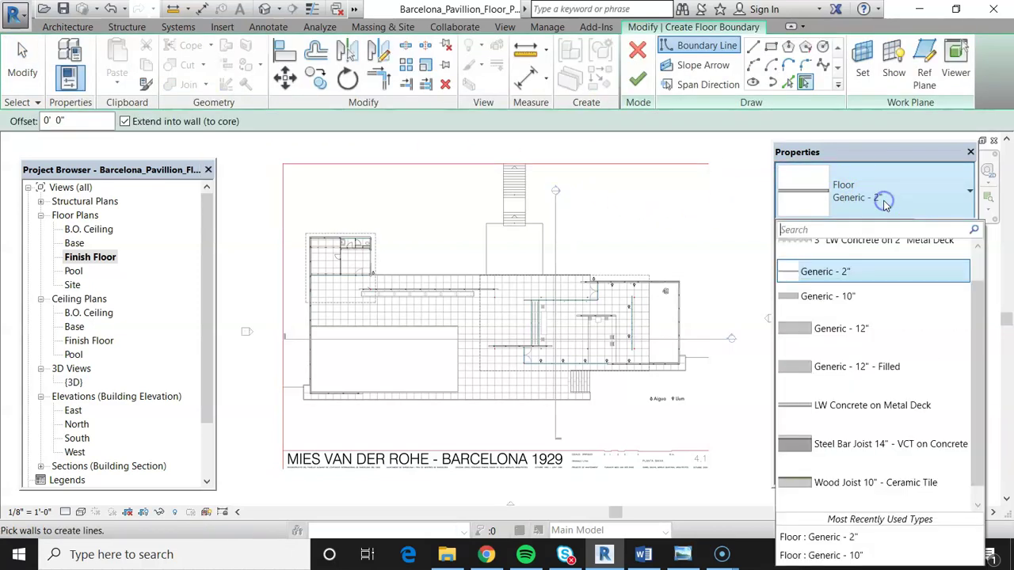
pyautogui.click(875, 331)
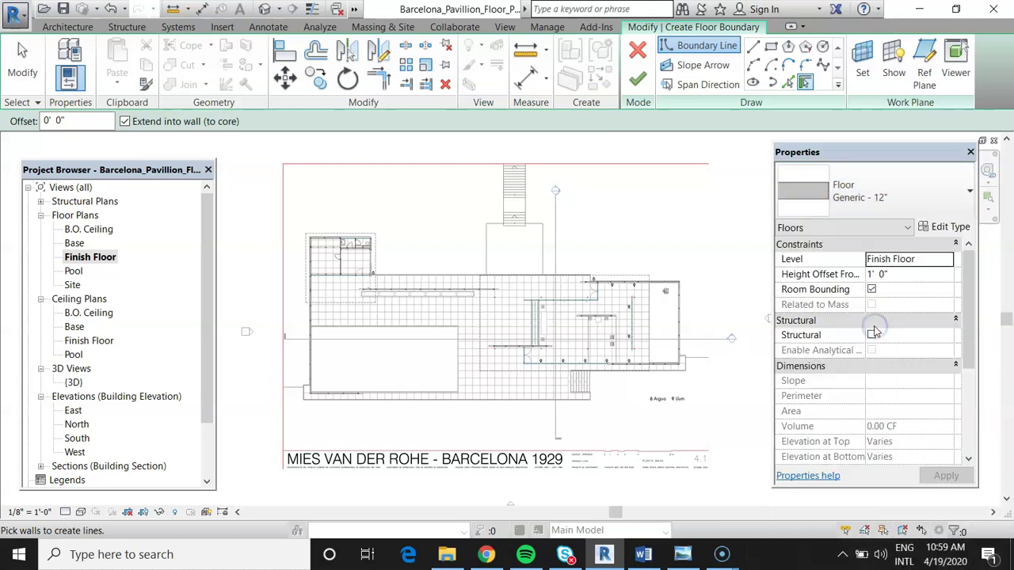
pyautogui.scroll(-1, 414, 305)
pyautogui.scroll(-1, 543, 328)
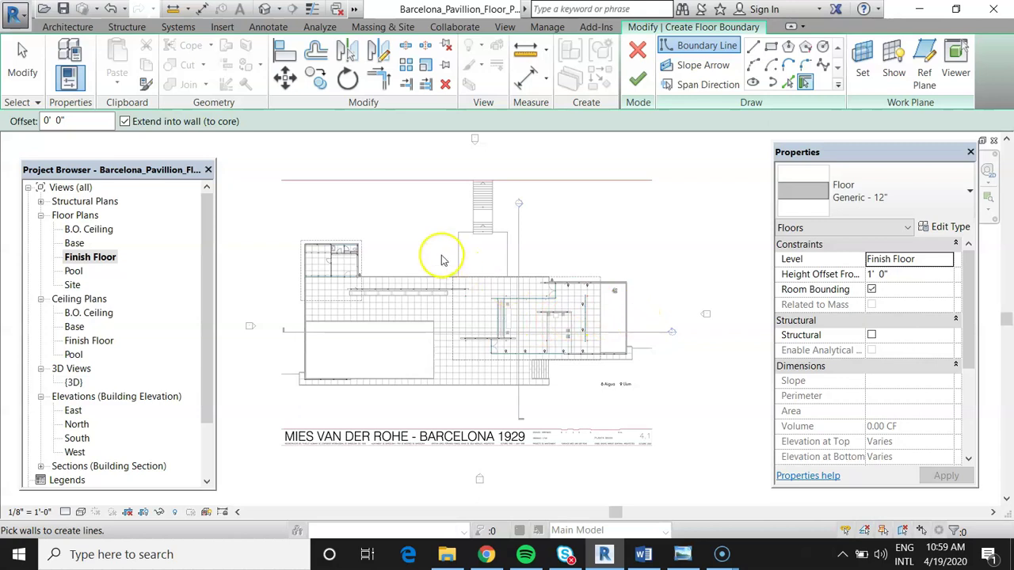
# Step: Switch to the Word instructions and check the elevations listed for the Base, Pool, Finish Floor and B.O. Ceiling levels
pyautogui.click(642, 554)
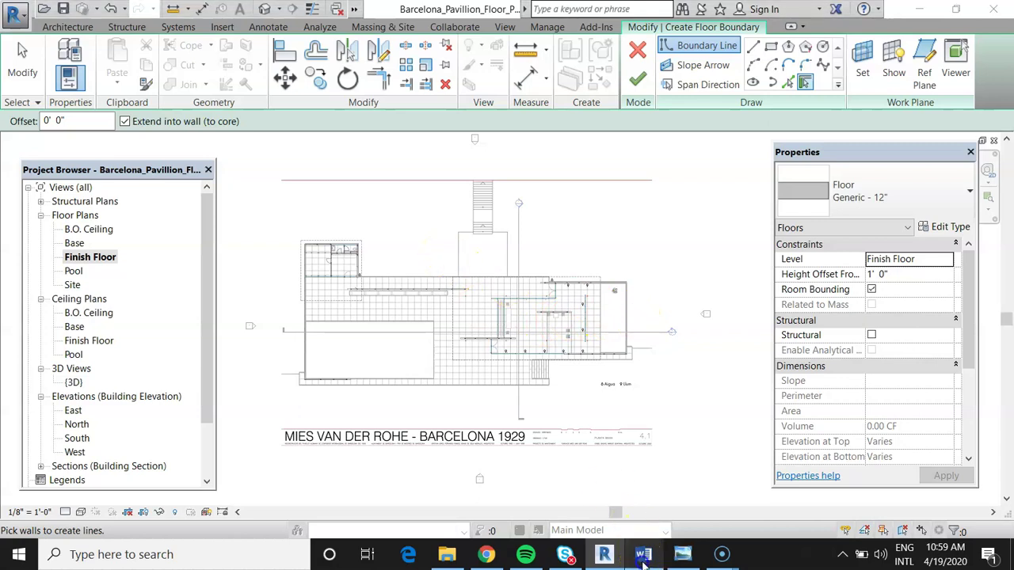
pyautogui.scroll(15, 510, 335)
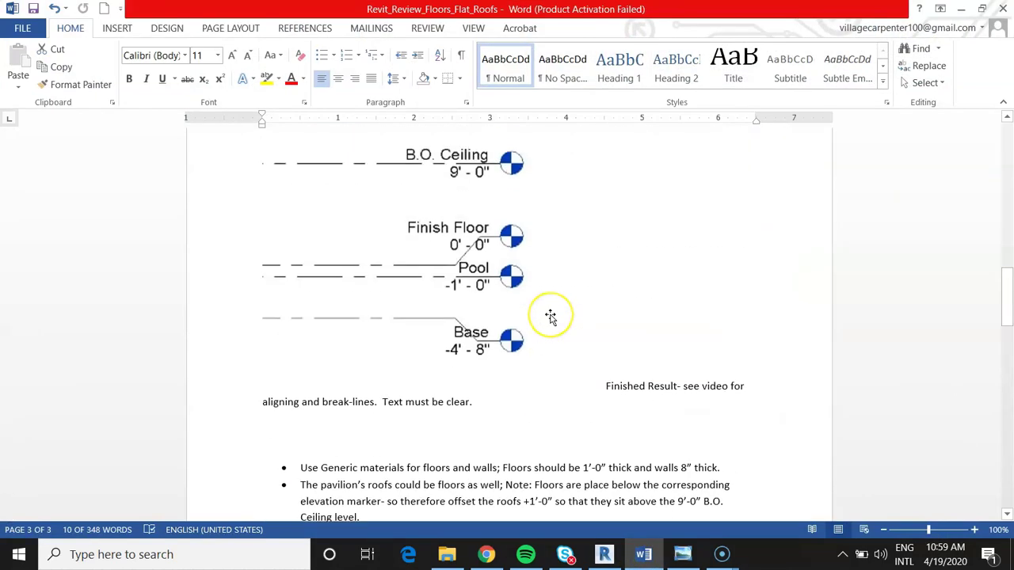
pyautogui.scroll(1, 550, 317)
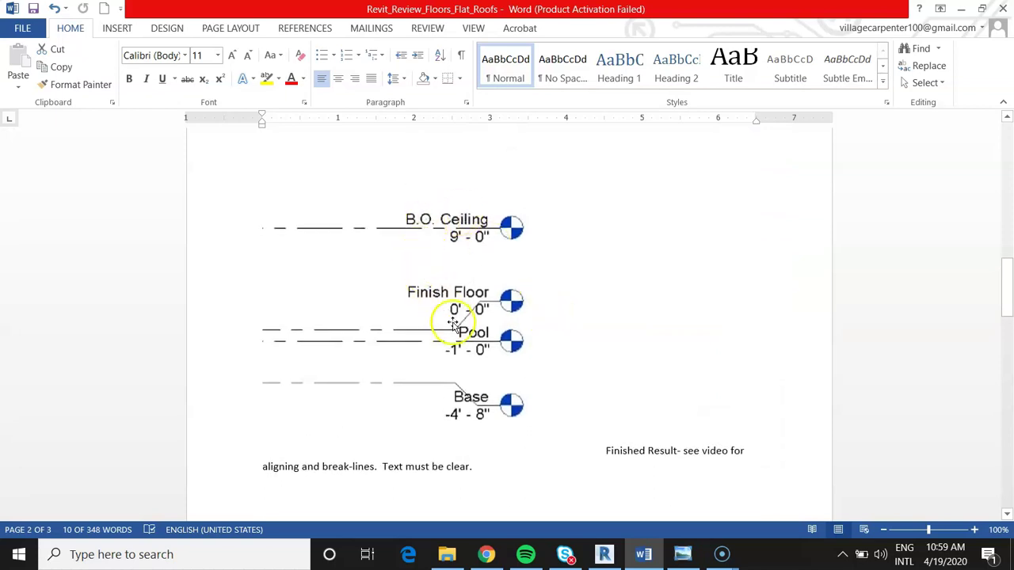
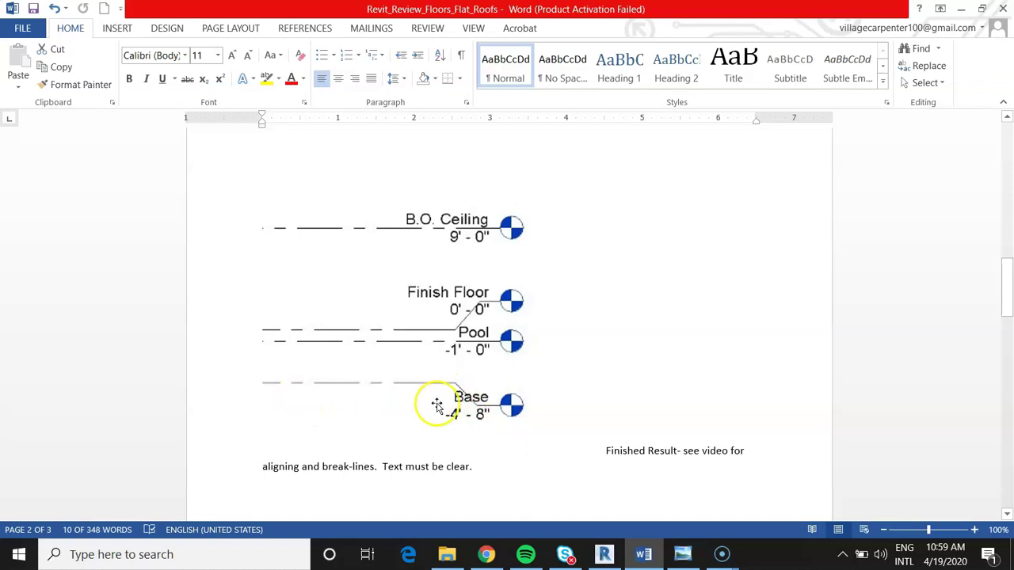
pyautogui.click(960, 9)
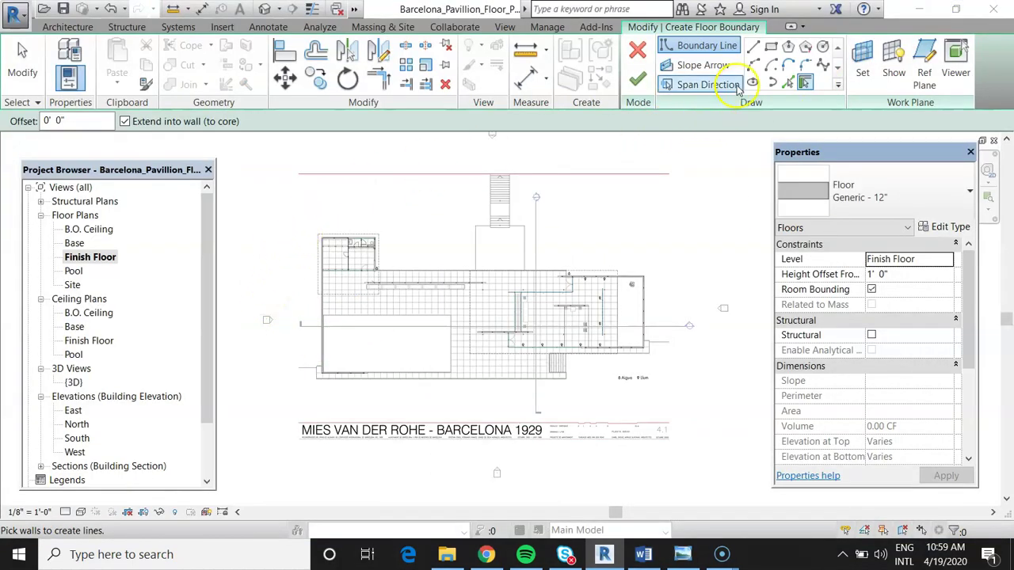
# Step: Set the new floor's level to Base and sketch a 320' by 148' rectangular boundary around the whole pavilion plan
pyautogui.click(932, 260)
pyautogui.click(947, 260)
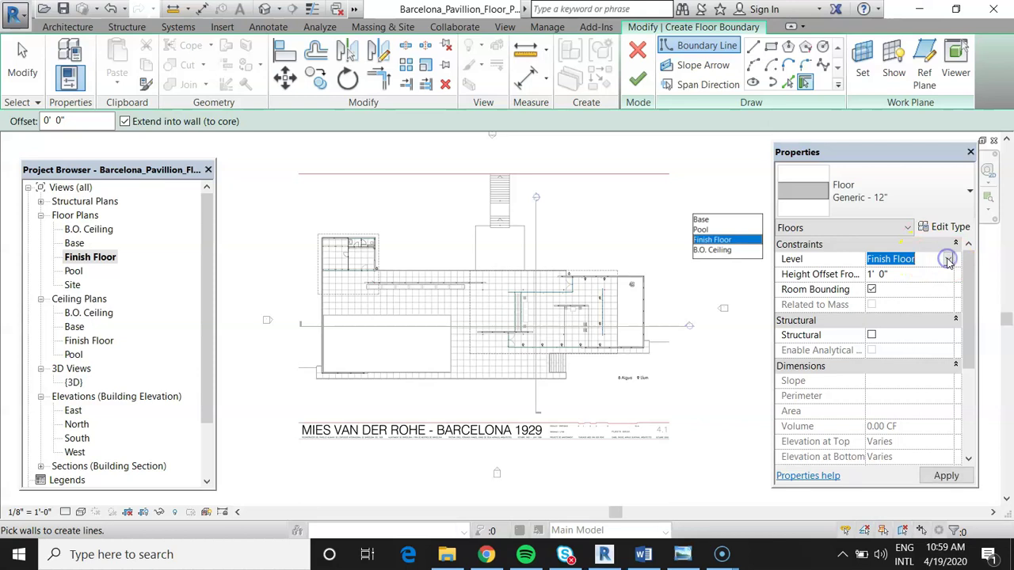
pyautogui.click(701, 221)
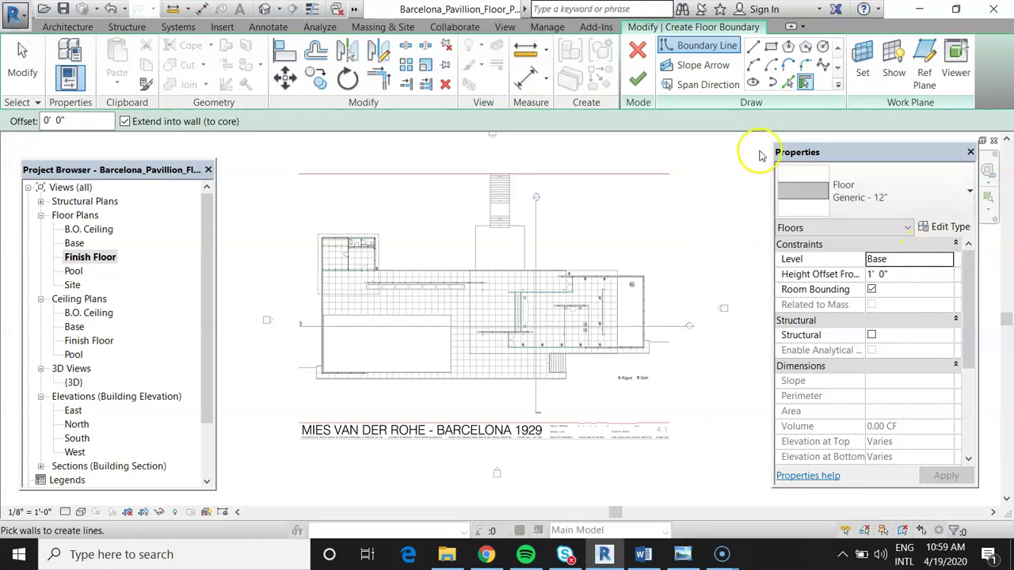
pyautogui.click(770, 46)
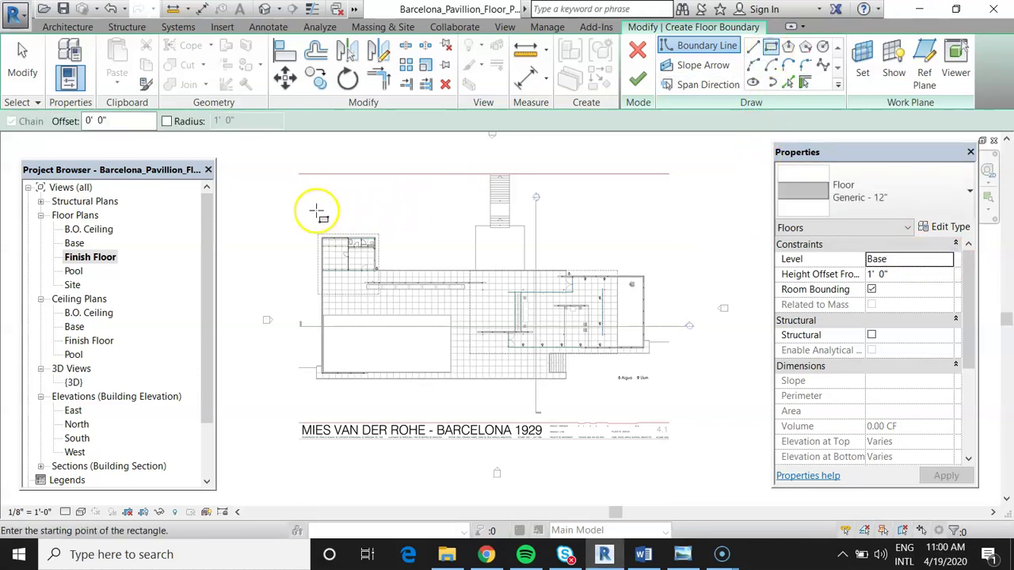
pyautogui.click(246, 209)
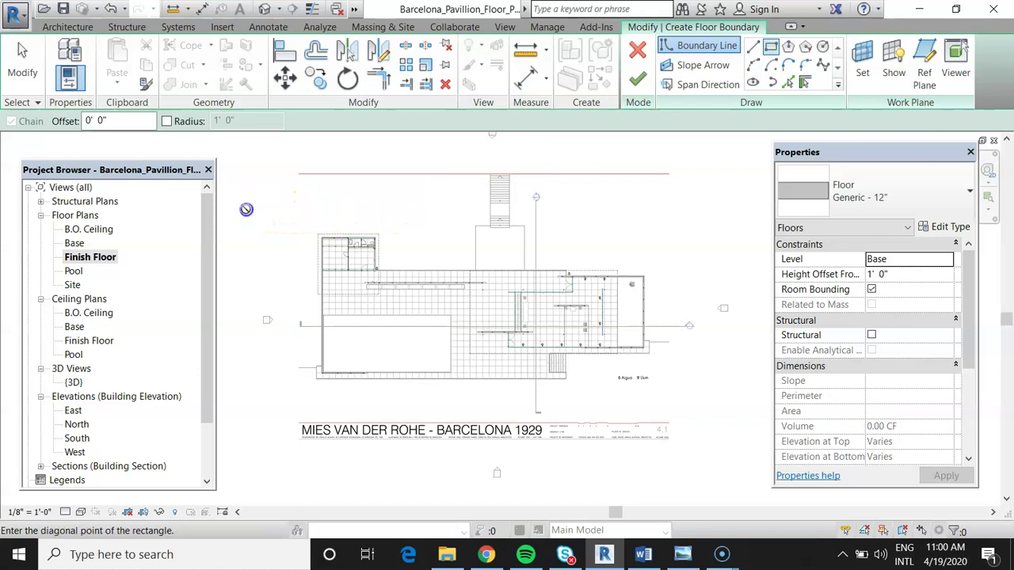
pyautogui.click(762, 453)
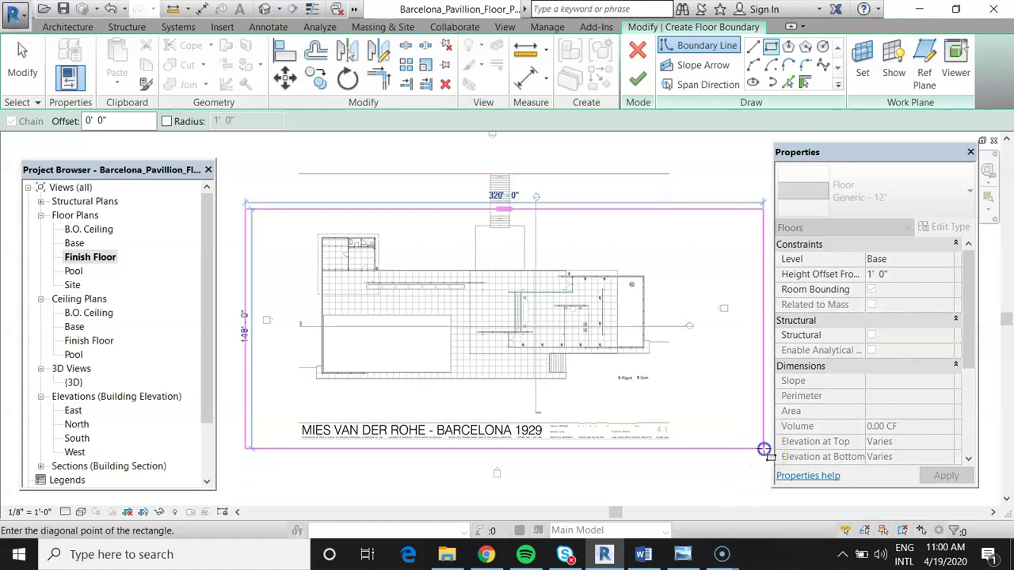
pyautogui.click(762, 450)
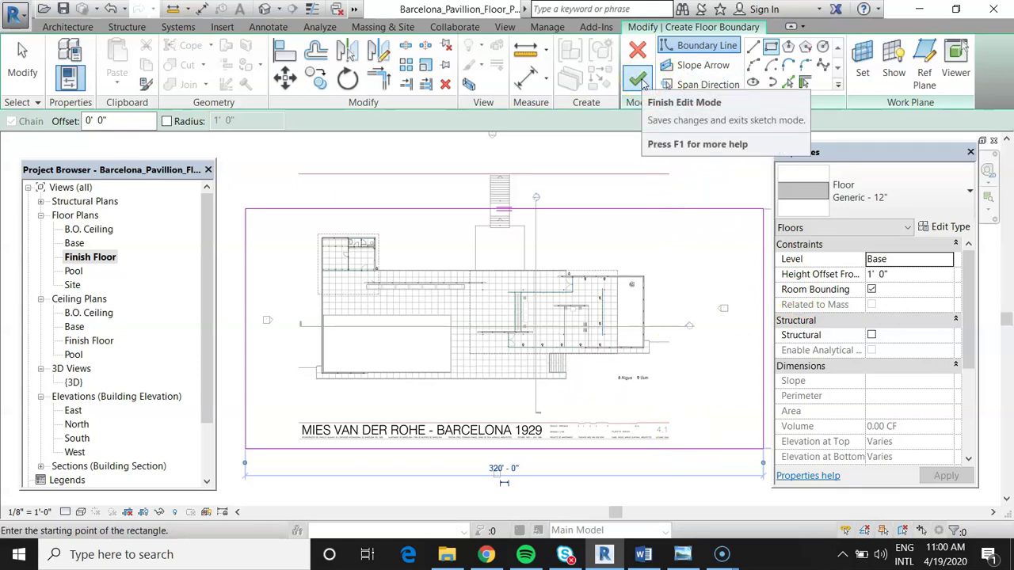
# Step: Set the floor's height offset from the Base level to 0' 0" and finish the floor sketch
pyautogui.click(877, 274)
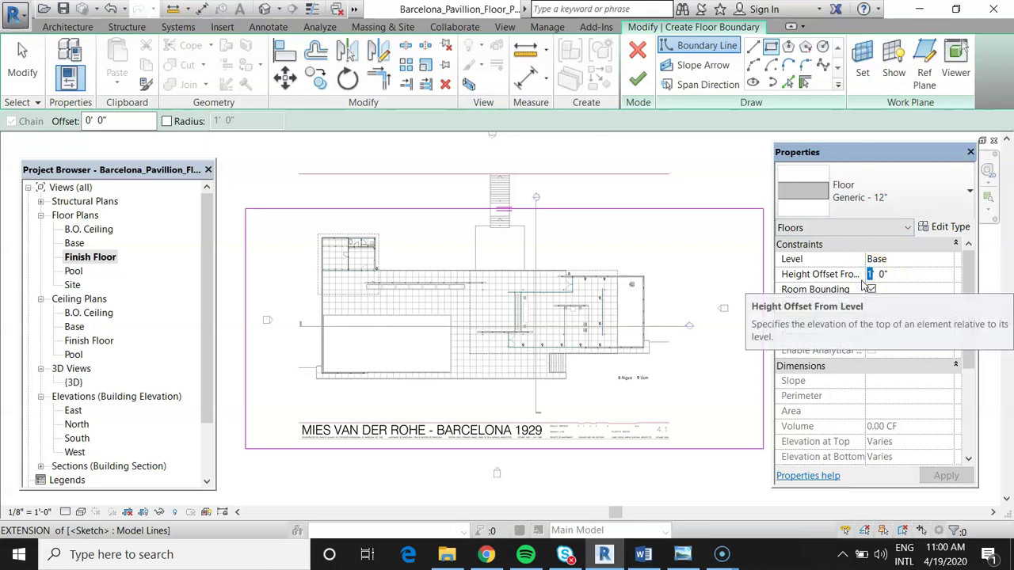
pyautogui.write('0')
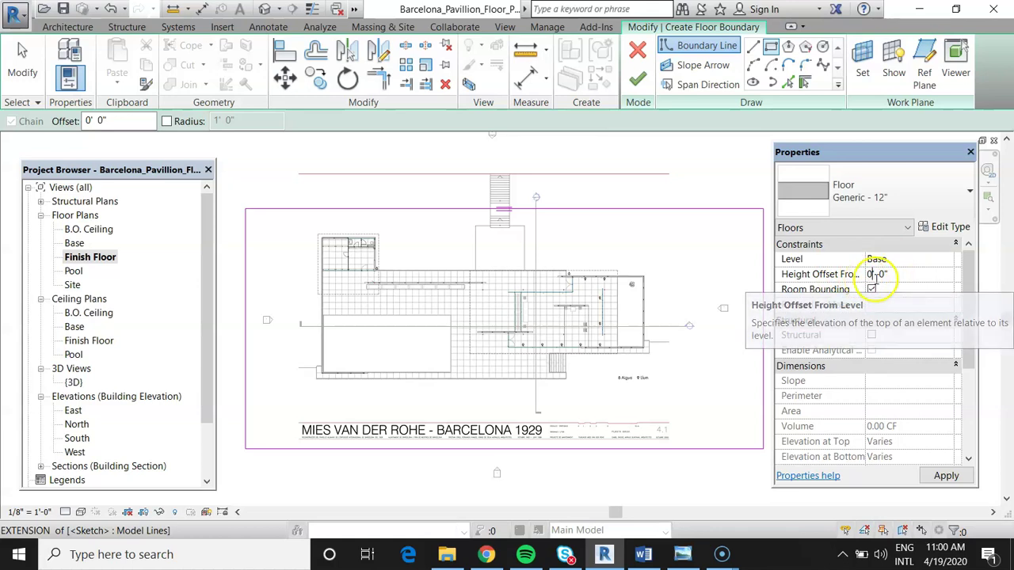
pyautogui.click(941, 475)
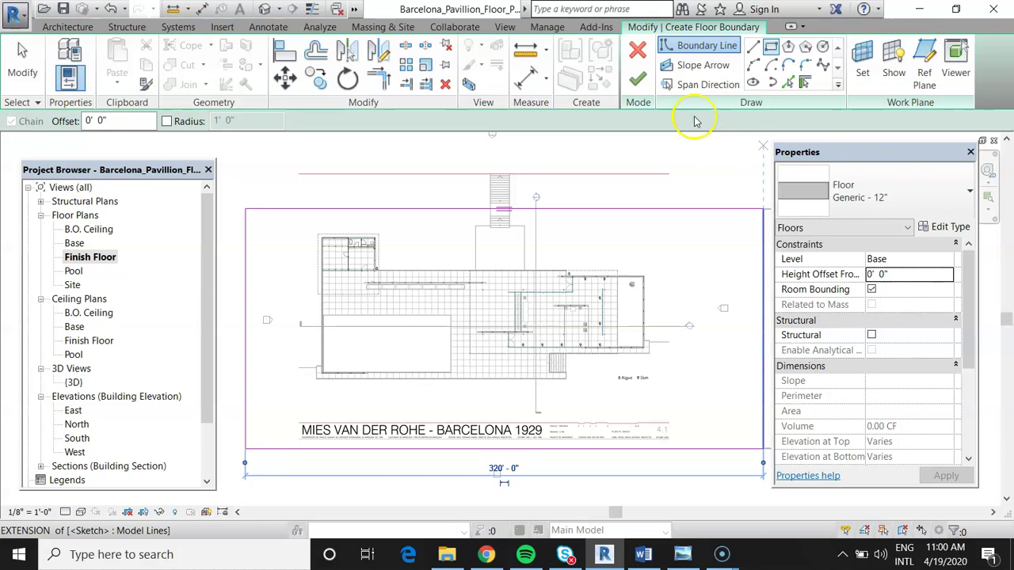
pyautogui.click(637, 78)
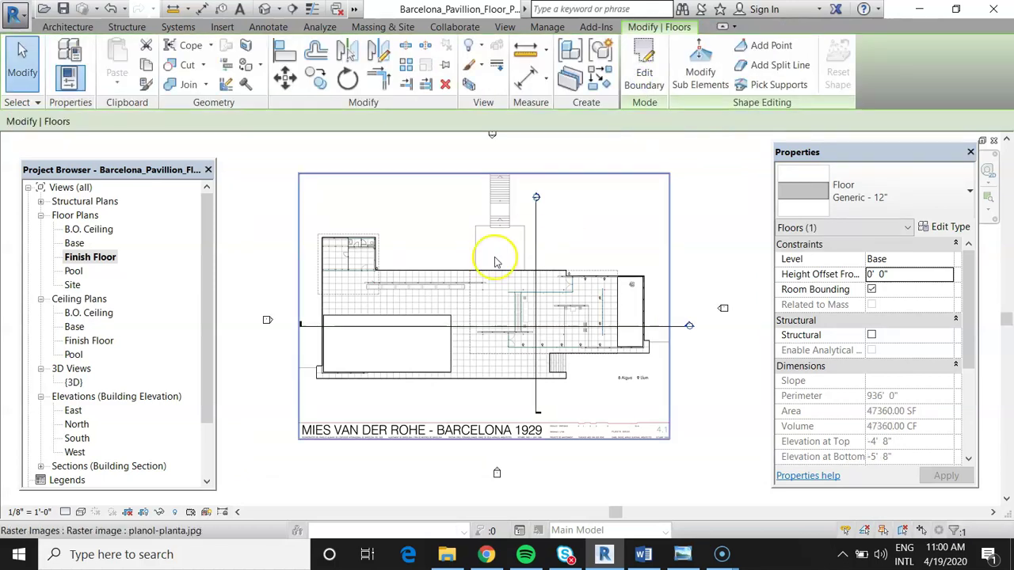
# Step: Open the {3D} view and examine the new base floor beneath the pavilion's floor and roof from several angles
pyautogui.scroll(-2, 467, 271)
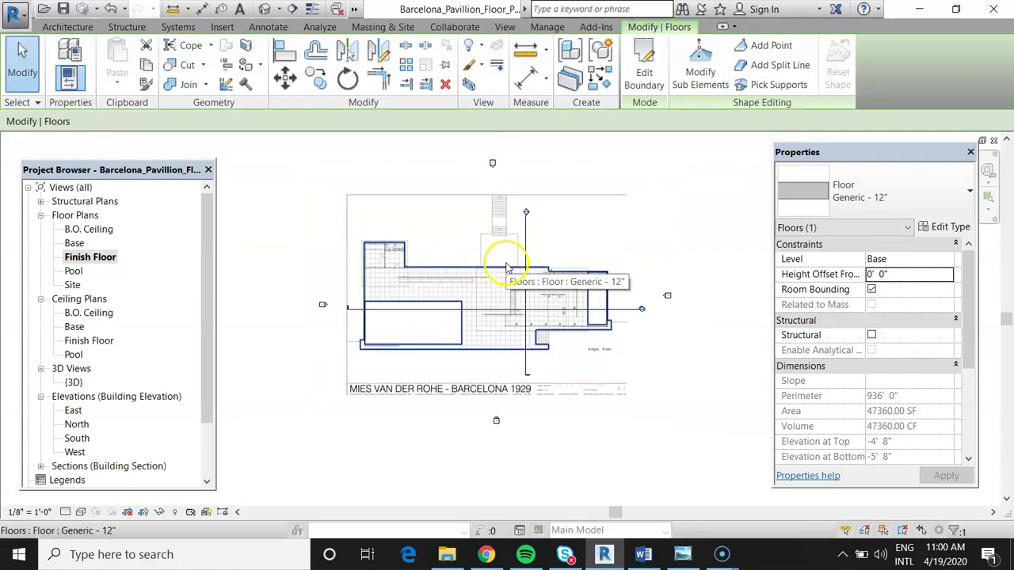
pyautogui.doubleClick(74, 383)
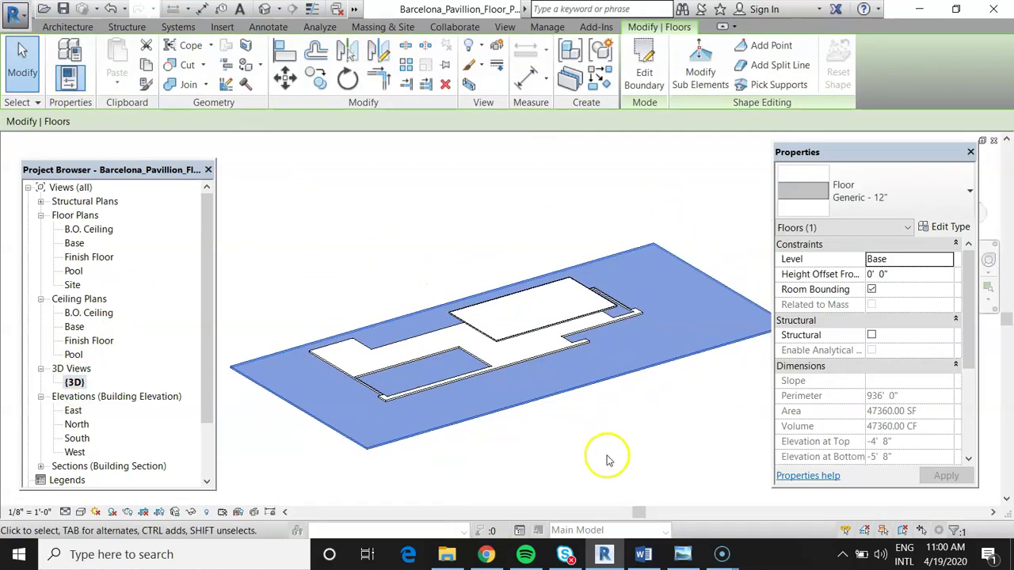
pyautogui.click(607, 458)
pyautogui.keyDown('shift'); pyautogui.moveTo(584, 407); pyautogui.dragTo(377, 362, button='middle'); pyautogui.keyUp('shift')
pyautogui.scroll(5, 503, 389)
pyautogui.keyDown('shift'); pyautogui.moveTo(505, 384); pyautogui.dragTo(498, 415, button='middle'); pyautogui.keyUp('shift')
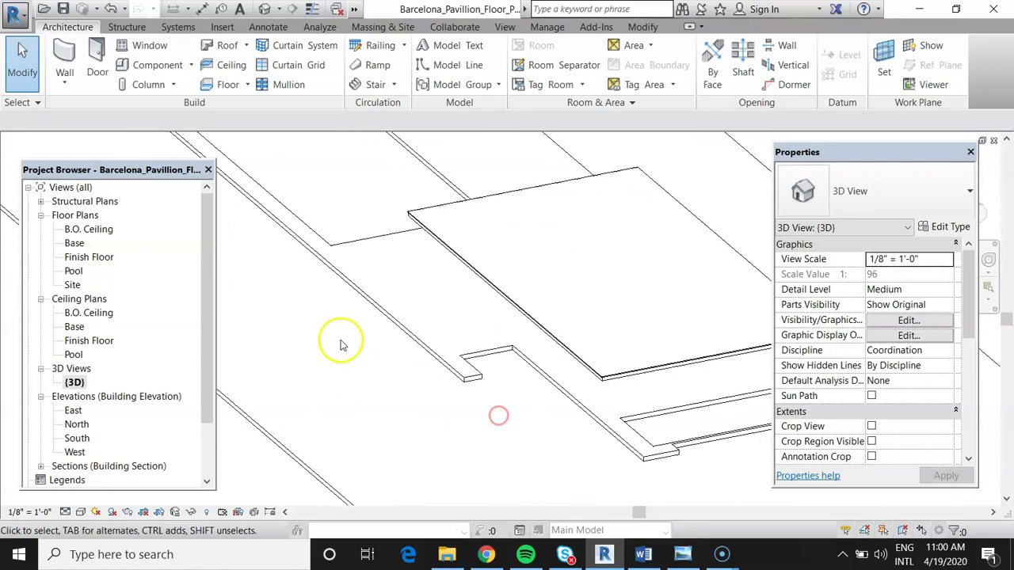
# Step: Open Section 1 from the Finish Floor plan and check the 12" base floor's position against the Base level
pyautogui.doubleClick(101, 255)
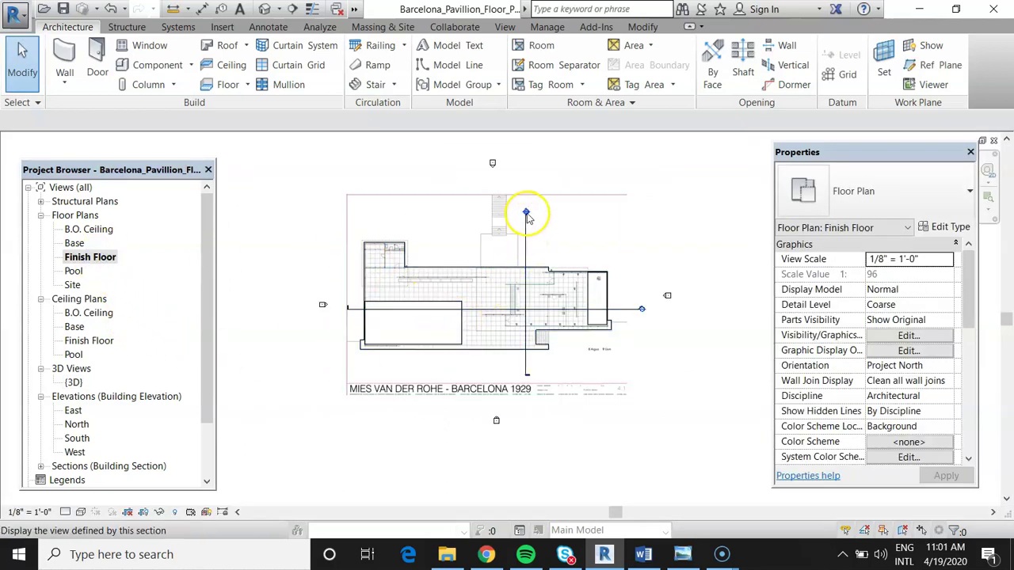
pyautogui.doubleClick(526, 215)
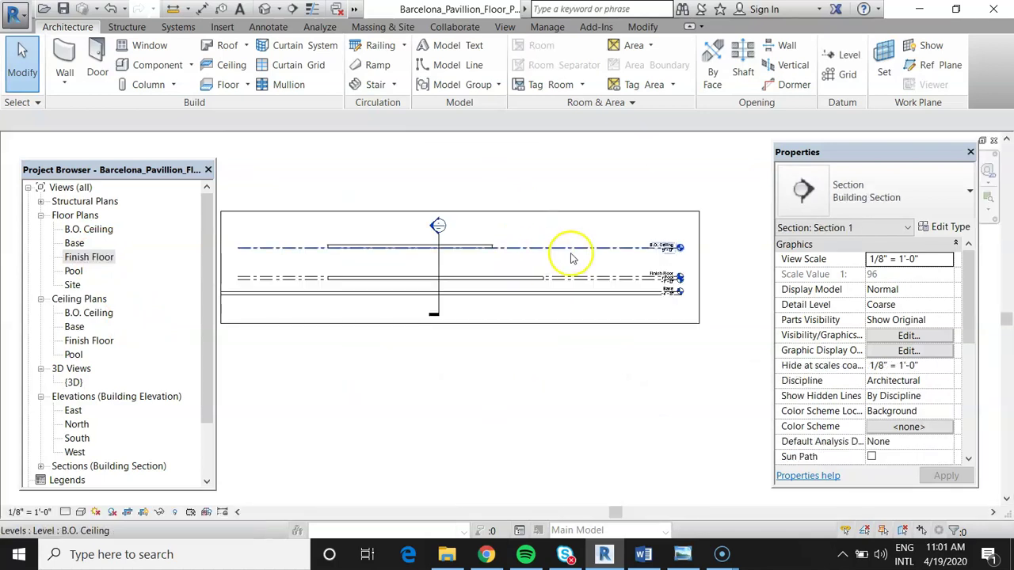
pyautogui.click(491, 294)
pyautogui.scroll(3, 697, 292)
pyautogui.scroll(3, 719, 299)
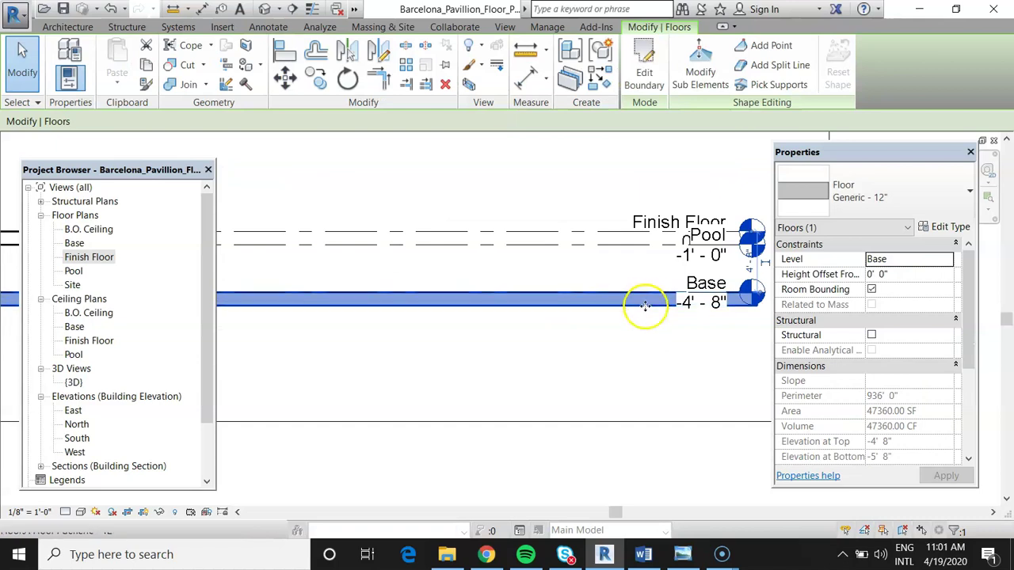
pyautogui.scroll(-3, 724, 301)
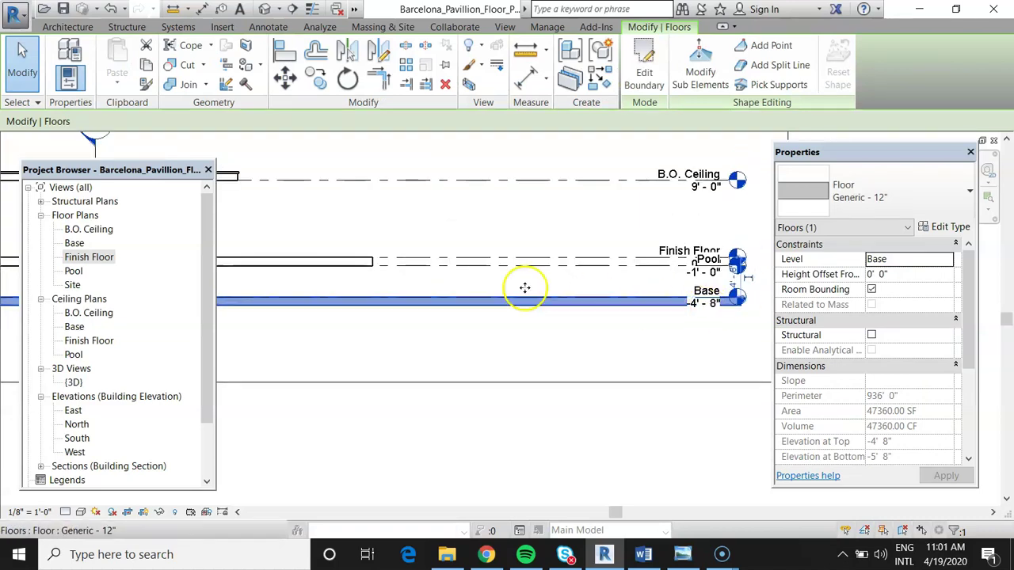
pyautogui.scroll(-5, 584, 294)
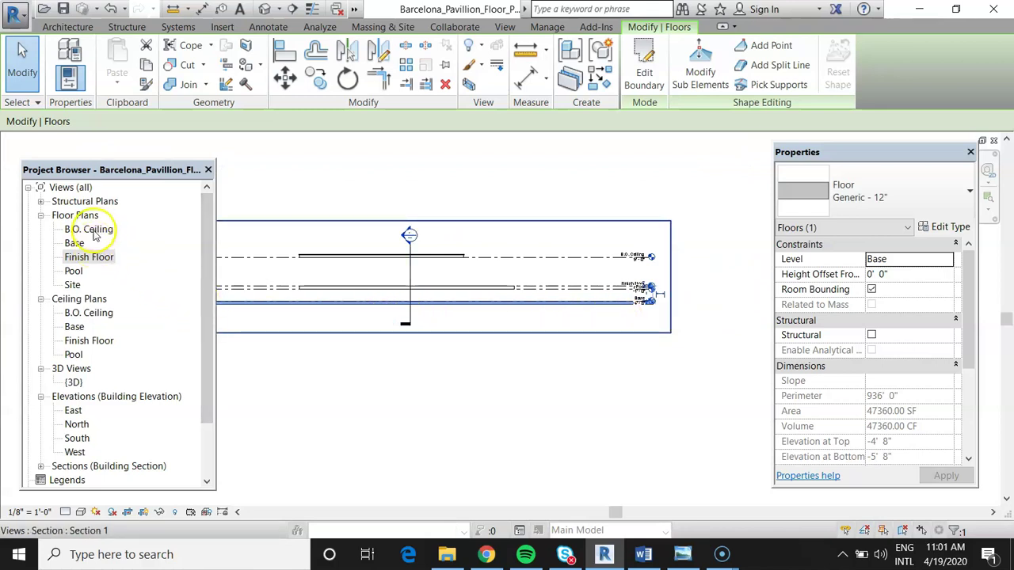
# Step: Open the Finish Floor plan, examine the outline of the large pool and clear the current floor selection
pyautogui.doubleClick(90, 257)
pyautogui.scroll(-1, 507, 324)
pyautogui.scroll(3, 441, 337)
pyautogui.scroll(3, 441, 337)
pyautogui.scroll(-3, 385, 324)
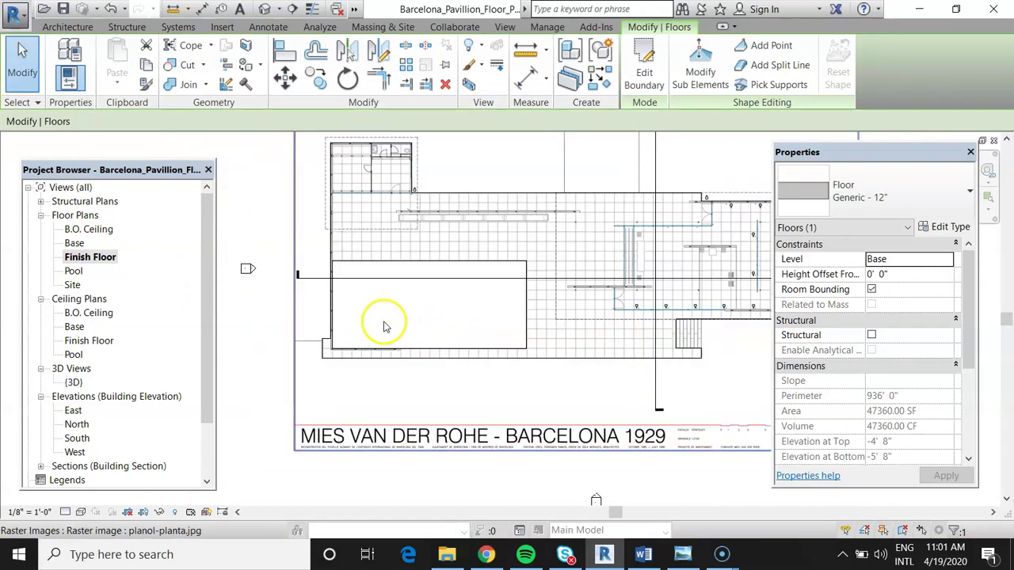
pyautogui.scroll(4, 363, 334)
pyautogui.scroll(1, 363, 333)
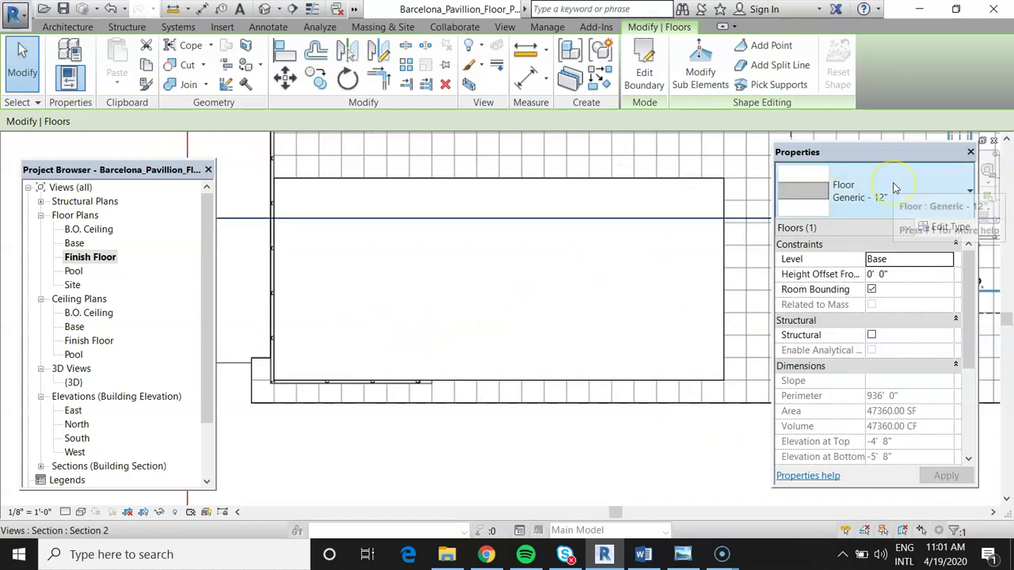
pyautogui.click(552, 181)
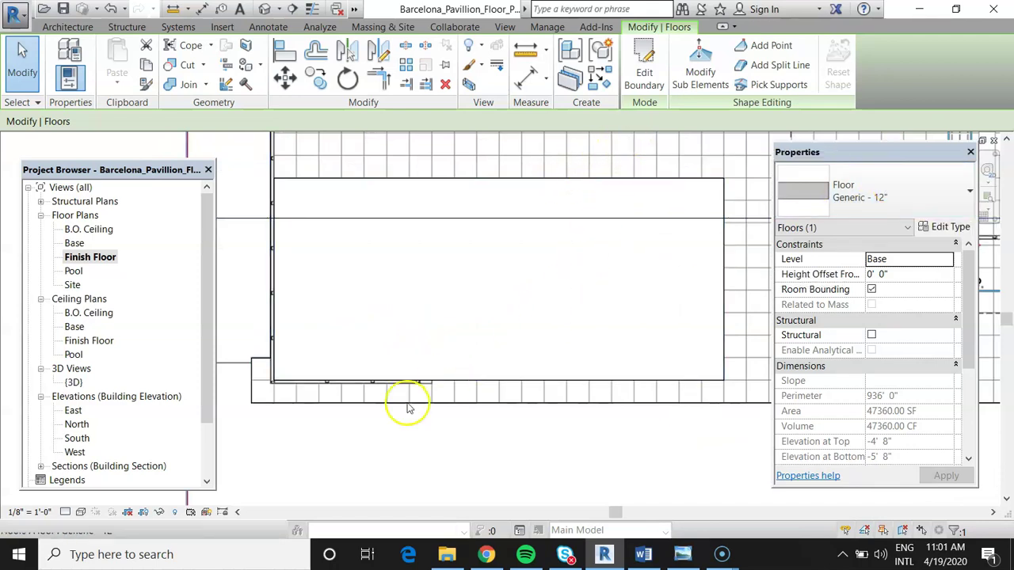
pyautogui.scroll(-3, 396, 371)
pyautogui.click(311, 295)
pyautogui.click(360, 220)
pyautogui.scroll(3, 486, 333)
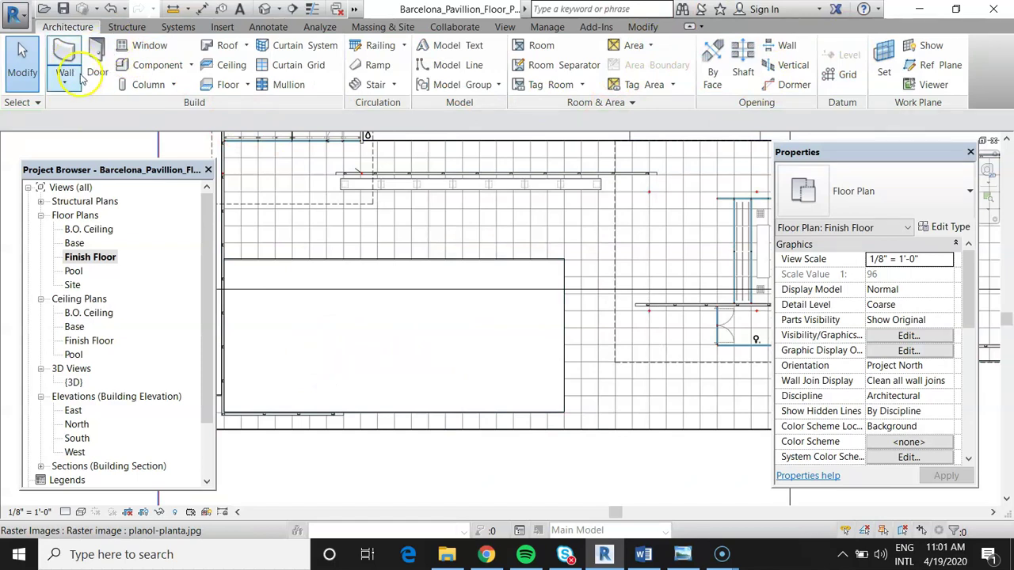
# Step: Start a new Generic 12" architectural floor and set its level to Pool
pyautogui.click(248, 85)
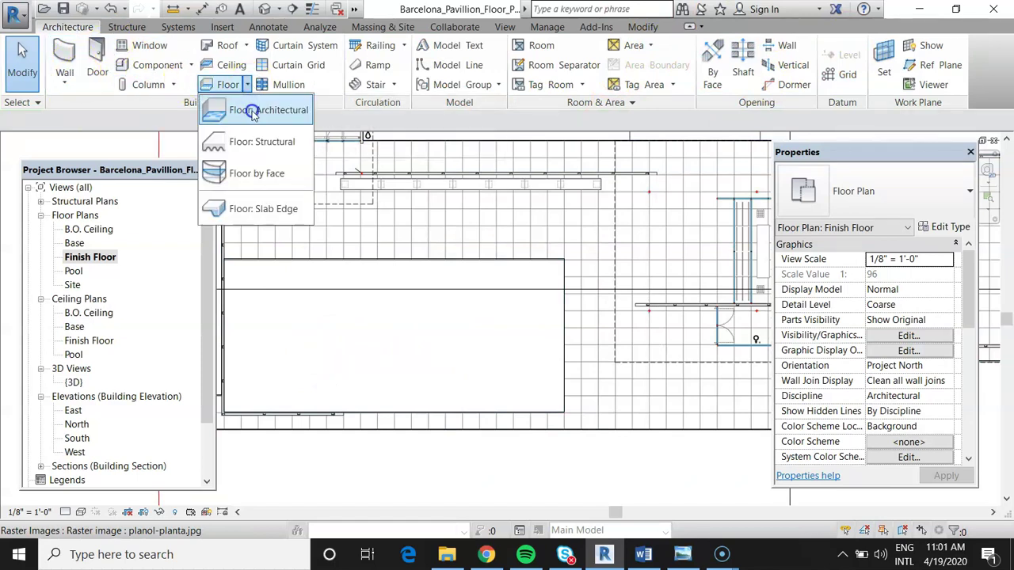
pyautogui.click(247, 103)
pyautogui.scroll(-1, 689, 264)
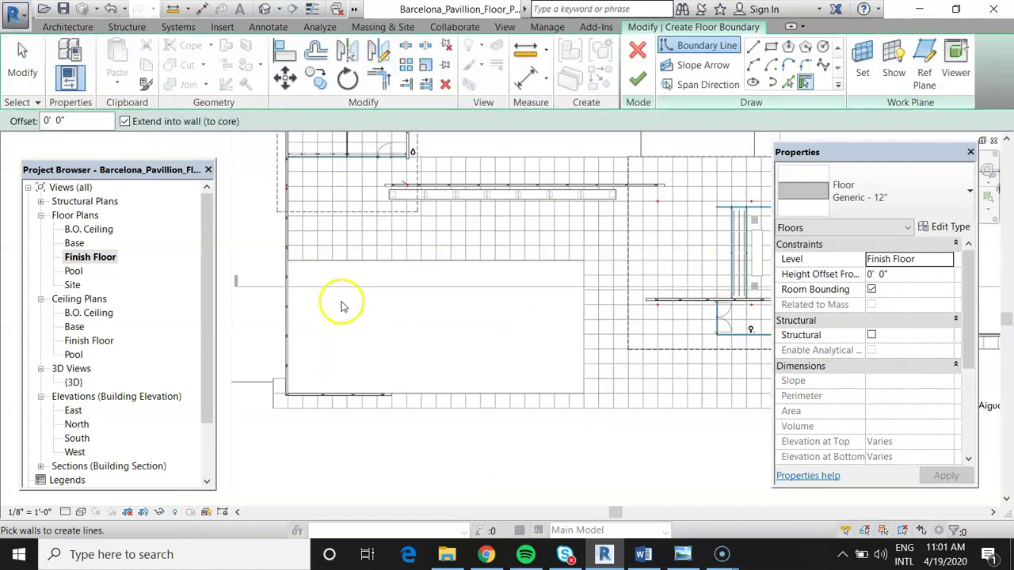
pyautogui.scroll(1, 342, 307)
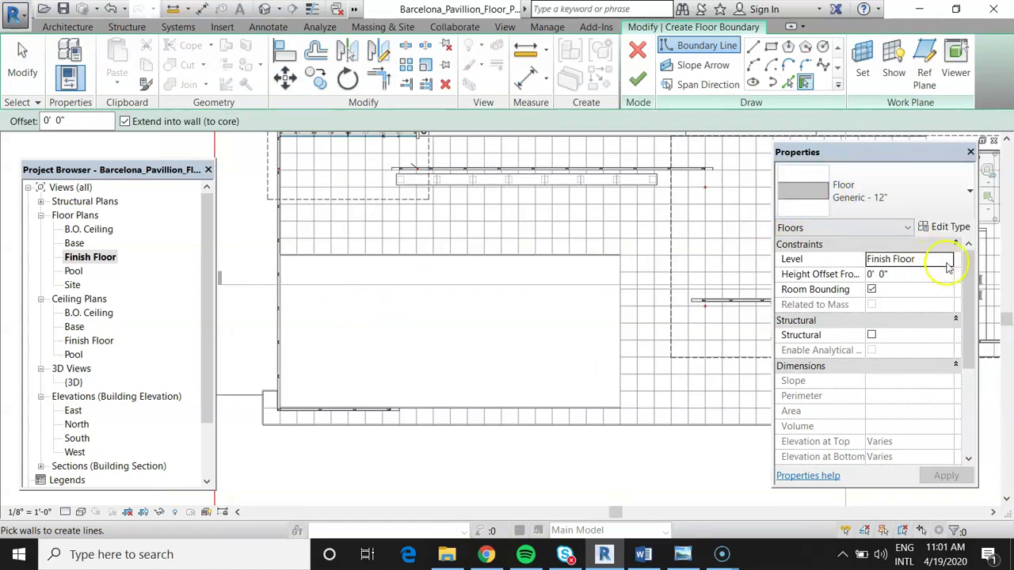
pyautogui.click(948, 265)
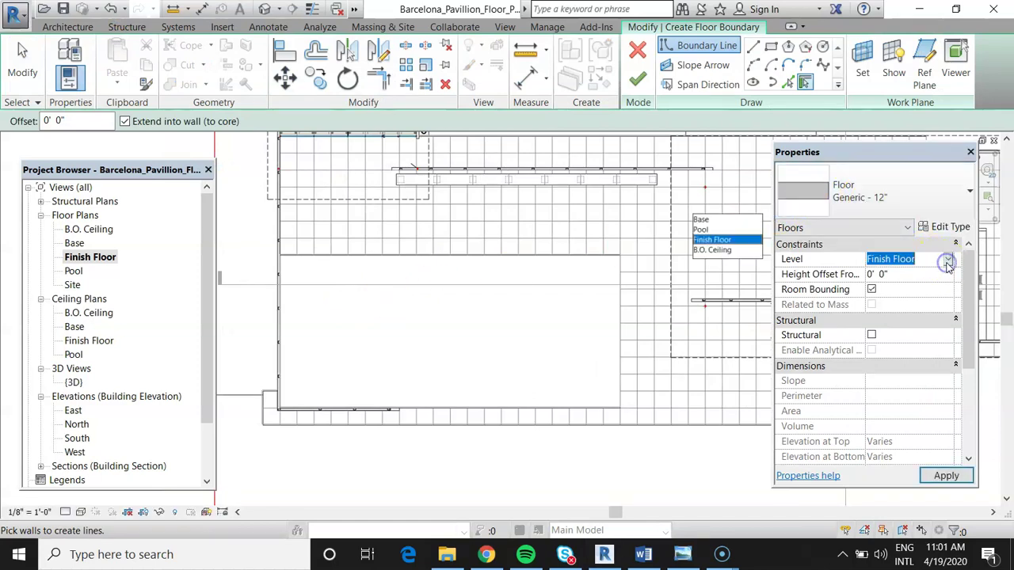
pyautogui.click(702, 230)
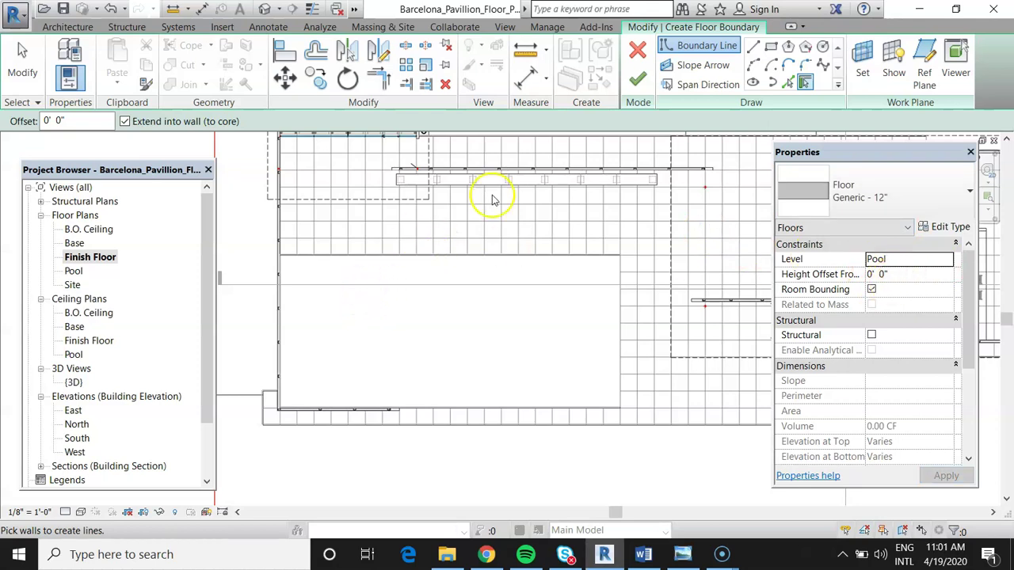
# Step: Sketch a rectangular boundary from corner to corner around the large pool and finish the floor sketch
pyautogui.click(770, 49)
pyautogui.scroll(5, 293, 277)
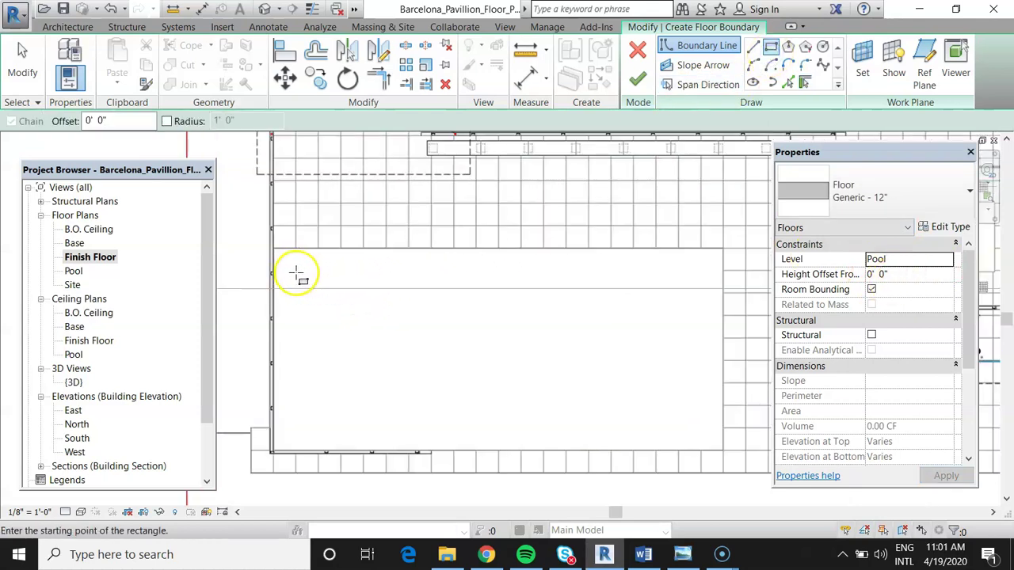
pyautogui.scroll(5, 265, 222)
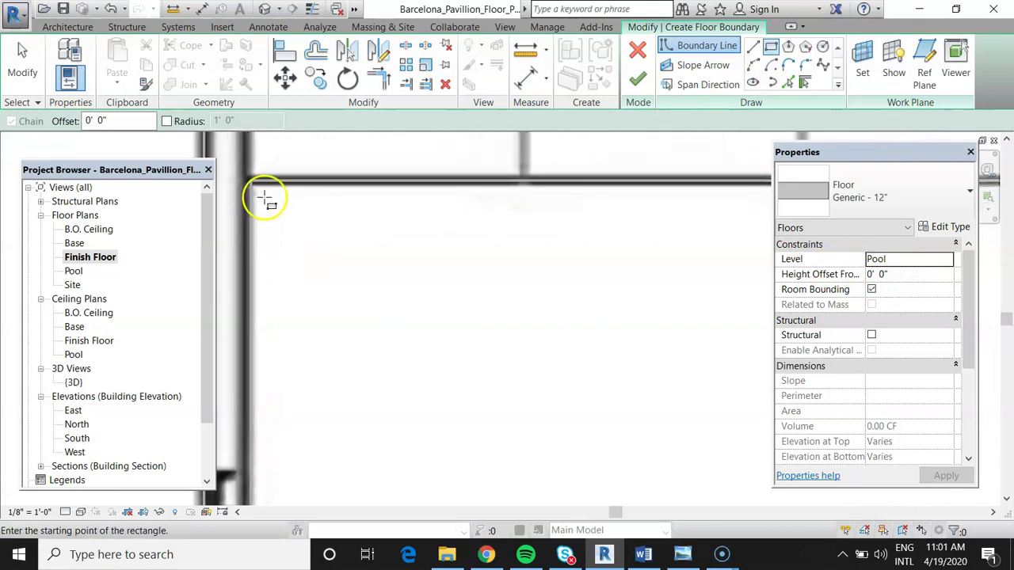
pyautogui.scroll(1, 346, 270)
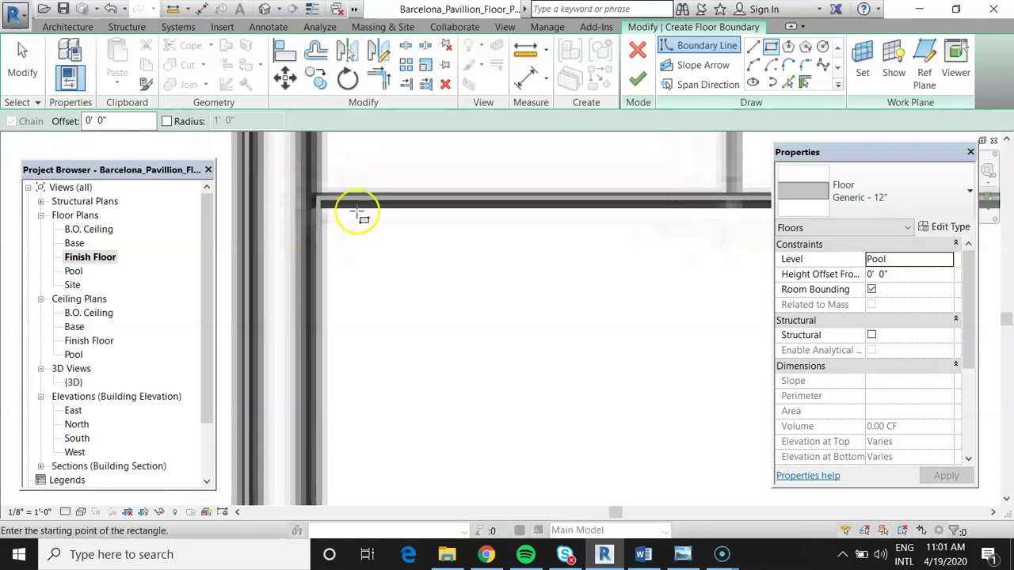
pyautogui.click(316, 198)
pyautogui.scroll(-4, 313, 201)
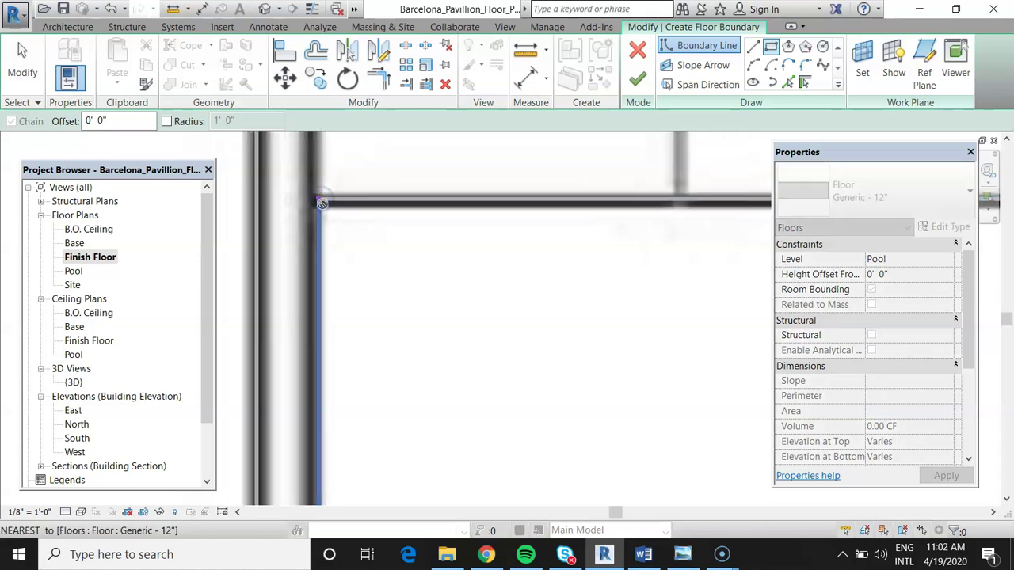
pyautogui.scroll(-3, 310, 203)
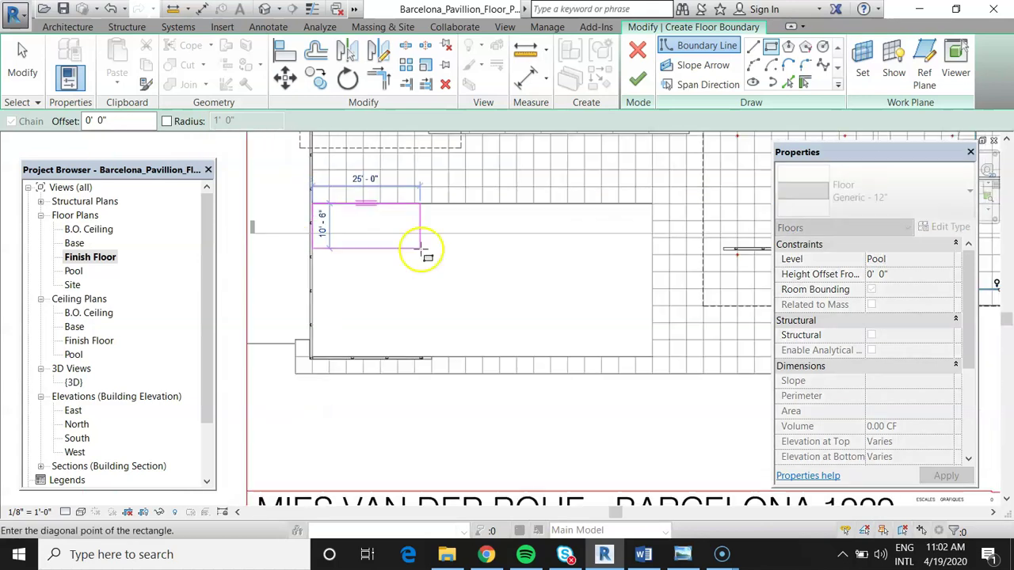
pyautogui.scroll(5, 656, 351)
pyautogui.click(681, 396)
pyautogui.press('Escape')
pyautogui.press('Escape')
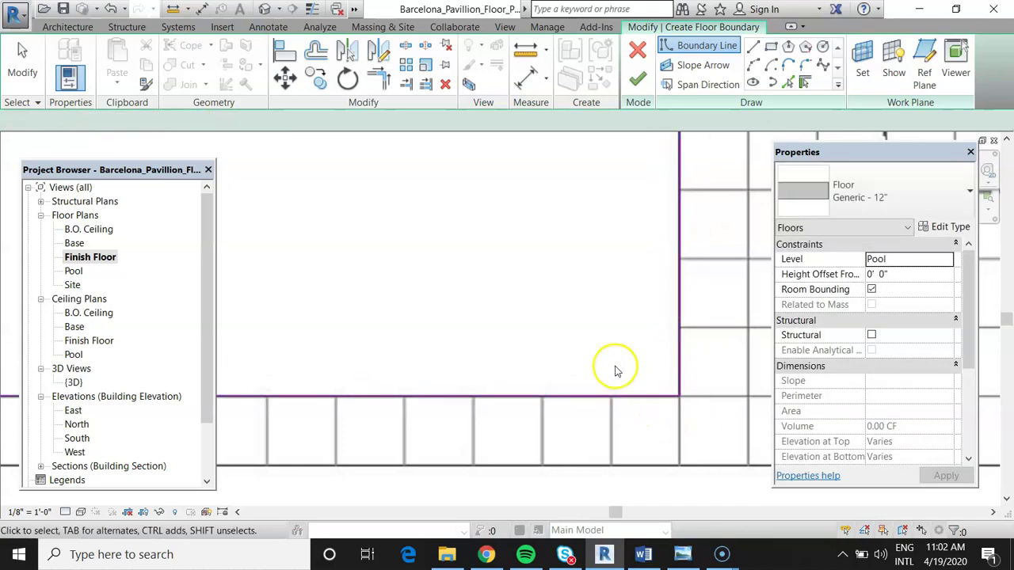
pyautogui.scroll(-6, 618, 368)
pyautogui.scroll(2, 554, 355)
pyautogui.scroll(-4, 436, 346)
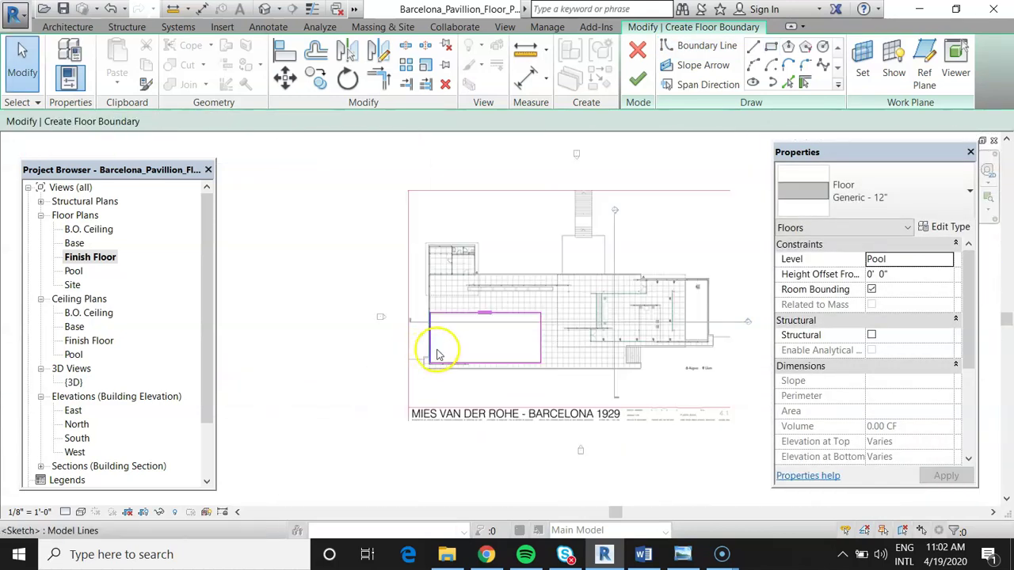
pyautogui.scroll(2, 491, 354)
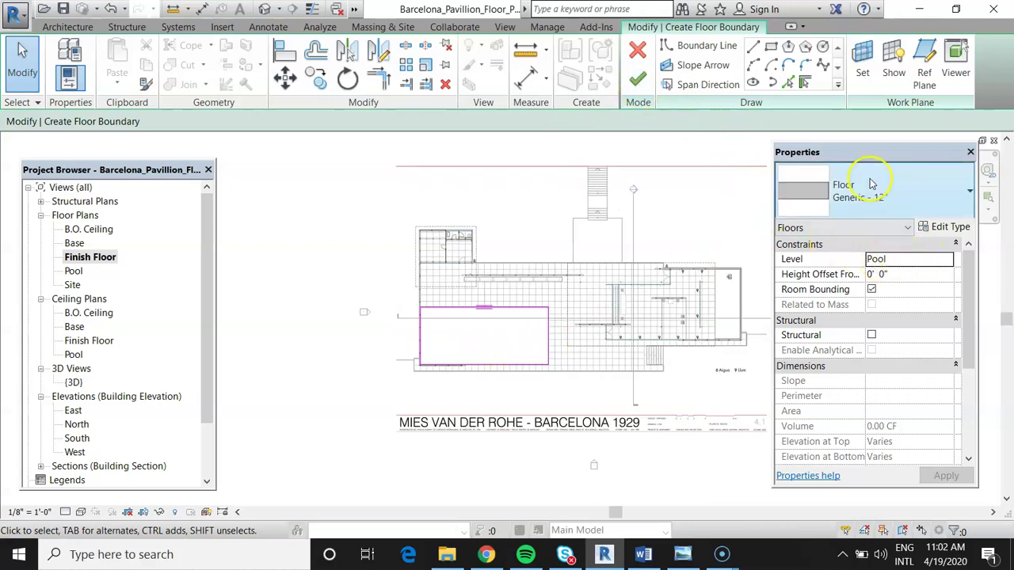
pyautogui.click(636, 82)
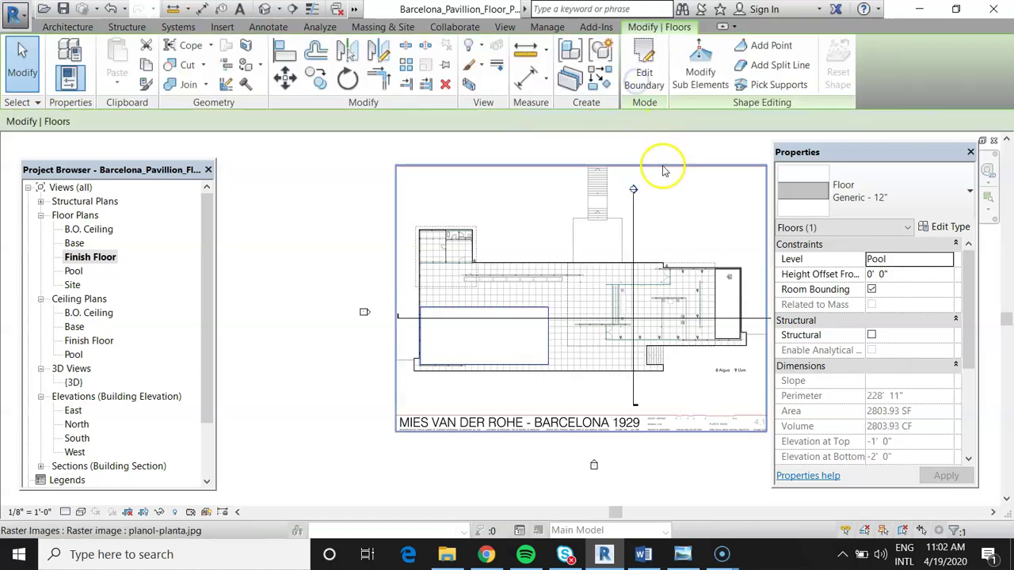
# Step: Move the Section 1 line across the plan so that it cuts through the large pool, and deselect it
pyautogui.click(634, 219)
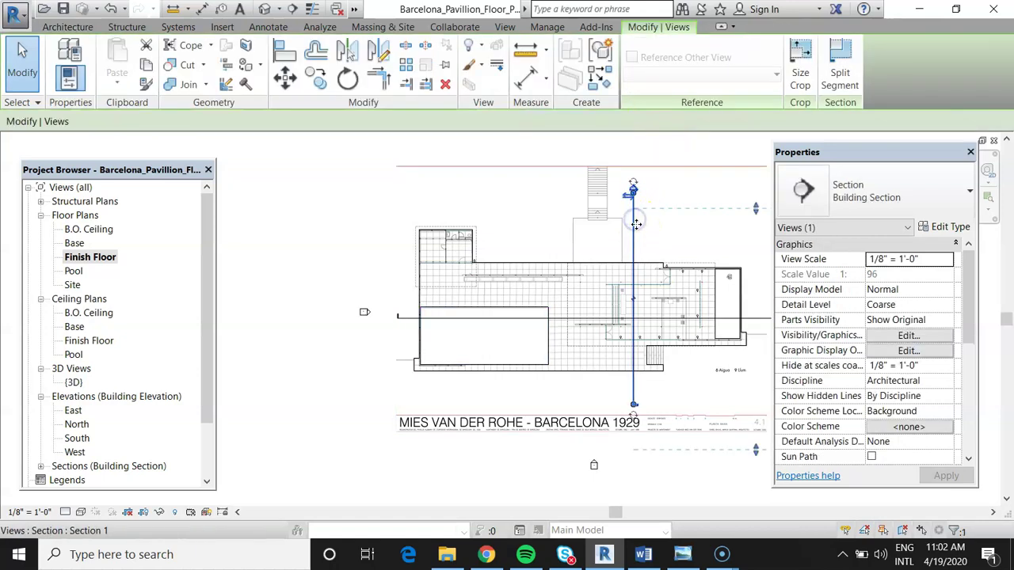
pyautogui.moveTo(629, 225); pyautogui.dragTo(516, 225)
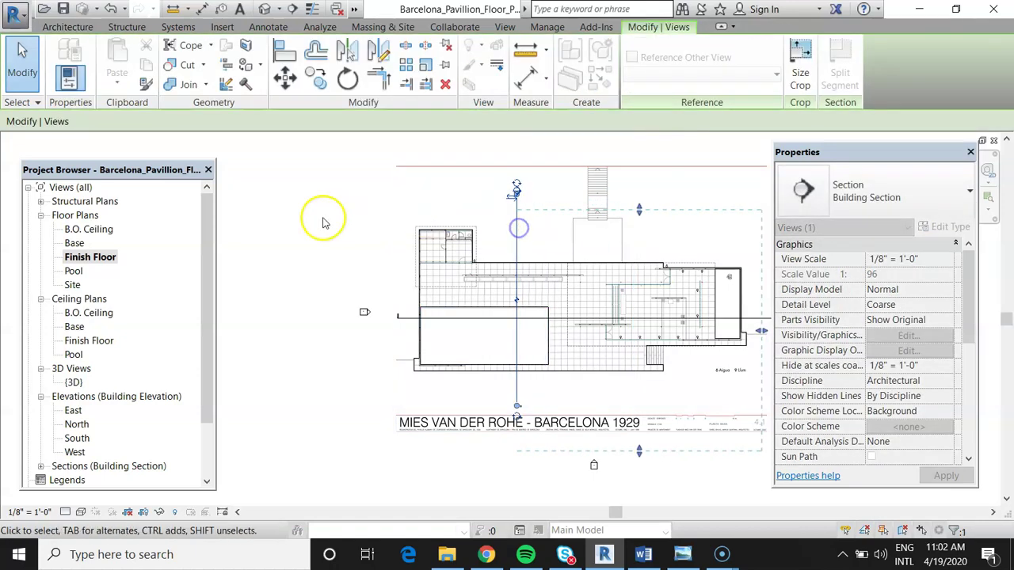
pyautogui.click(296, 225)
pyautogui.click(522, 191)
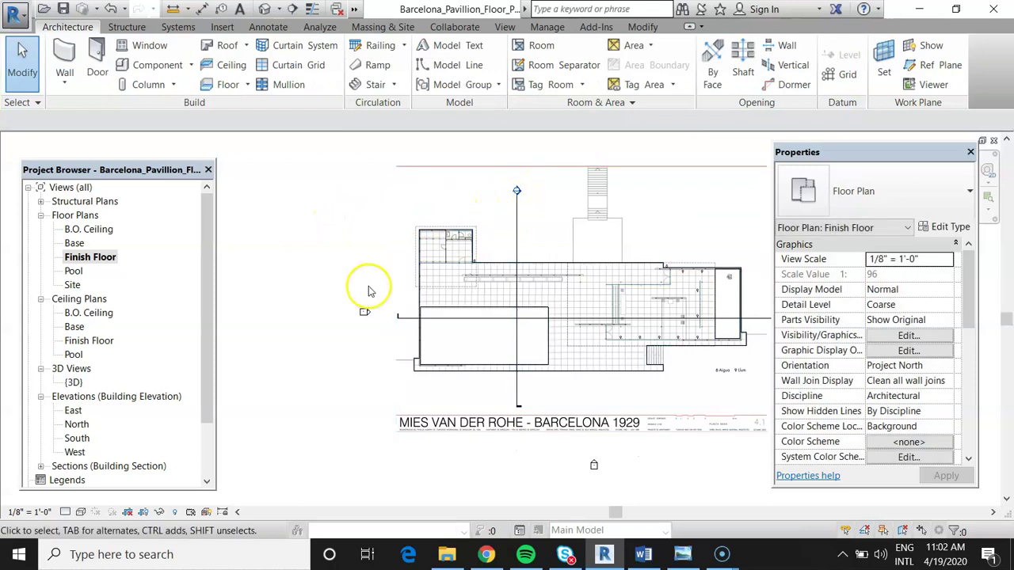
# Step: Open Section 2 from the plan and examine the pool floor's position relative to the finish floor, base floor and roof
pyautogui.moveTo(369, 288); pyautogui.dragTo(290, 280, button='middle')
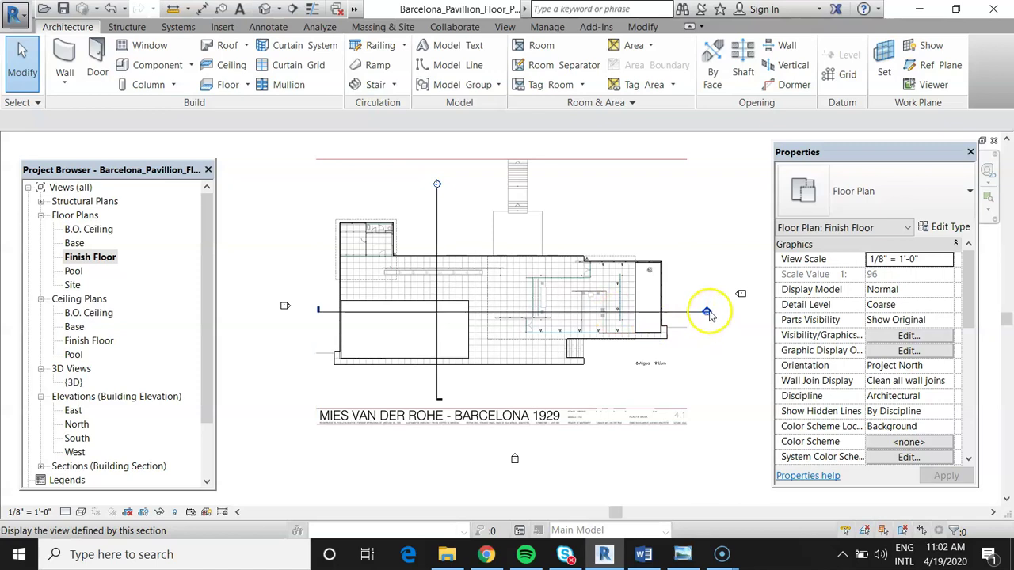
pyautogui.doubleClick(707, 313)
pyautogui.scroll(-3, 444, 308)
pyautogui.scroll(5, 294, 340)
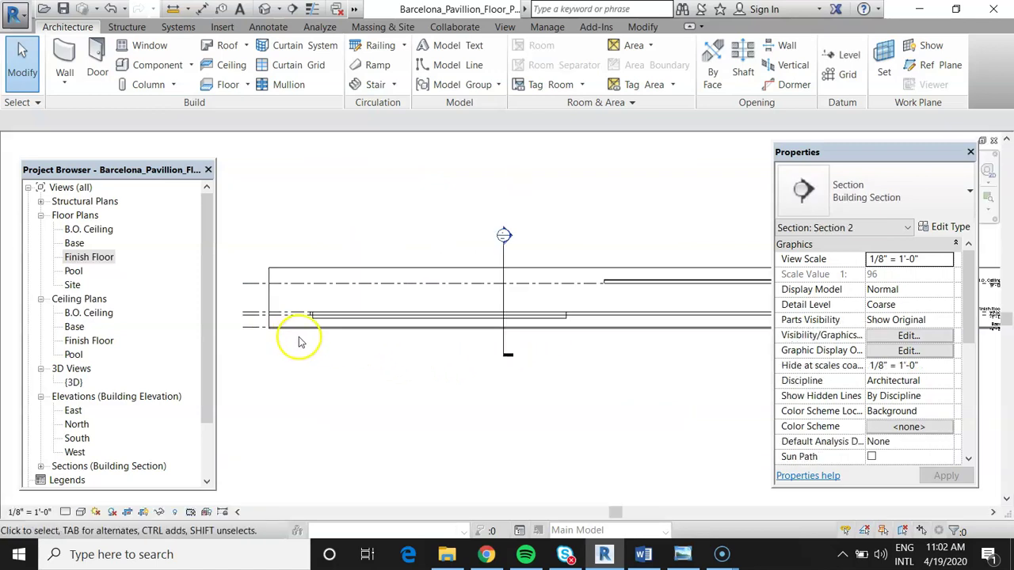
pyautogui.scroll(1, 238, 321)
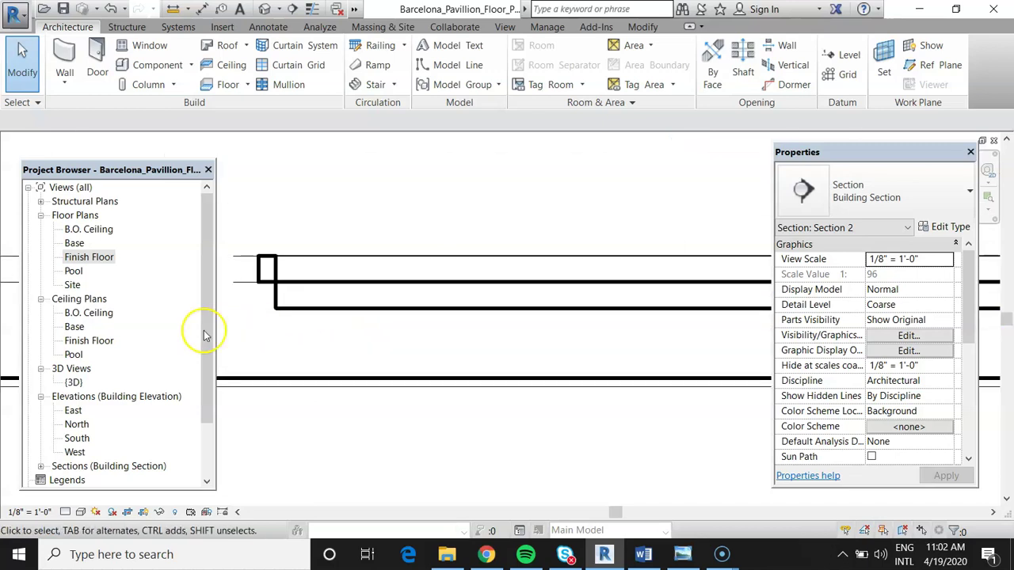
pyautogui.scroll(-1, 199, 333)
pyautogui.scroll(-1, 285, 339)
pyautogui.scroll(1, 288, 330)
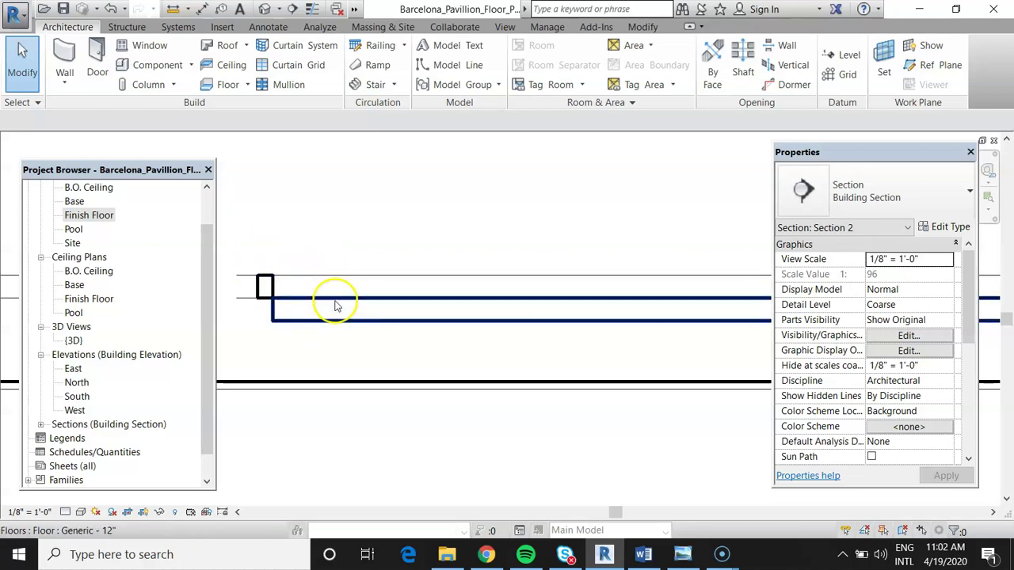
pyautogui.scroll(-5, 388, 307)
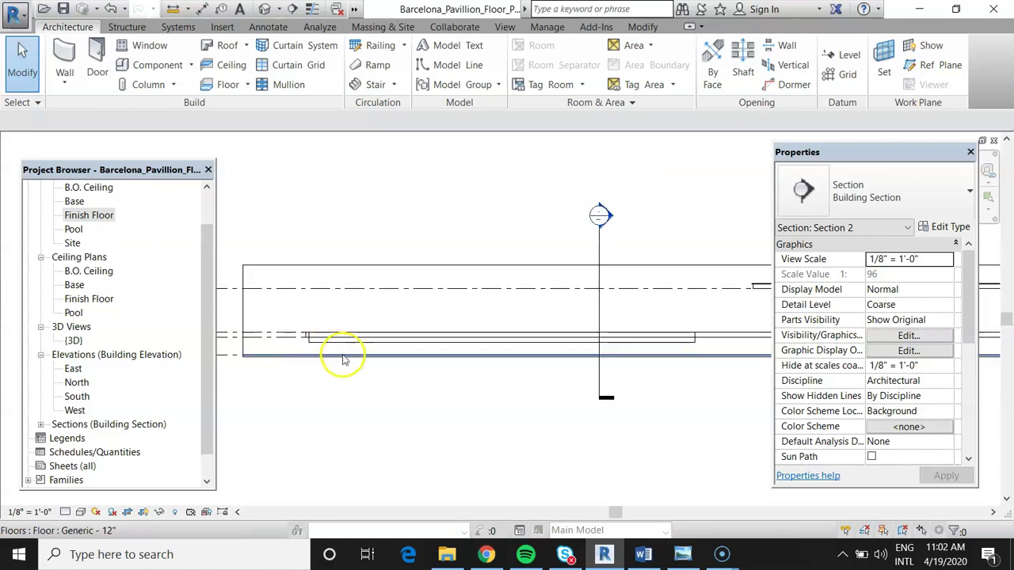
pyautogui.scroll(5, 475, 358)
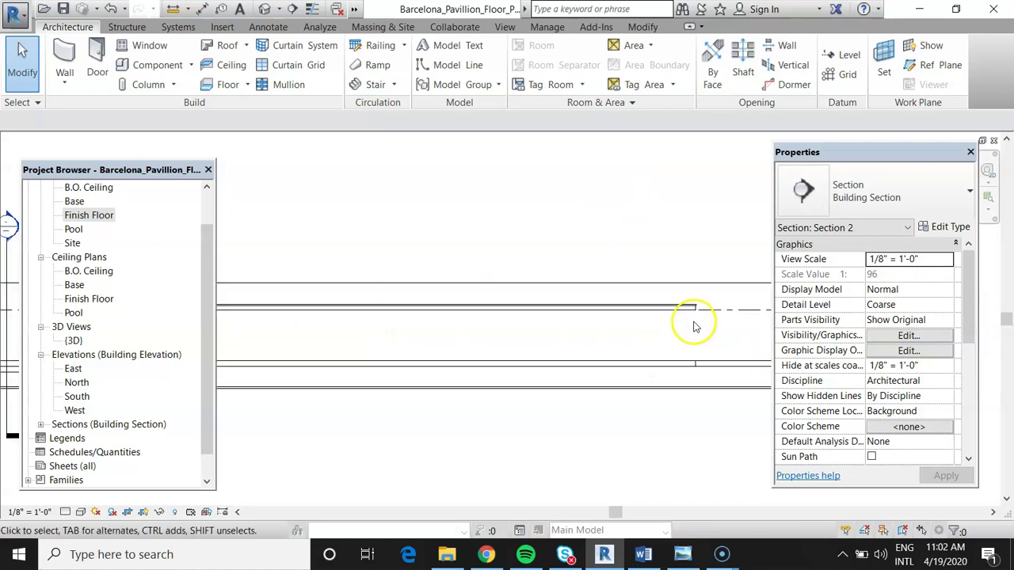
pyautogui.scroll(3, 696, 311)
pyautogui.scroll(-5, 665, 317)
pyautogui.moveTo(575, 375); pyautogui.dragTo(603, 405, button='middle')
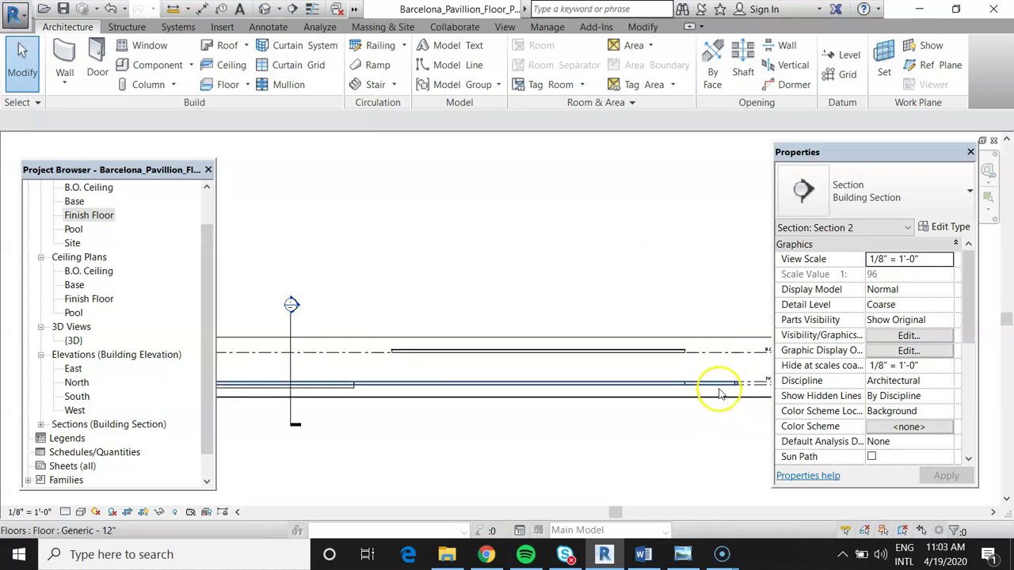
pyautogui.scroll(-1, 717, 388)
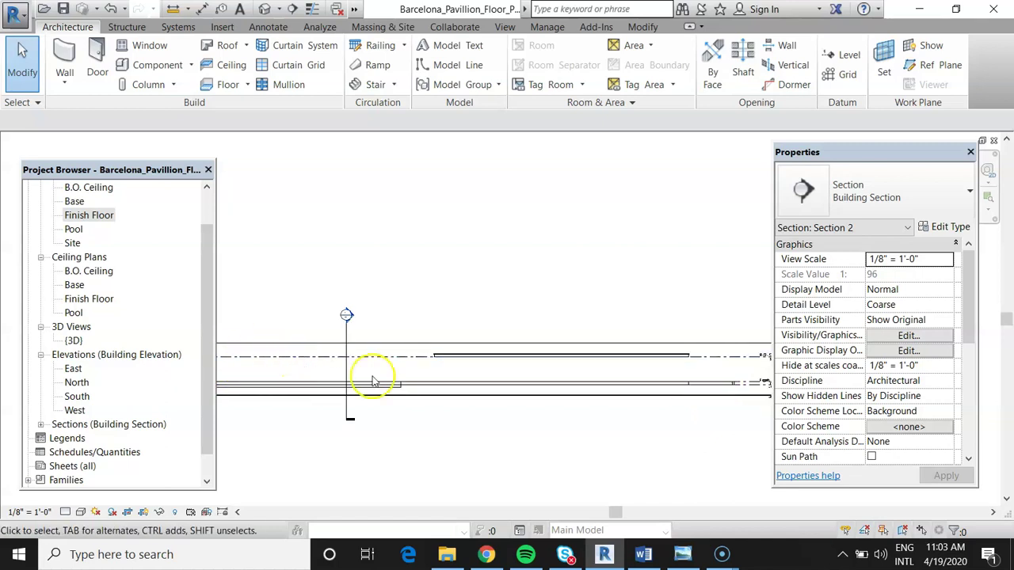
pyautogui.scroll(-3, 543, 376)
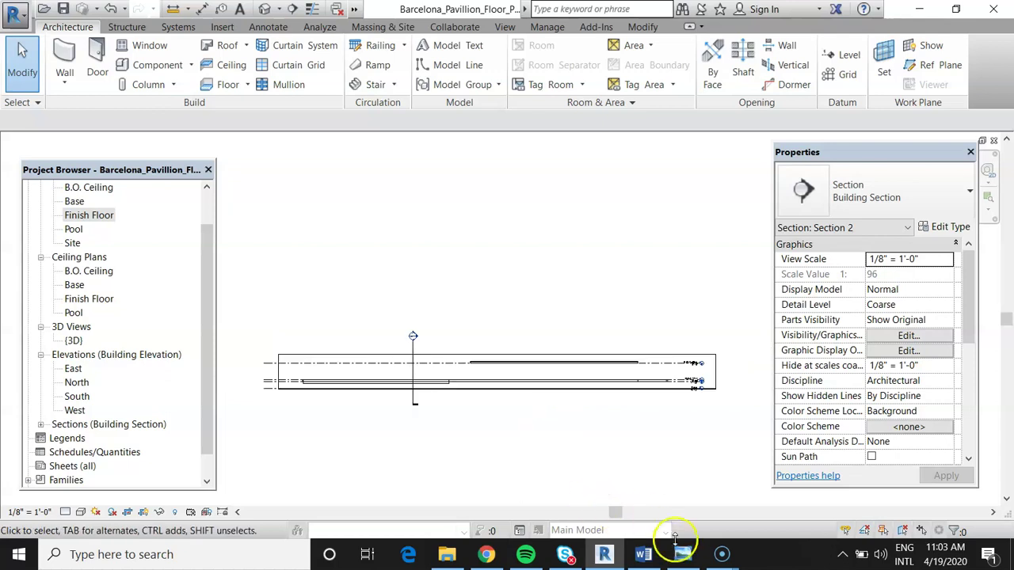
# Step: Switch to the Word notes, review the "Building the Roof" and "Cutting a Section" instructions, and return to the Section 2 view in Revit
pyautogui.click(644, 552)
pyautogui.scroll(-5, 547, 365)
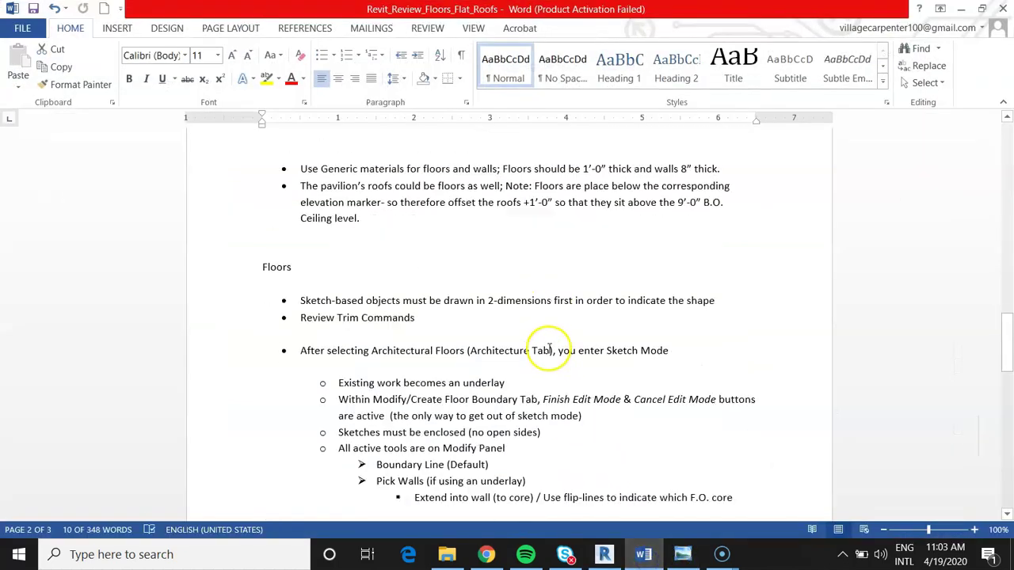
pyautogui.scroll(-5, 548, 349)
pyautogui.scroll(-10, 547, 349)
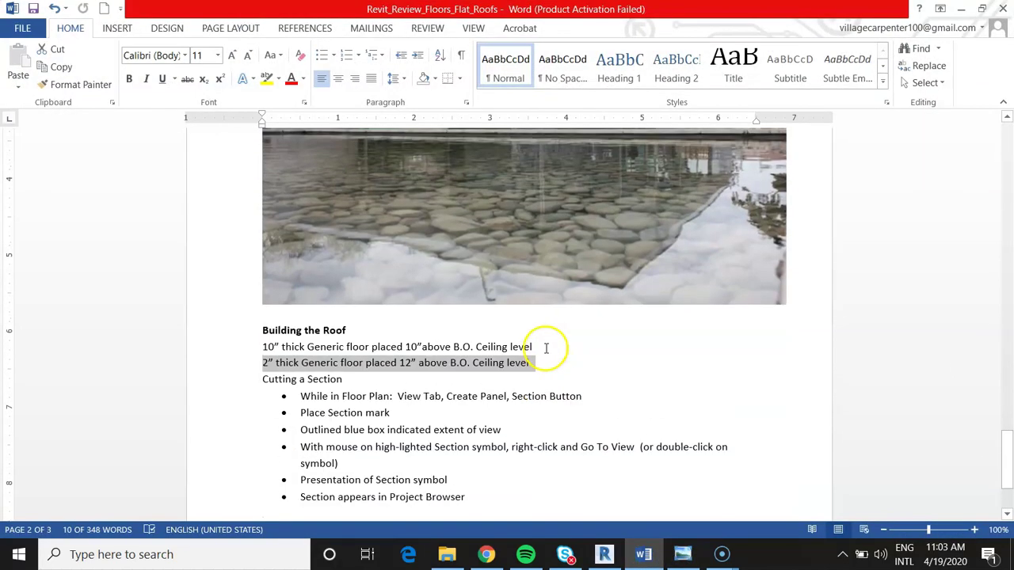
pyautogui.scroll(-3, 545, 348)
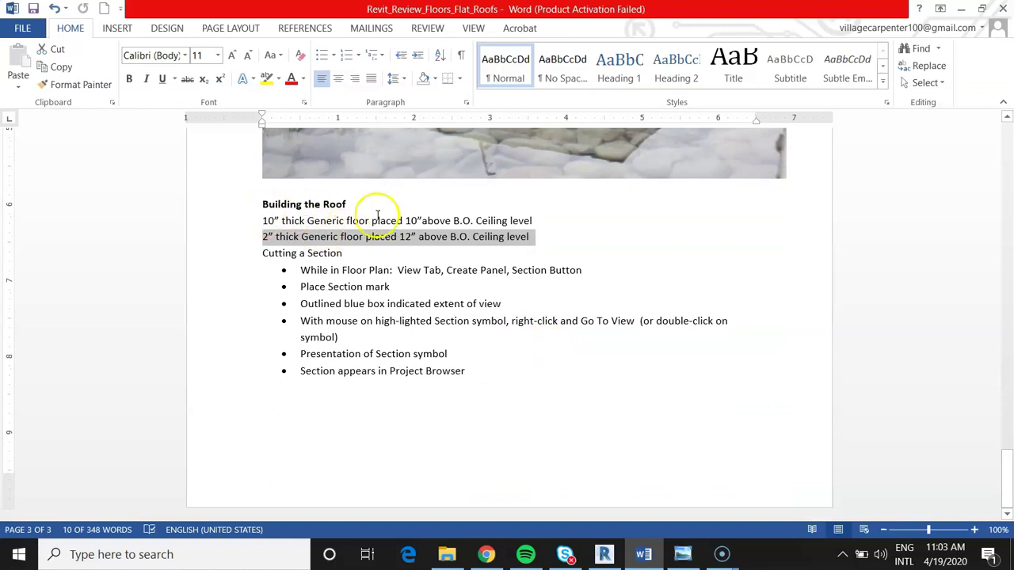
pyautogui.moveTo(259, 253); pyautogui.dragTo(493, 378)
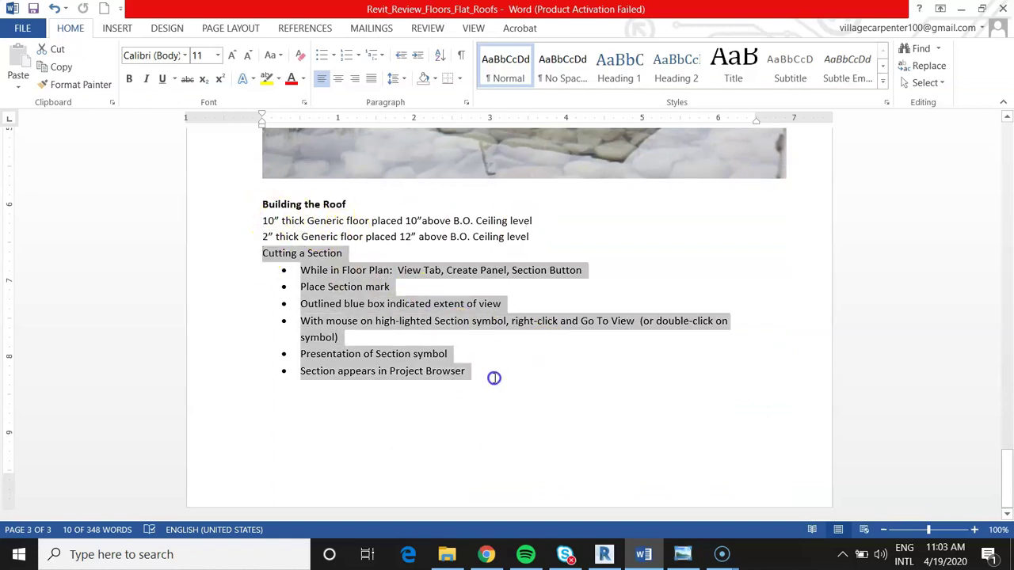
pyautogui.click(553, 417)
pyautogui.click(960, 9)
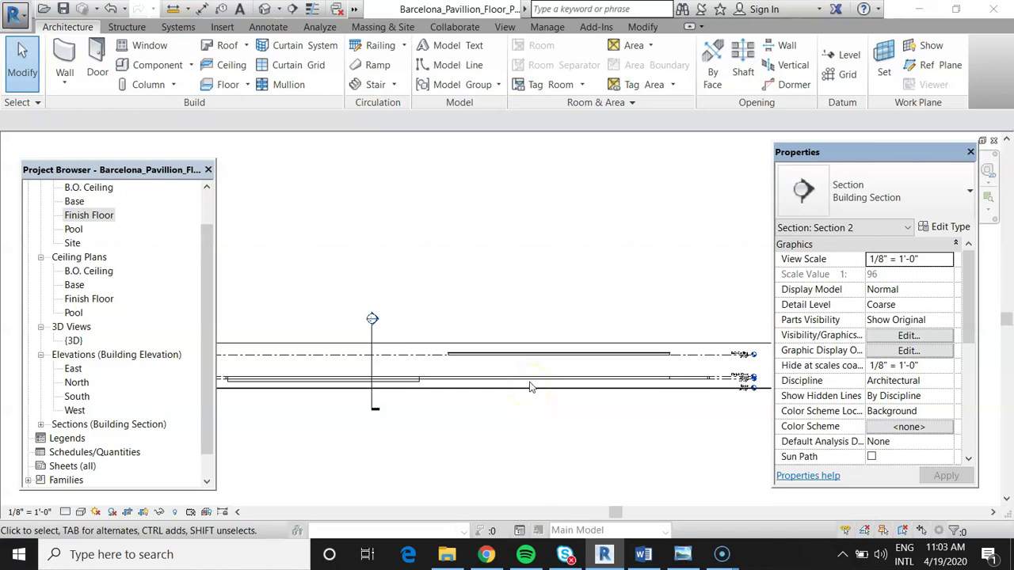
pyautogui.scroll(-1, 531, 387)
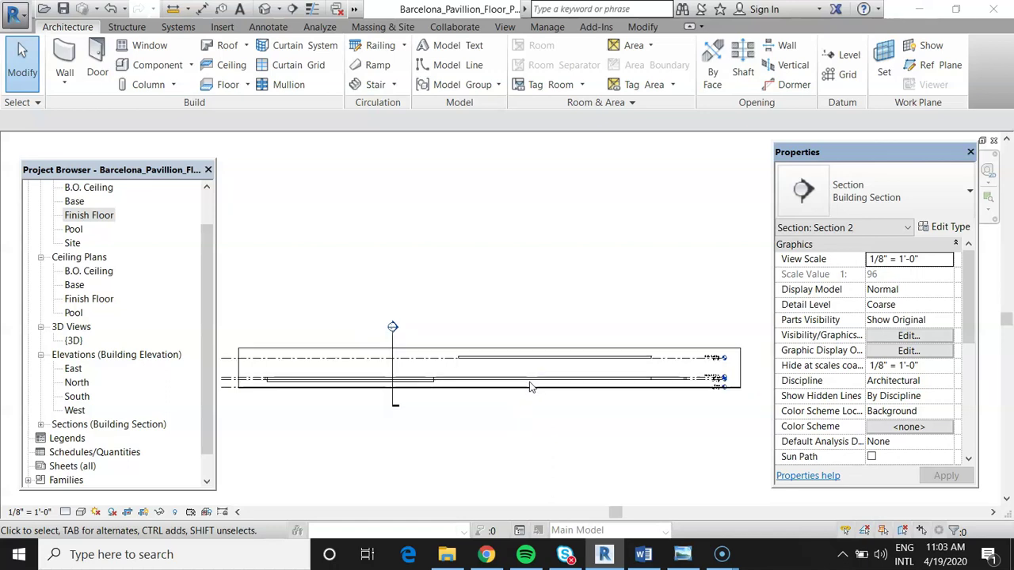